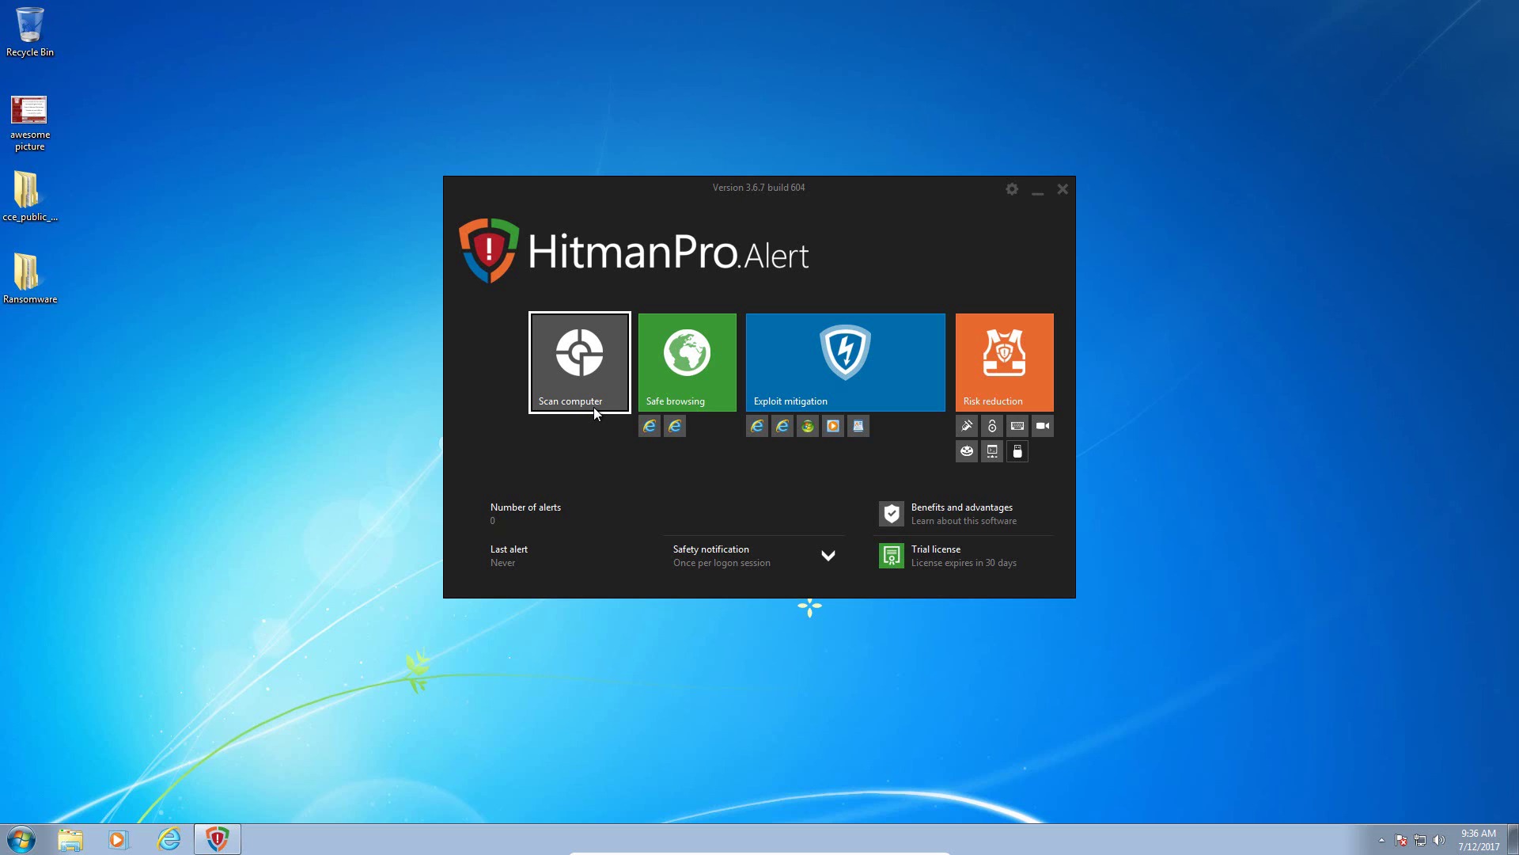
Open the Safe browsing settings, which show Enabled (recommended)
click(584, 398)
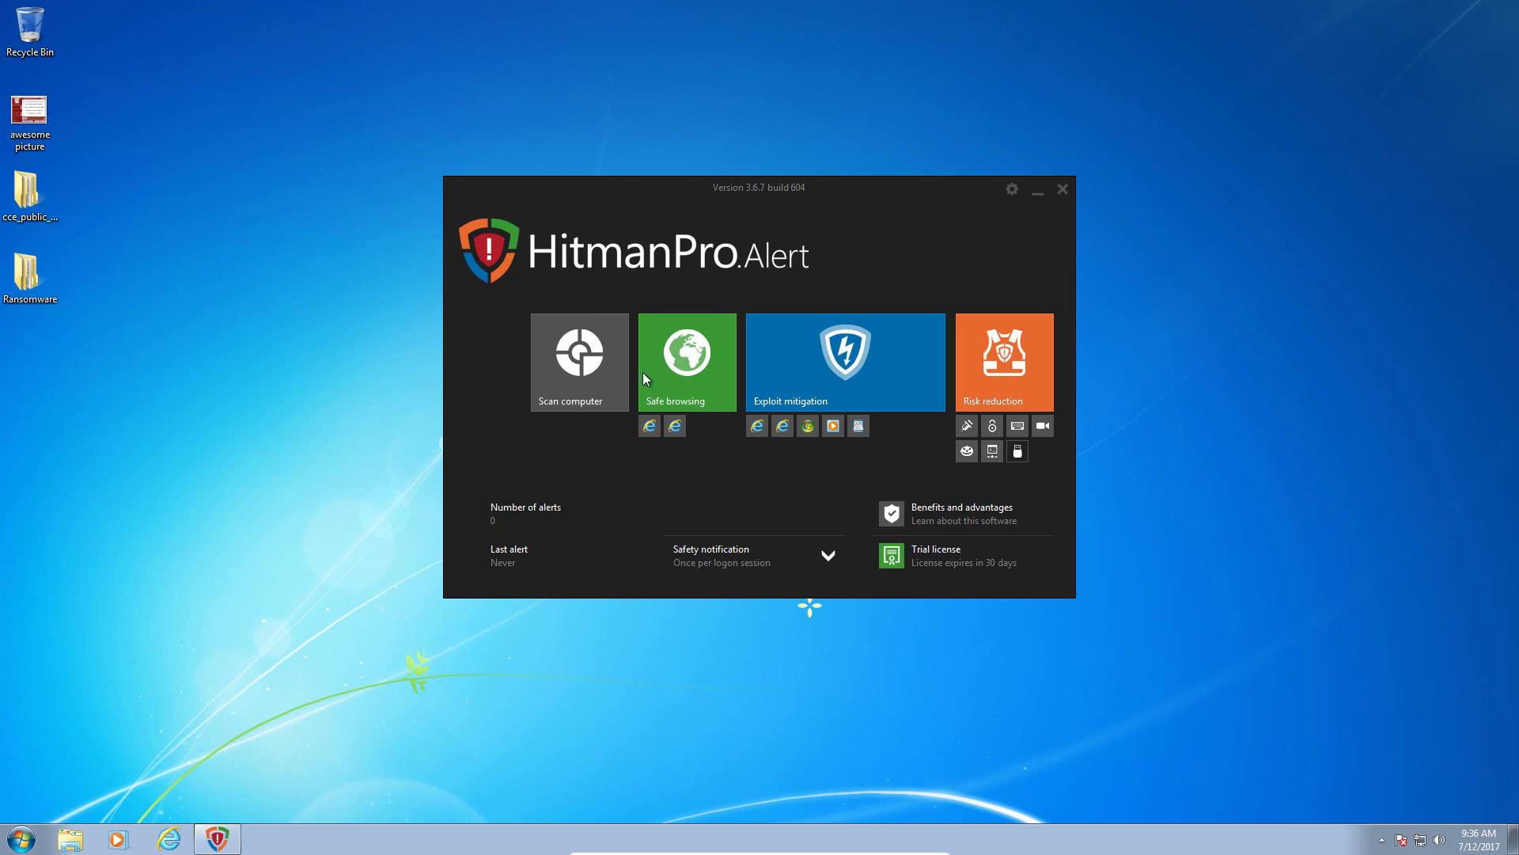
Close Safe browsing, review the Exploit mitigations panel showing protection enabled, then close it
click(675, 375)
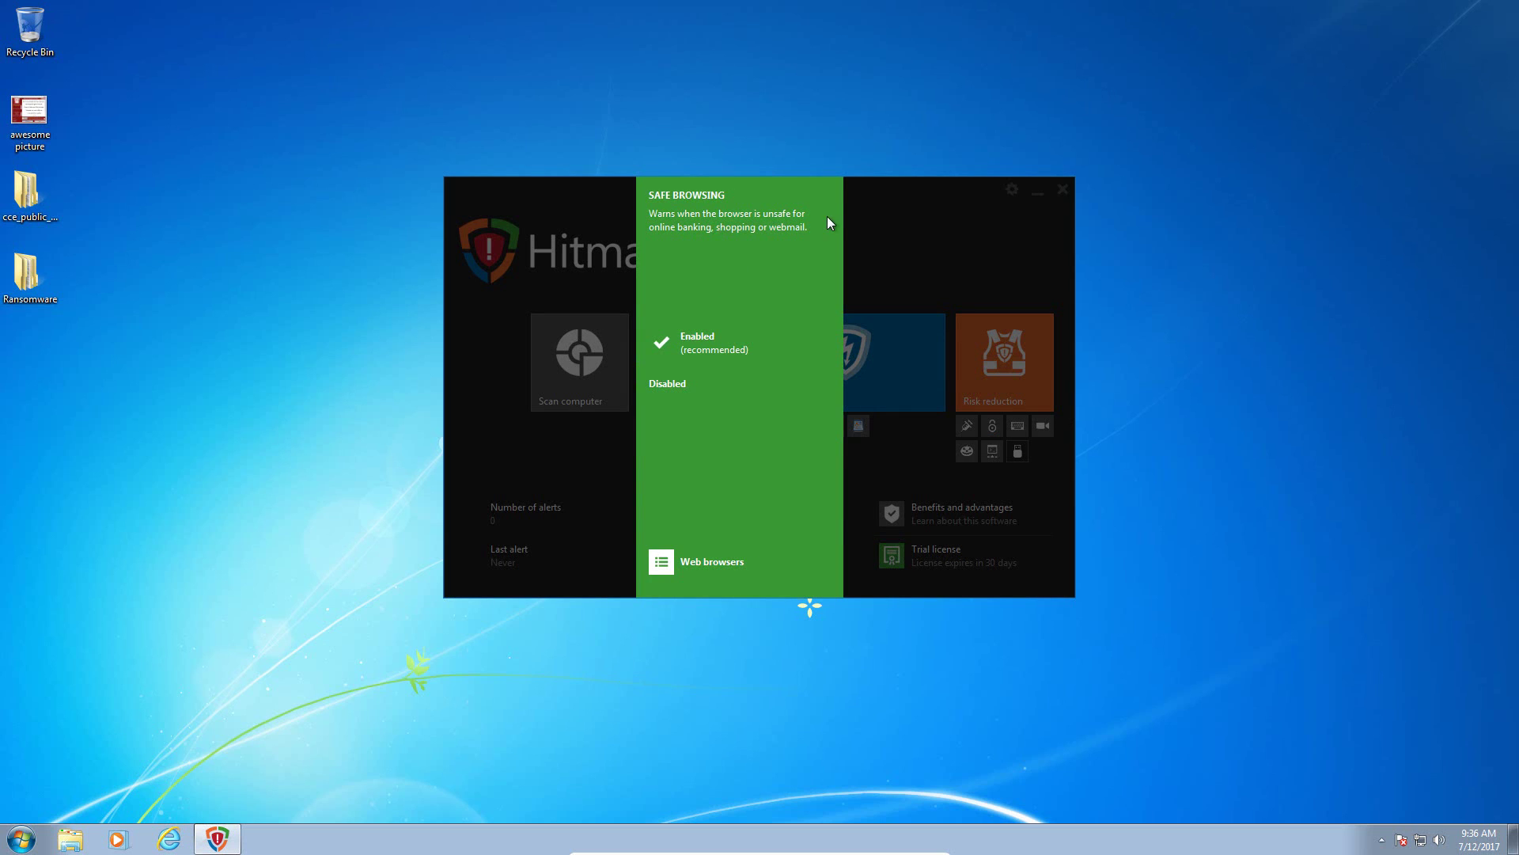
click(869, 280)
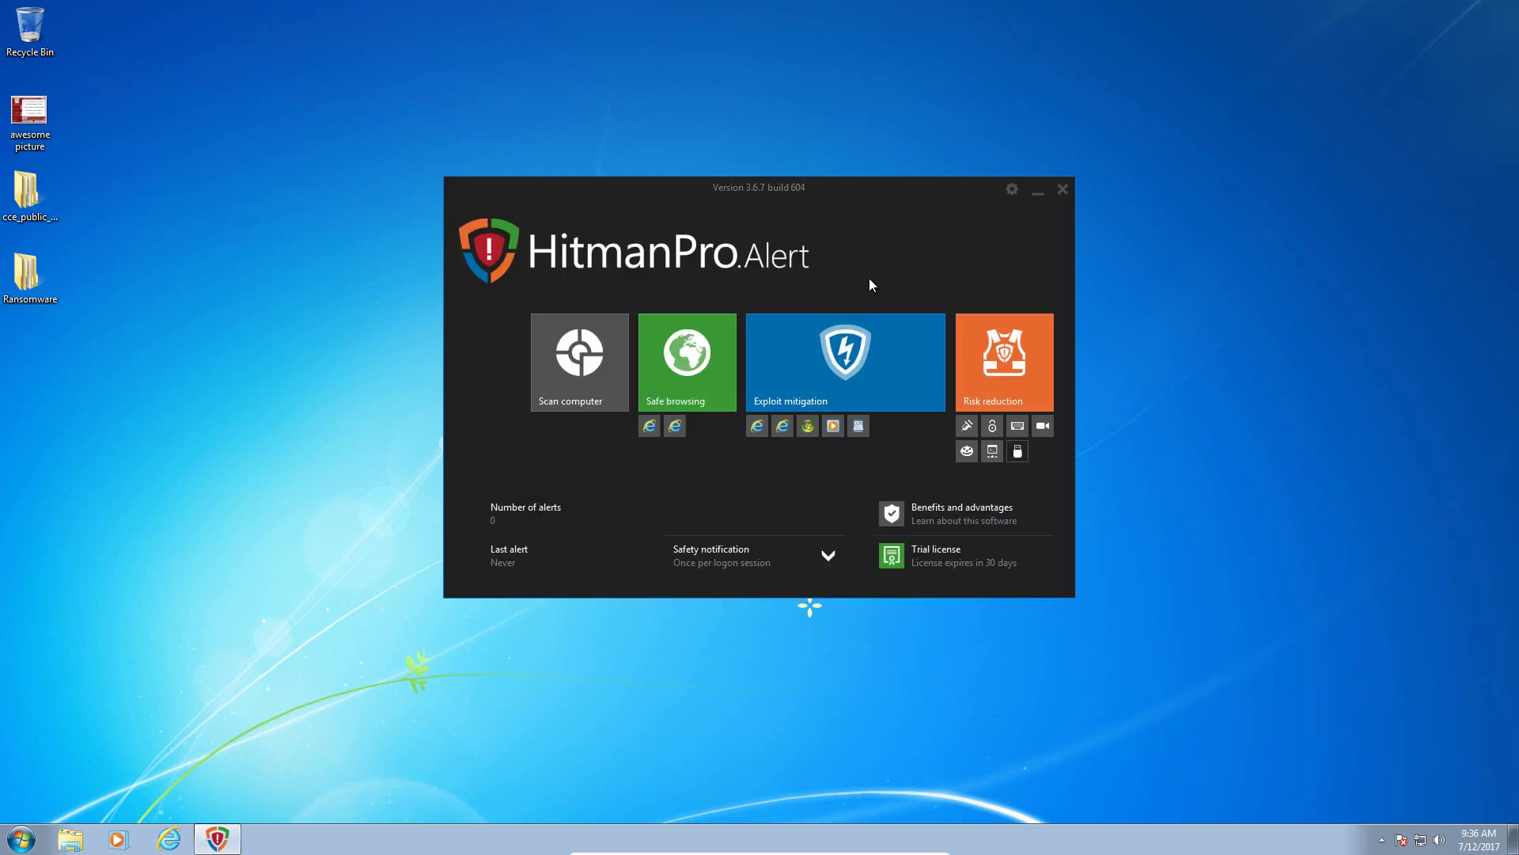
click(871, 368)
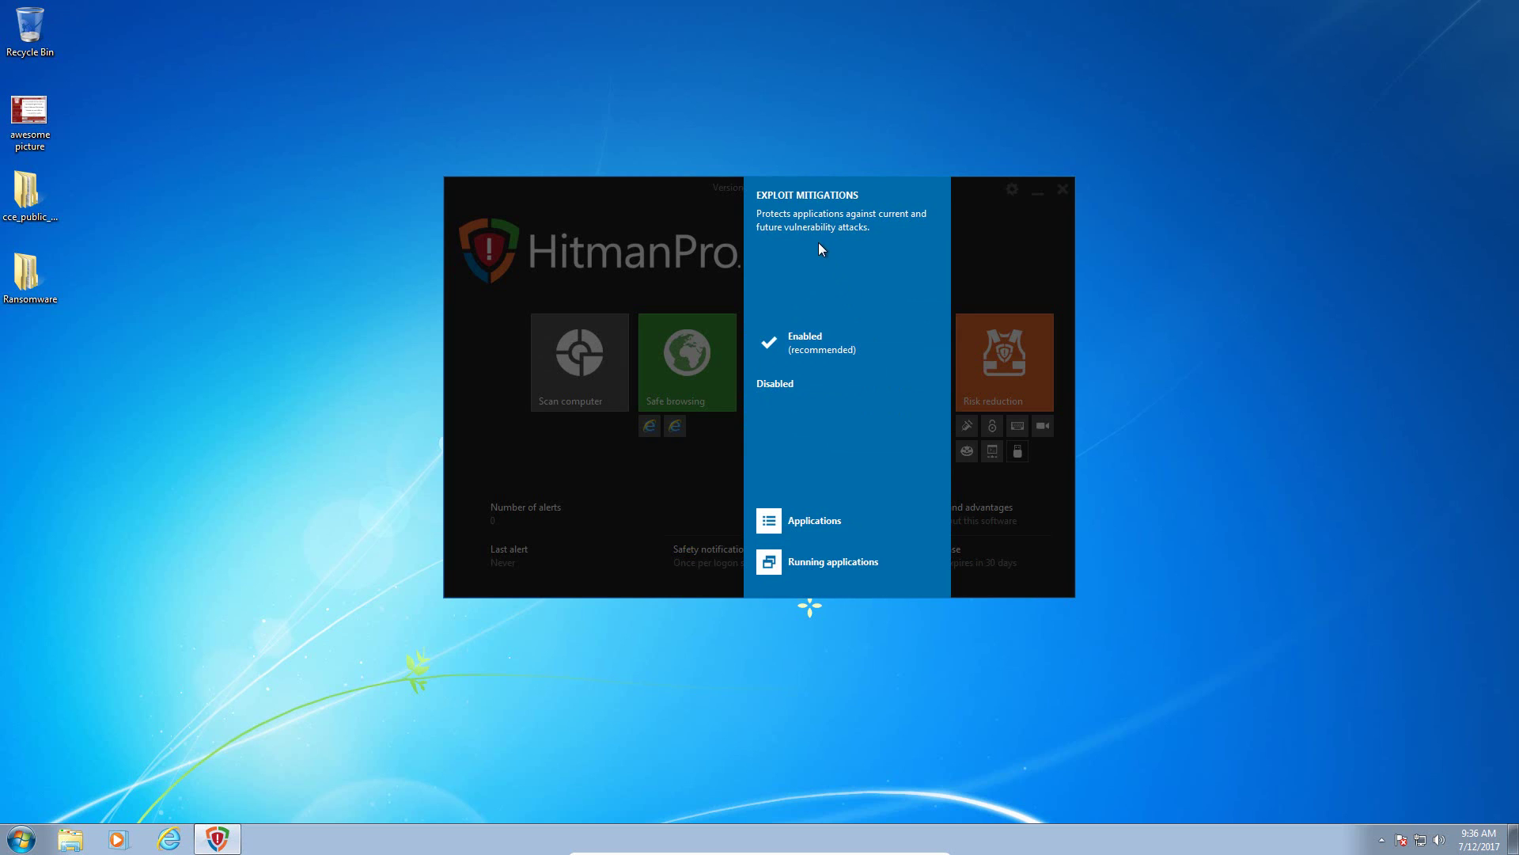
click(1013, 226)
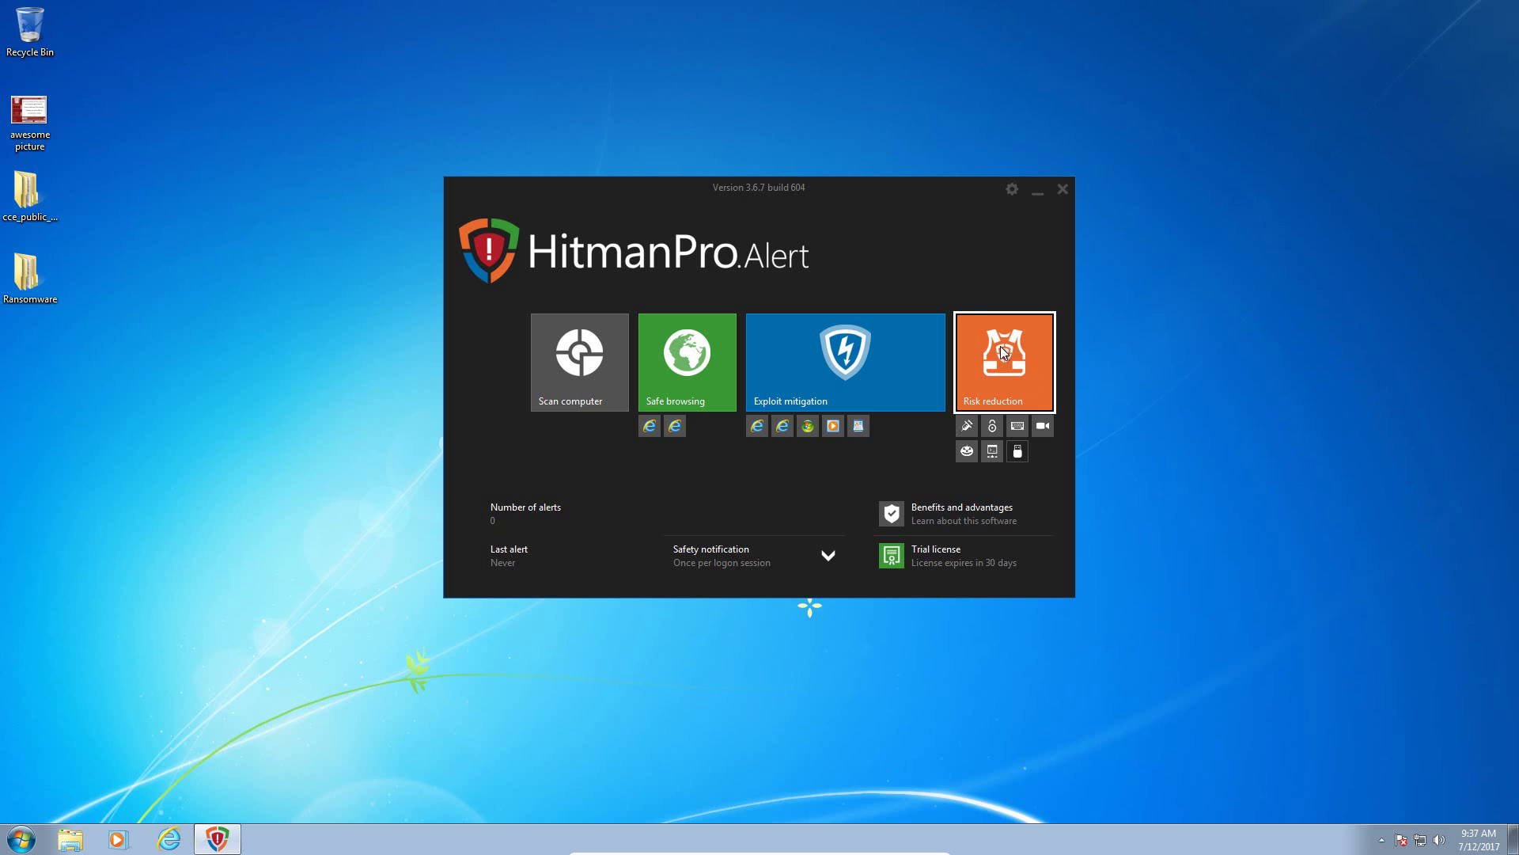
Review the Risk reduction hardening functions, Vaccination through BadUSB, then close the list
click(1010, 381)
click(1005, 369)
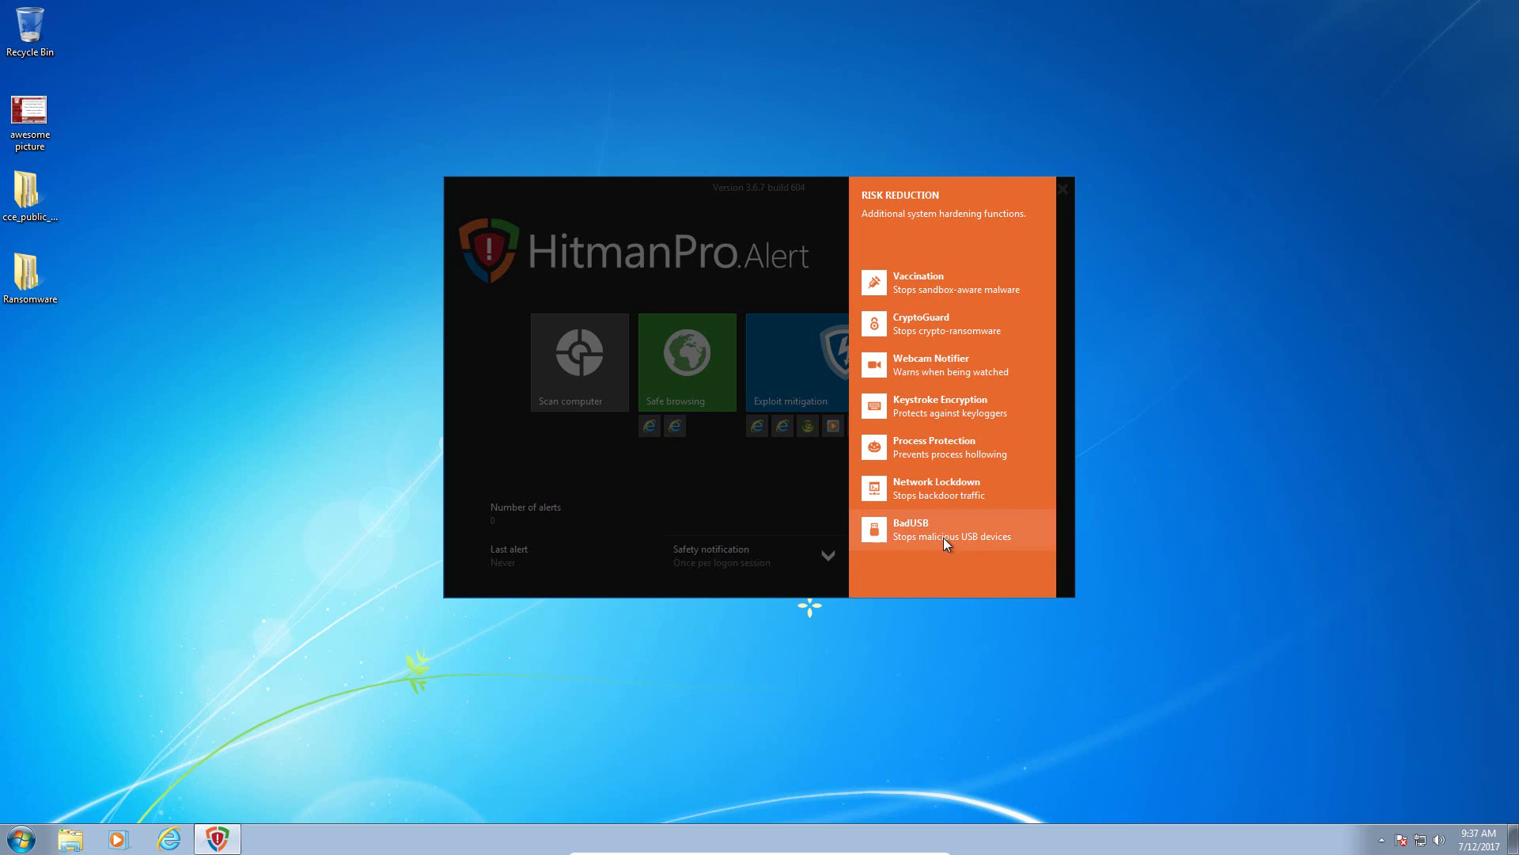
click(798, 505)
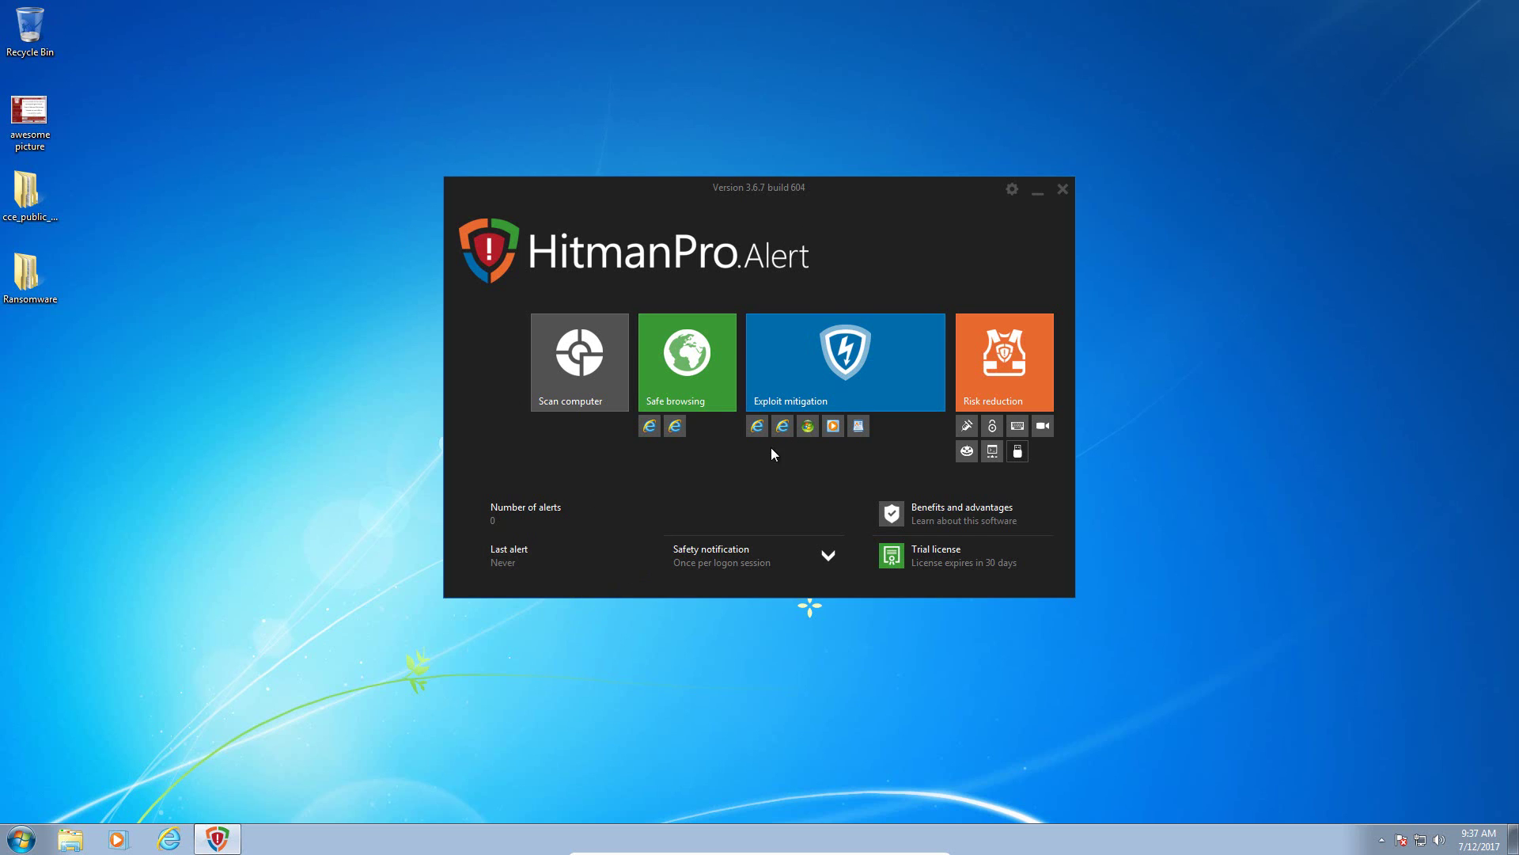
Toggle the interface between Standard and Advanced twice, finishing on Advanced
click(1011, 190)
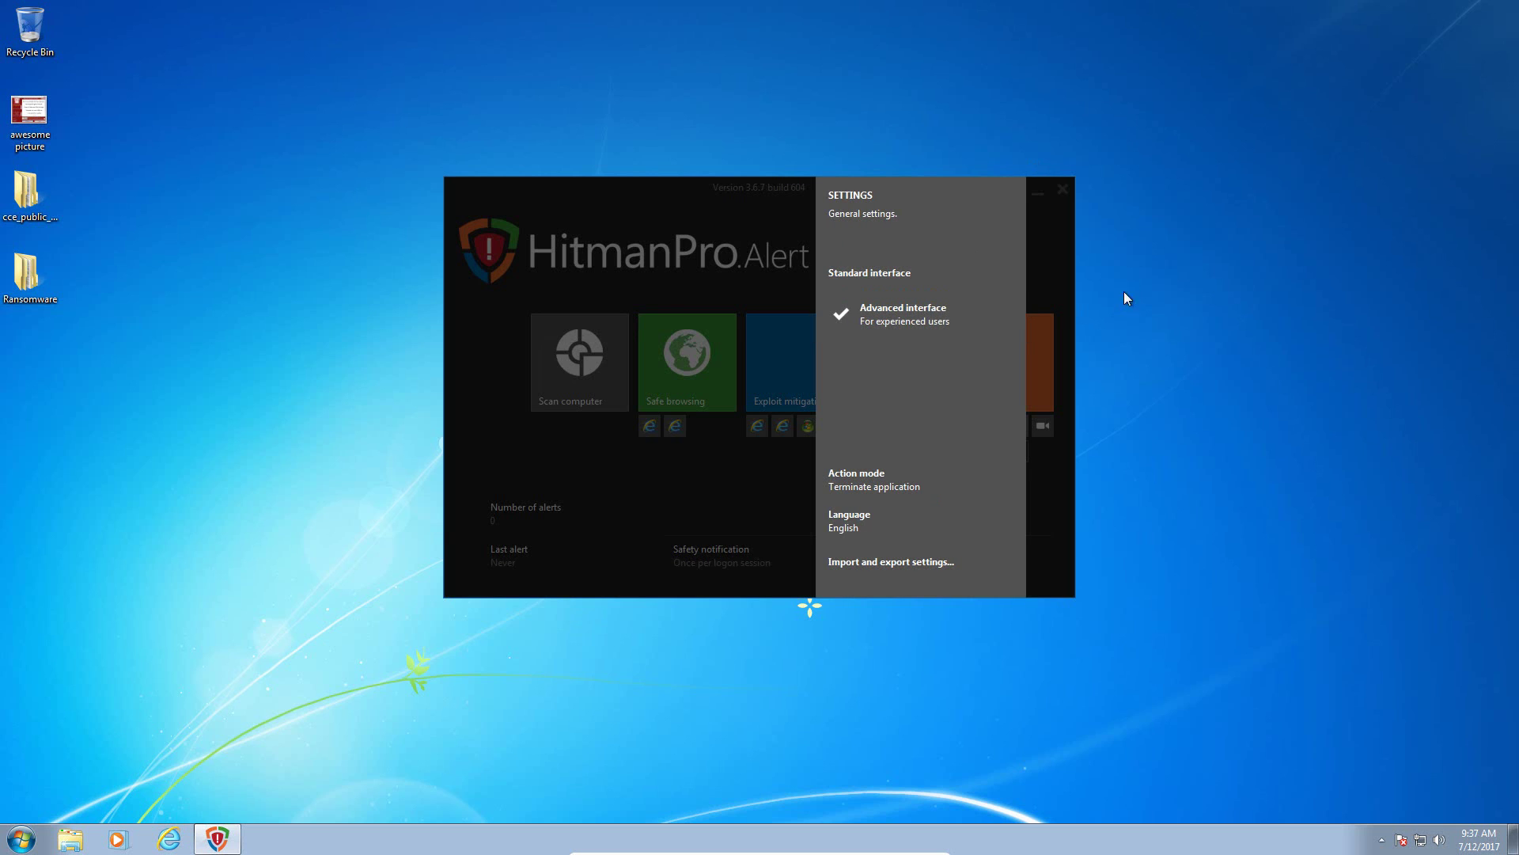
click(997, 270)
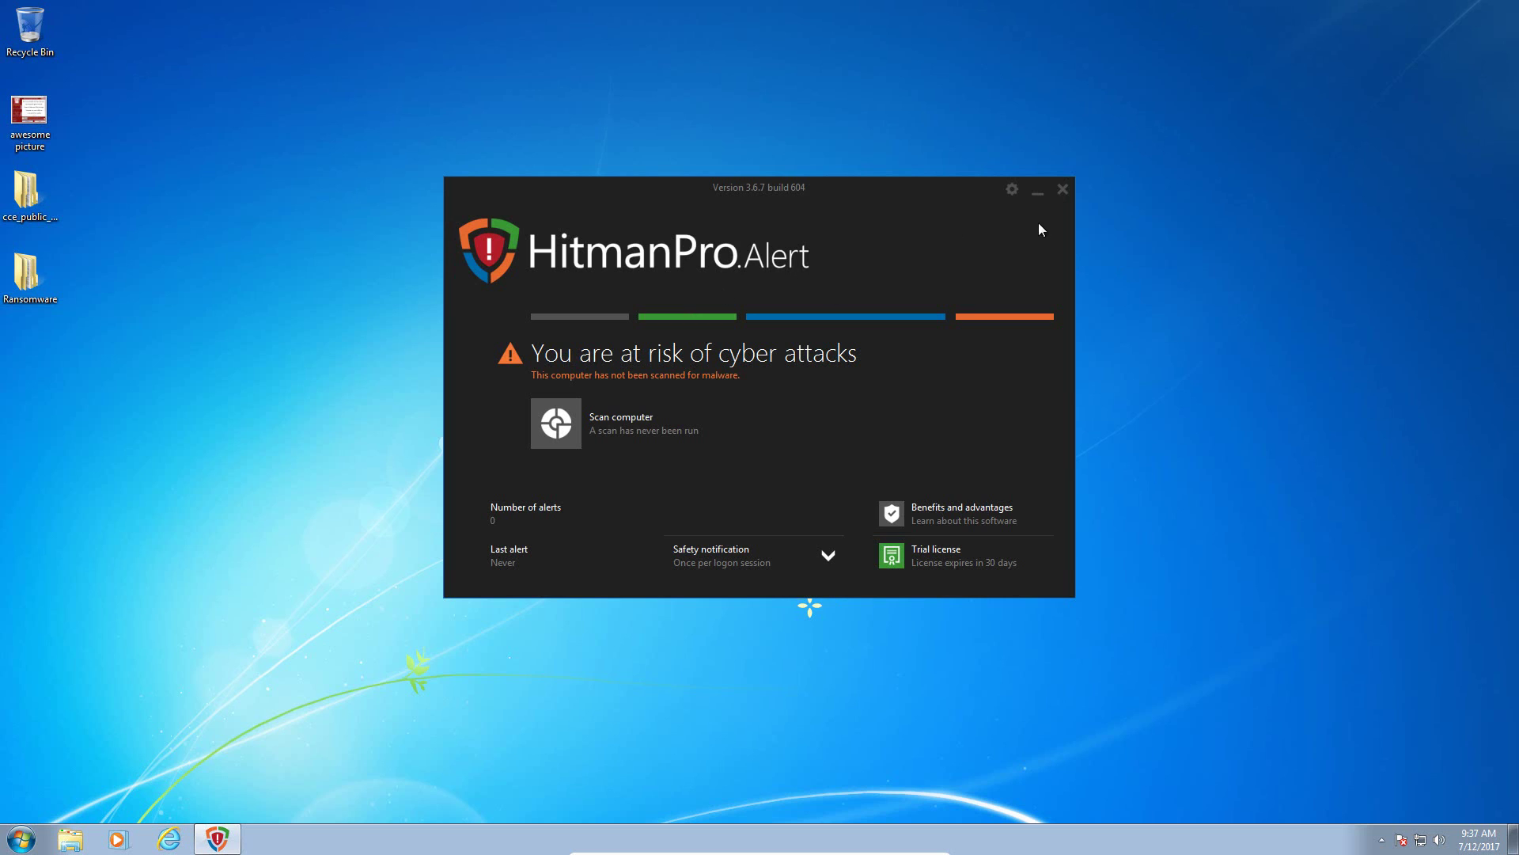
click(1009, 189)
click(938, 291)
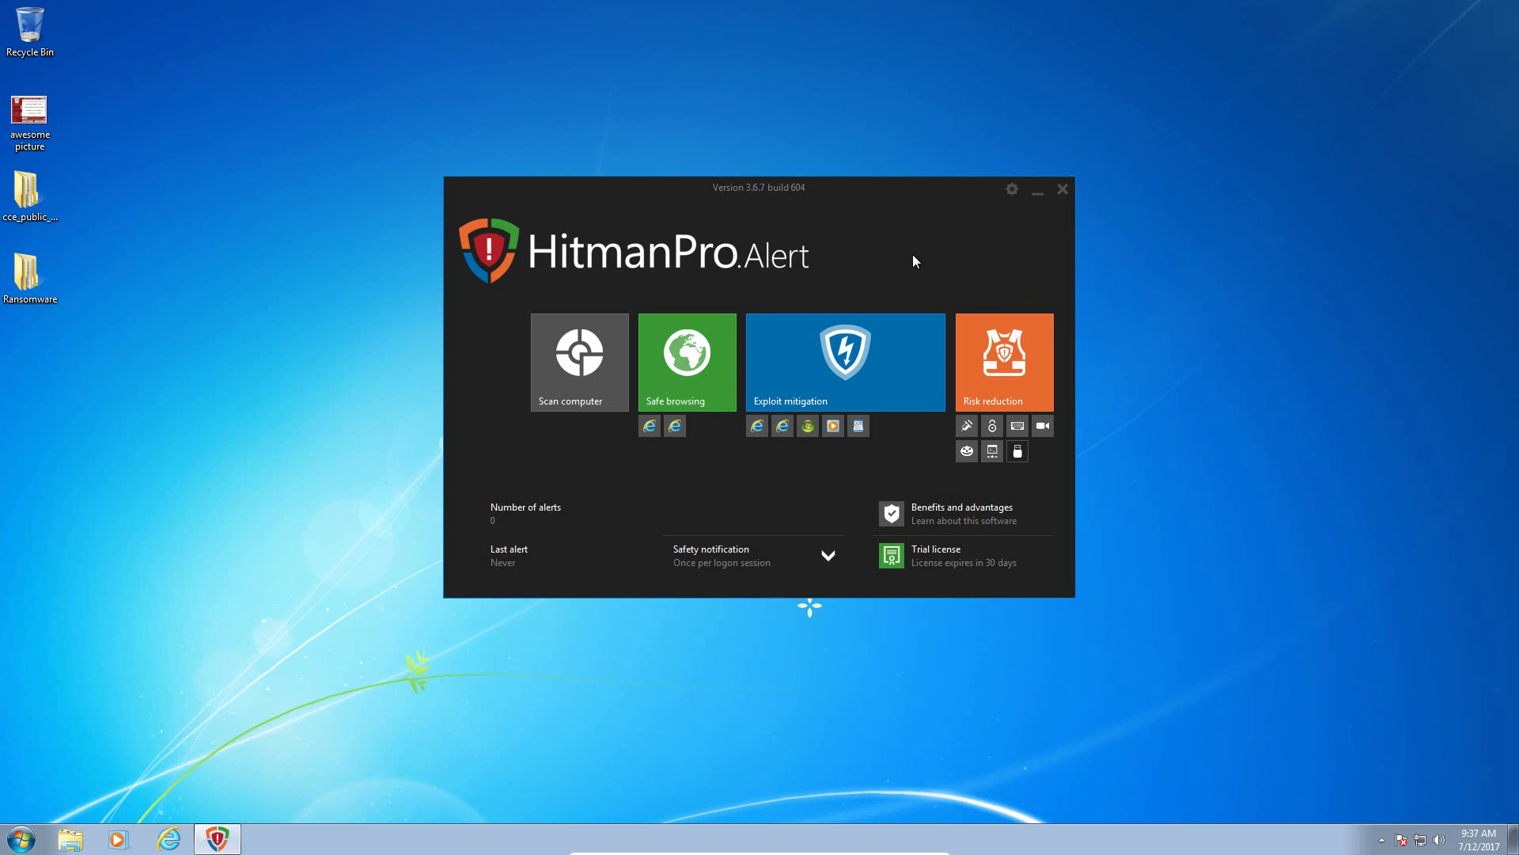
click(1010, 190)
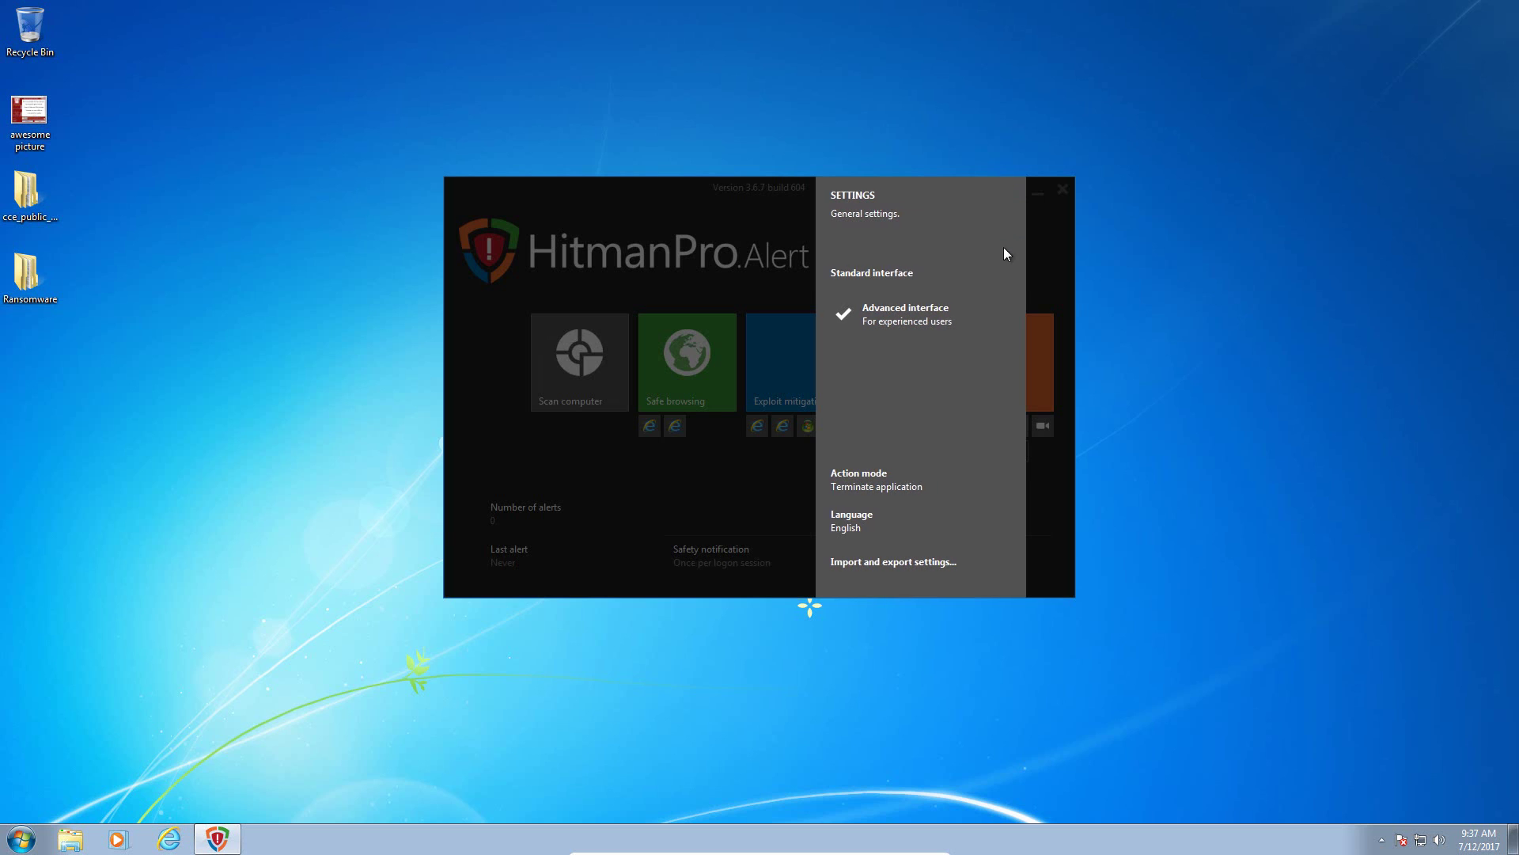
click(961, 282)
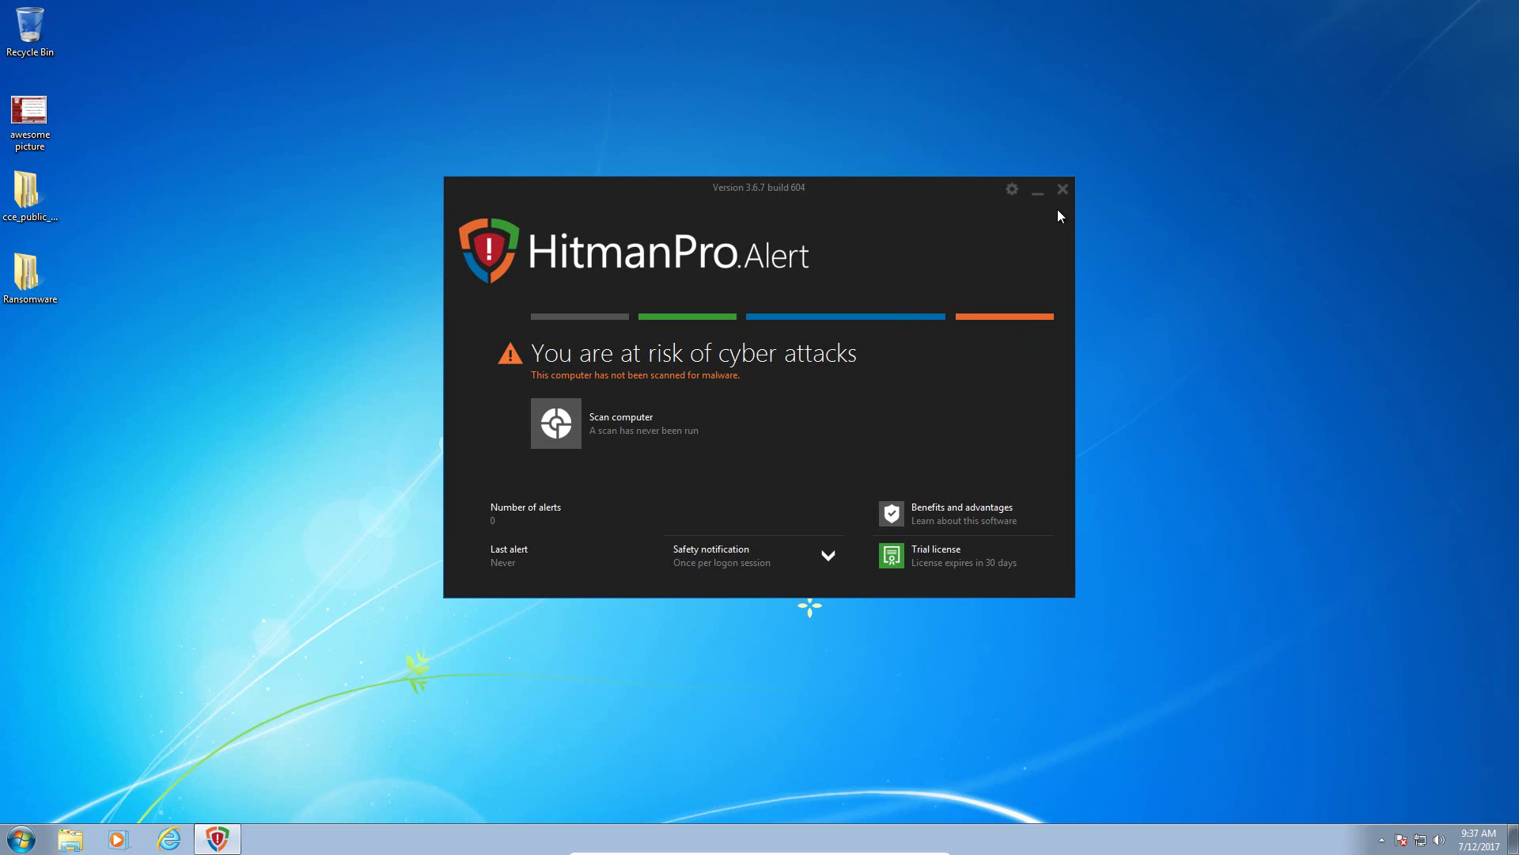
click(1011, 189)
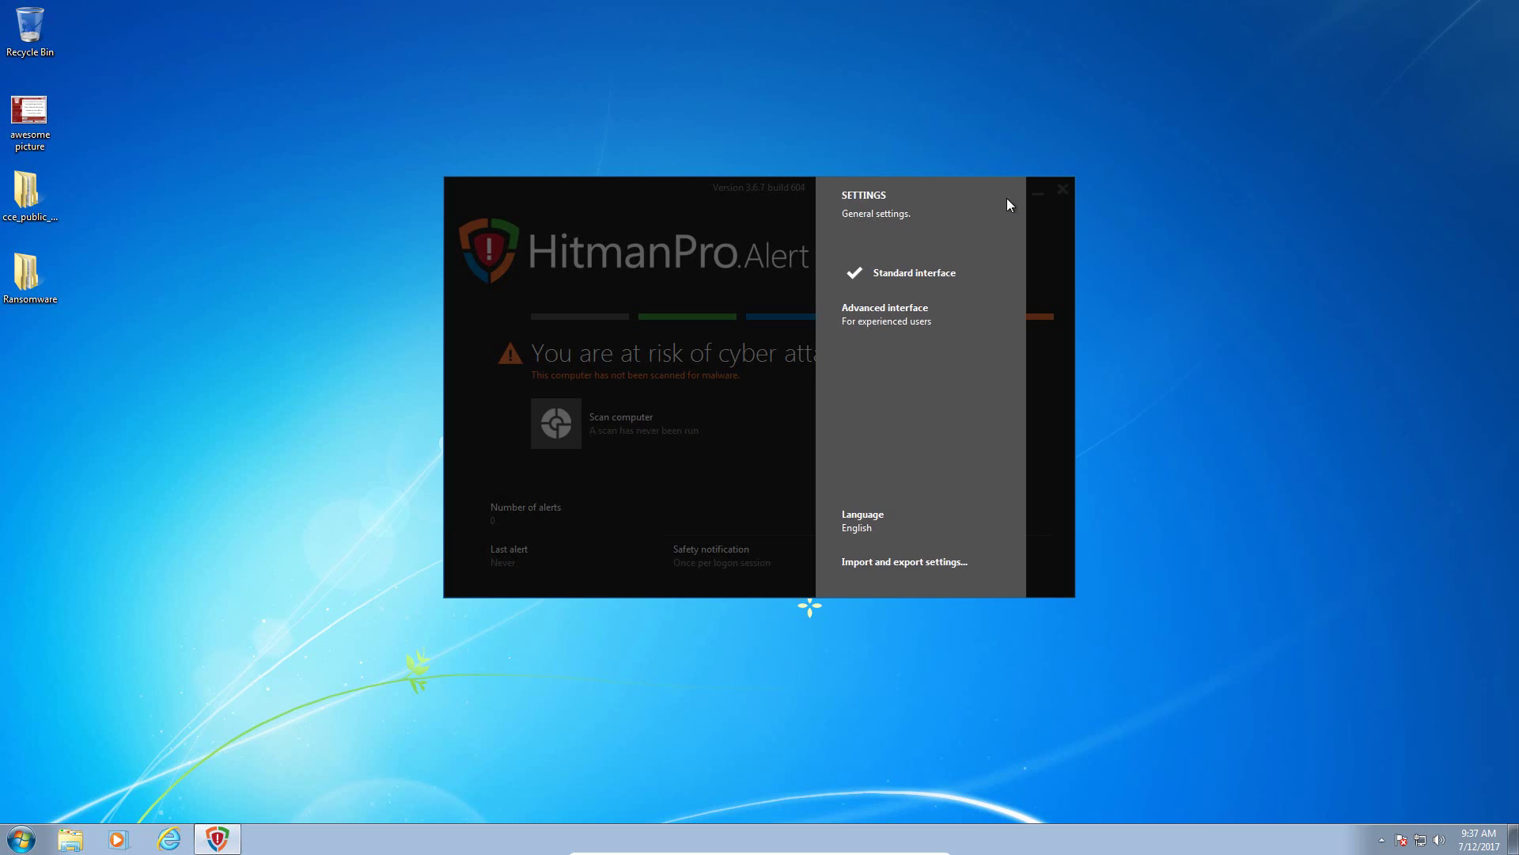
click(901, 315)
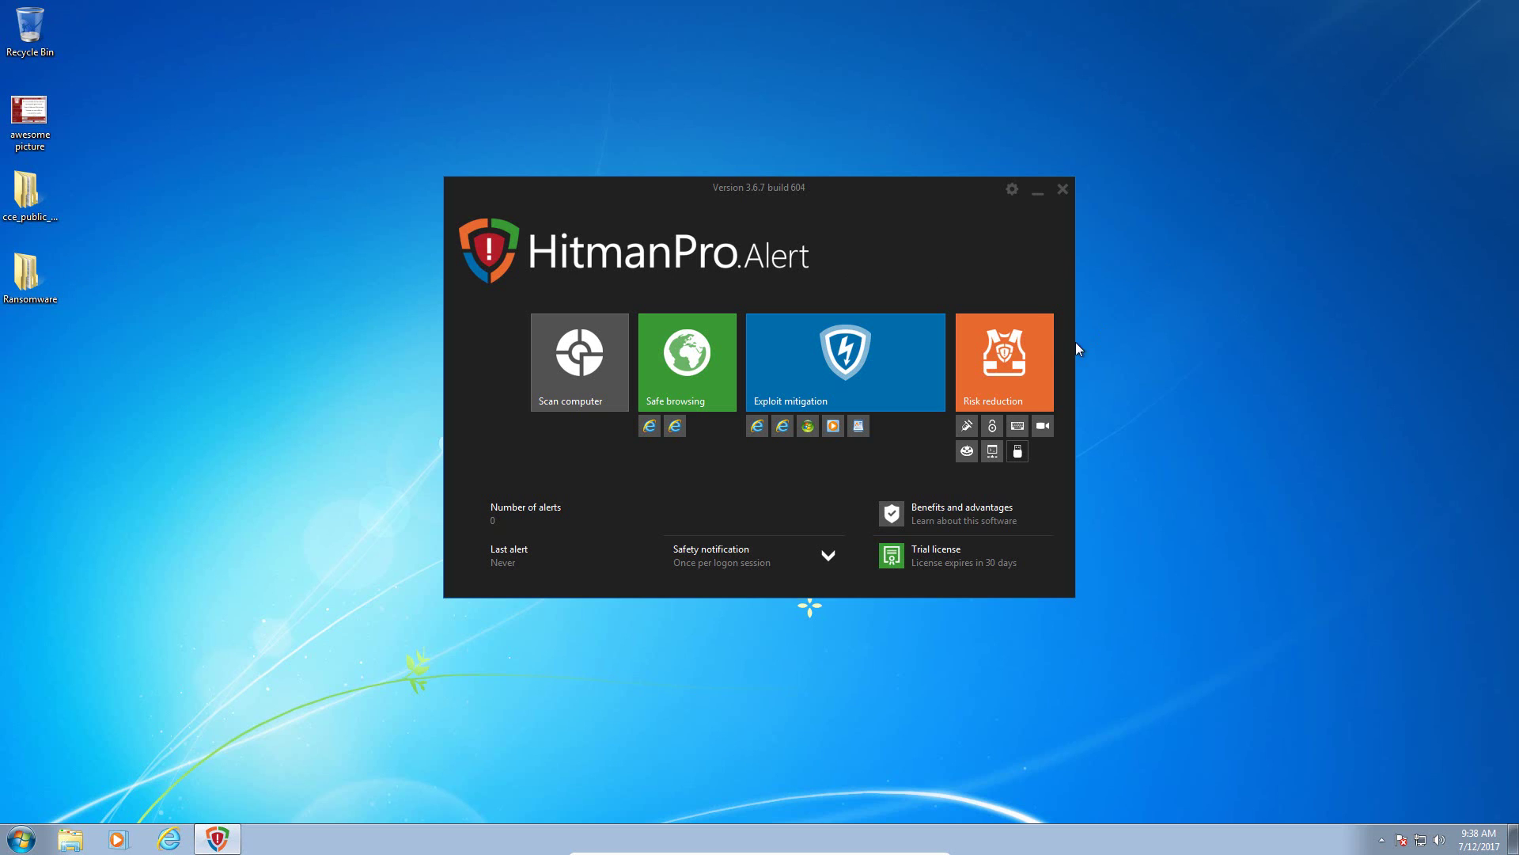
Check CryptoGuard is enabled with Master Boot Record protection on and SMB file sharing off
click(1043, 353)
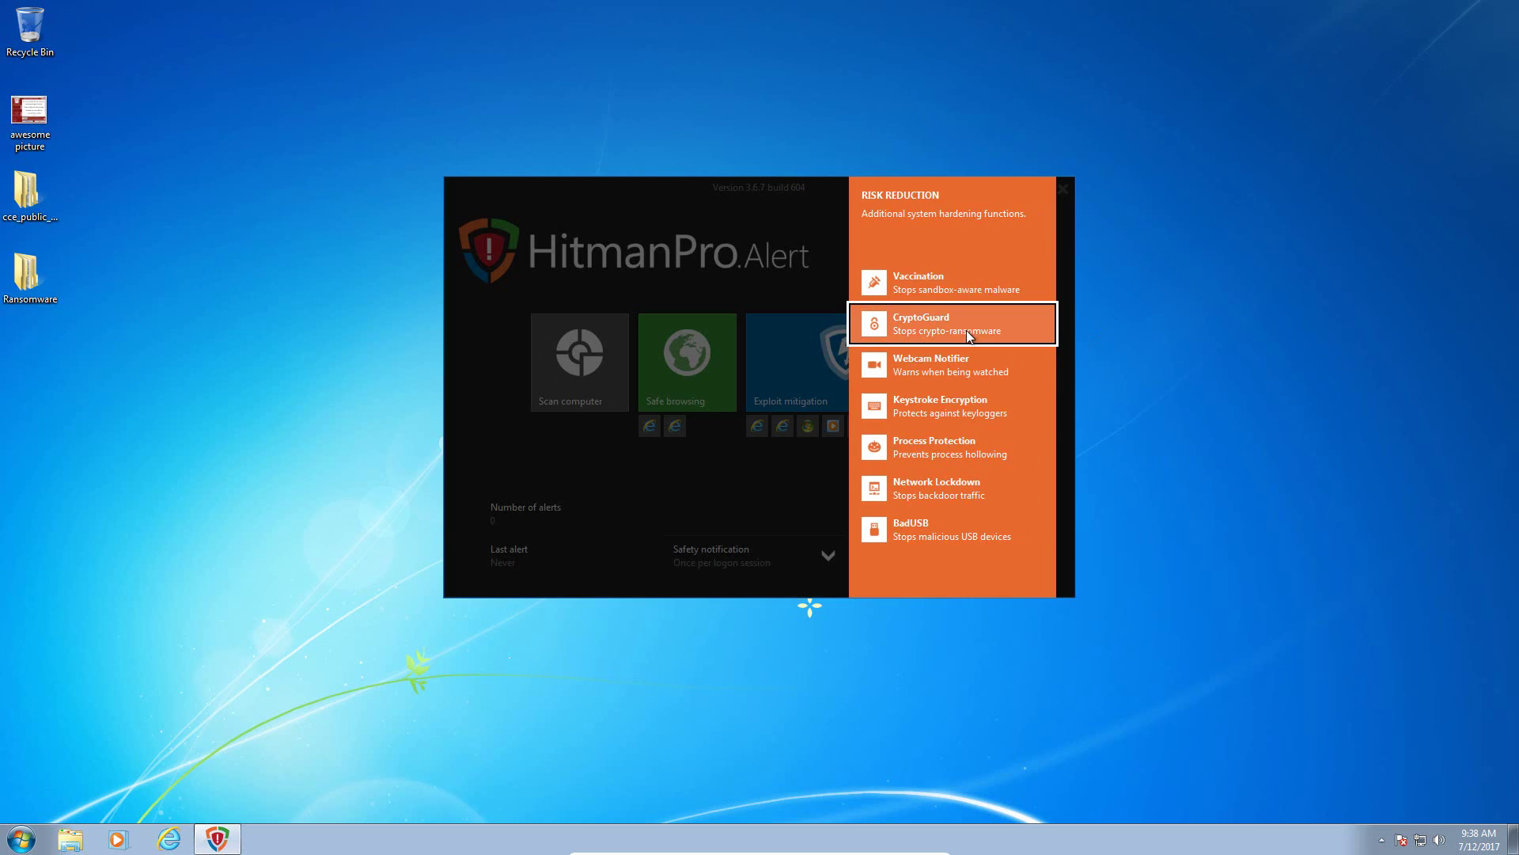
click(967, 330)
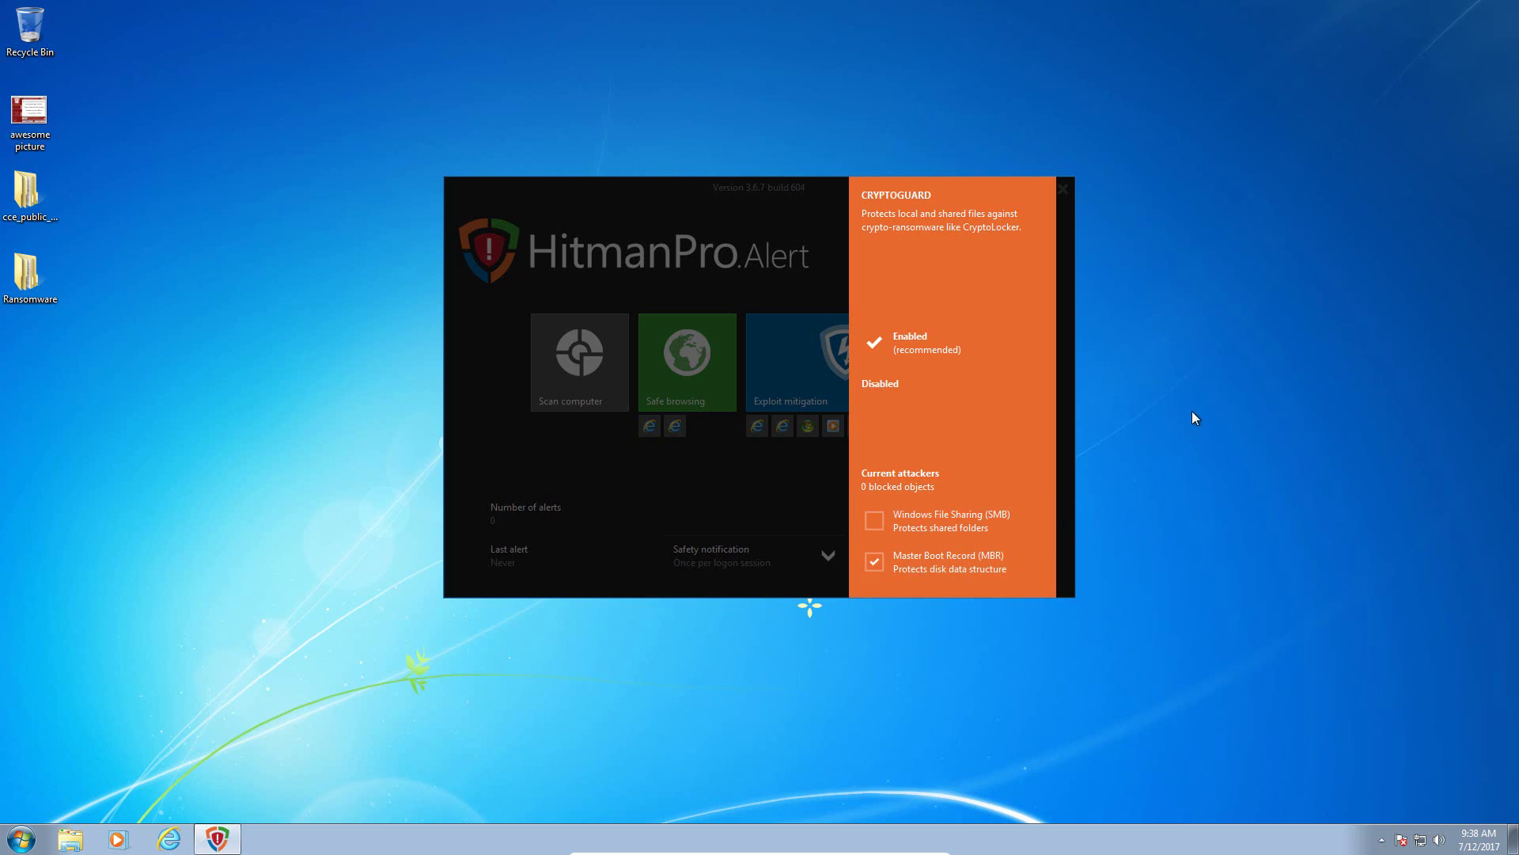
click(733, 196)
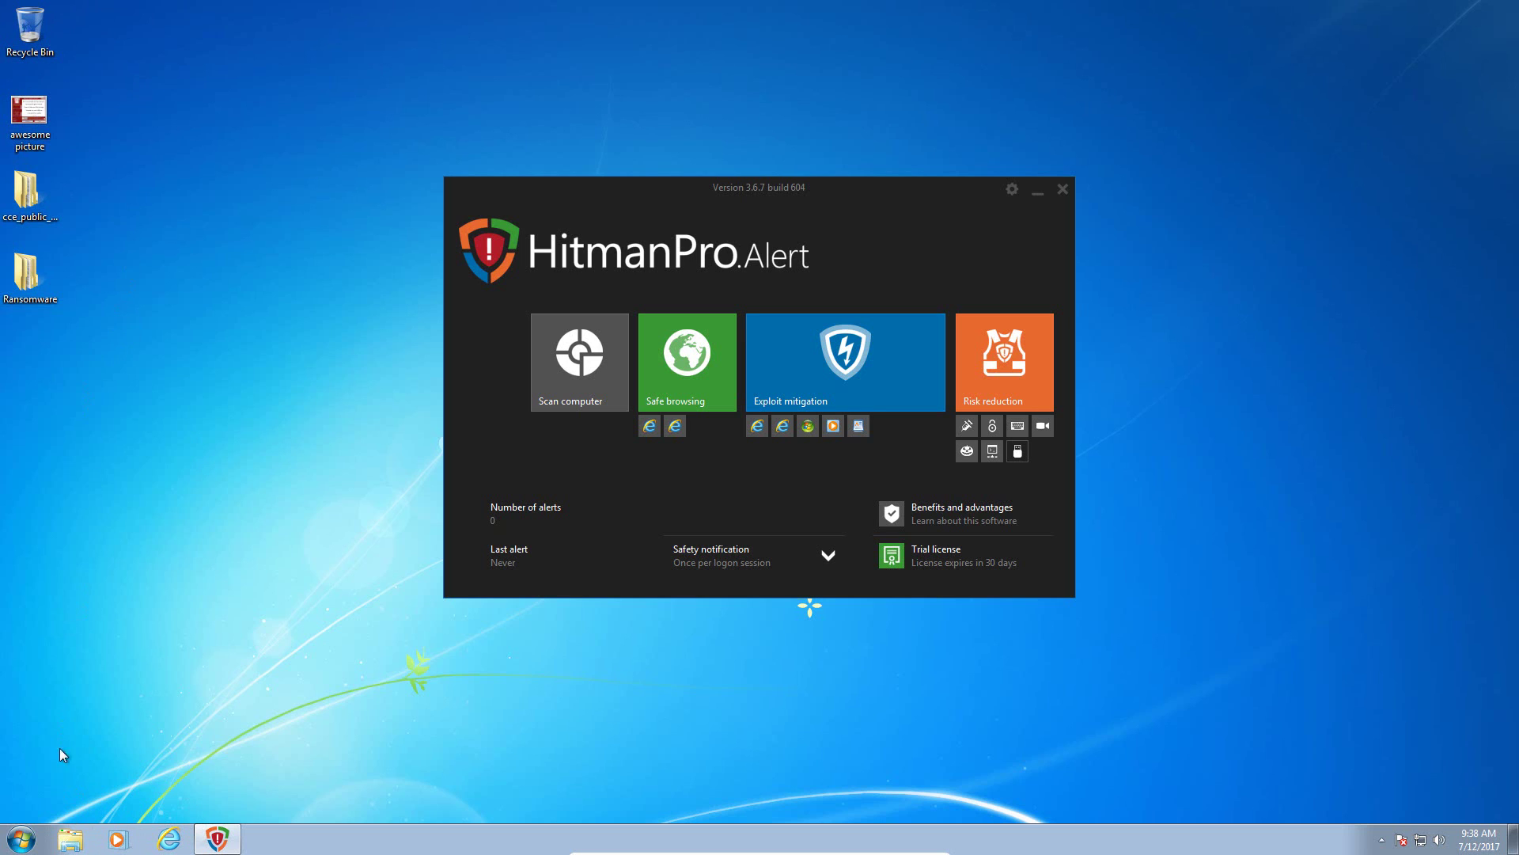
Open the Documents library in Explorer and view the awesome picture image
click(70, 838)
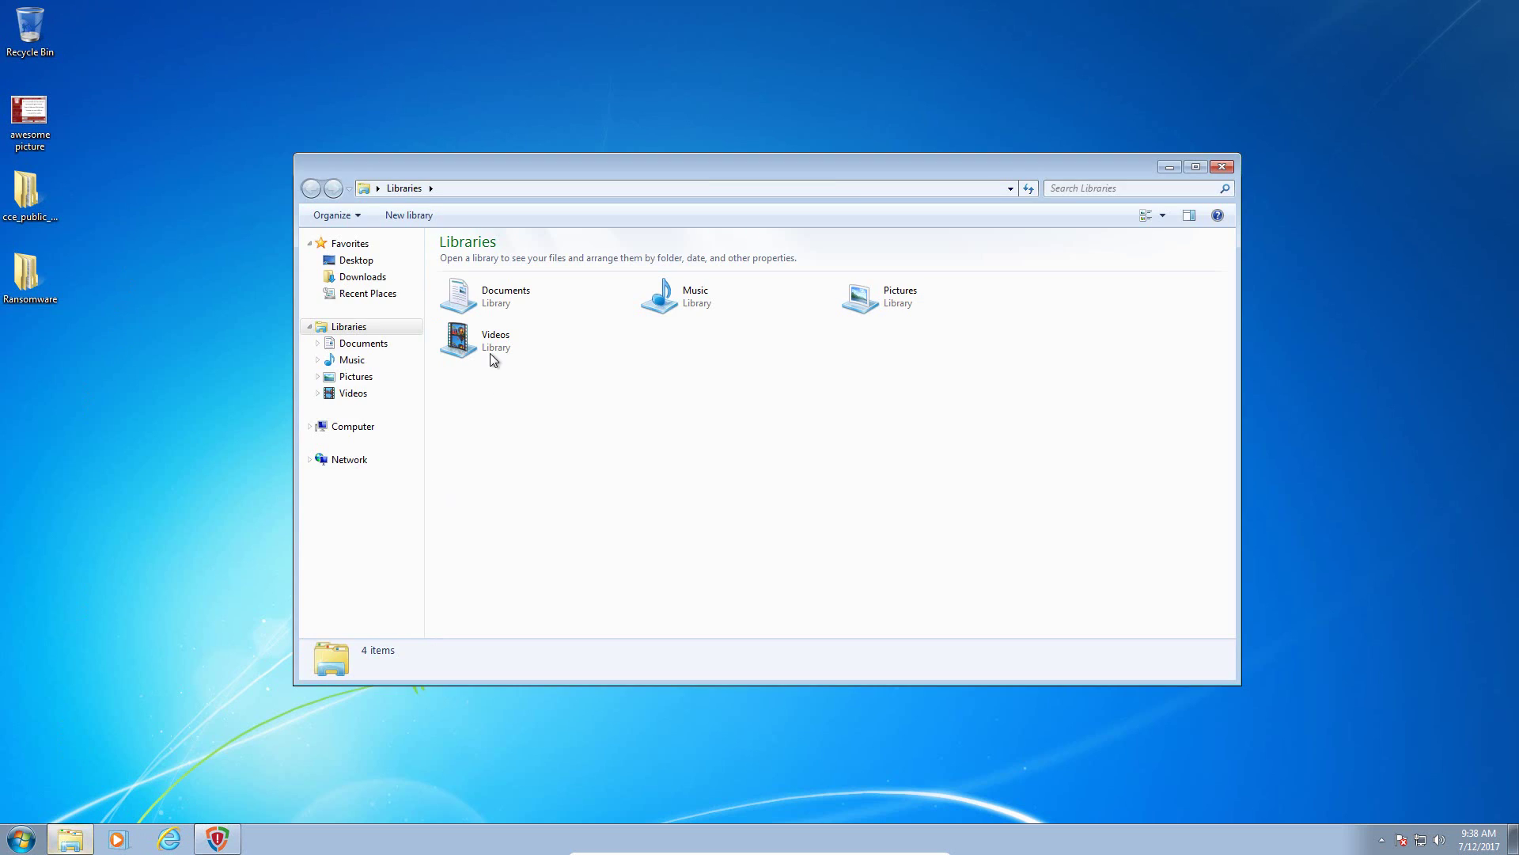
click(358, 344)
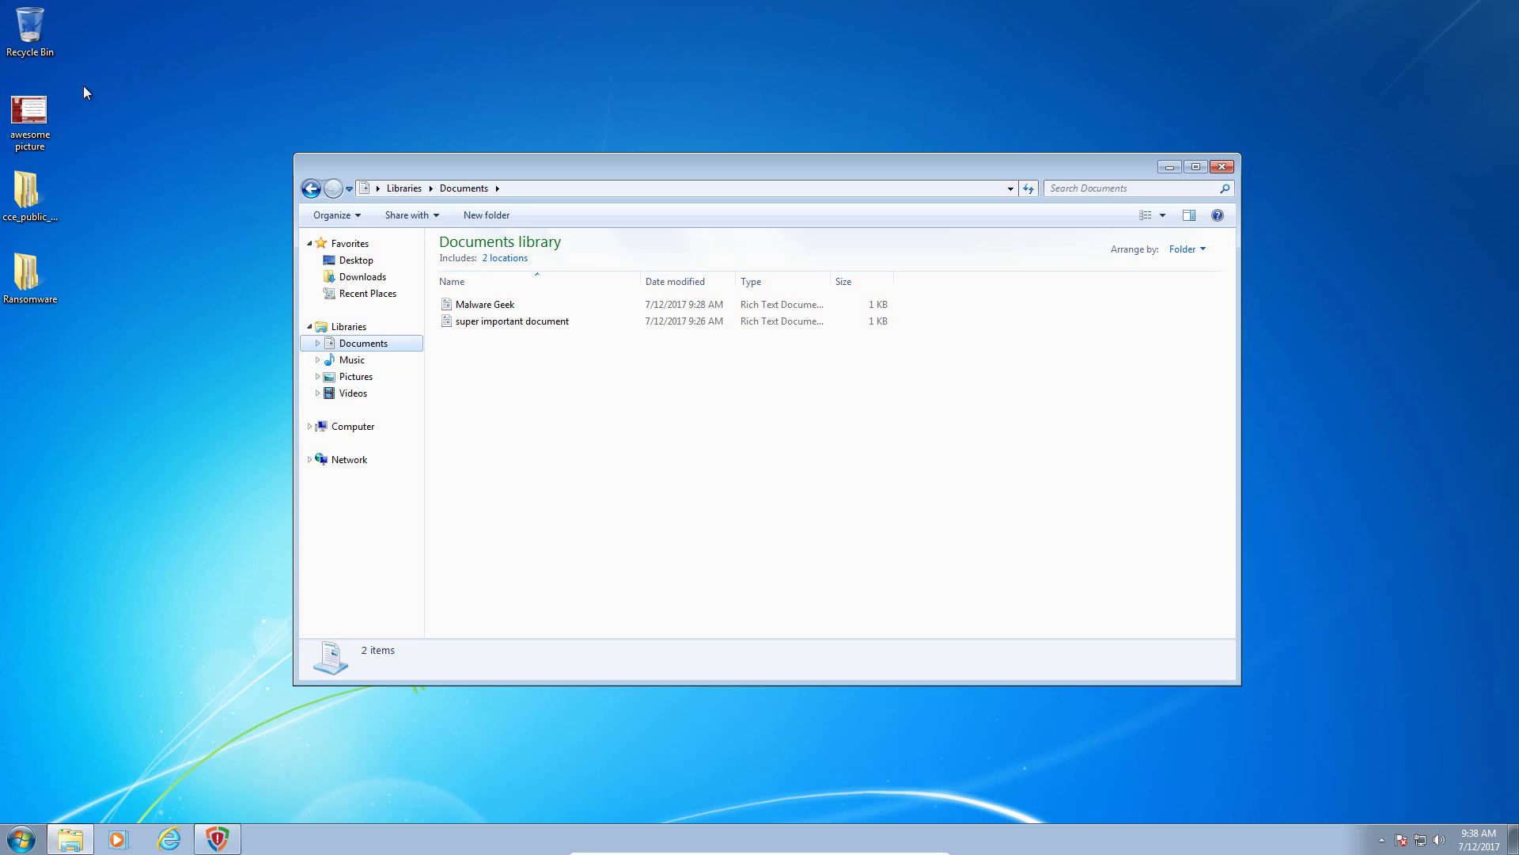
double_click(40, 110)
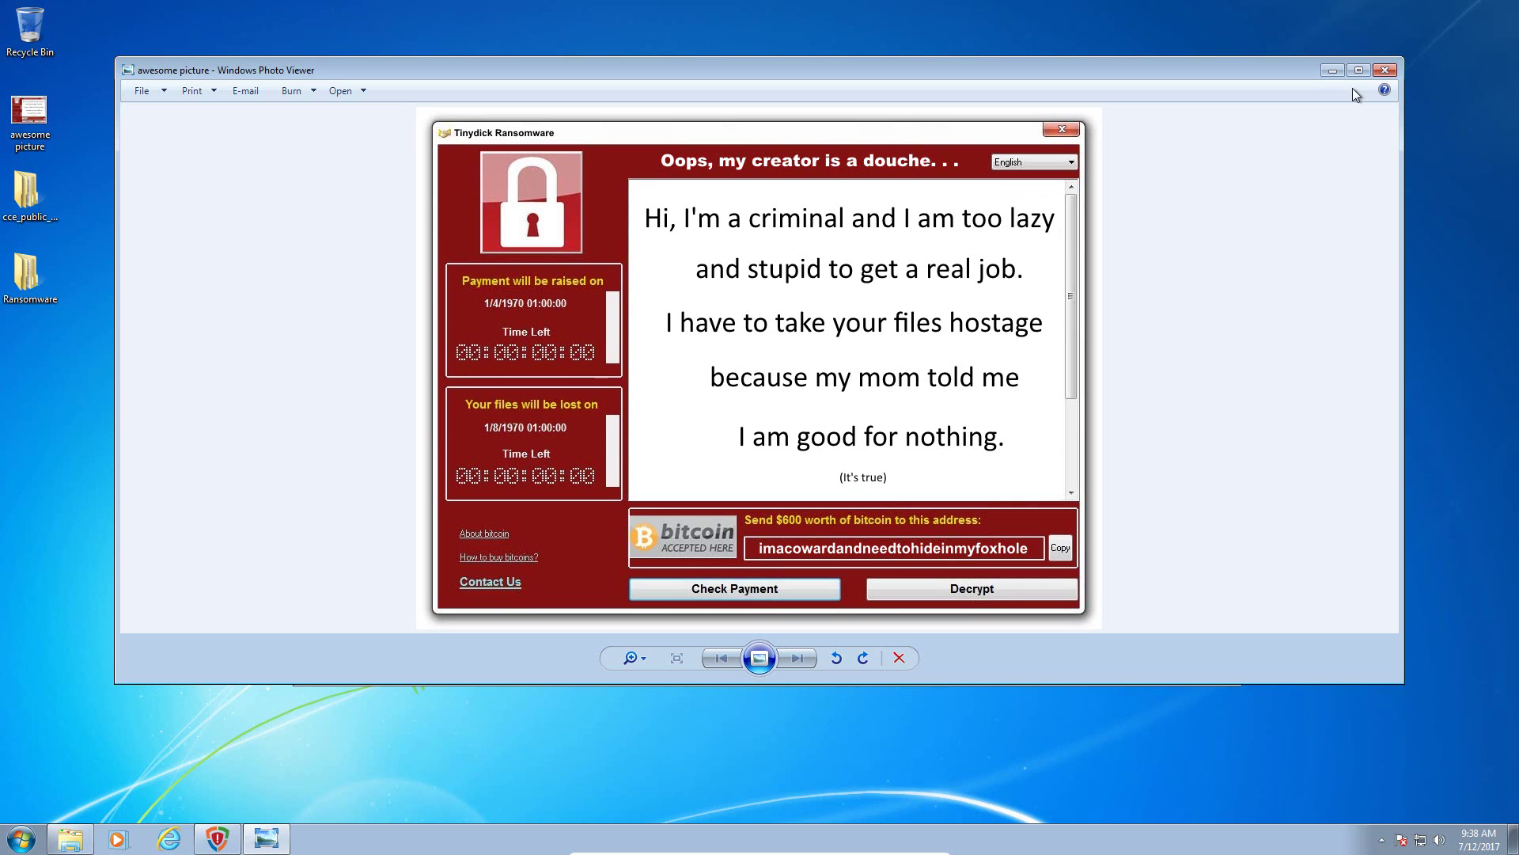
click(1385, 71)
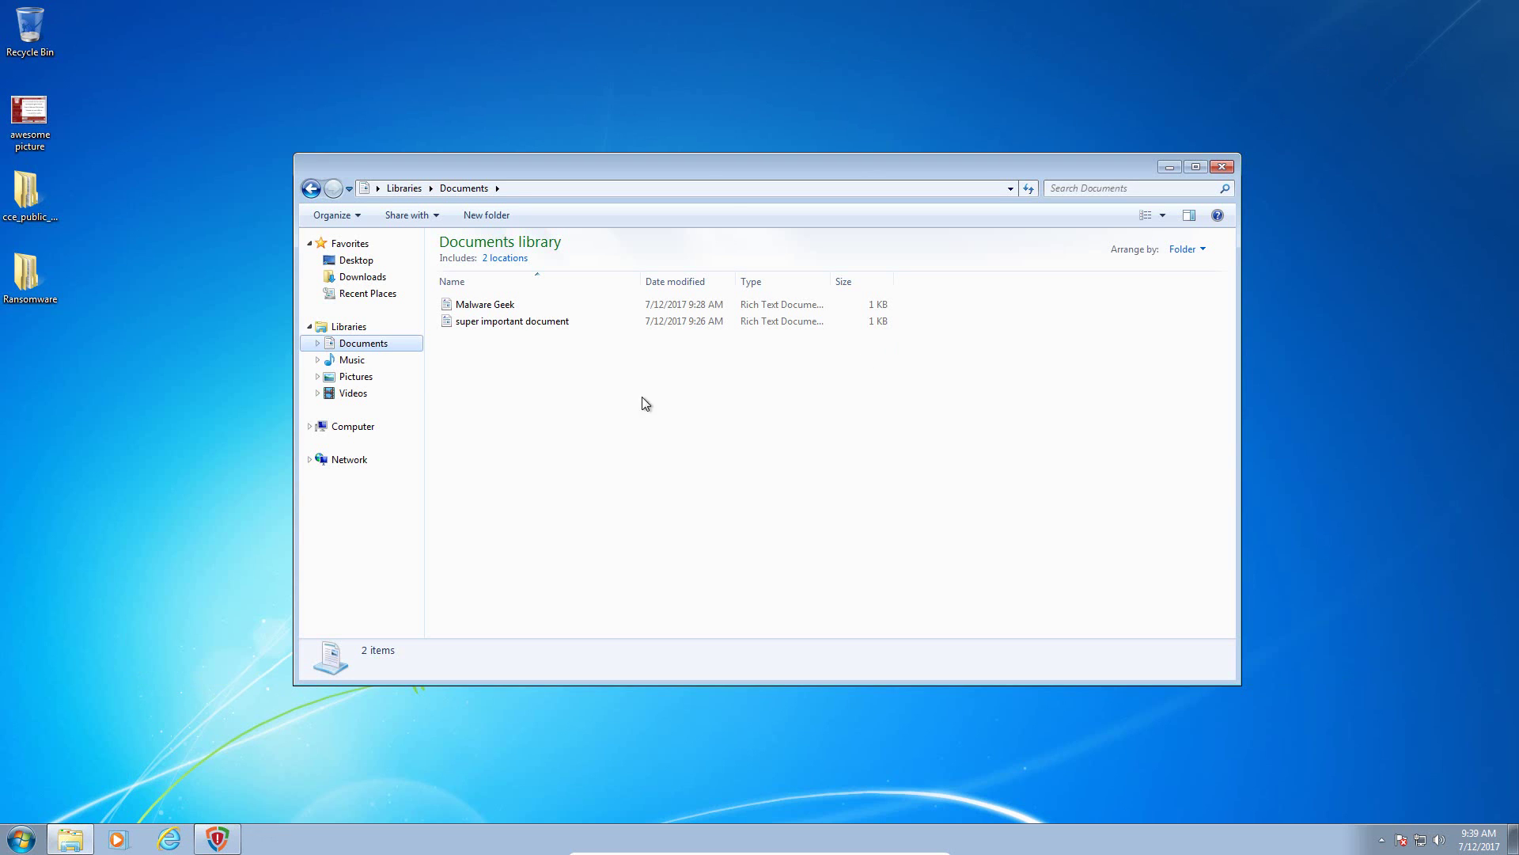
In the Pictures library, view the fun picture and malware sucks images, then open Sample Pictures
click(360, 377)
click(558, 348)
double_click(557, 348)
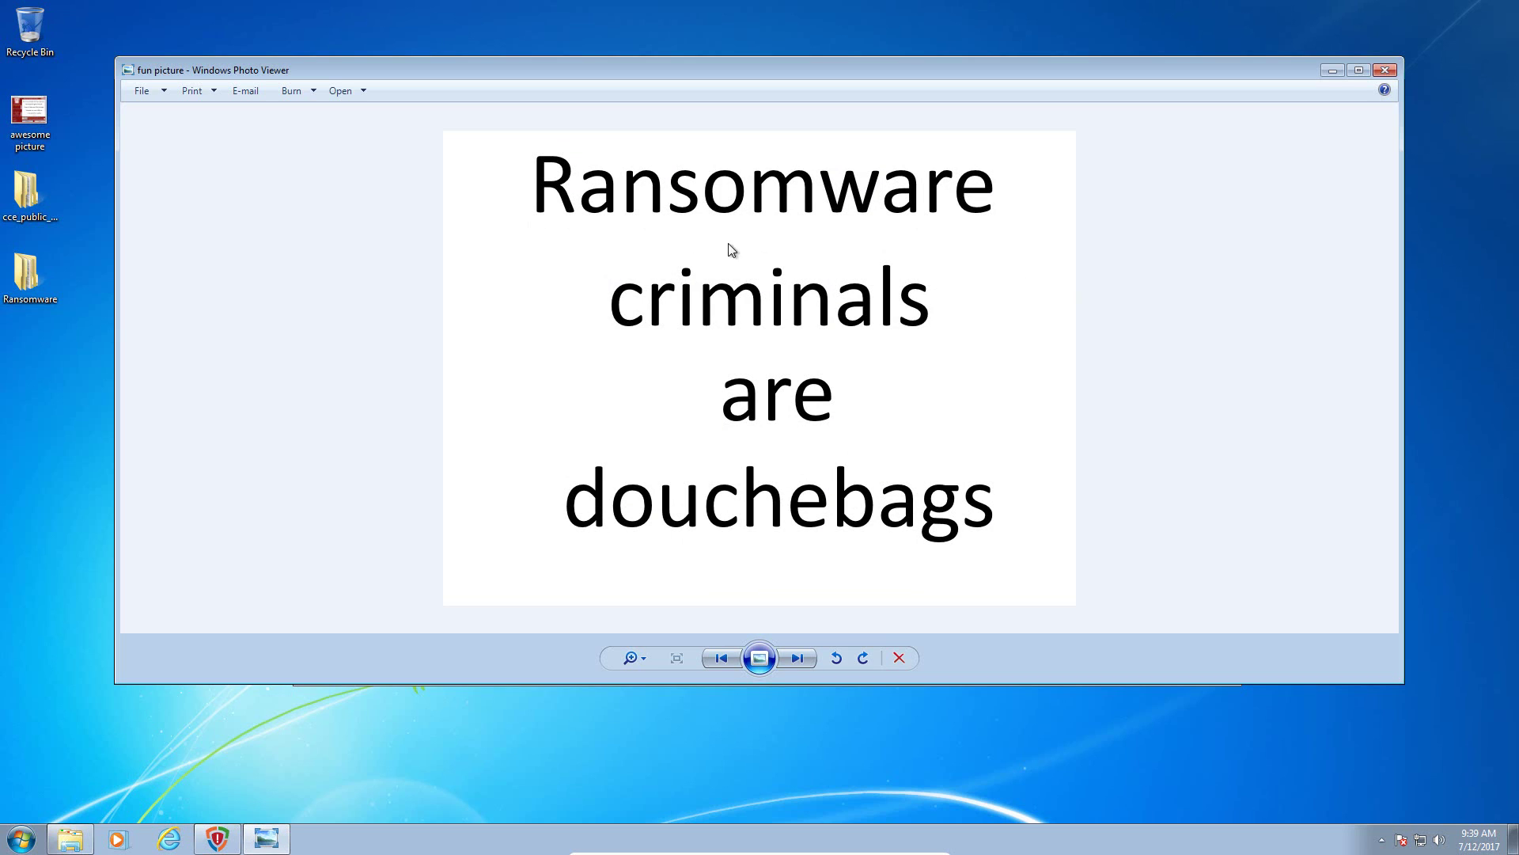
click(1385, 70)
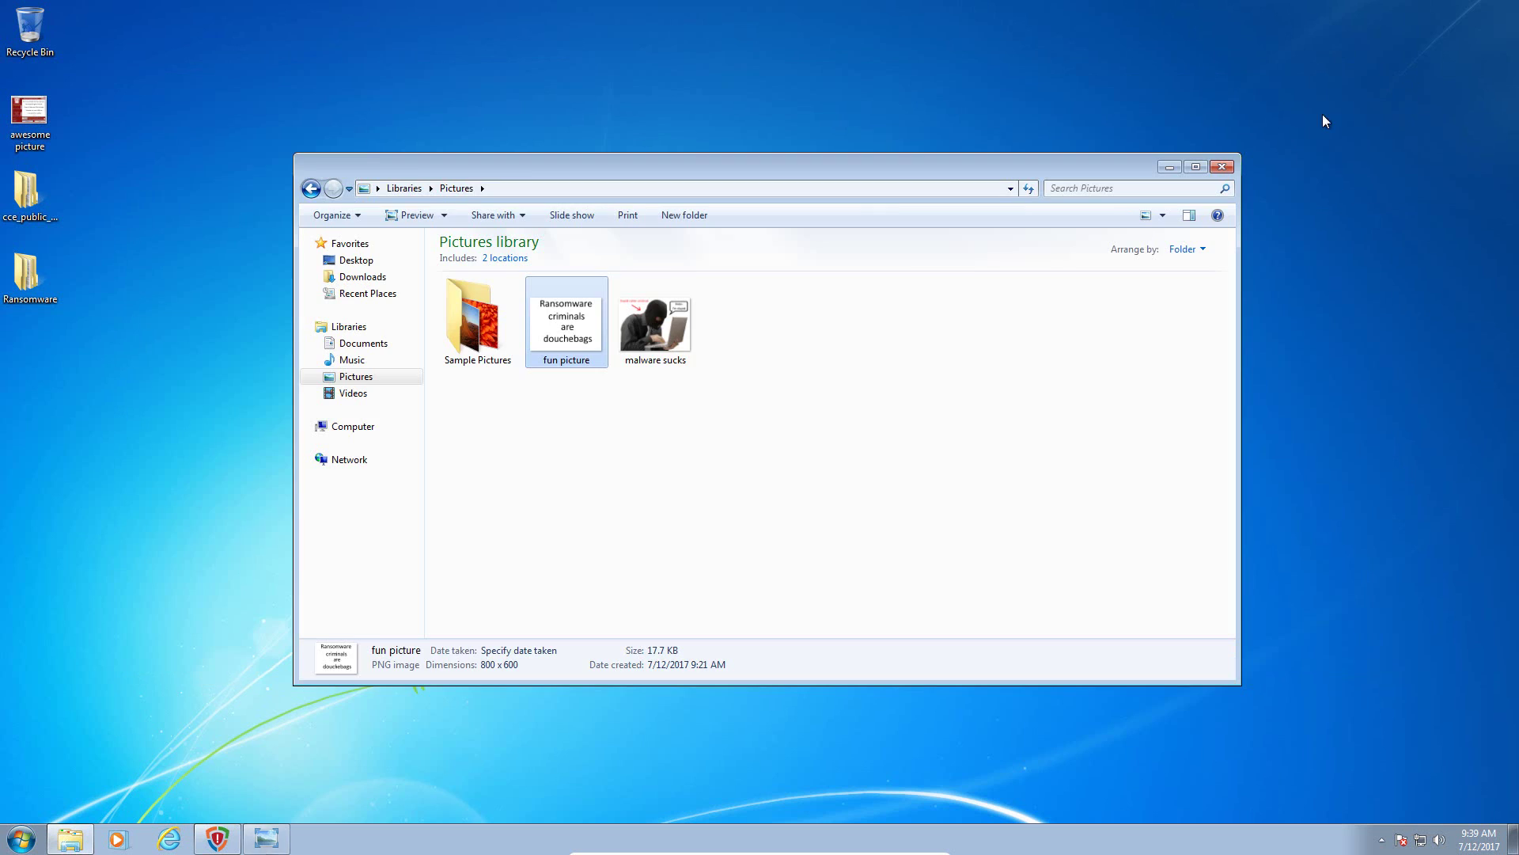
double_click(671, 334)
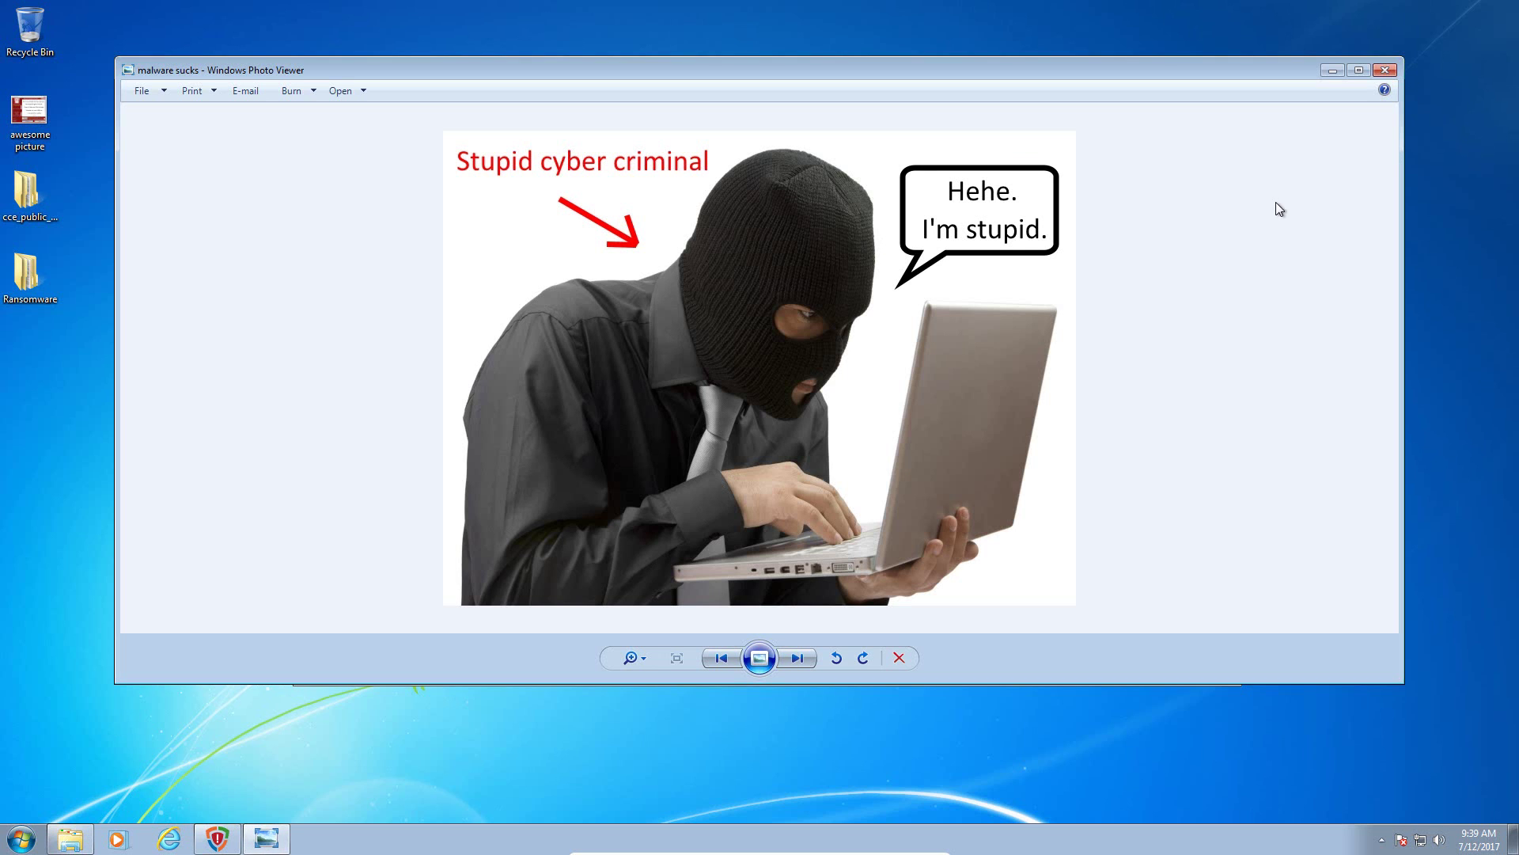
click(1389, 71)
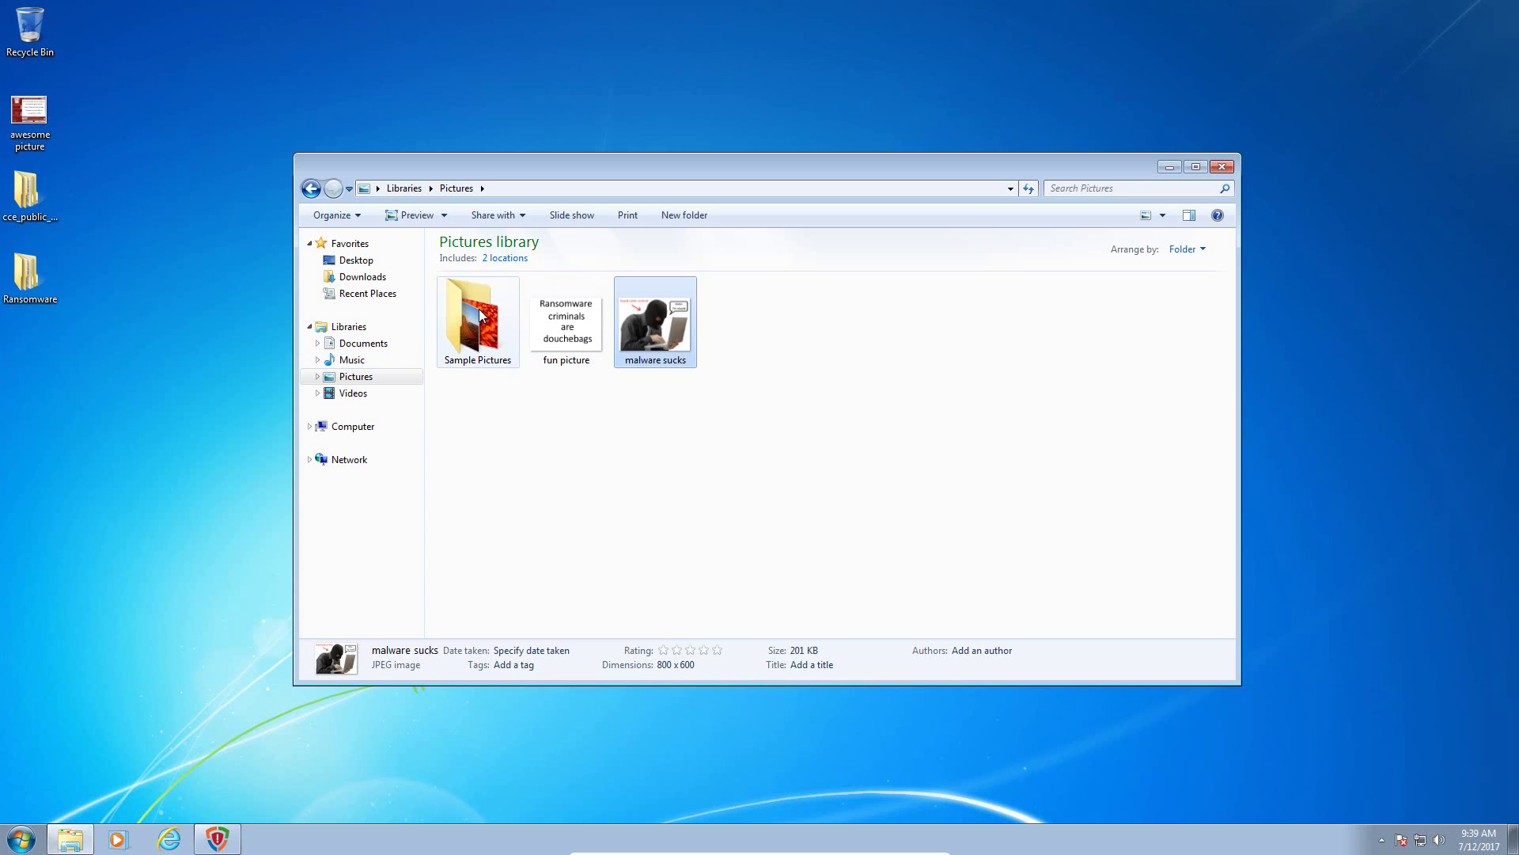
double_click(479, 333)
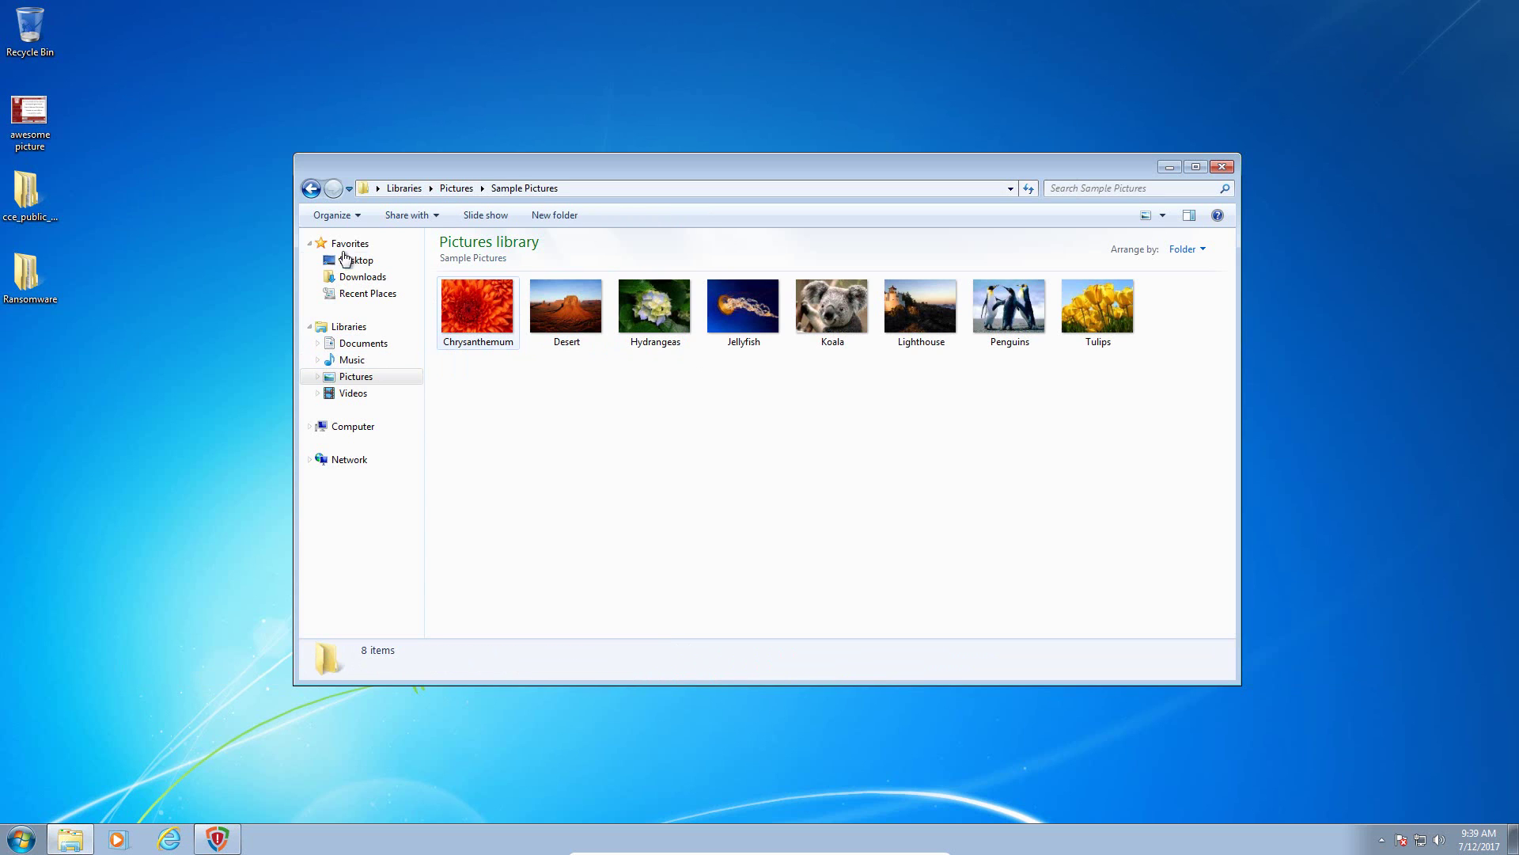
Open super important document and Malware Geek from Documents to confirm they read normally in WordPad
click(363, 343)
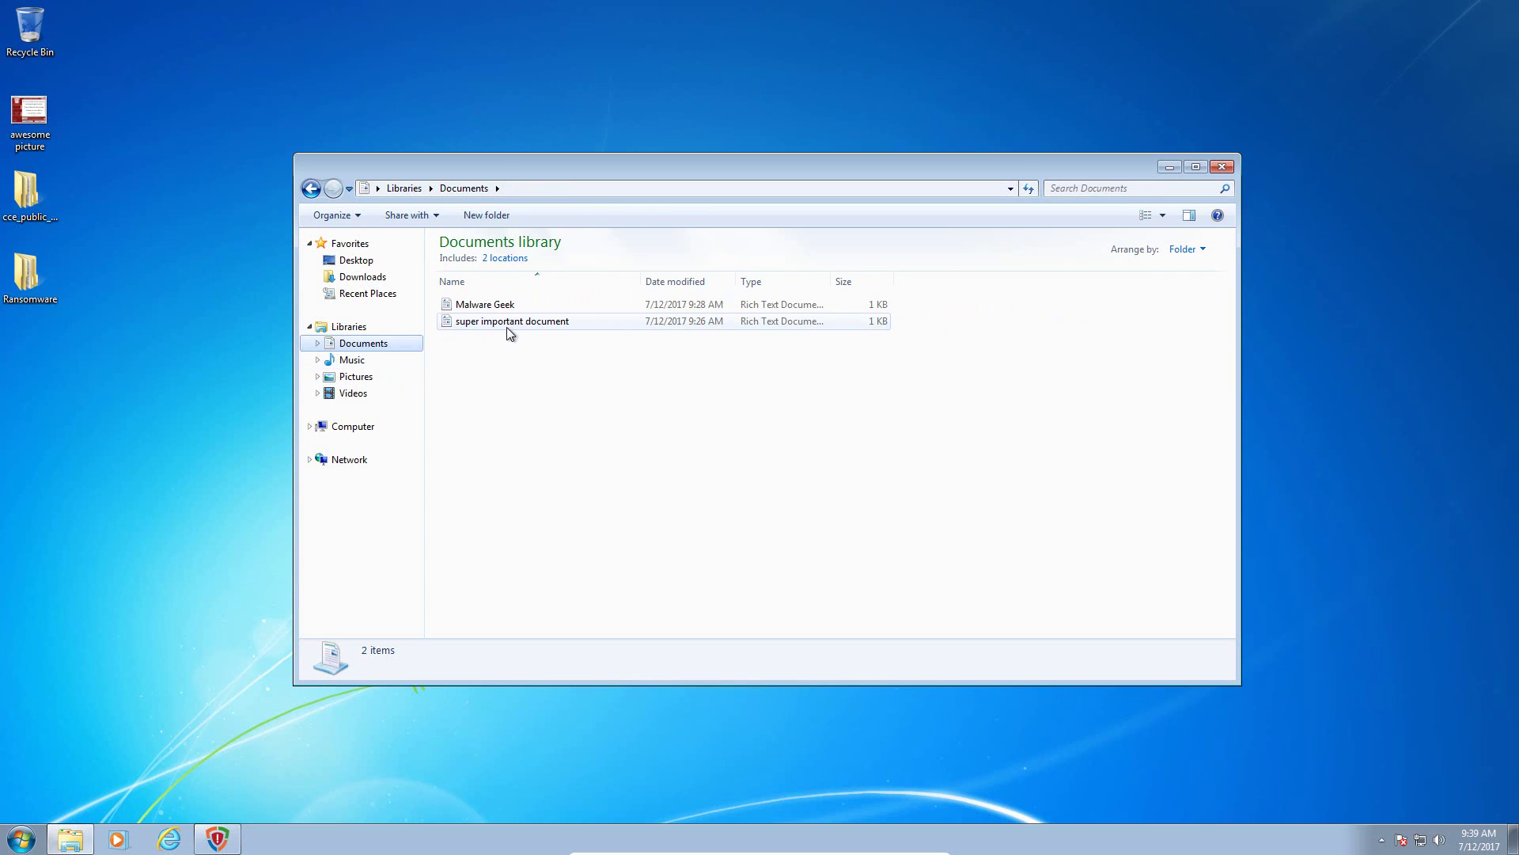
double_click(511, 321)
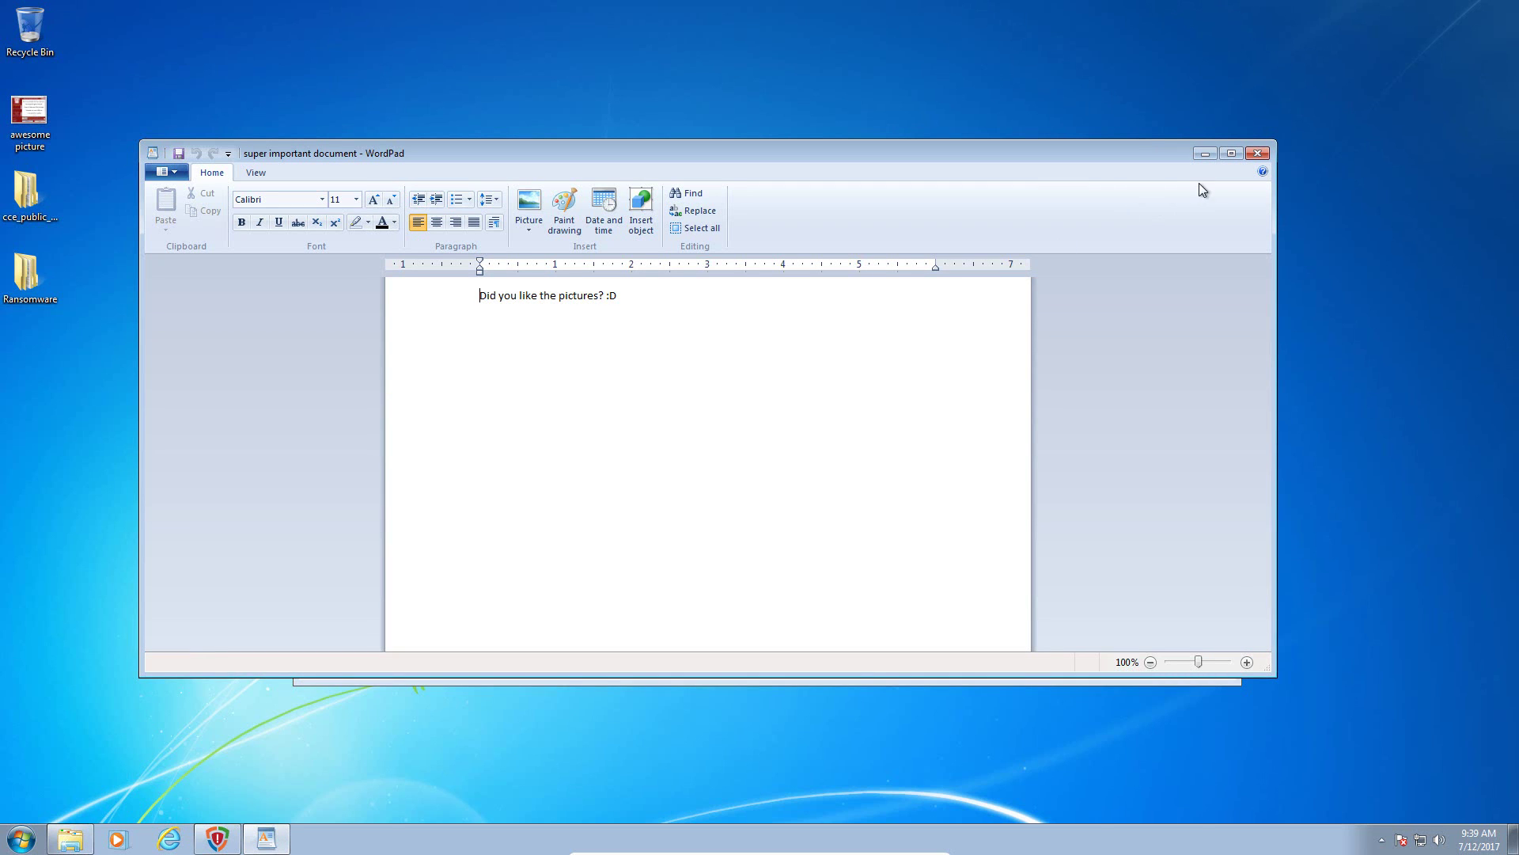
click(1257, 153)
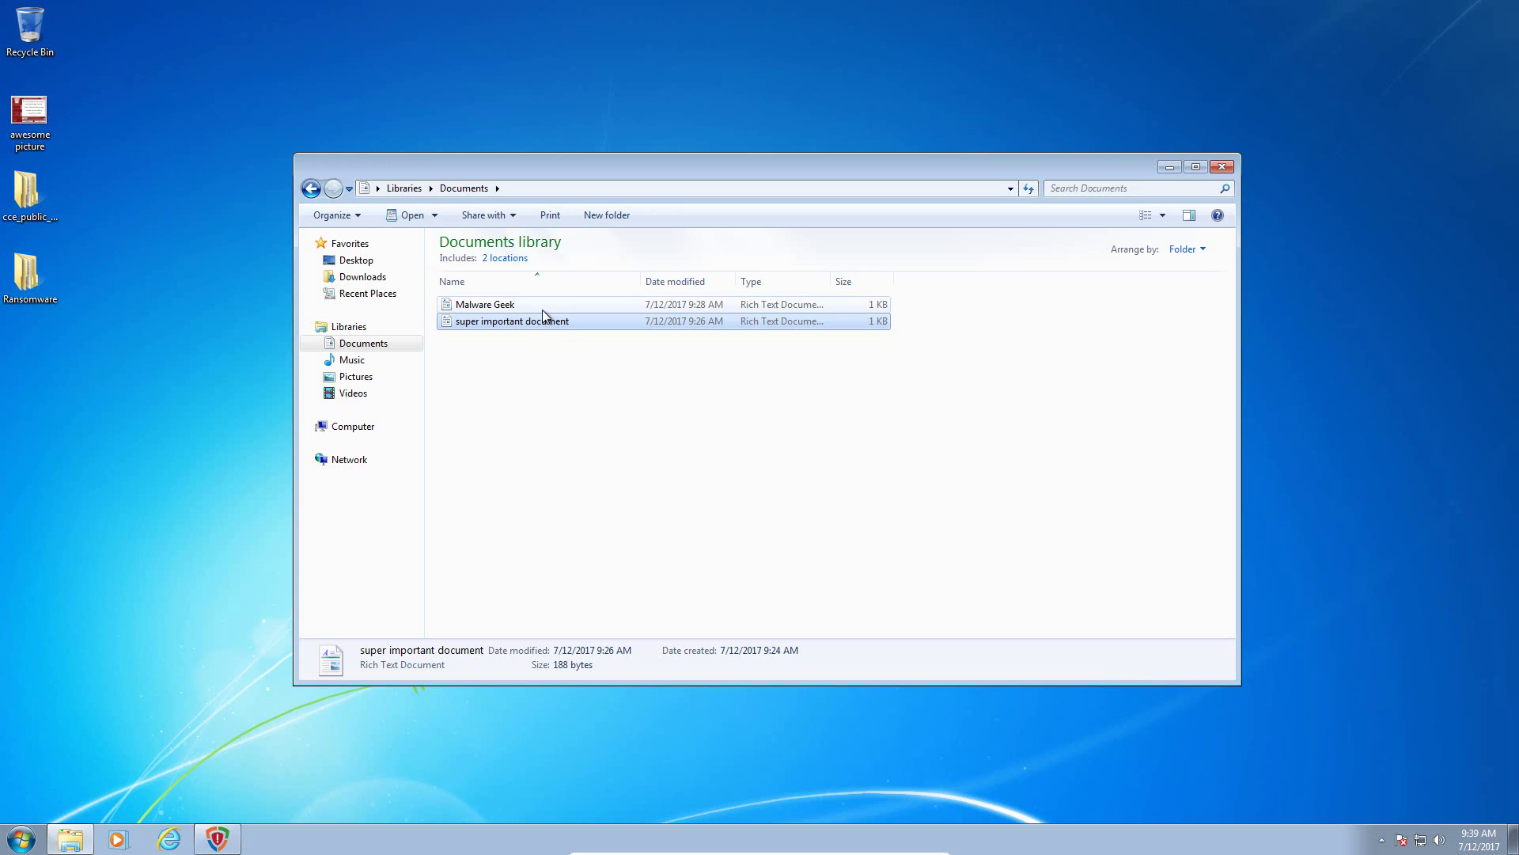
double_click(544, 308)
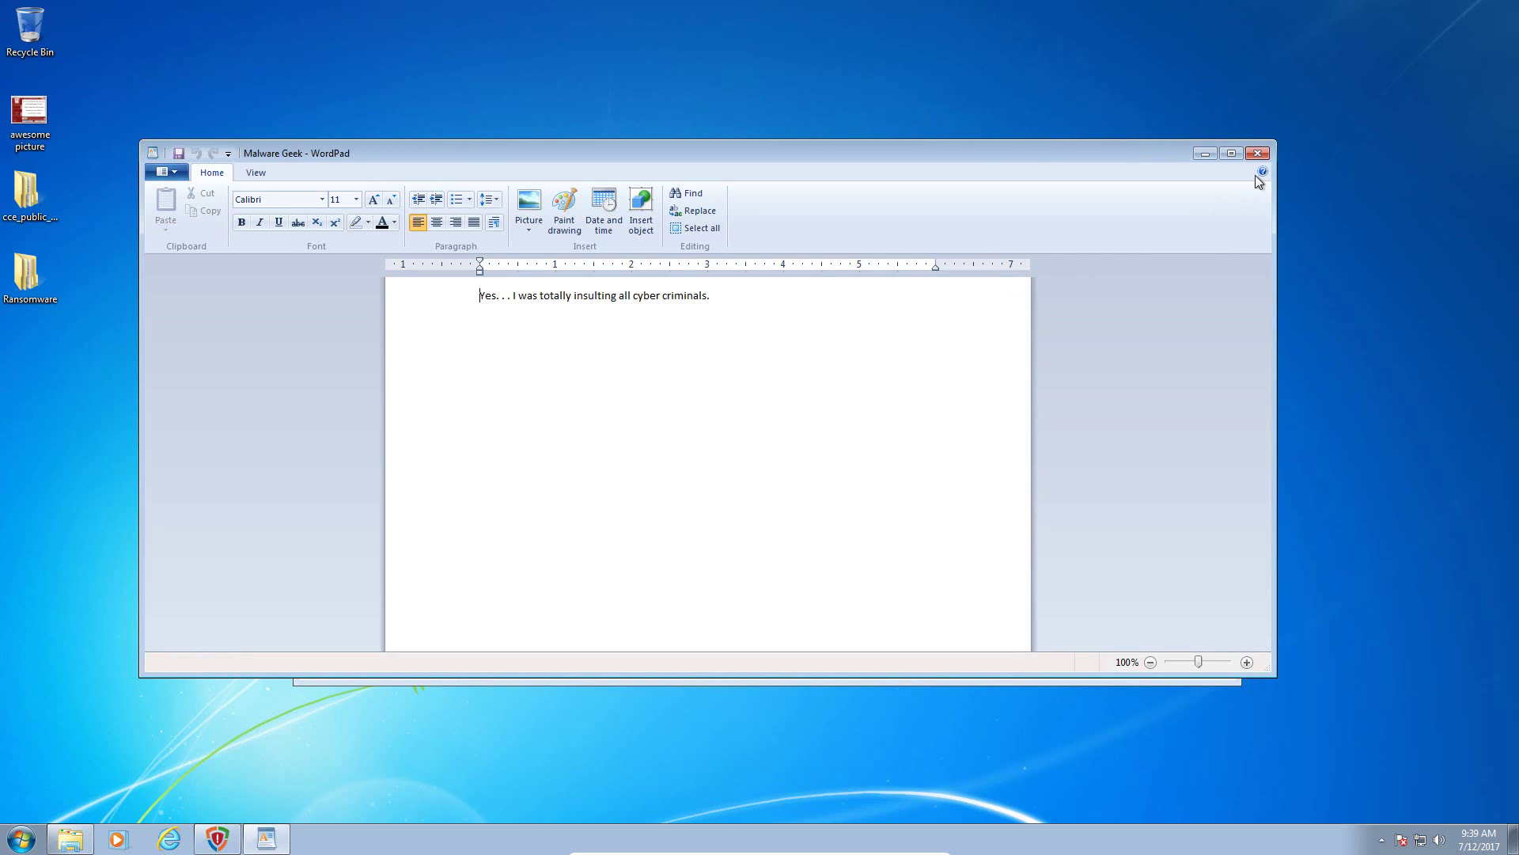
click(1260, 152)
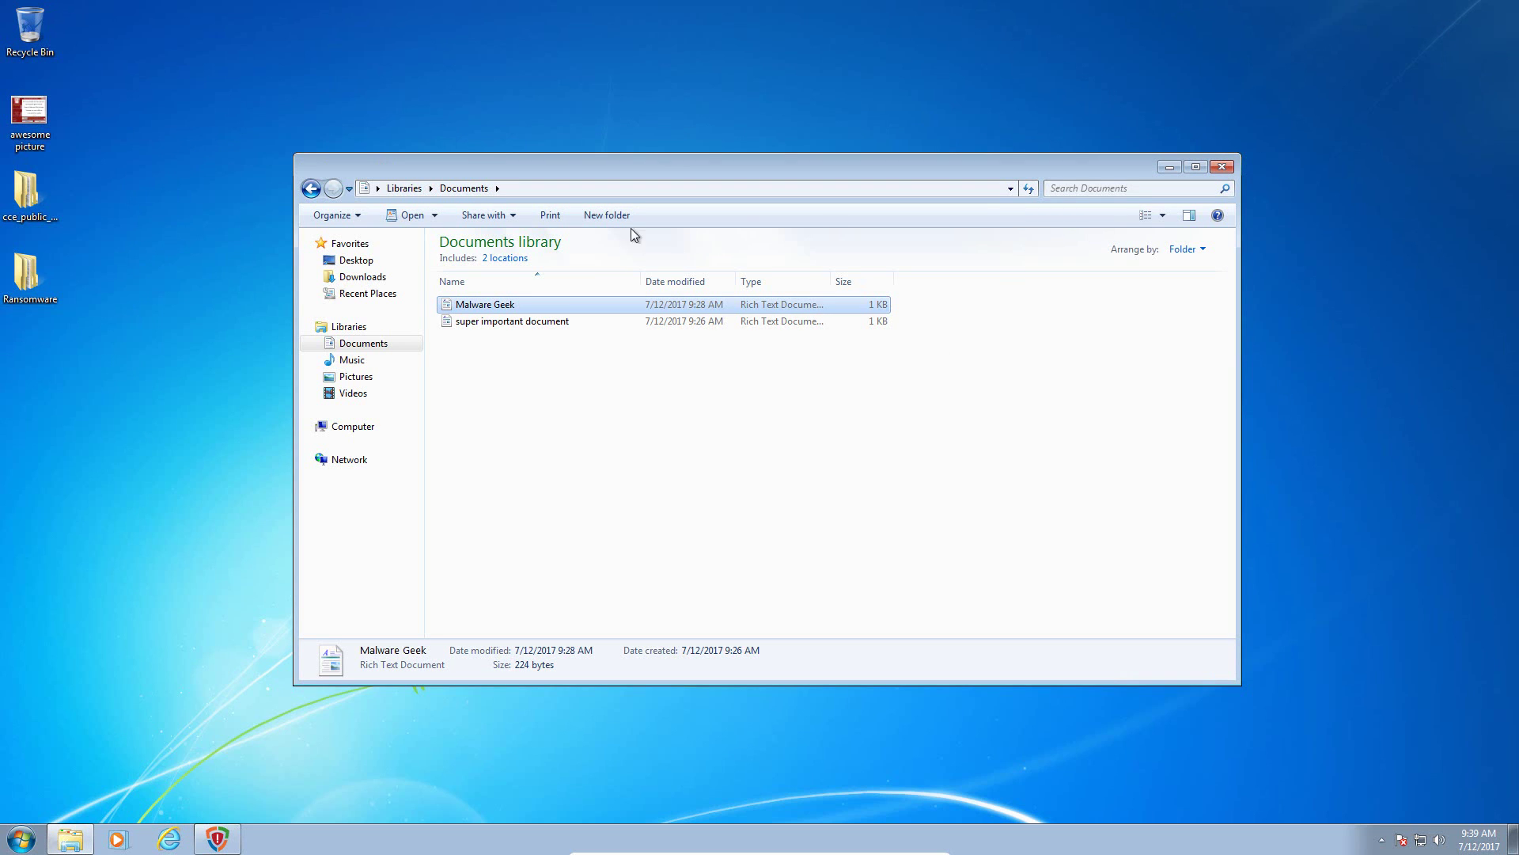
Open the inner Ransomware samples folder and close the Documents library window
double_click(32, 273)
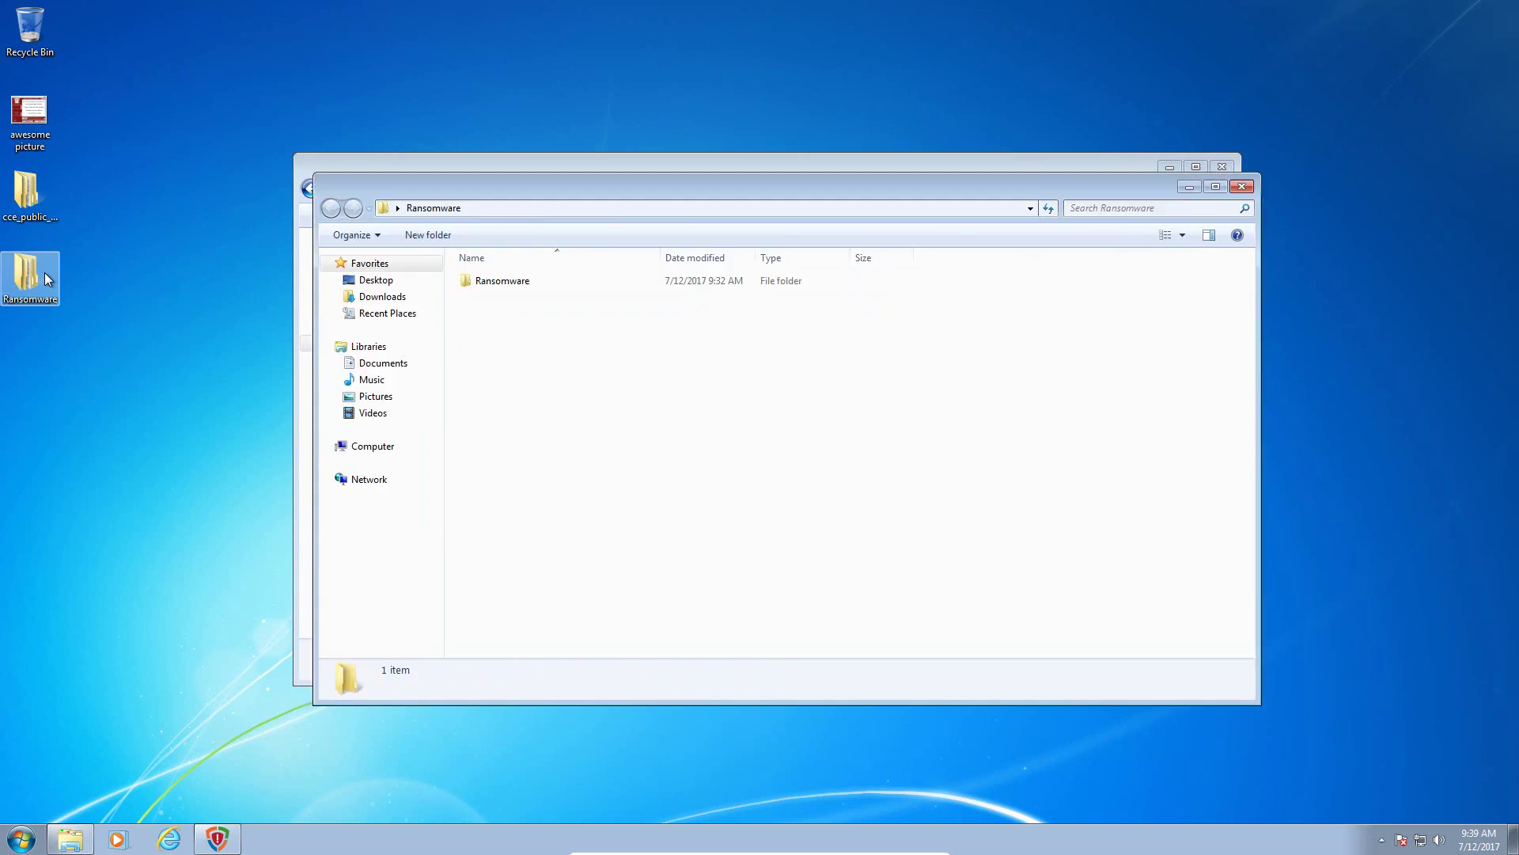
double_click(544, 283)
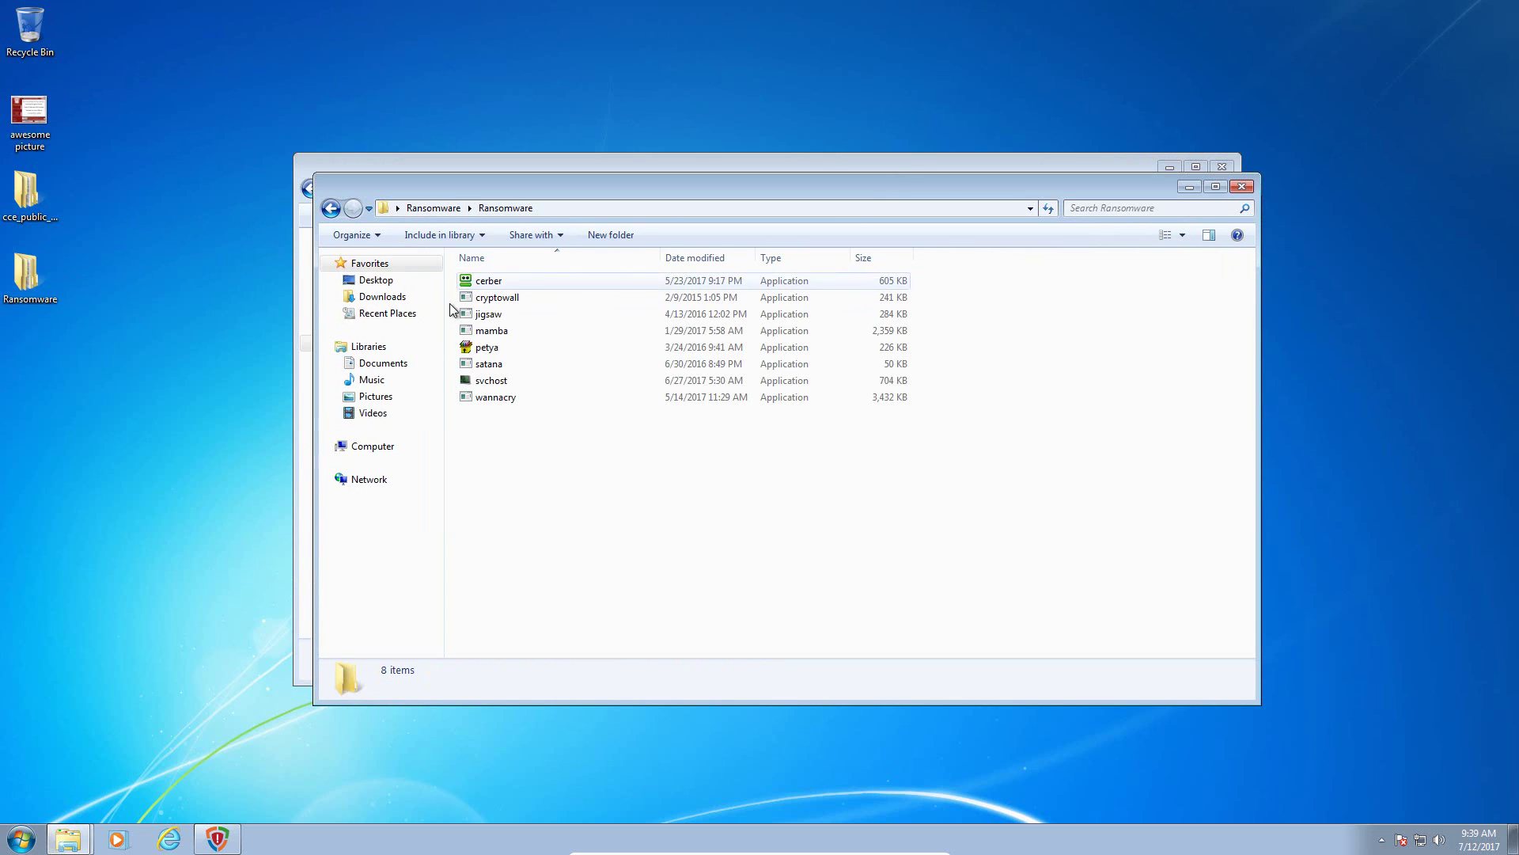
click(550, 163)
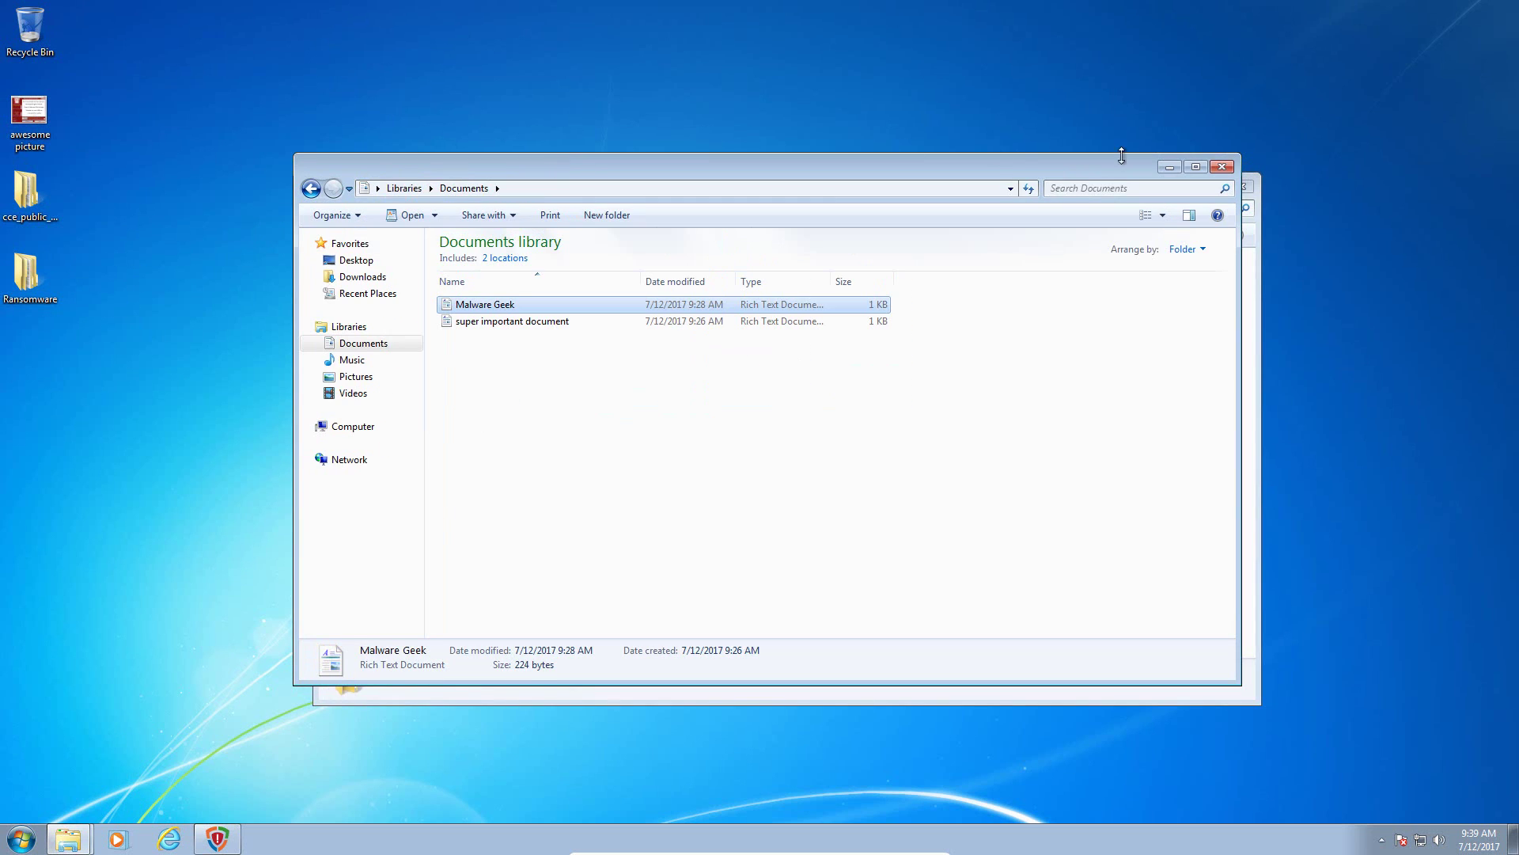
click(1222, 166)
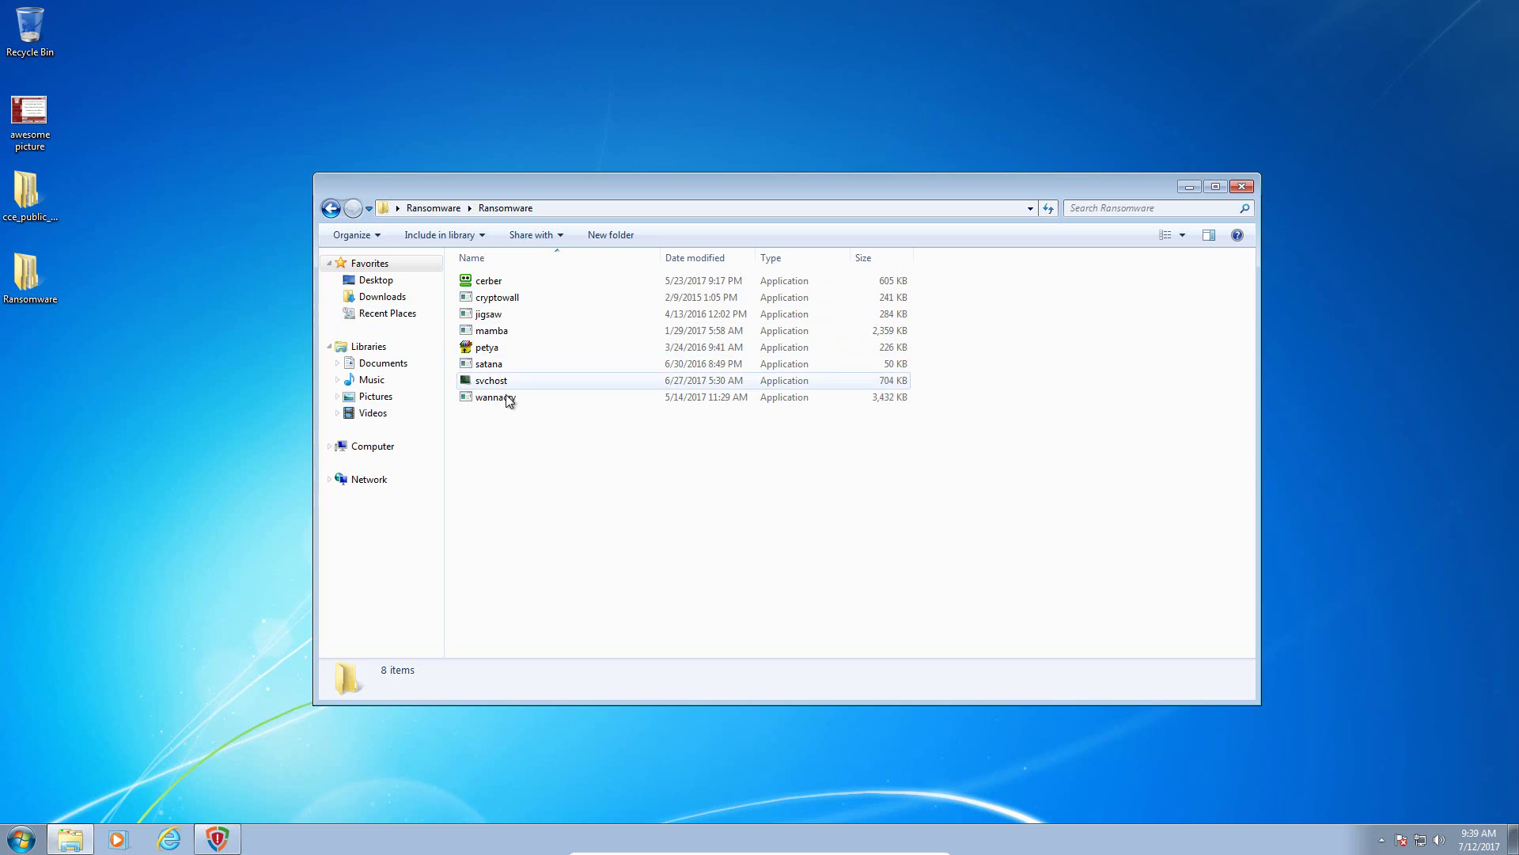
Launch KillSwitch from cce_public_x64 > cce_x64
double_click(50, 202)
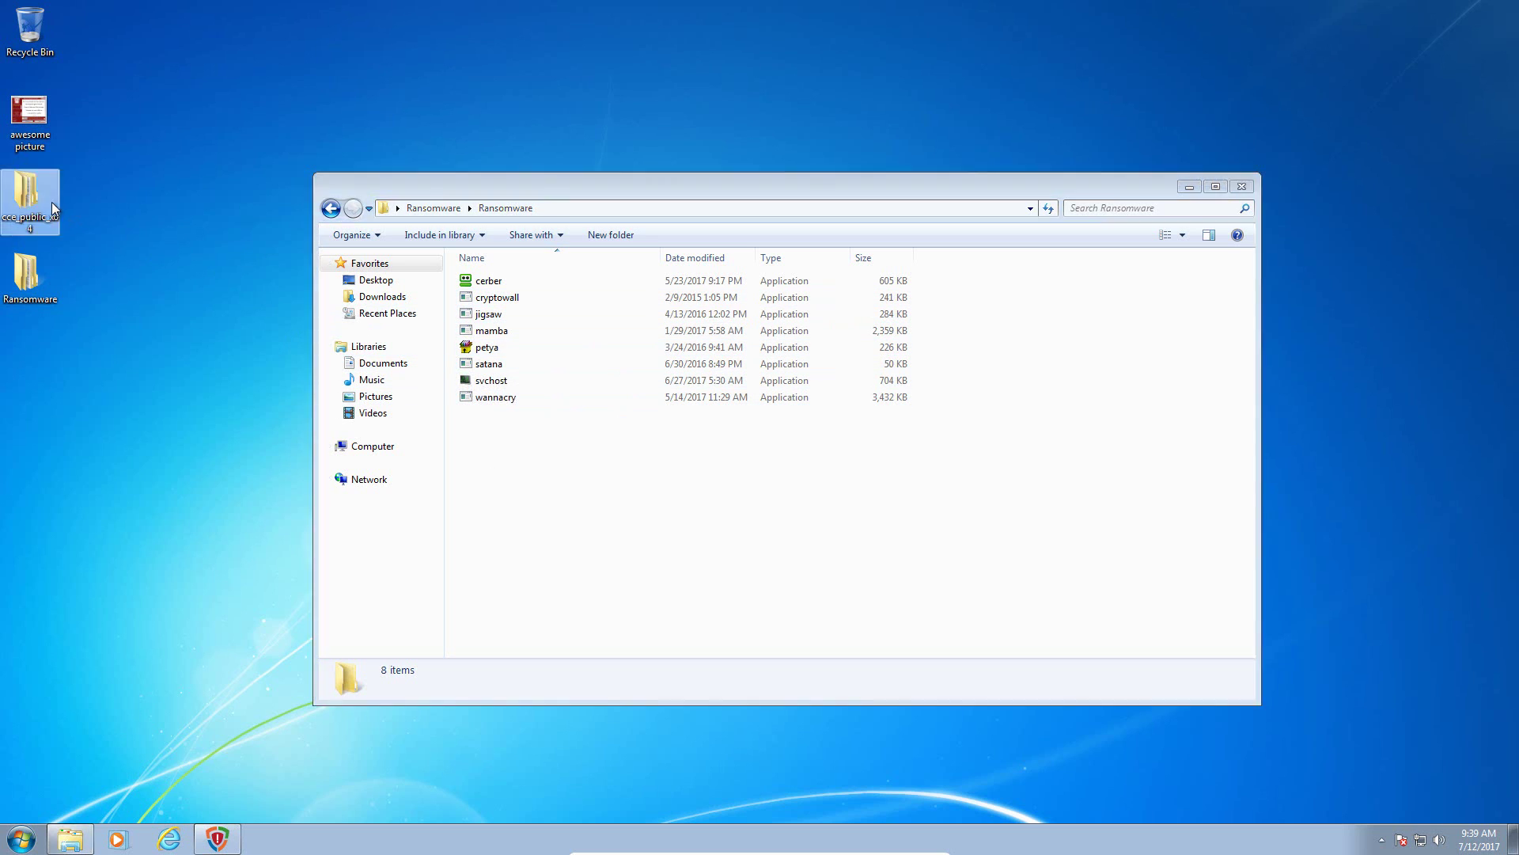
double_click(483, 258)
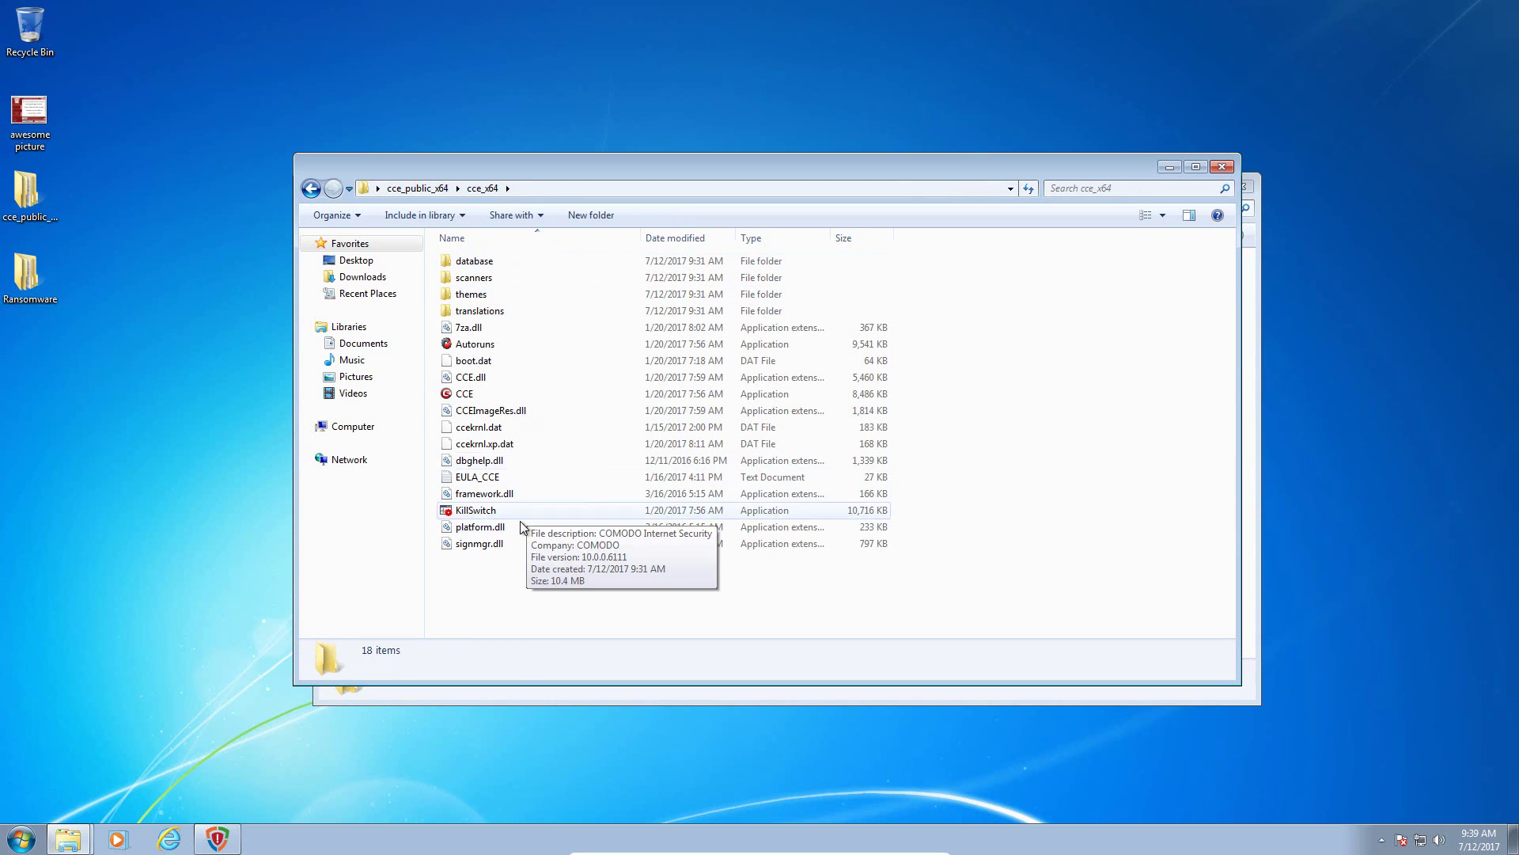
double_click(509, 511)
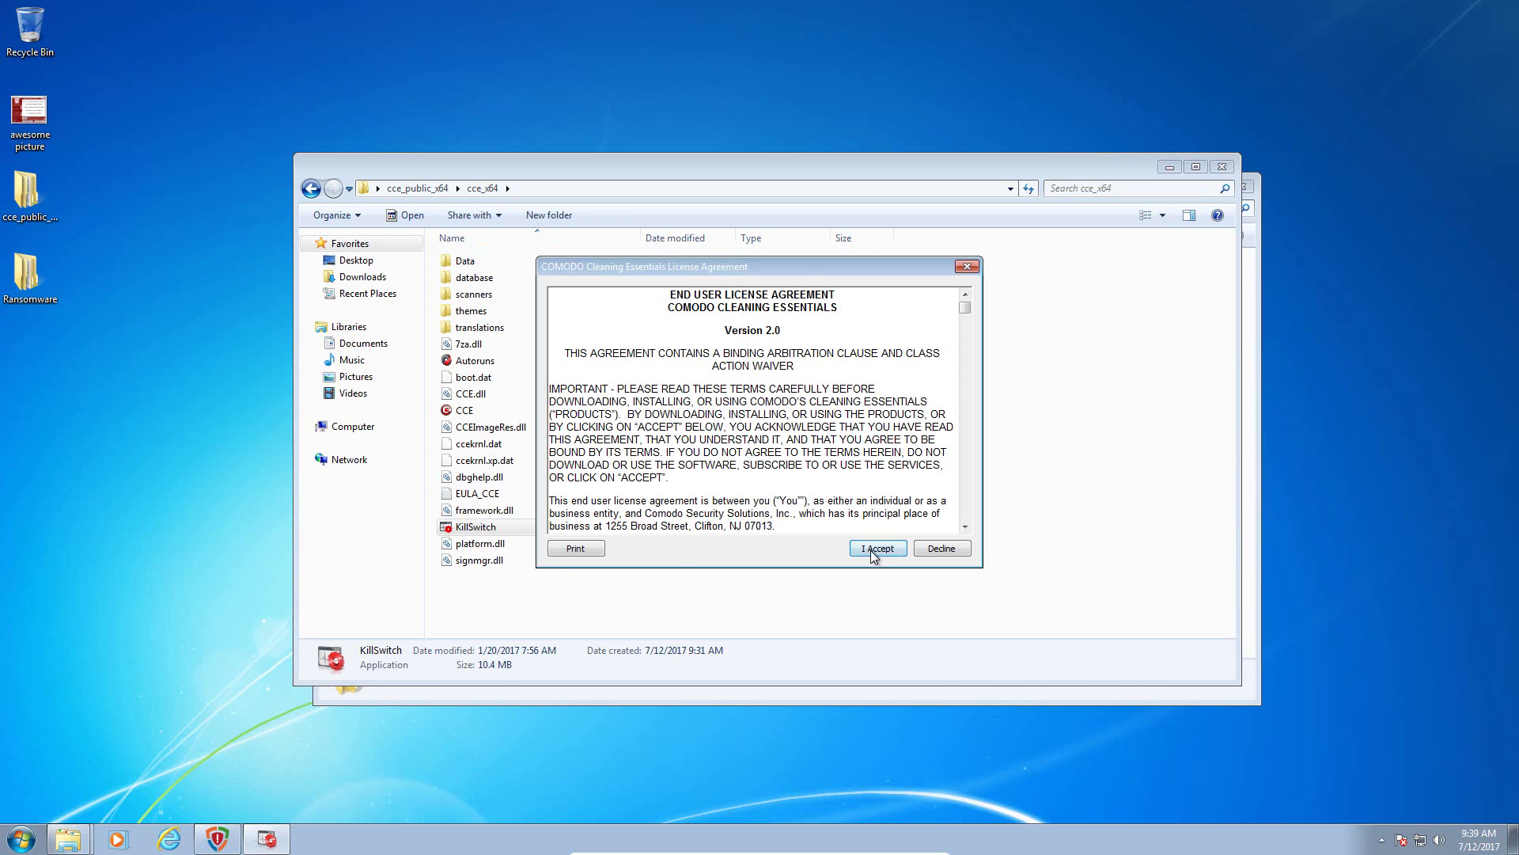
Accept the KillSwitch licence and set the view to show only untrusted processes
click(877, 548)
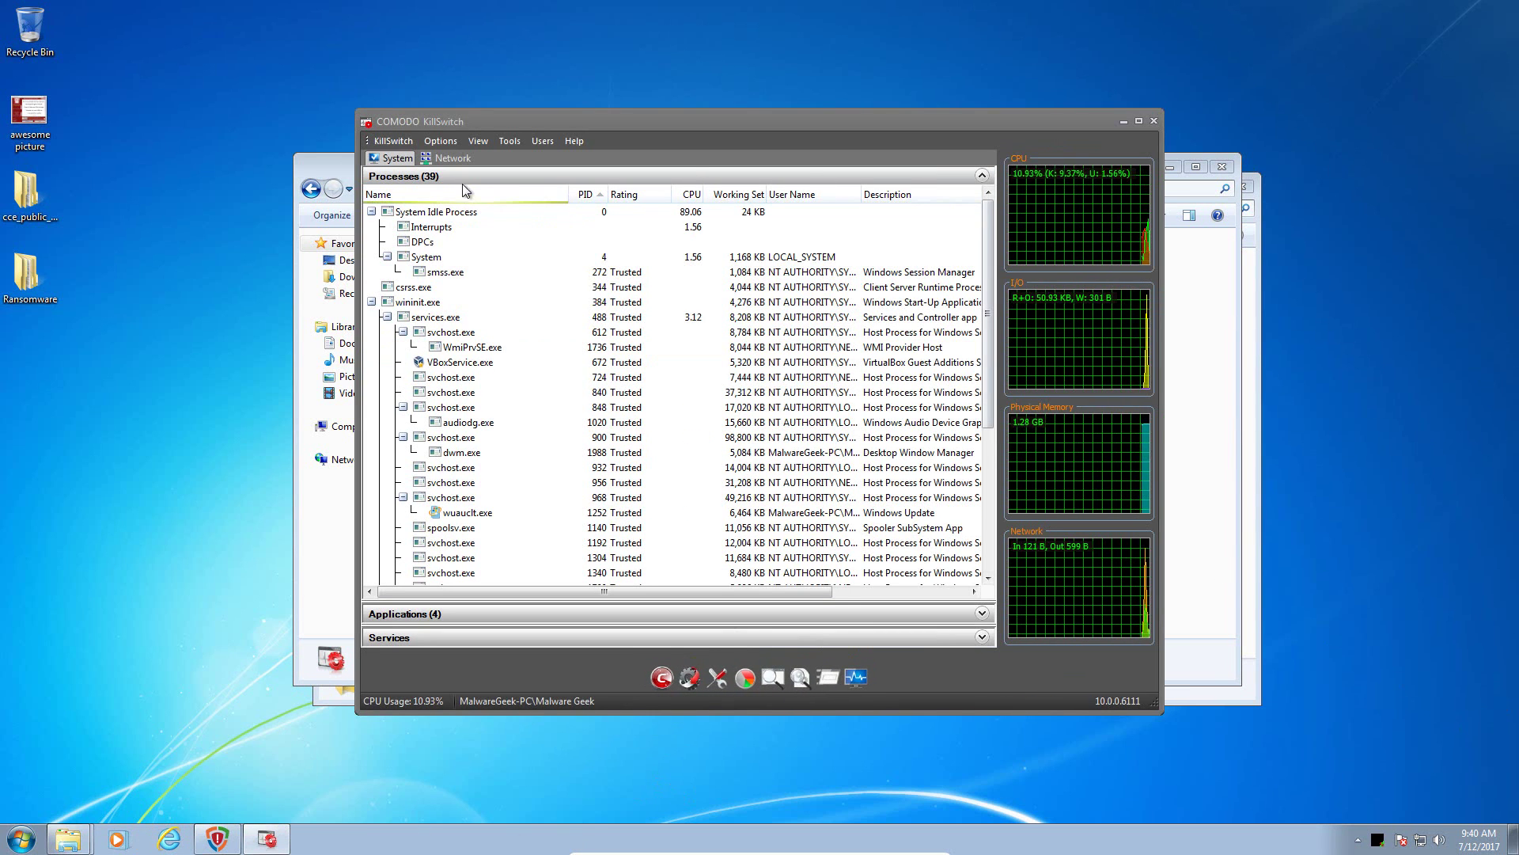
click(500, 144)
mouse_move(478, 143)
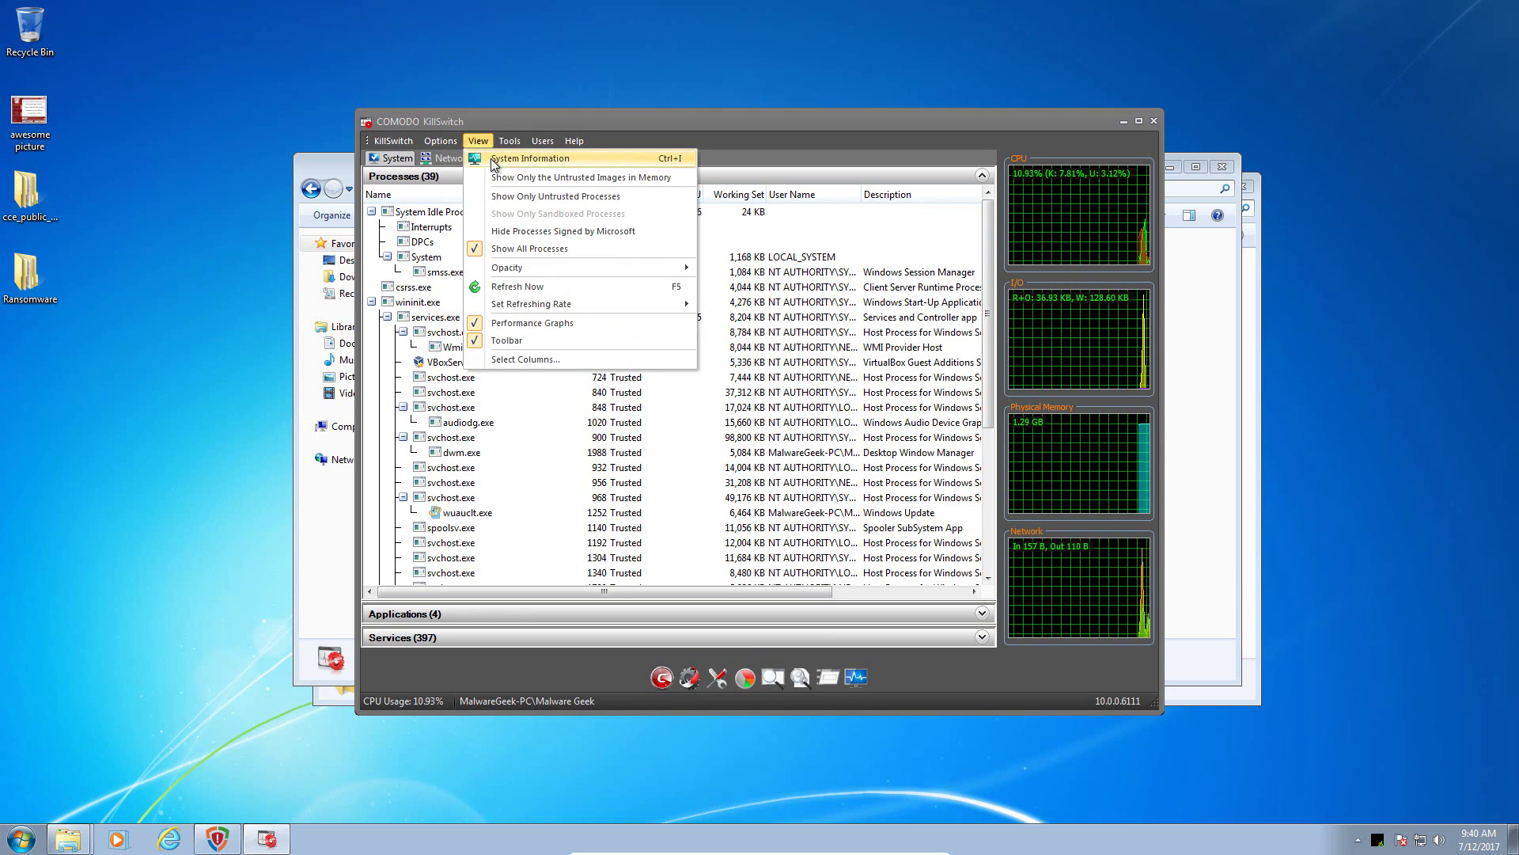
click(513, 198)
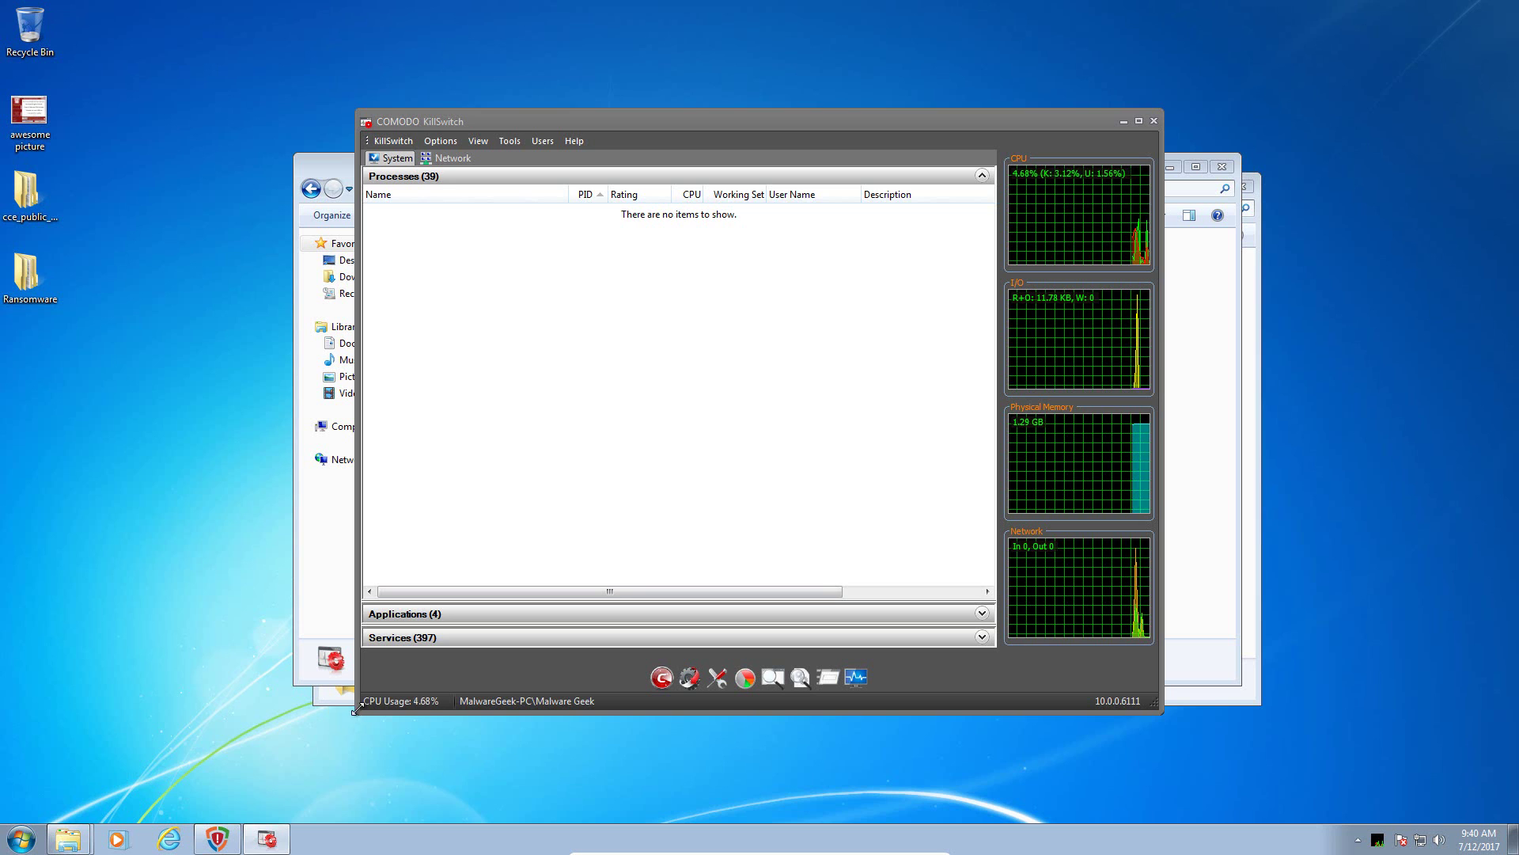
Shrink and reposition the KillSwitch window, then close the cce_x64 folder
drag(352, 715, 631, 504)
drag(878, 125, 1183, 372)
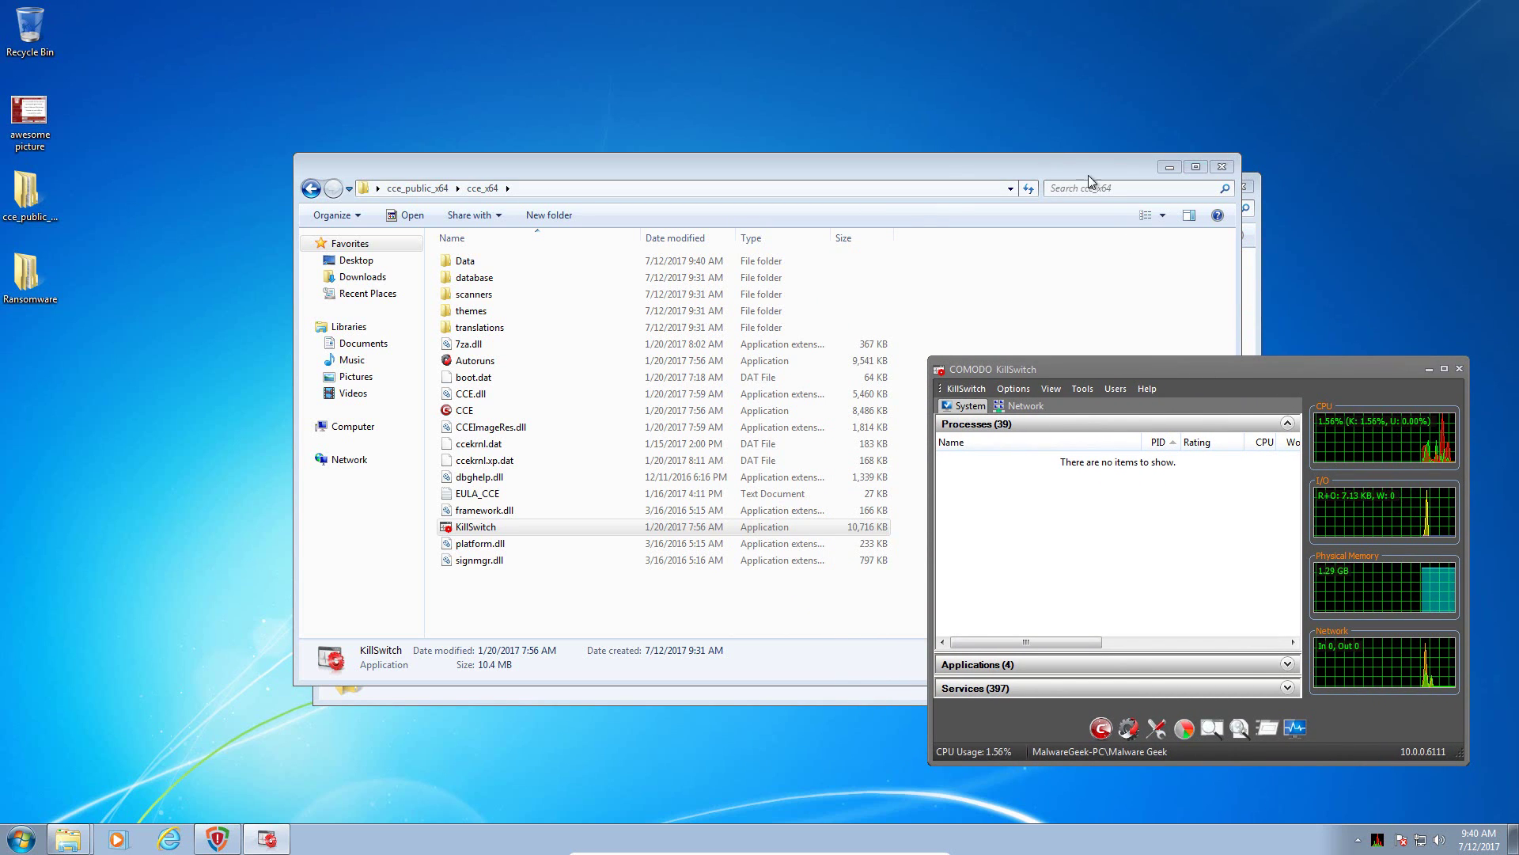
click(1222, 166)
Move KillSwitch to the top right and run Check for update from HitmanPro.Alert's tray menu
drag(1120, 373, 1145, 52)
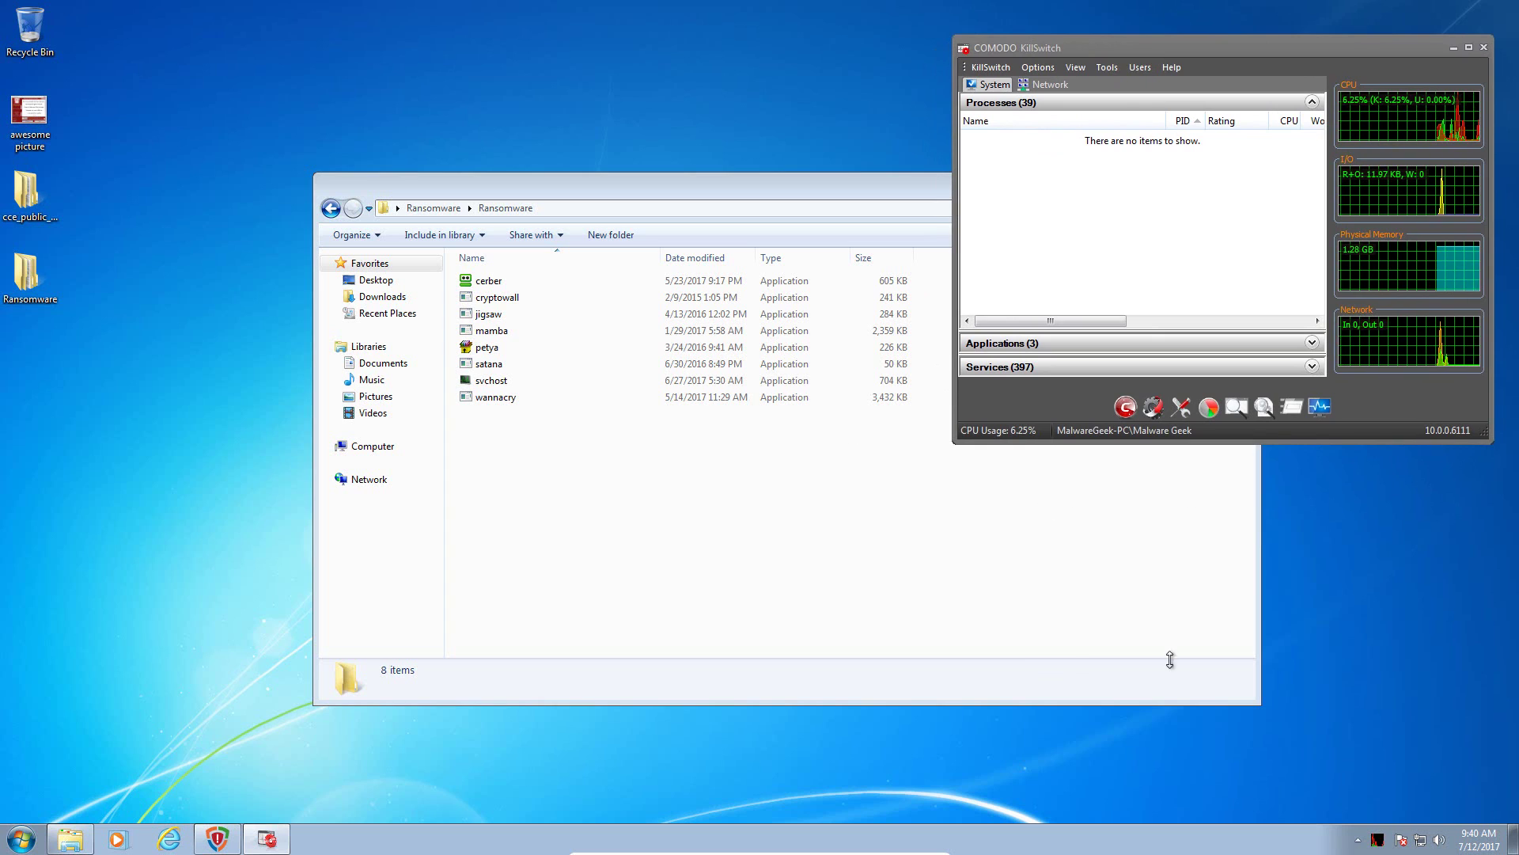
click(38, 133)
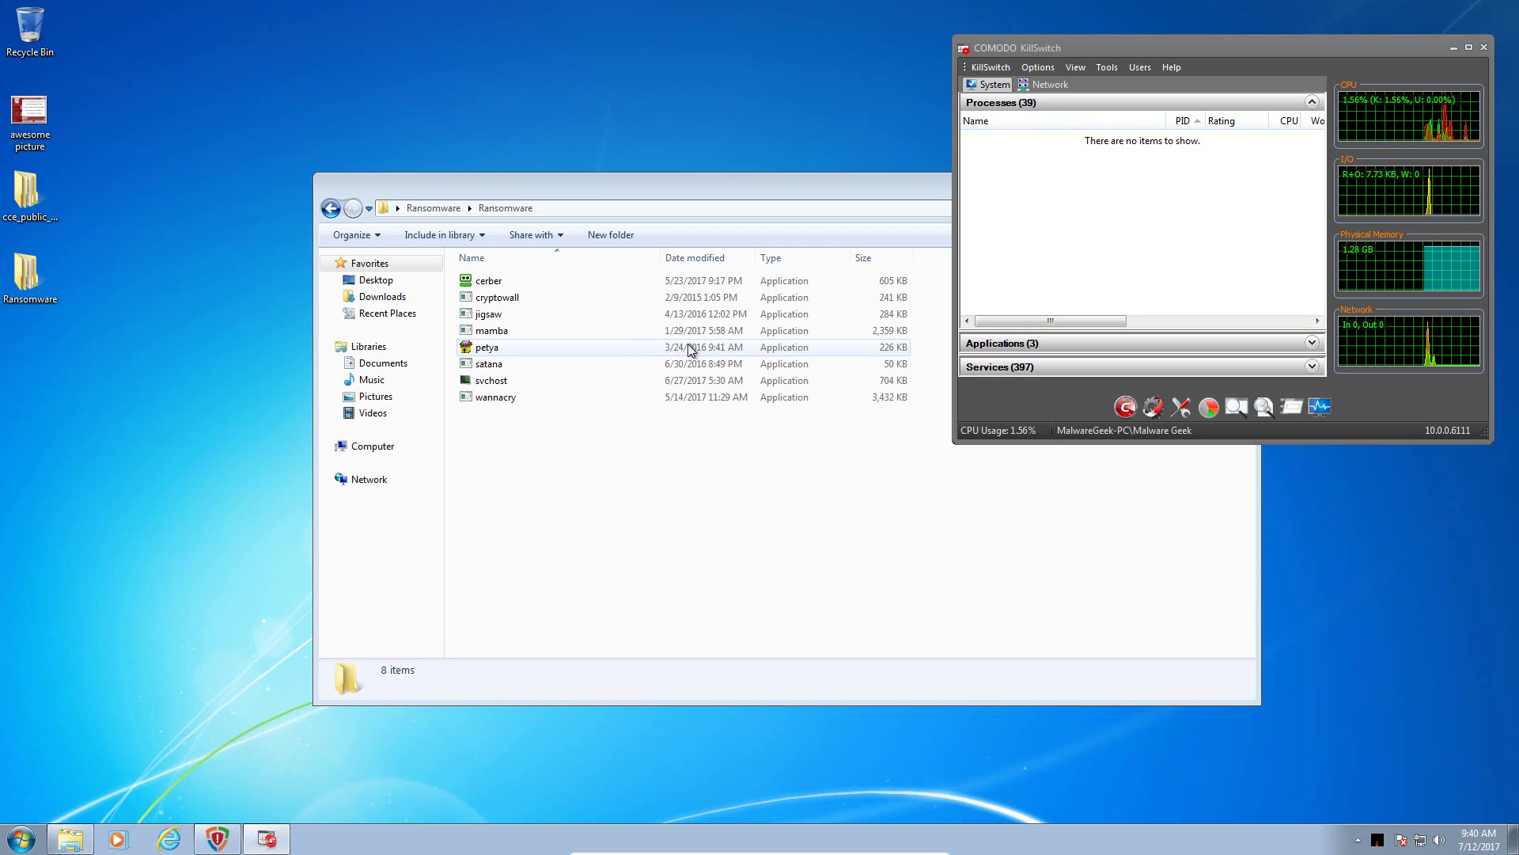
click(1358, 839)
right_click(1406, 746)
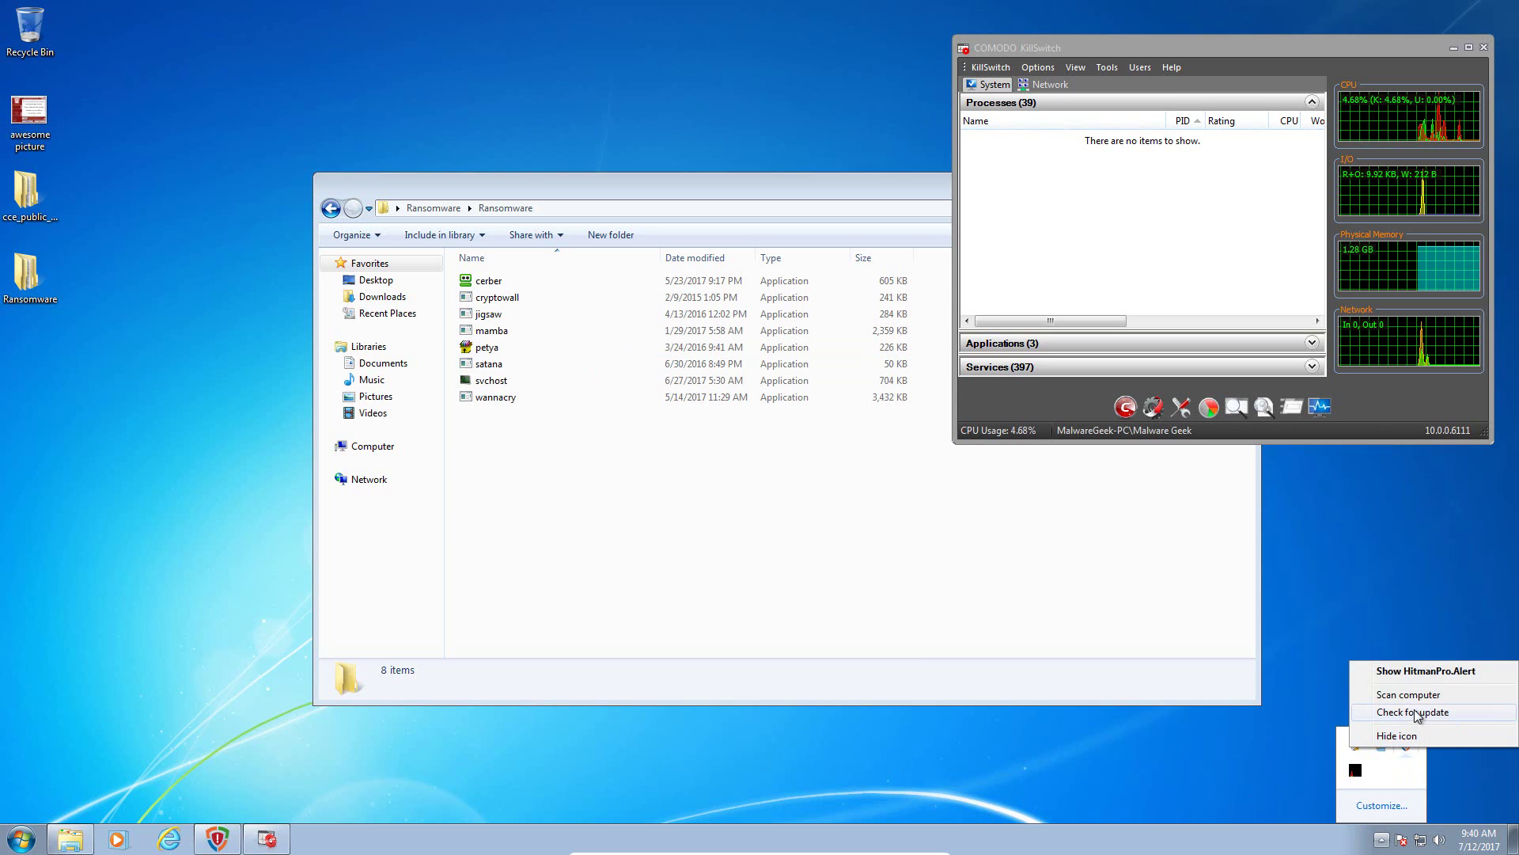
click(1413, 711)
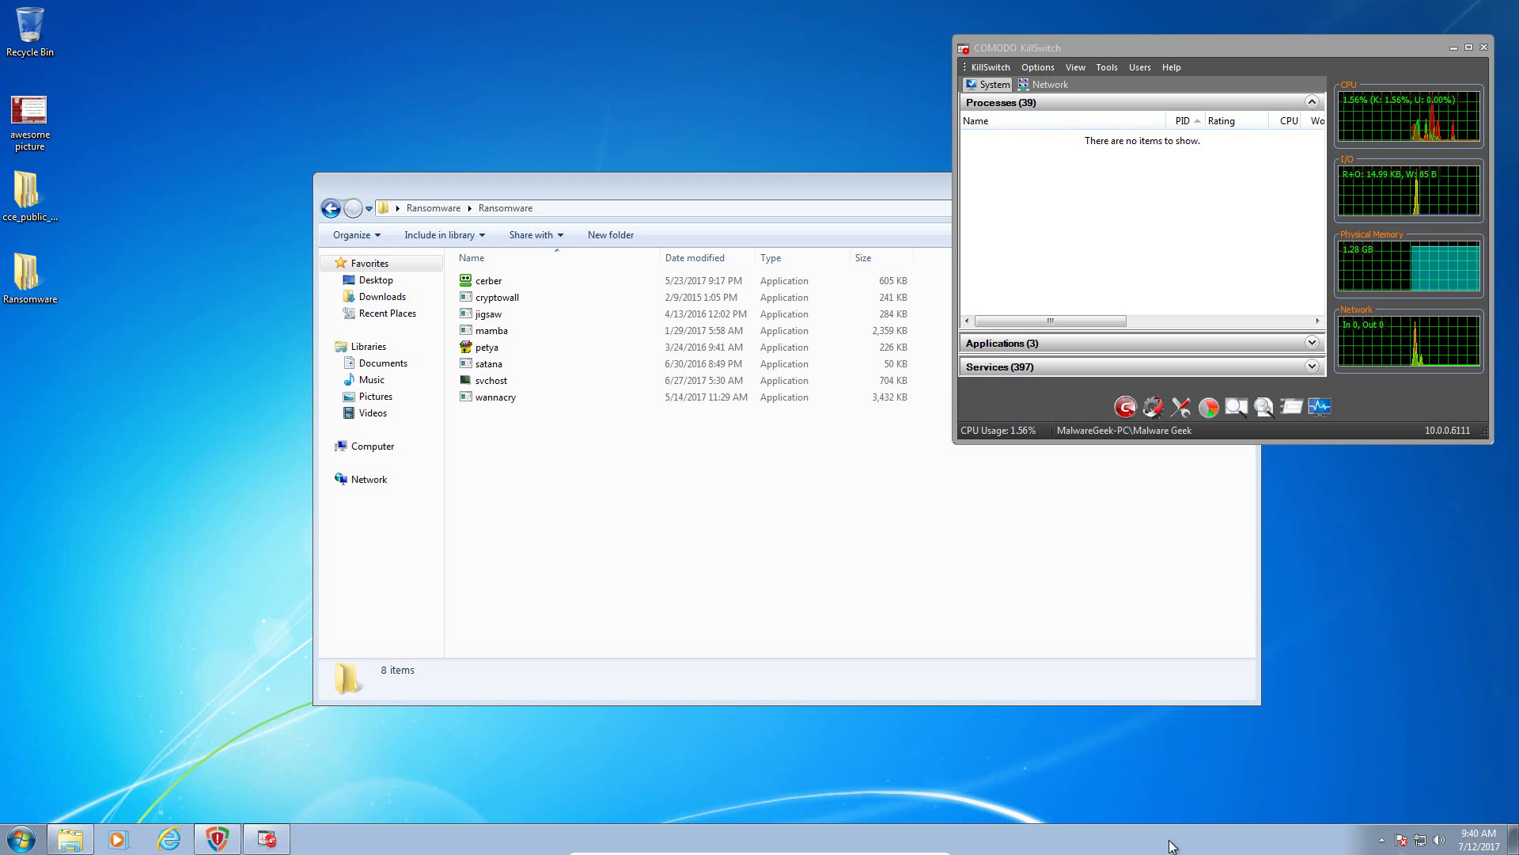
click(216, 838)
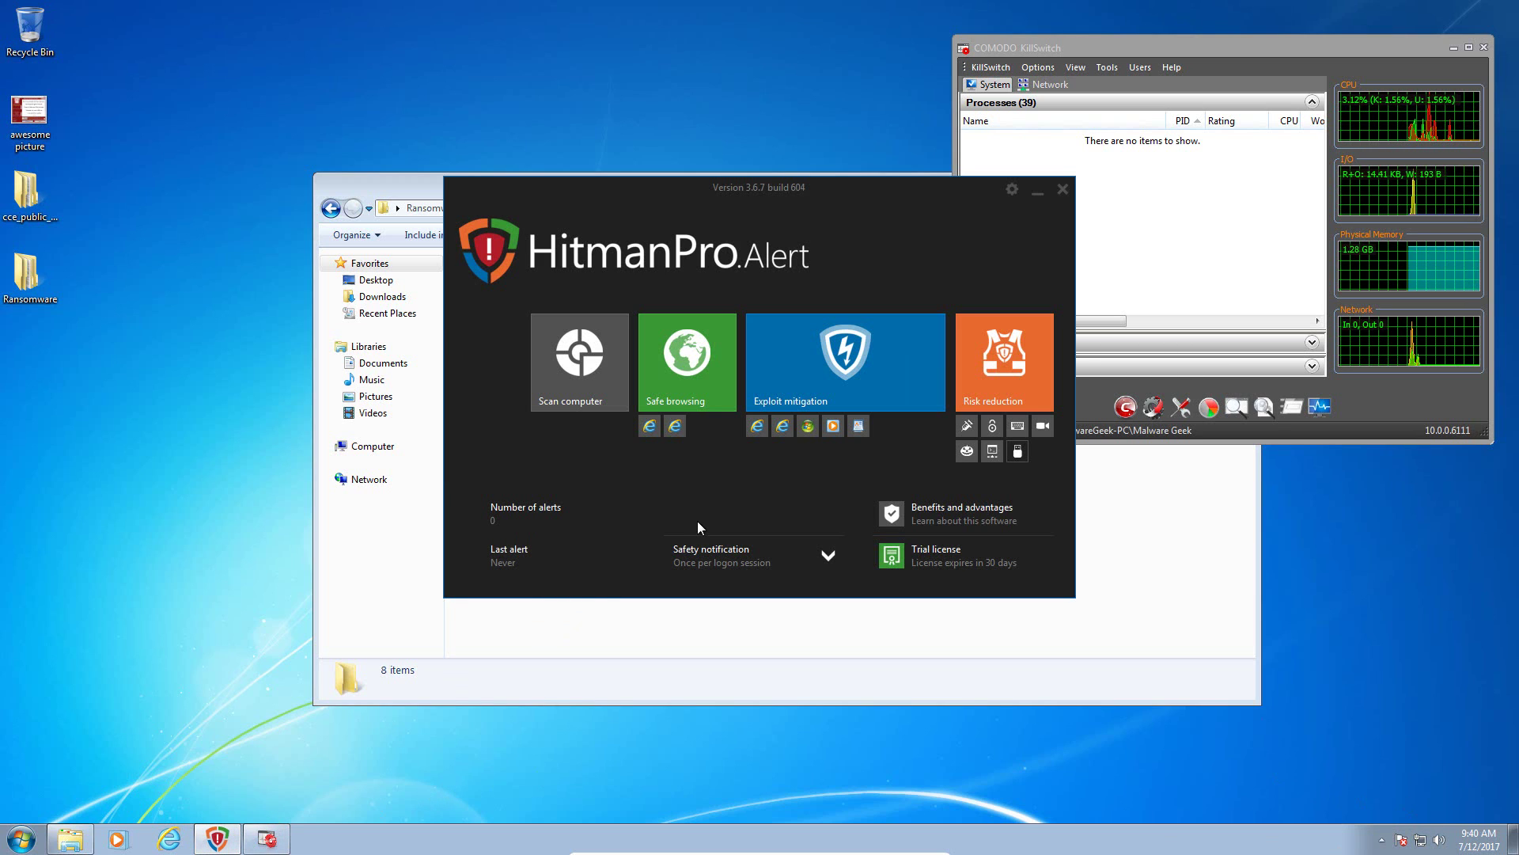
click(1383, 846)
right_click(1410, 758)
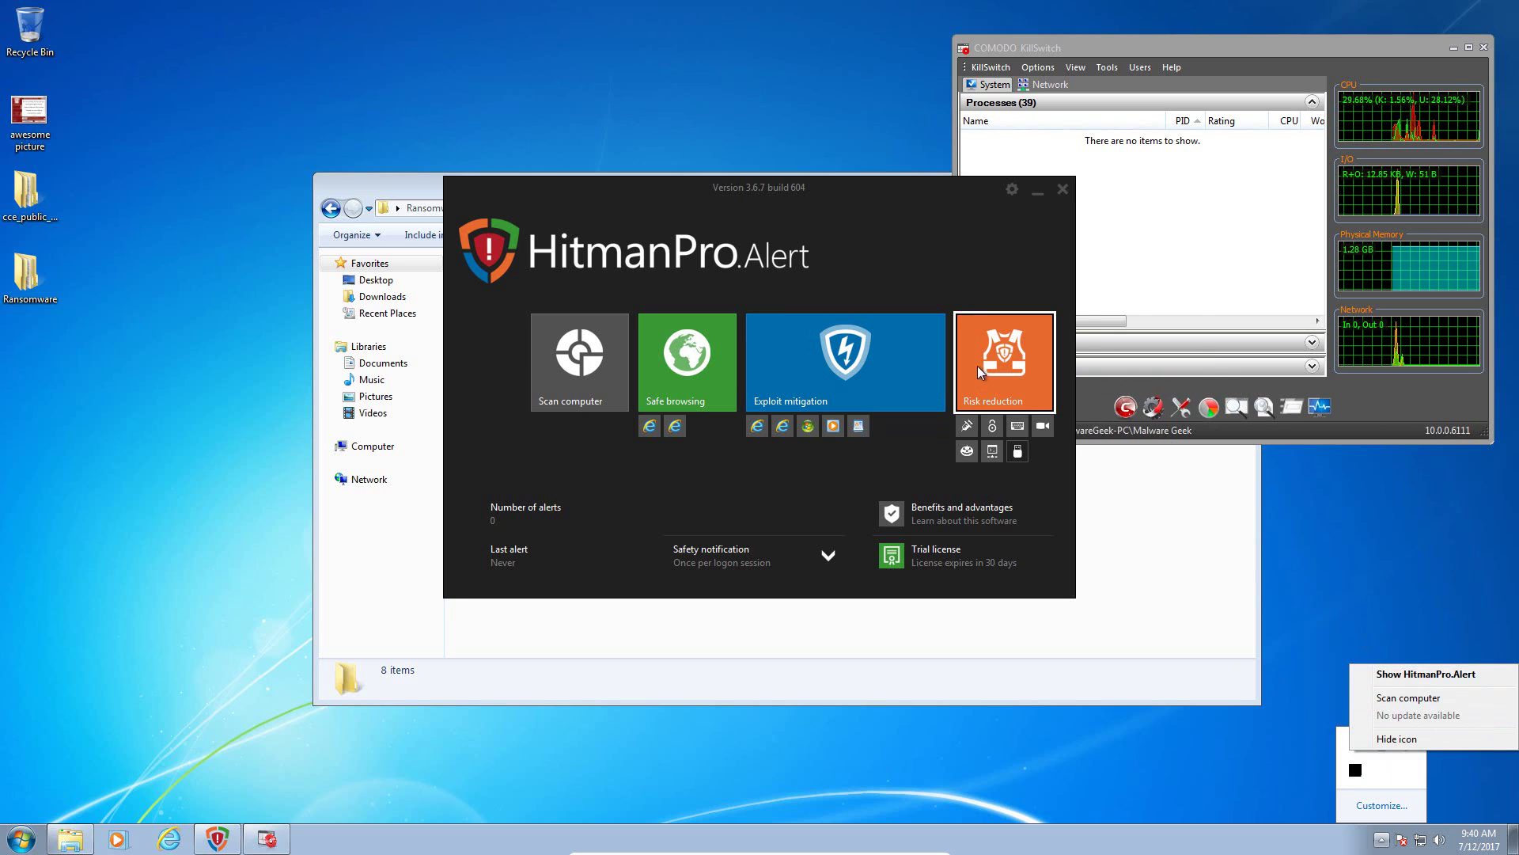
click(998, 370)
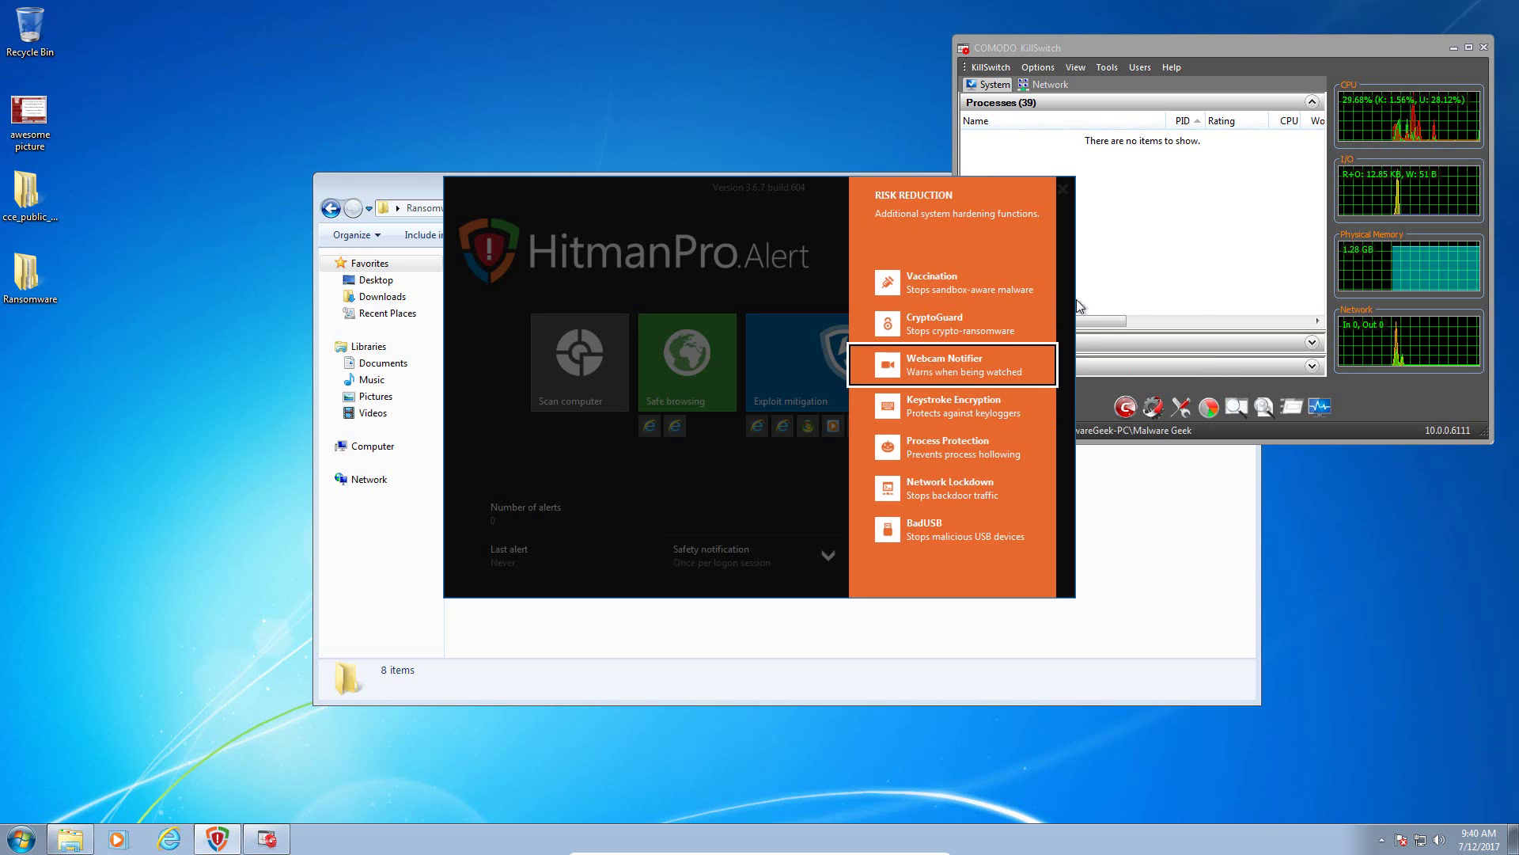
click(969, 336)
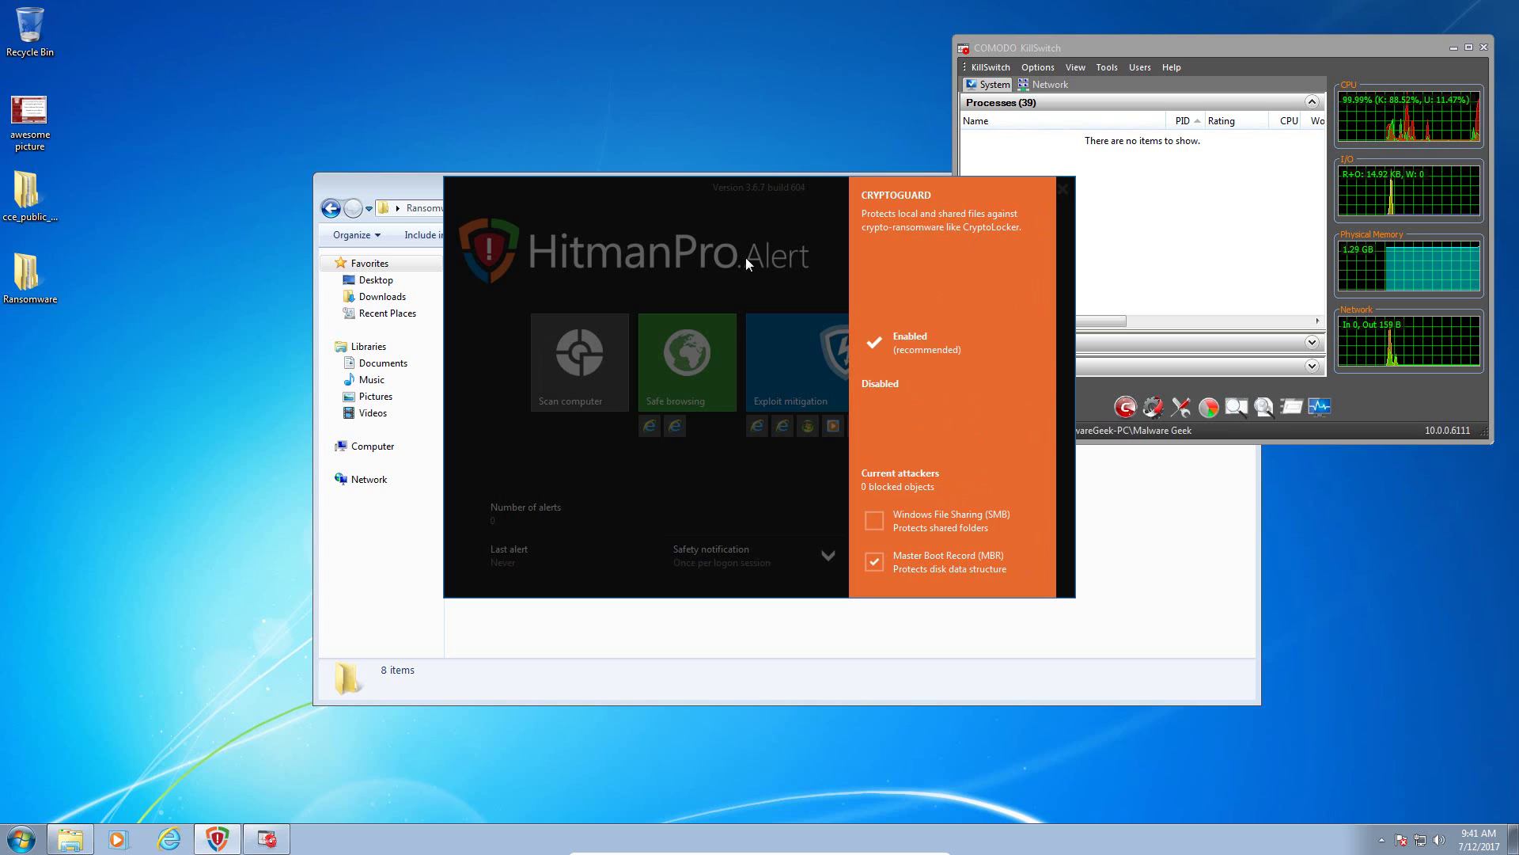
click(678, 220)
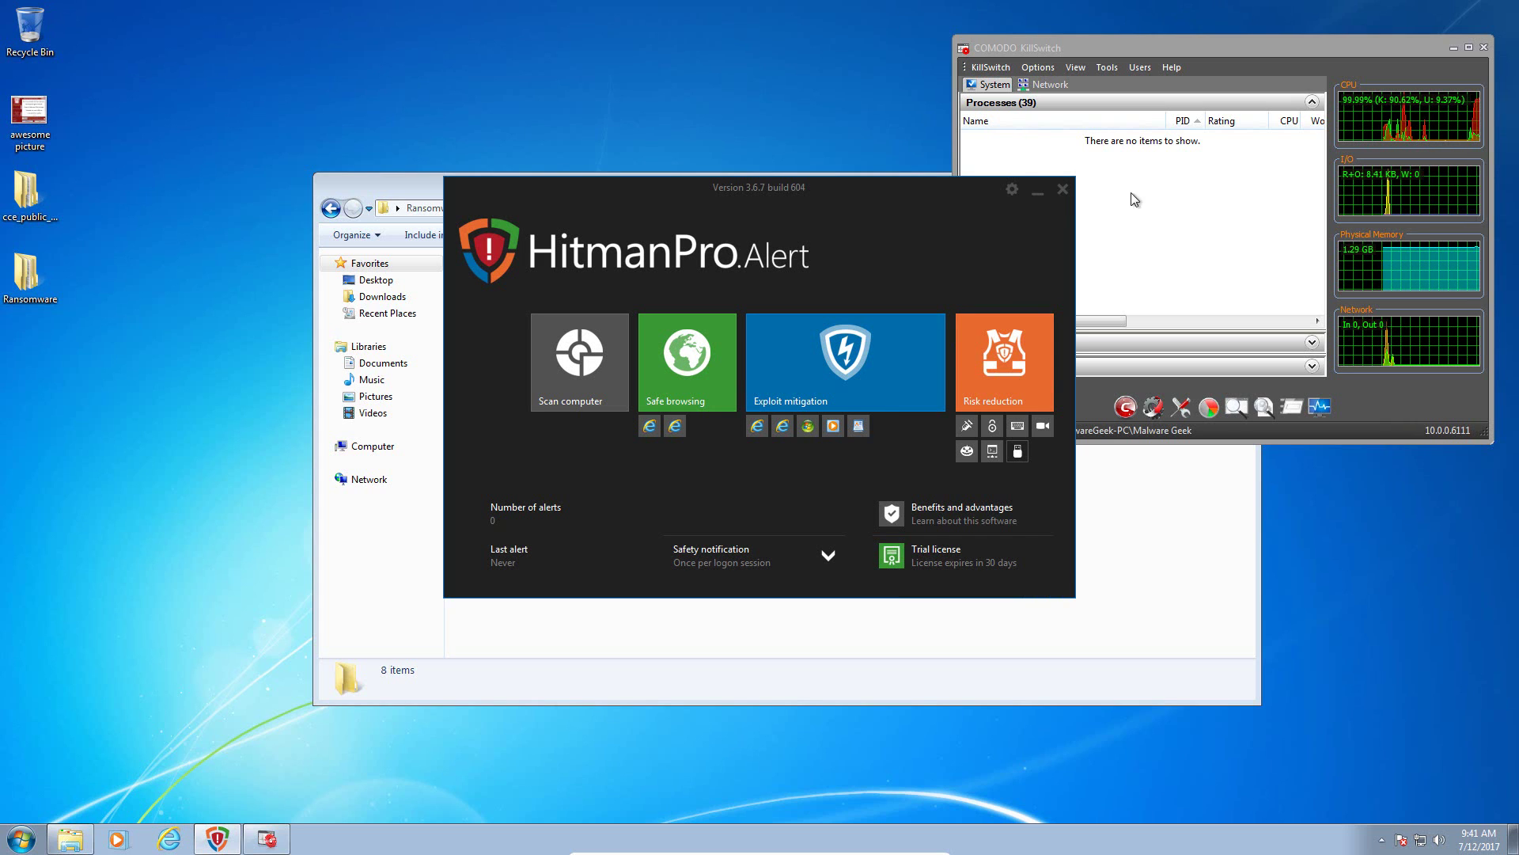
Close HitmanPro.Alert, run jigsaw, and dismiss its fake notice as KillSwitch flags drpbx.exe as TrojWare
click(1062, 190)
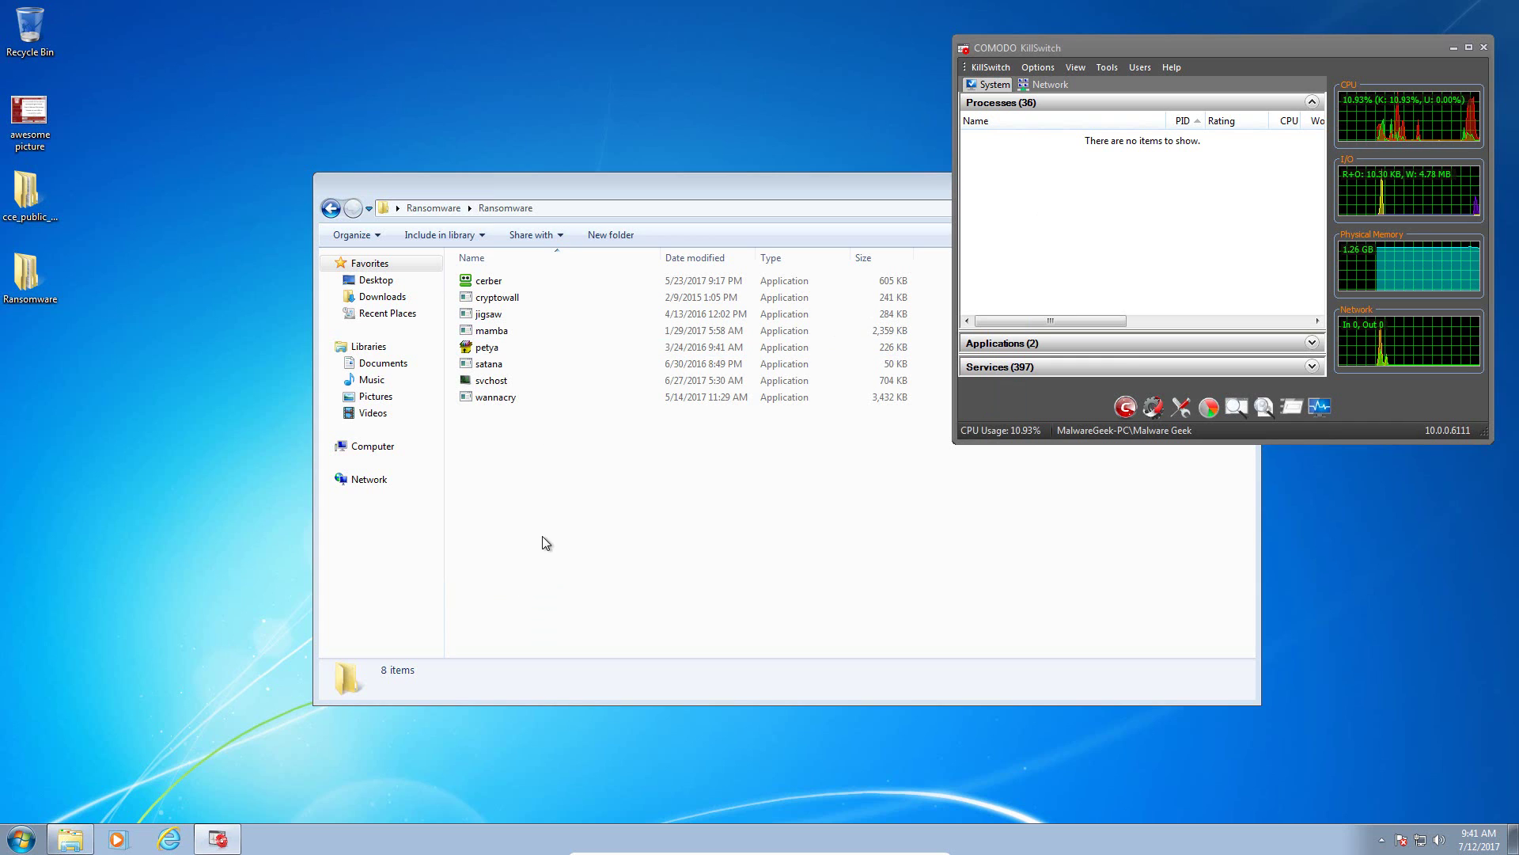
double_click(507, 317)
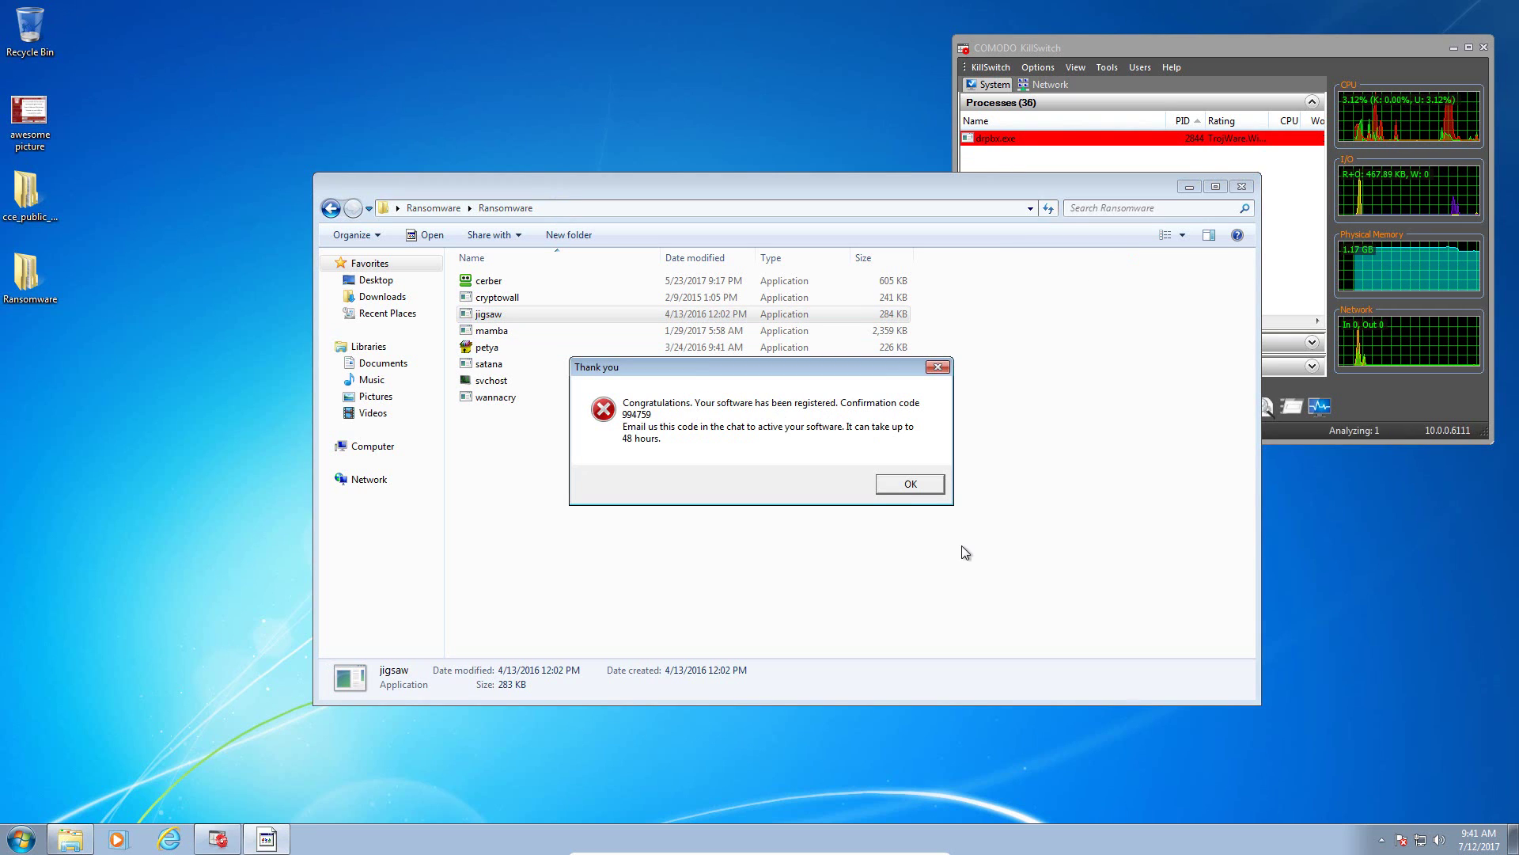
drag(743, 365, 709, 305)
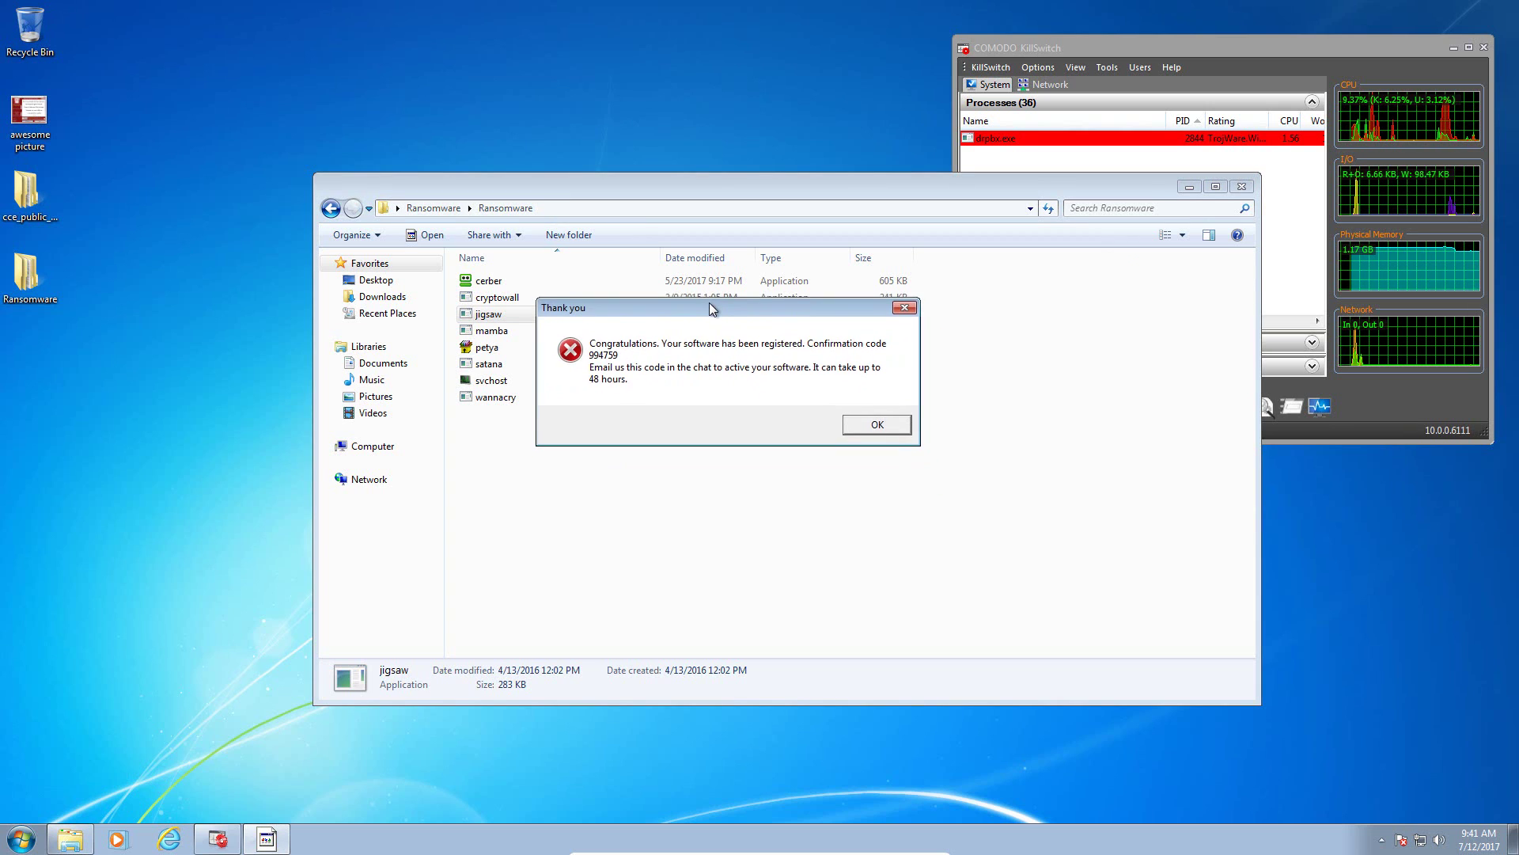
click(1048, 144)
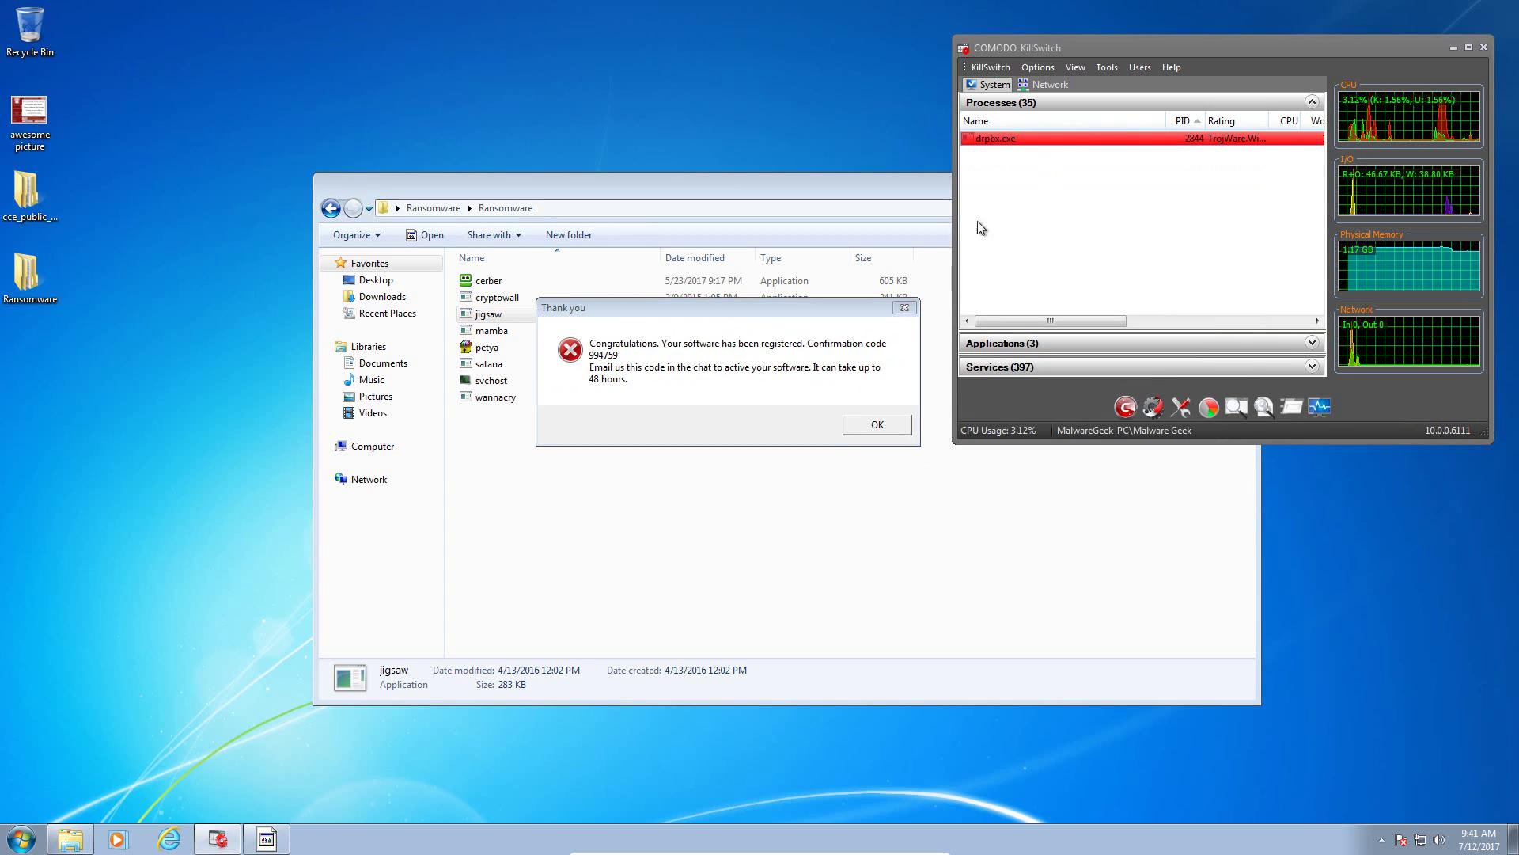
click(864, 425)
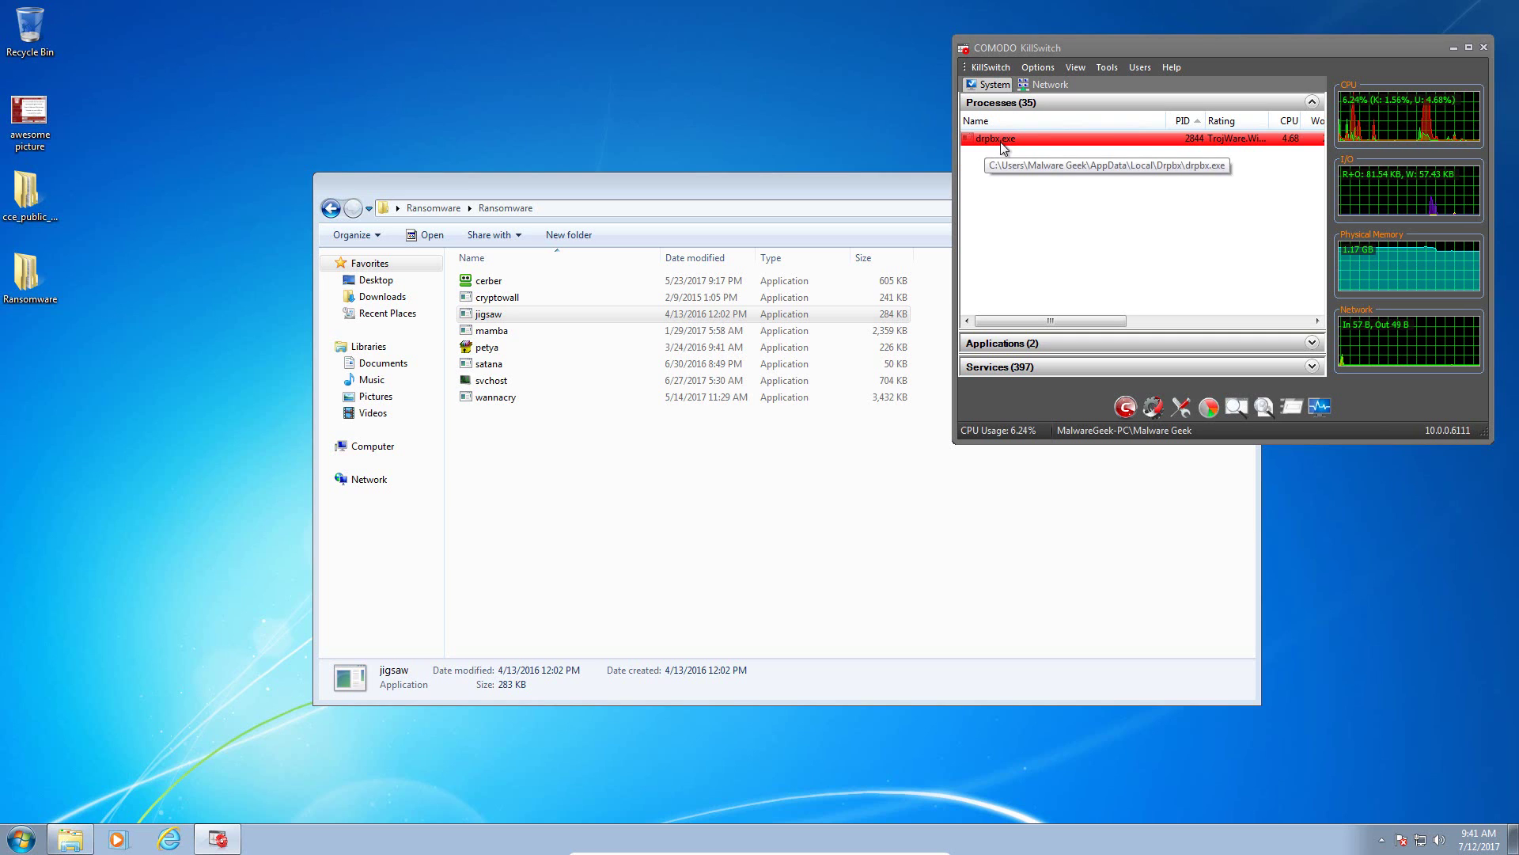
drag(1088, 322, 1139, 321)
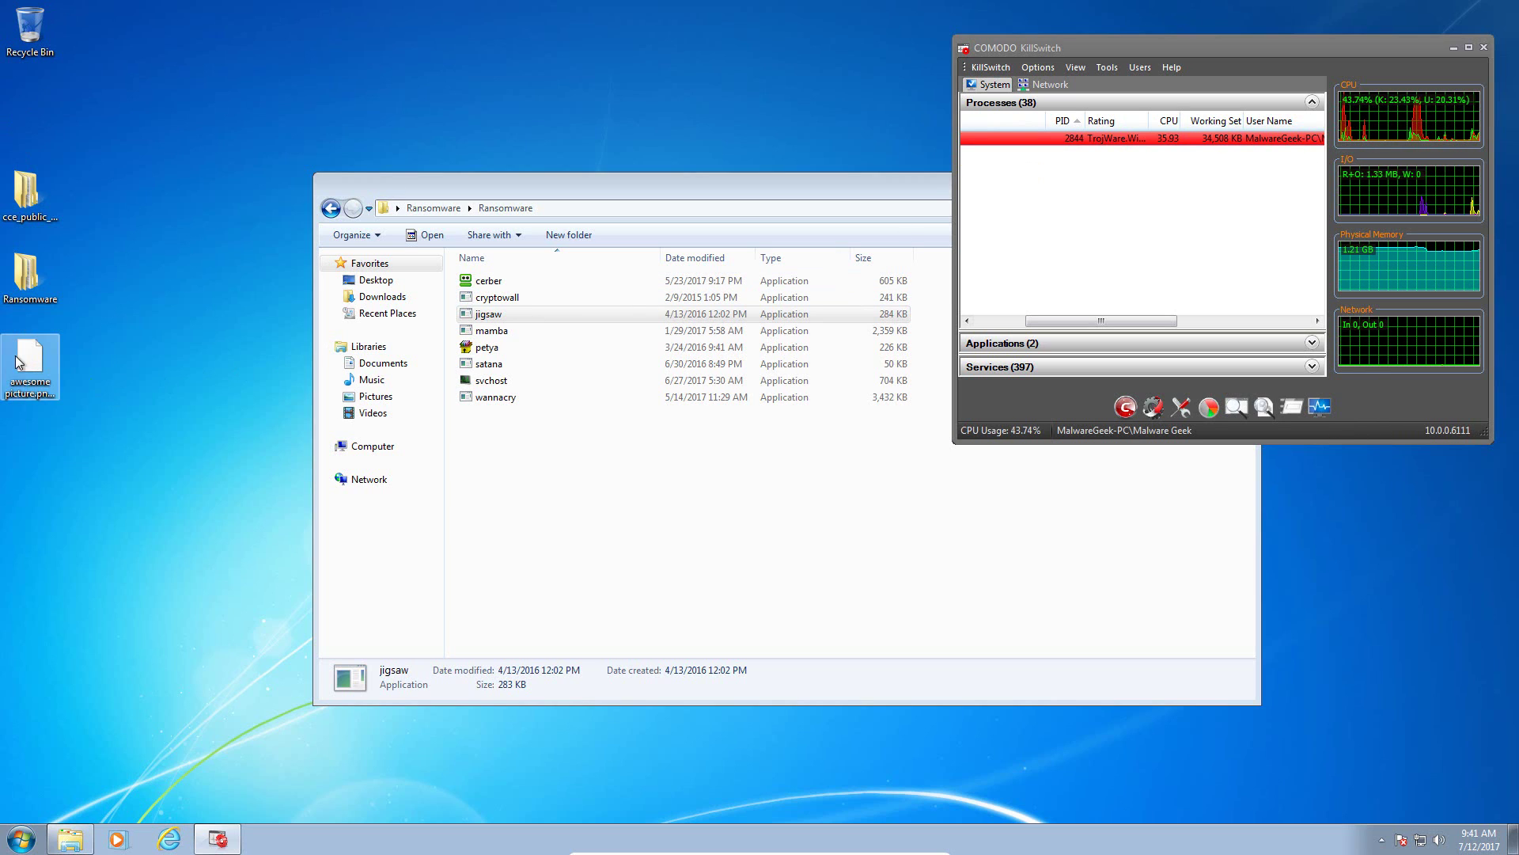
Browse the Pictures library and Sample Pictures, inspecting malware sucks.jpg.fun and fun picture.png.fun details
click(20, 363)
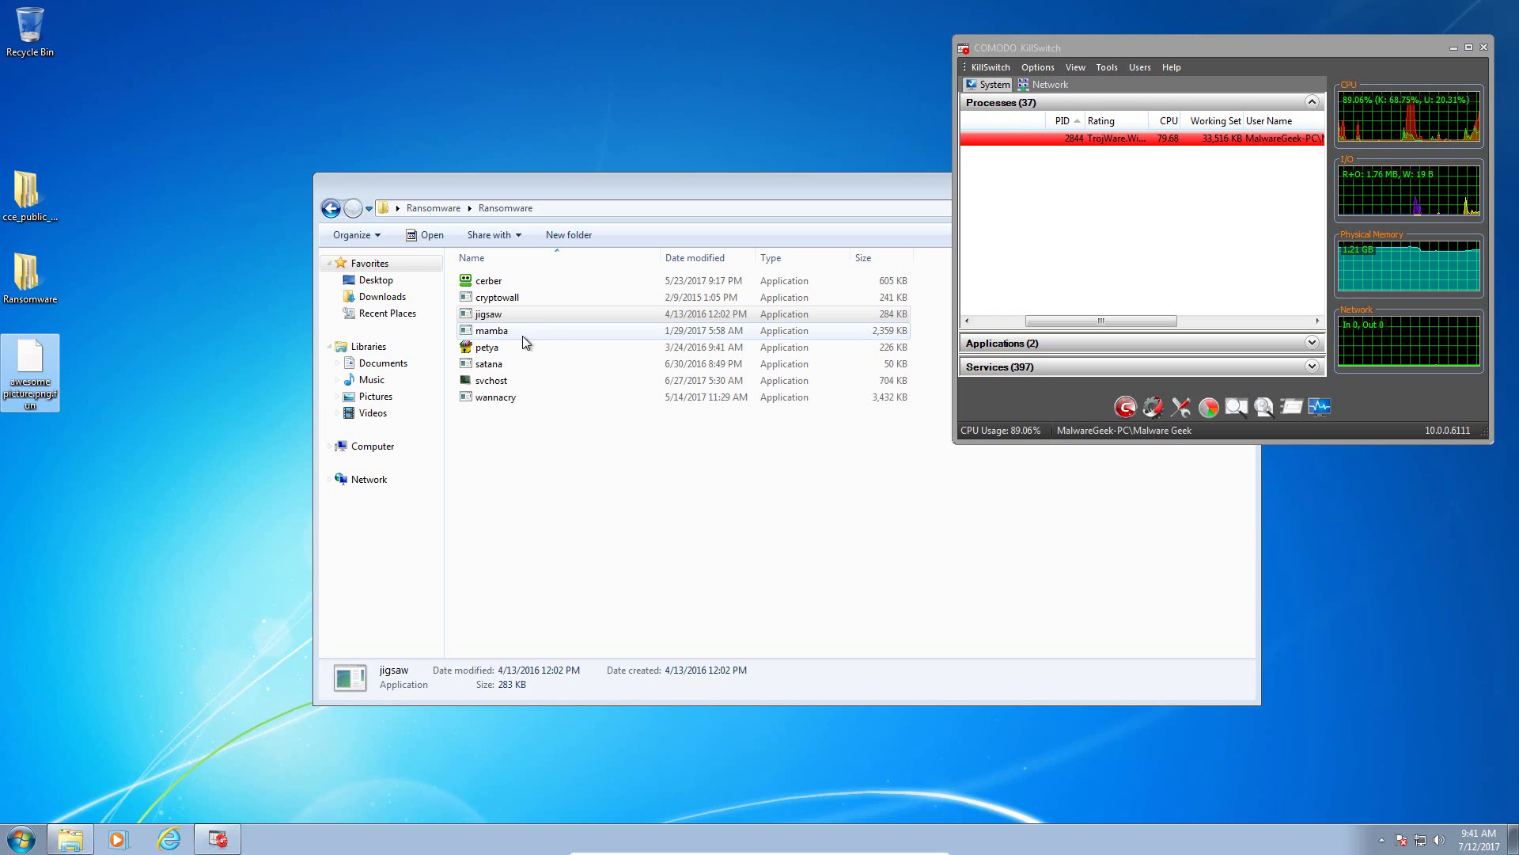
click(388, 398)
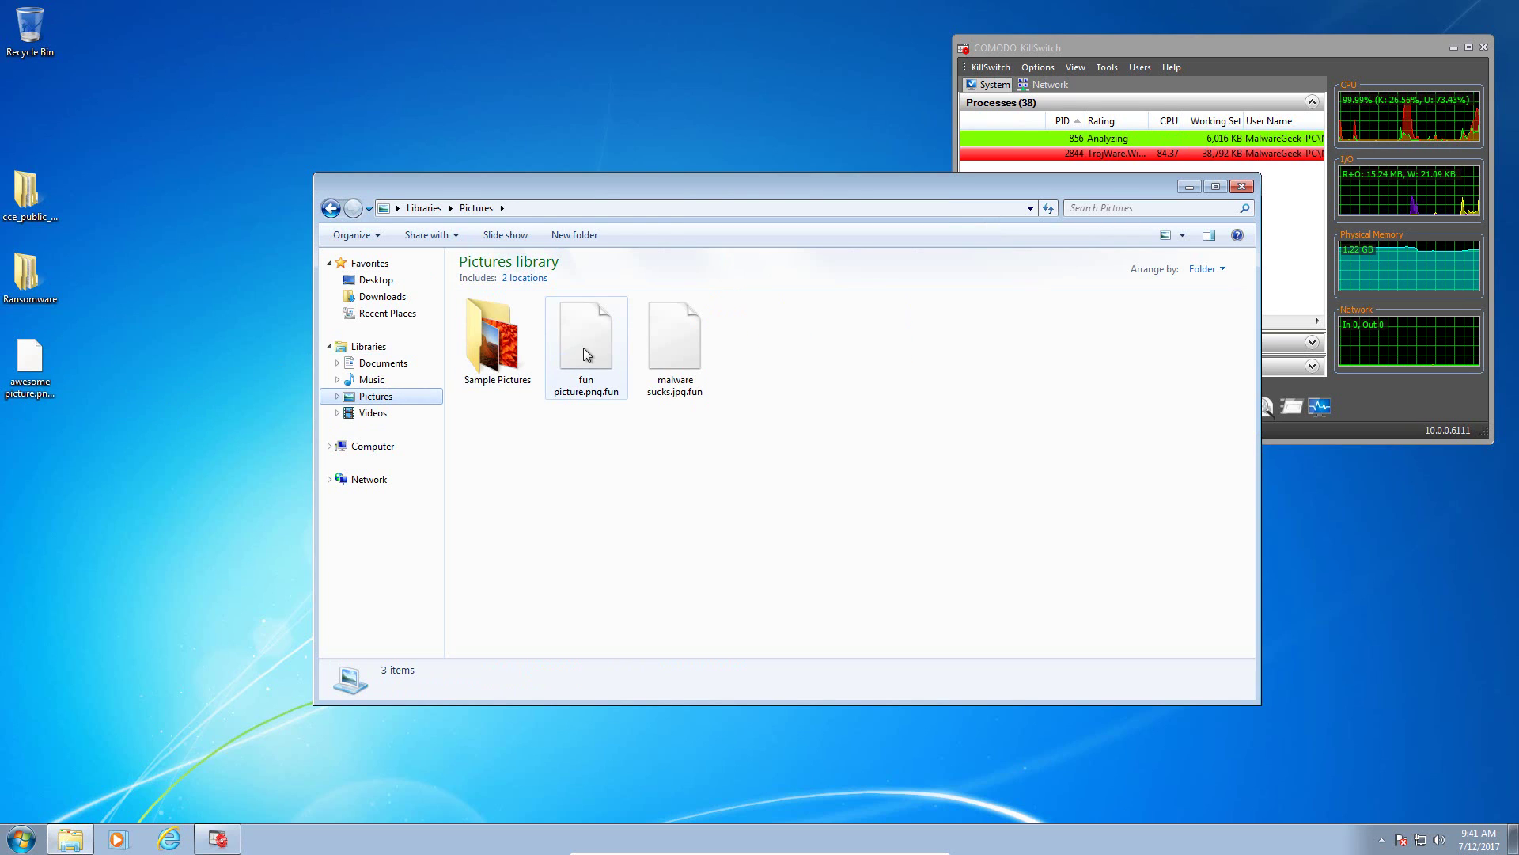
click(700, 366)
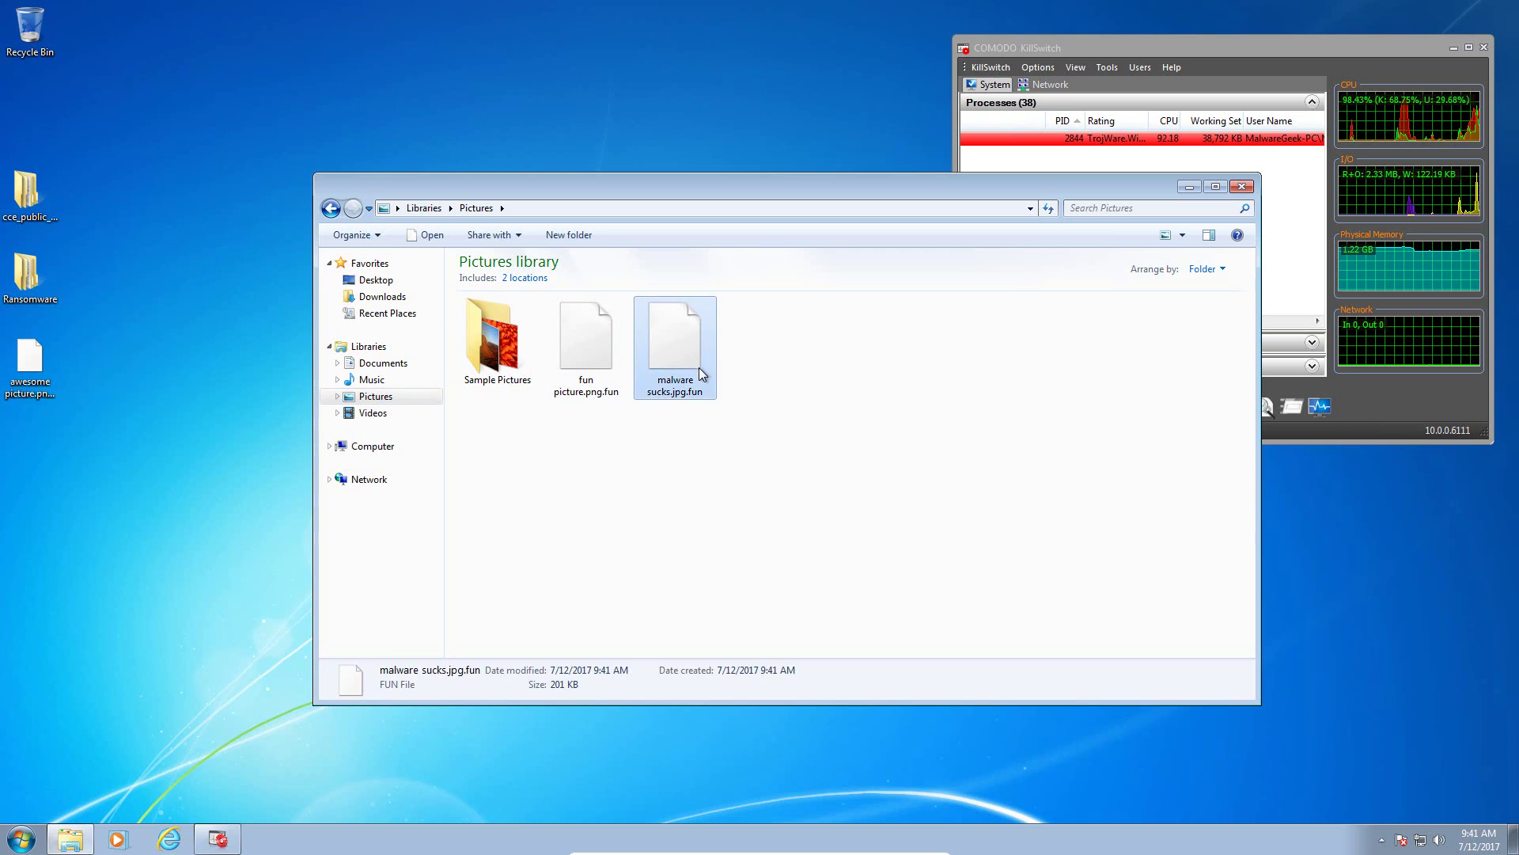
click(574, 372)
double_click(518, 360)
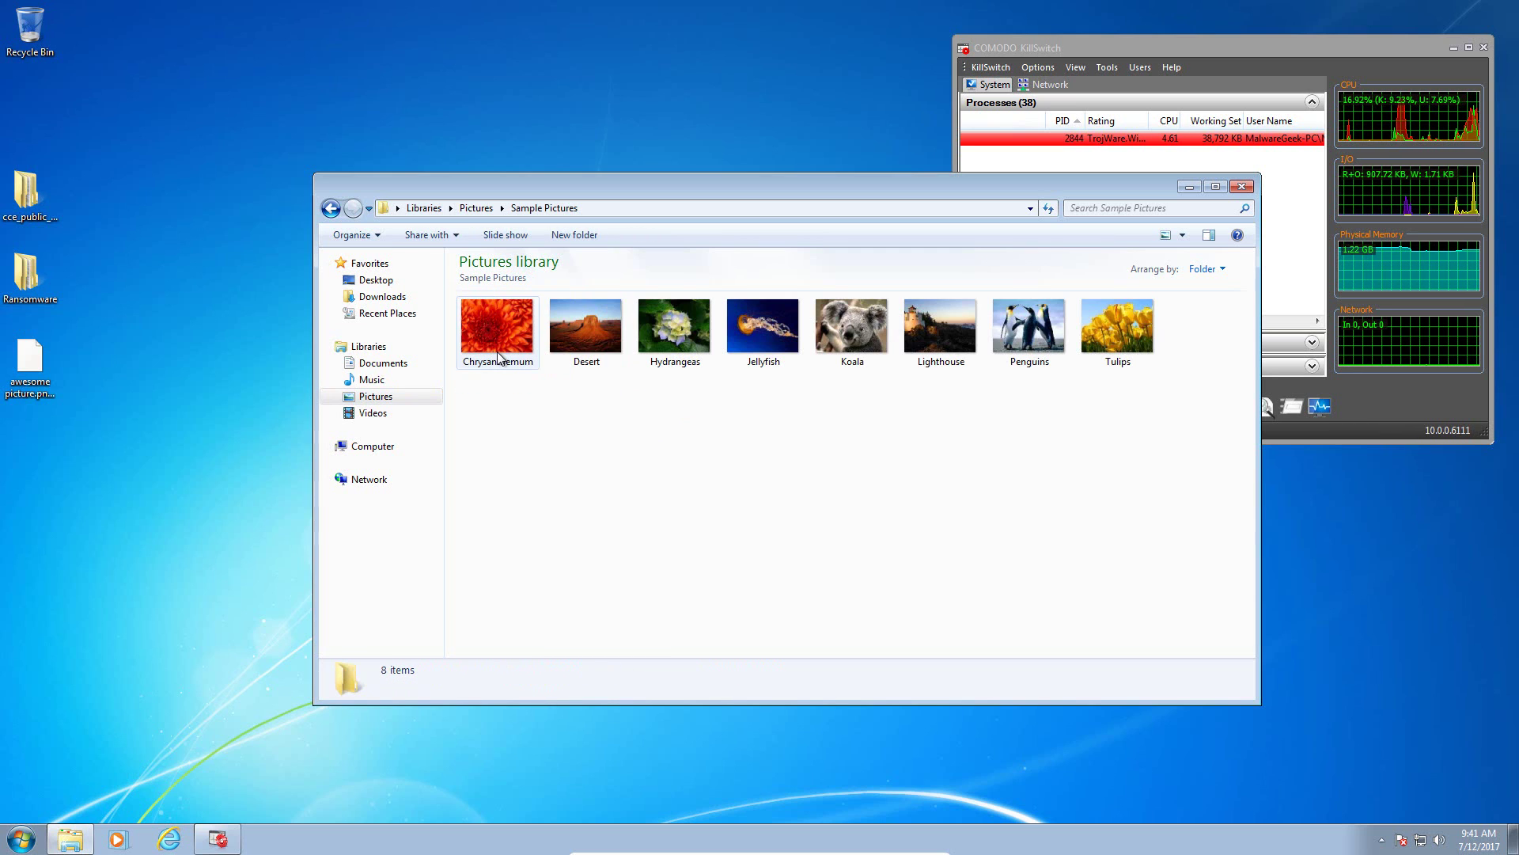
click(331, 207)
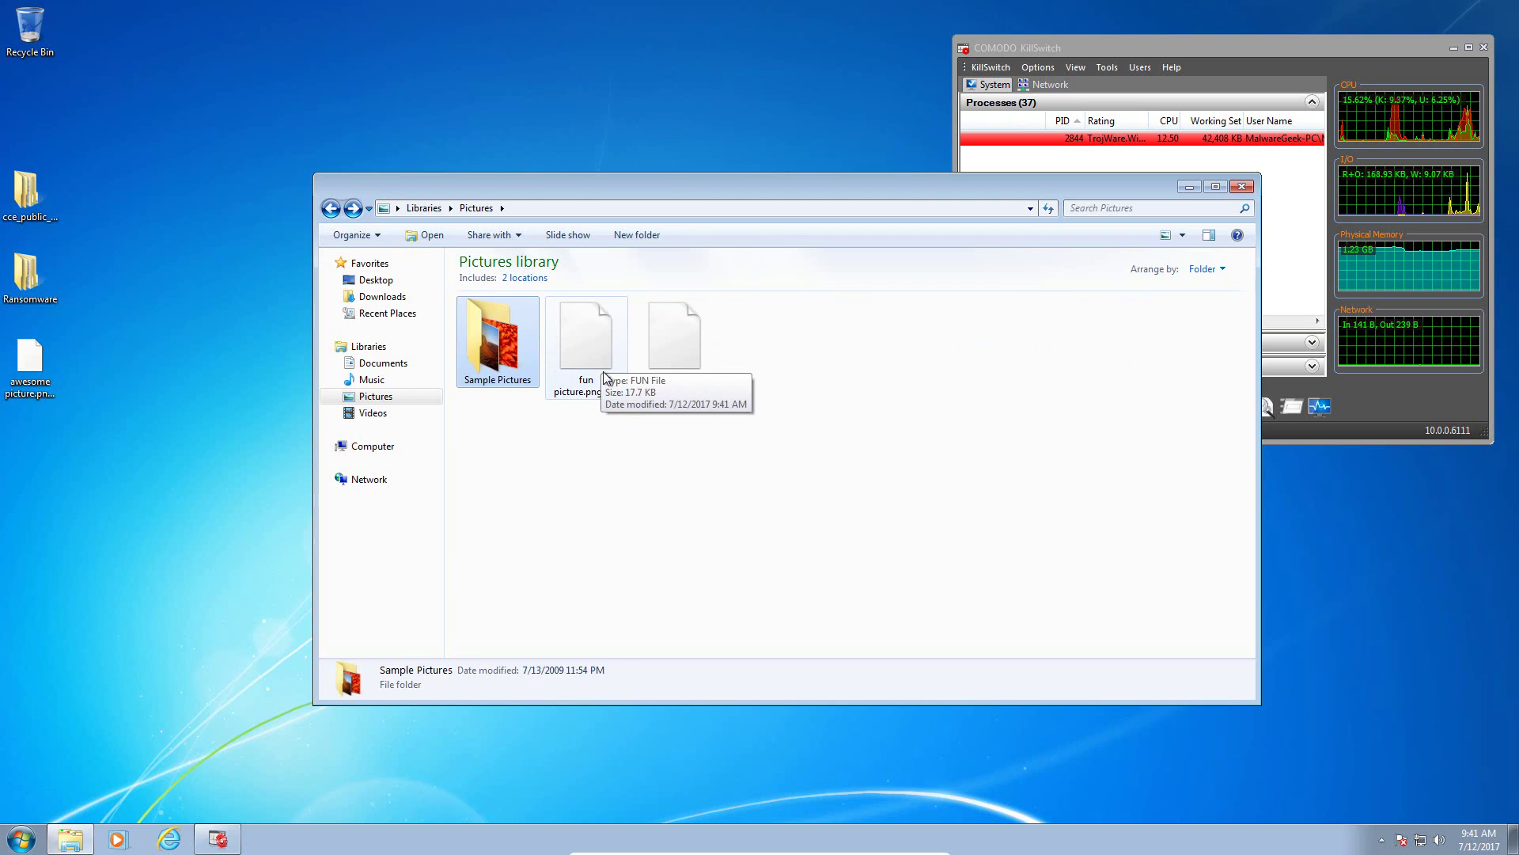
click(603, 361)
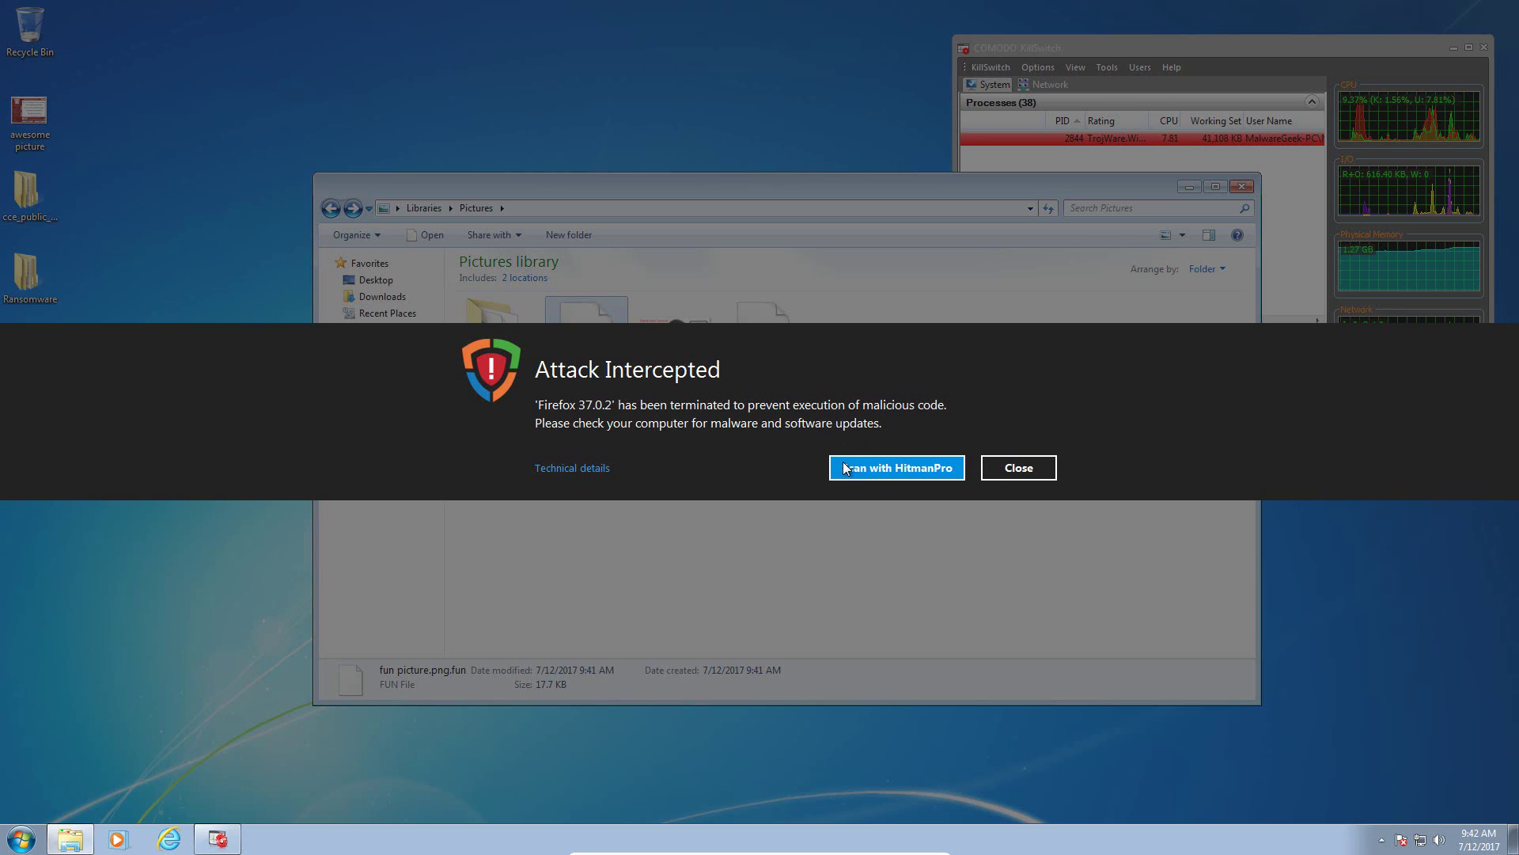
Dismiss the Attack Intercepted warning and check the flagged drpbx.exe process in KillSwitch
click(995, 469)
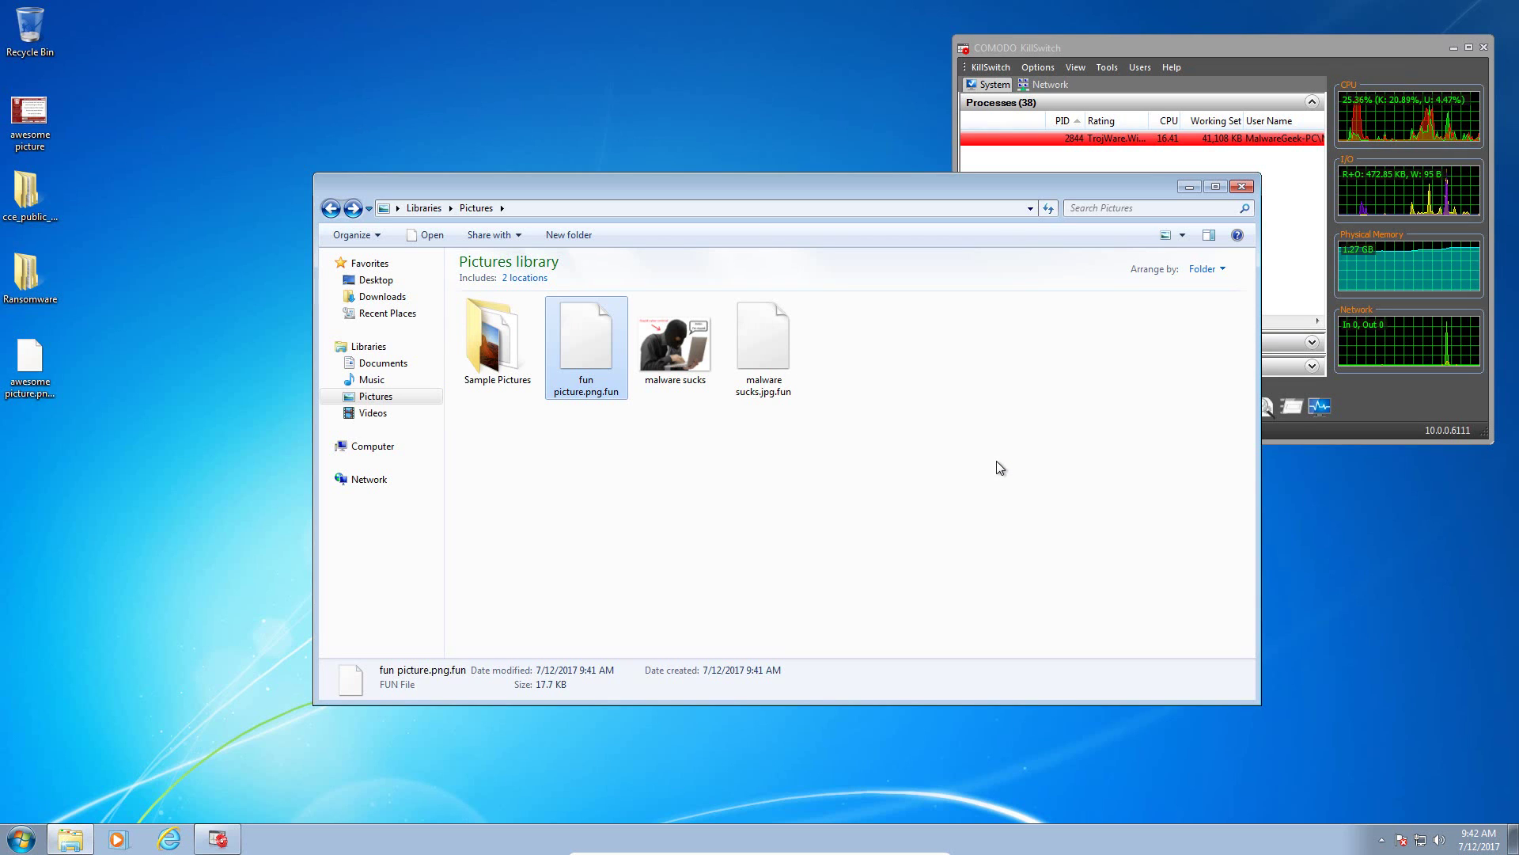
click(1123, 148)
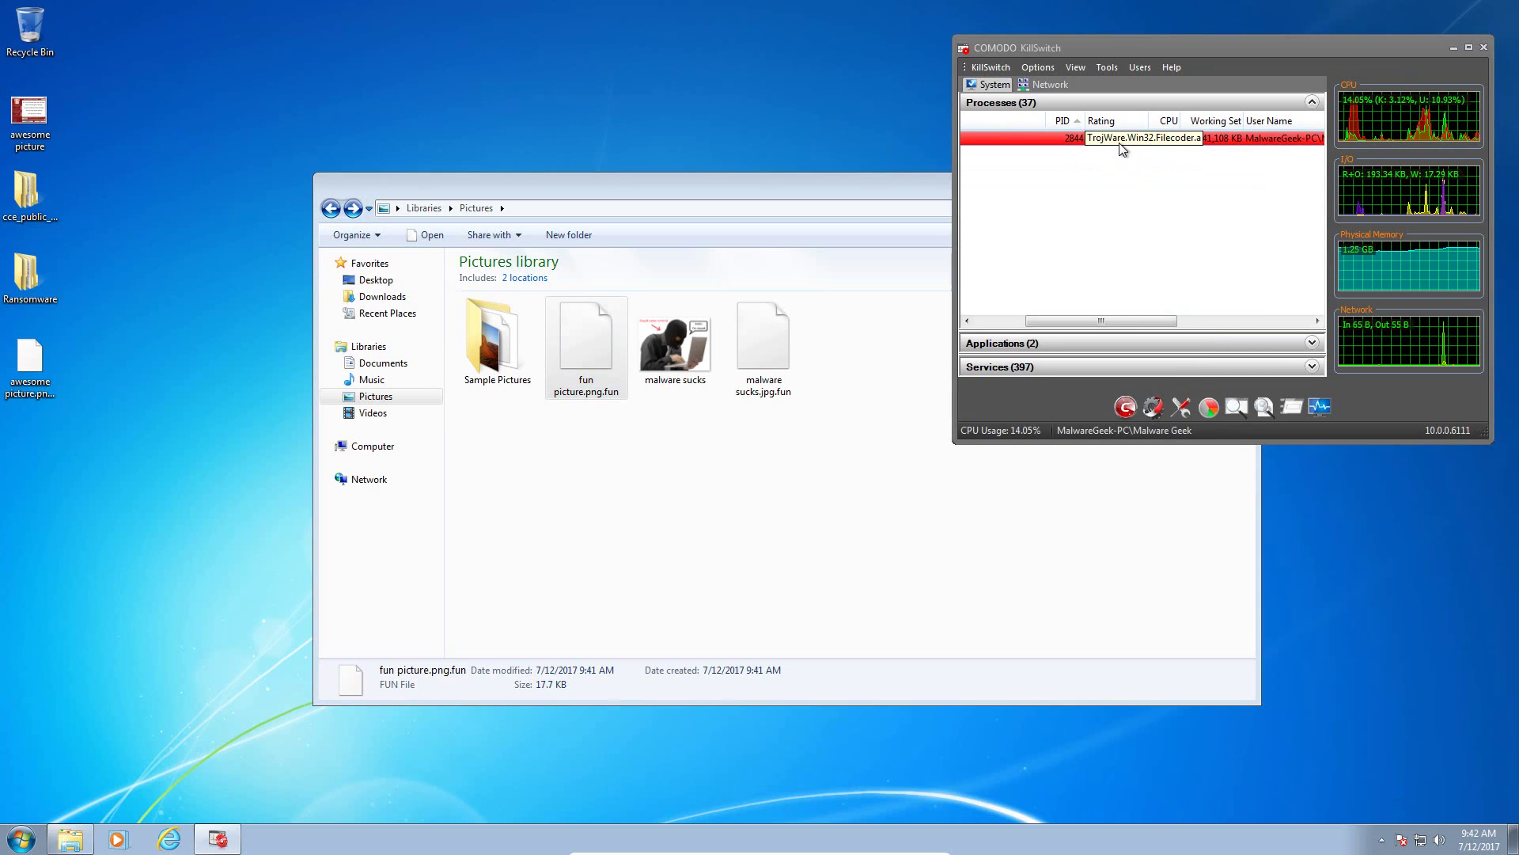
drag(1108, 321, 1001, 331)
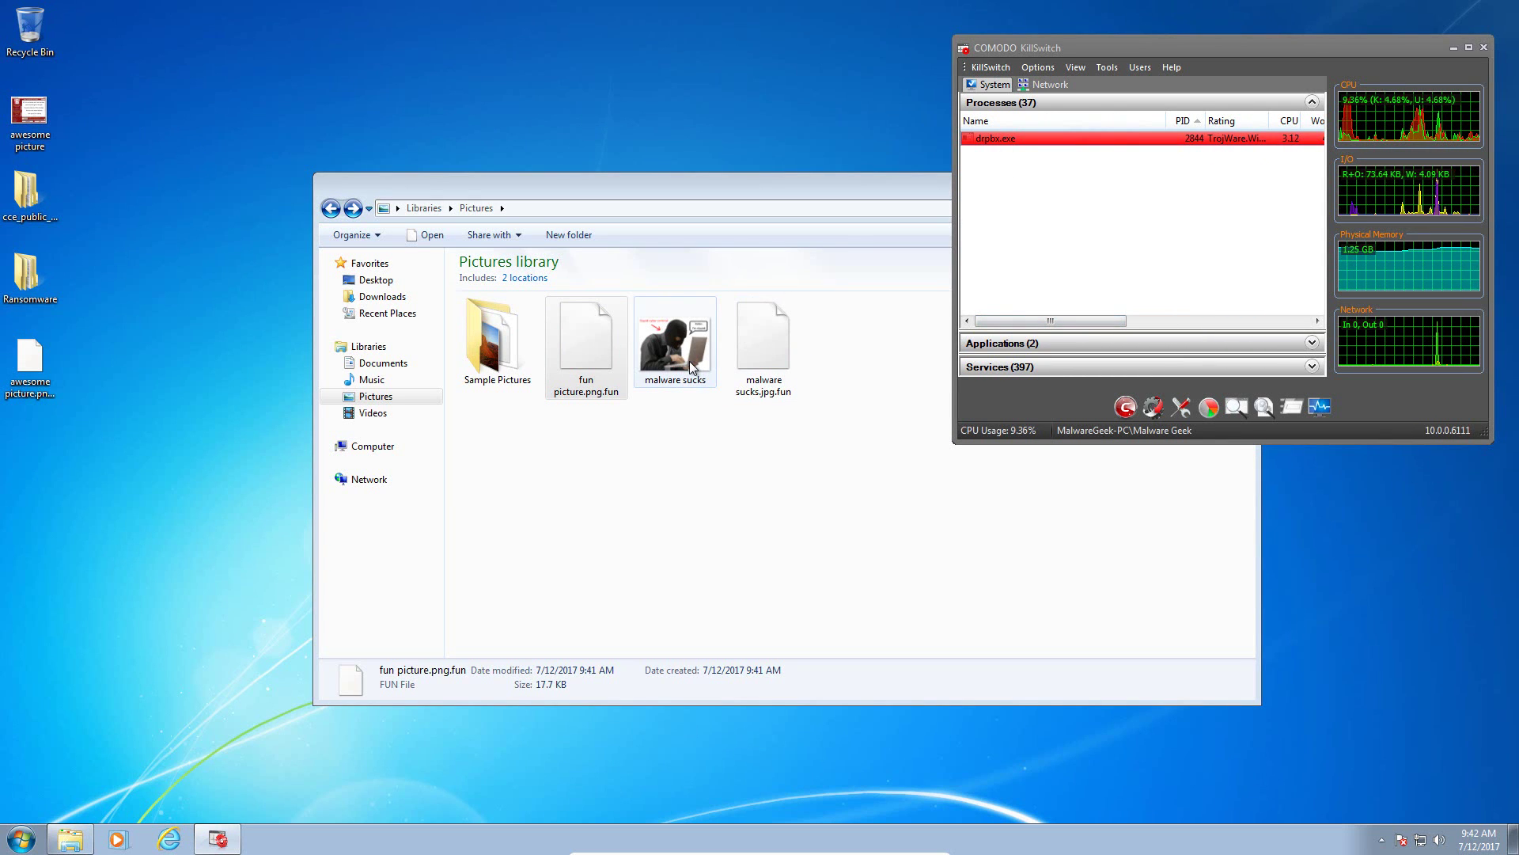
Review the HitmanPro.Alert dashboard showing 1 alert, then return to the Pictures library
click(1382, 841)
click(1406, 745)
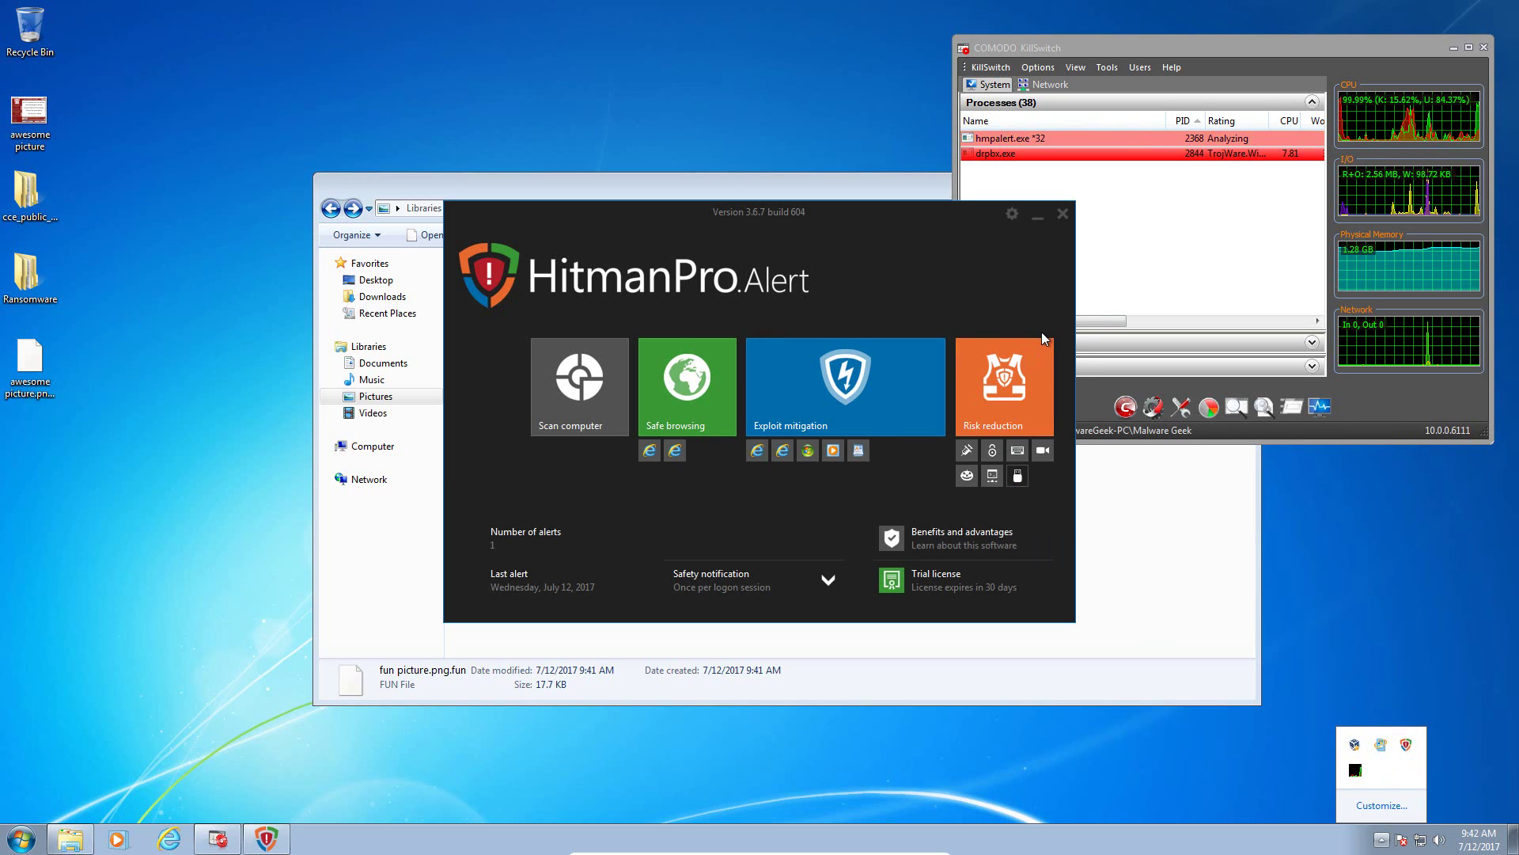
click(1055, 139)
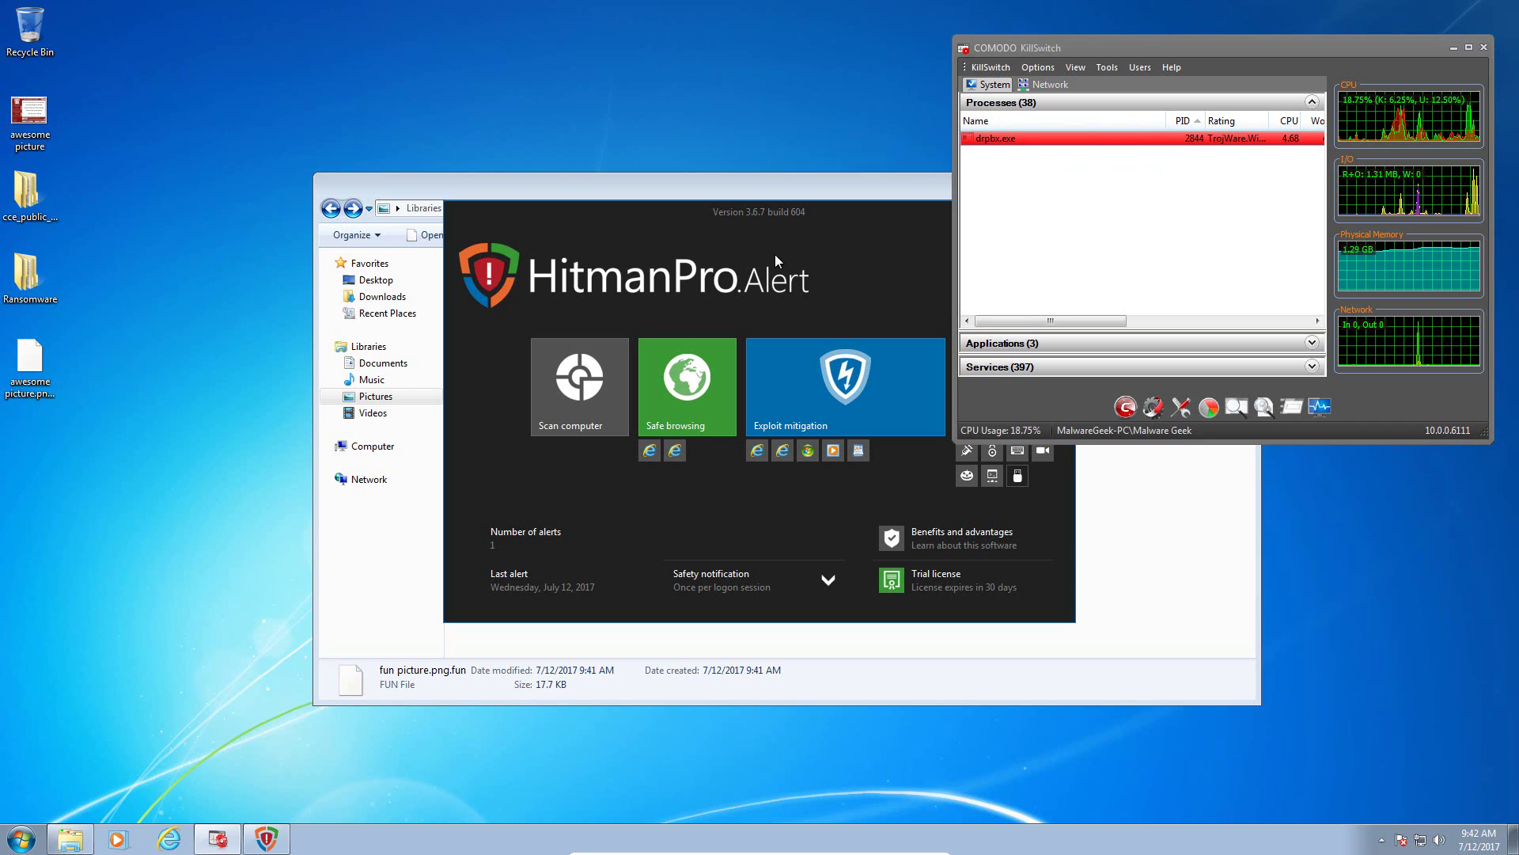
click(651, 181)
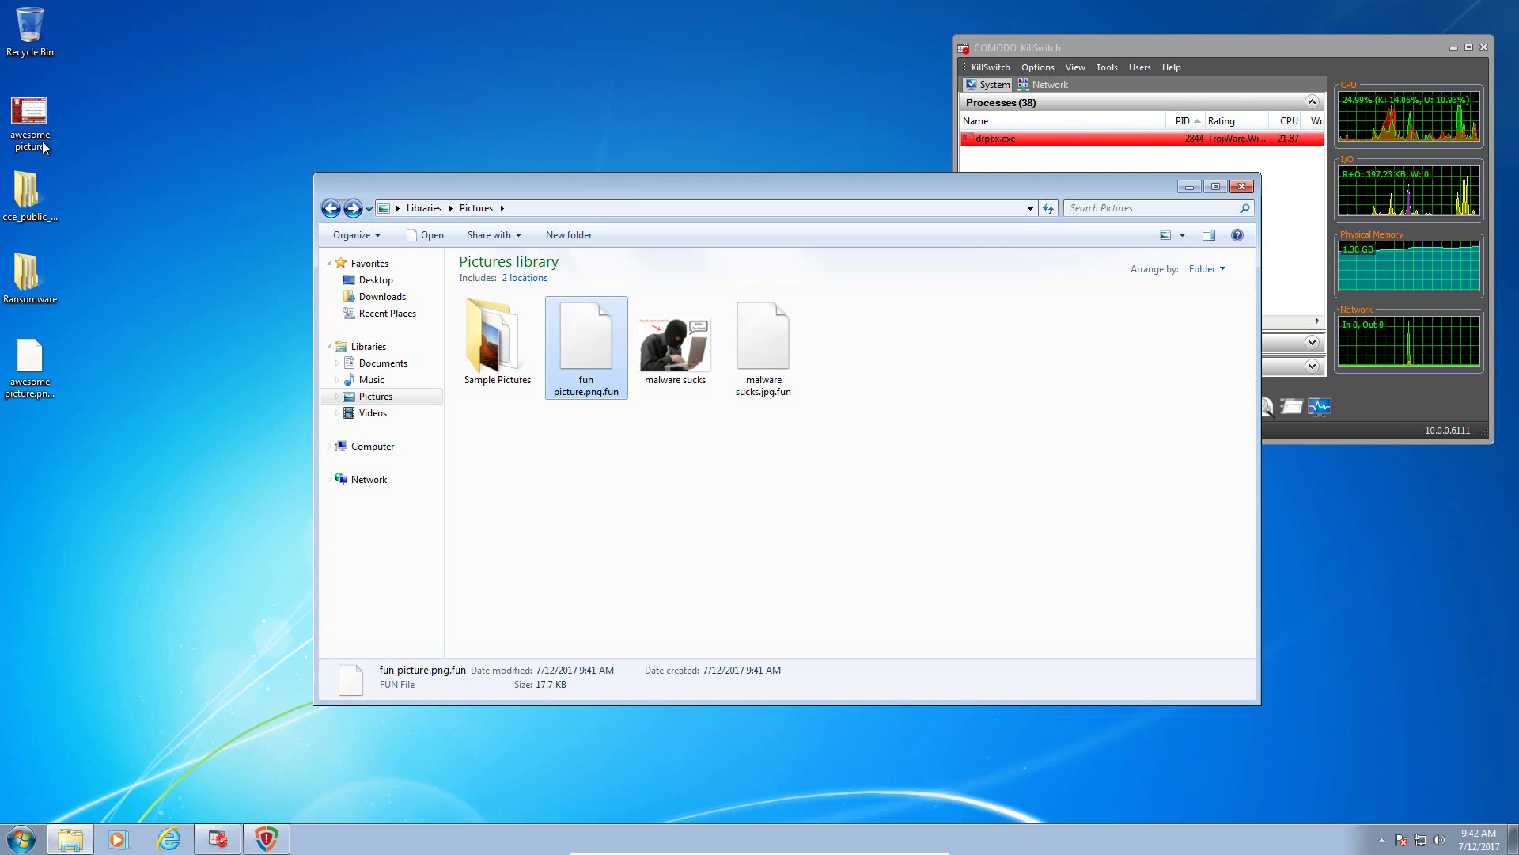
Check Sample Pictures, comparing Desert with the renamed Chrysanthemum.jpg.fun file
click(24, 120)
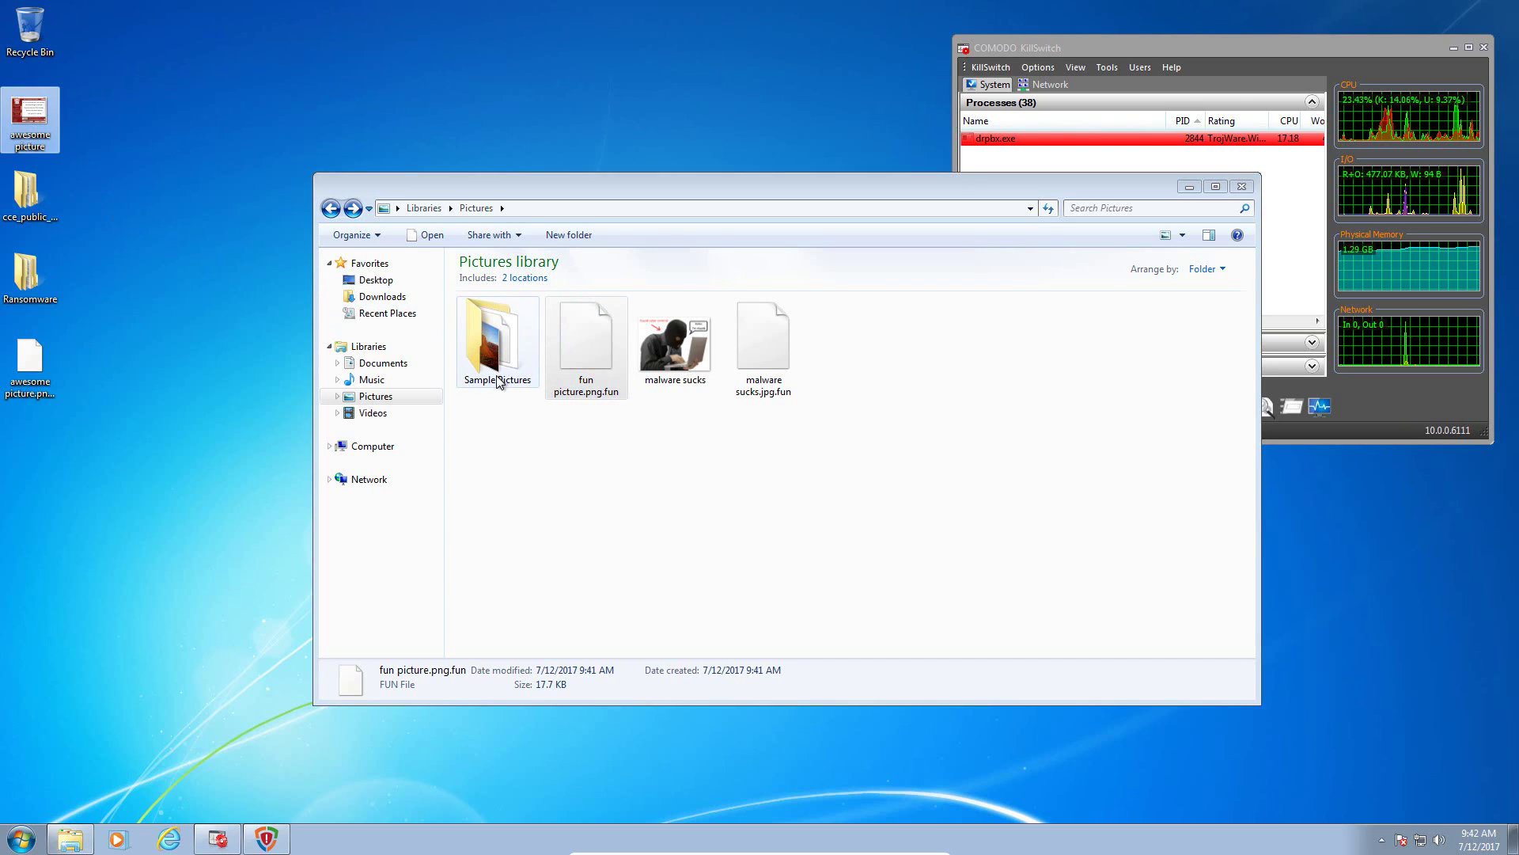
double_click(498, 378)
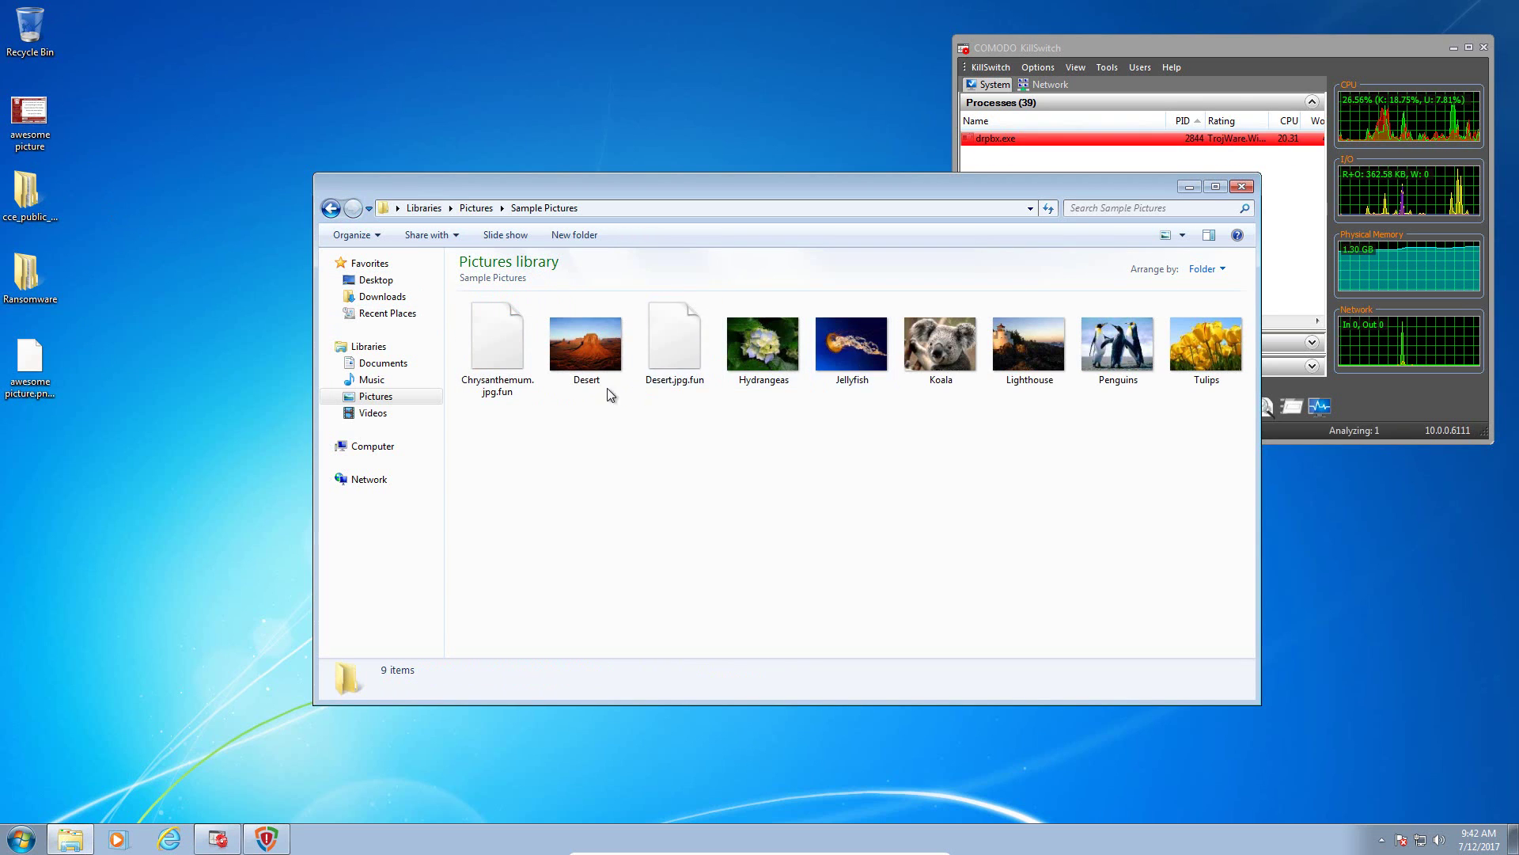
click(597, 373)
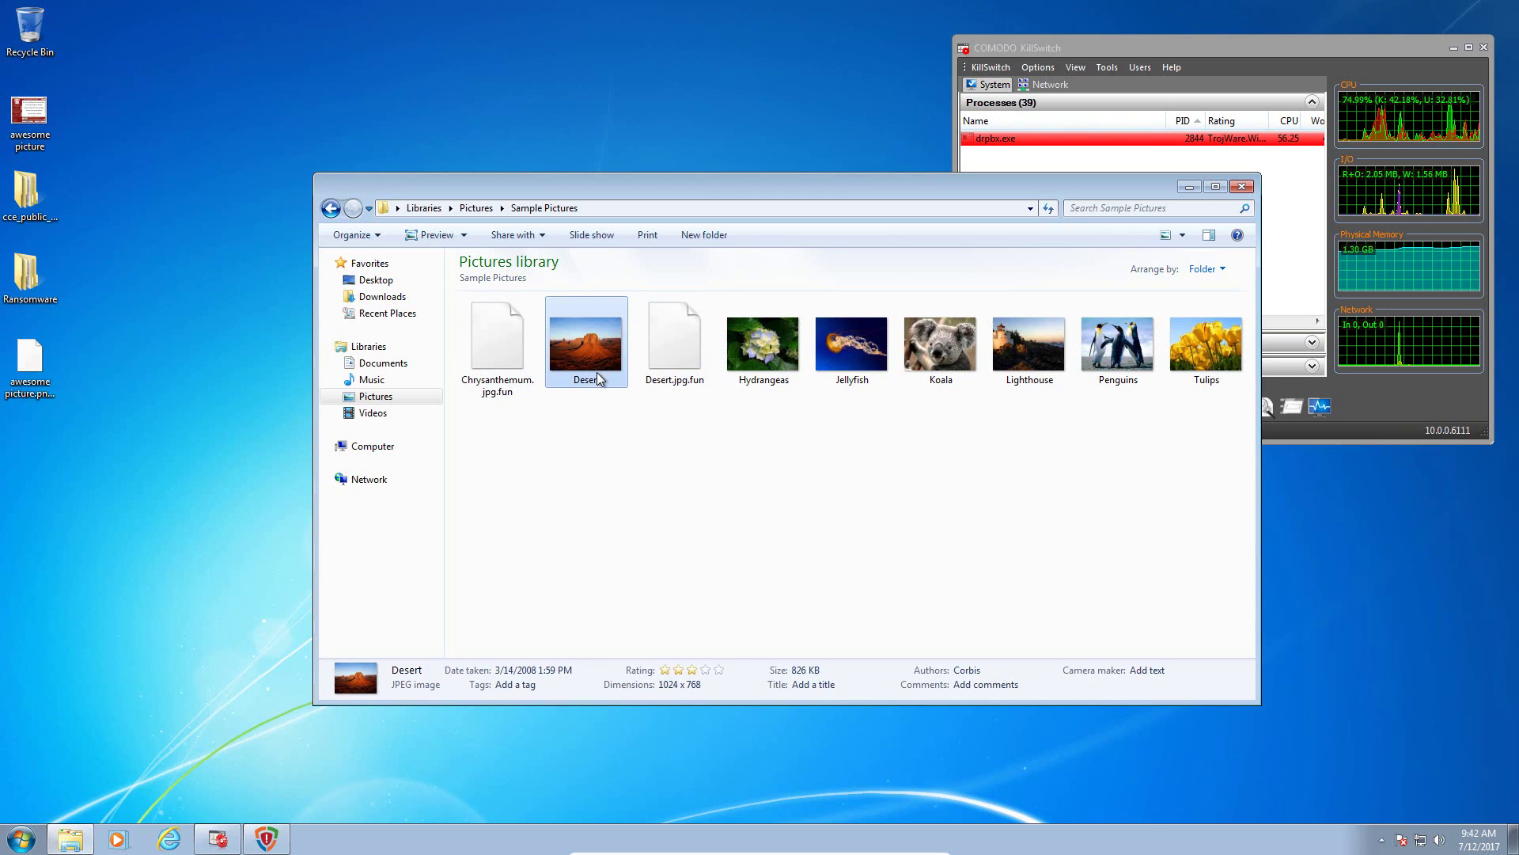
click(496, 372)
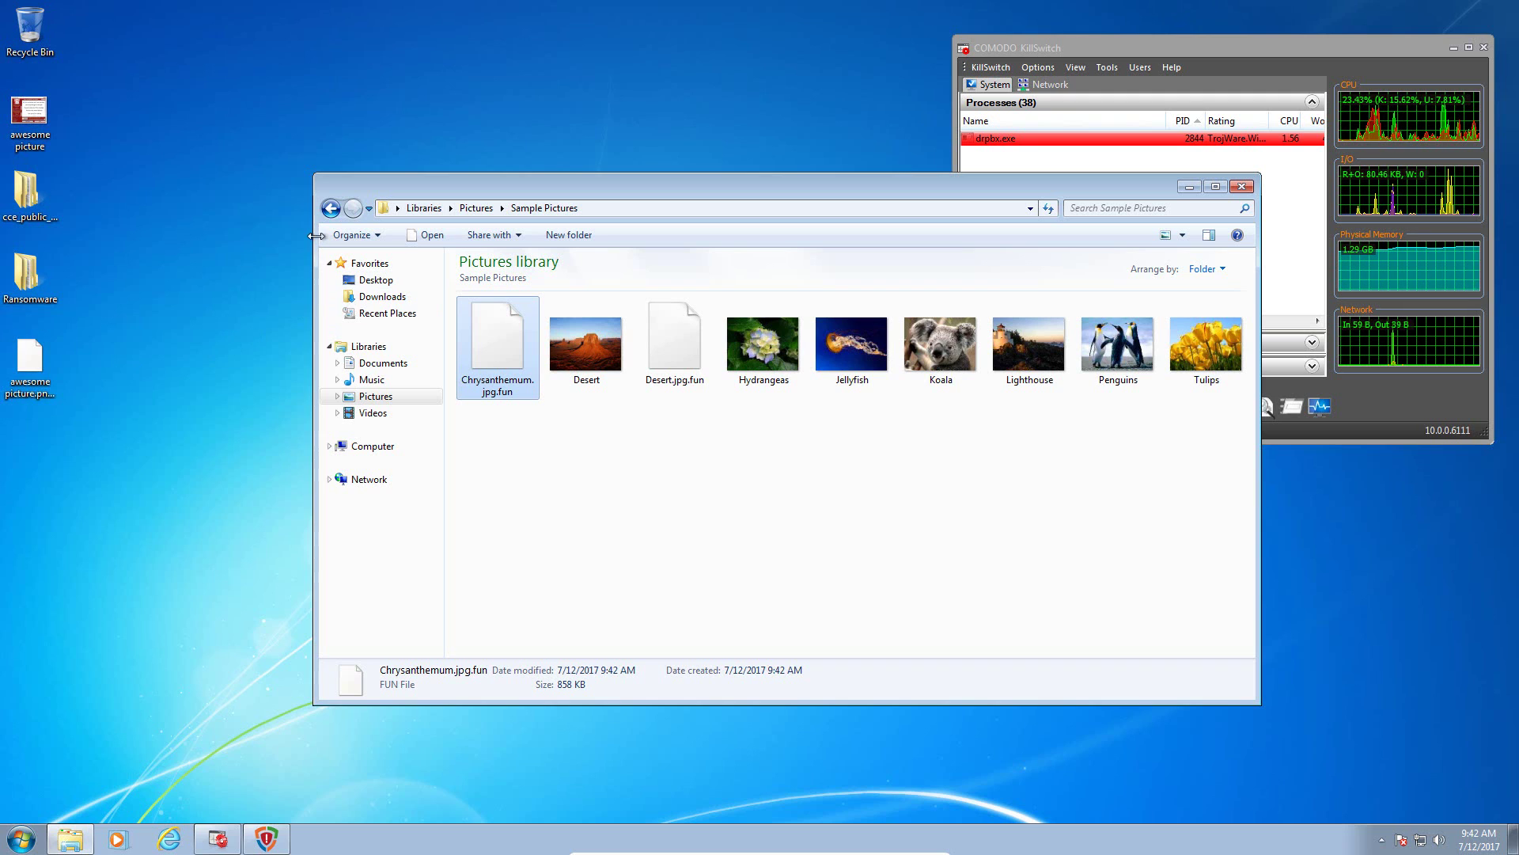
click(327, 213)
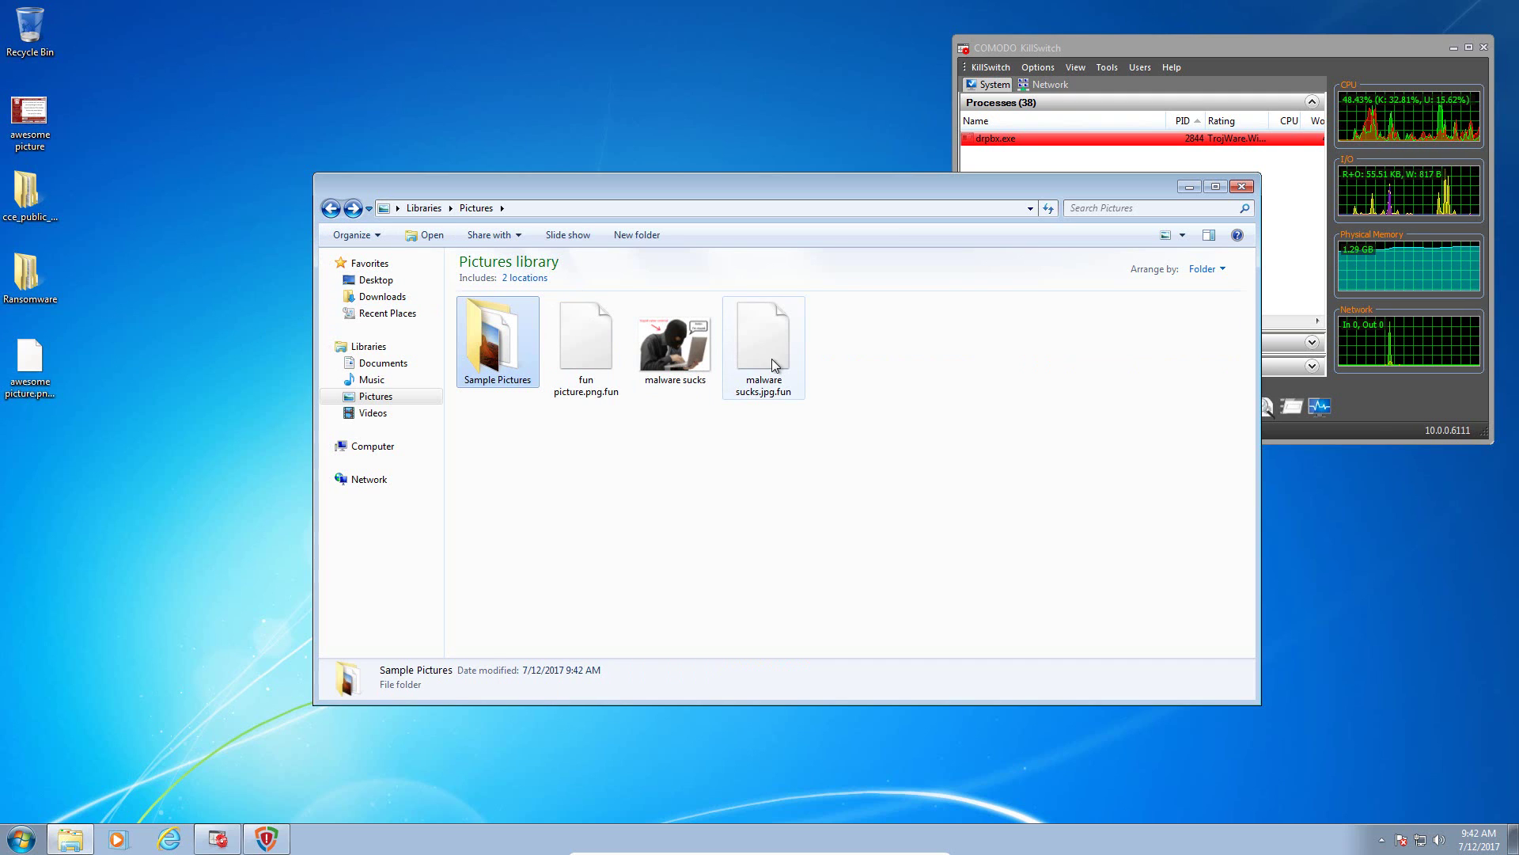
Review malware sucks and fun picture.png.fun, then open Documents showing the encrypted .rtf.fun files
click(693, 381)
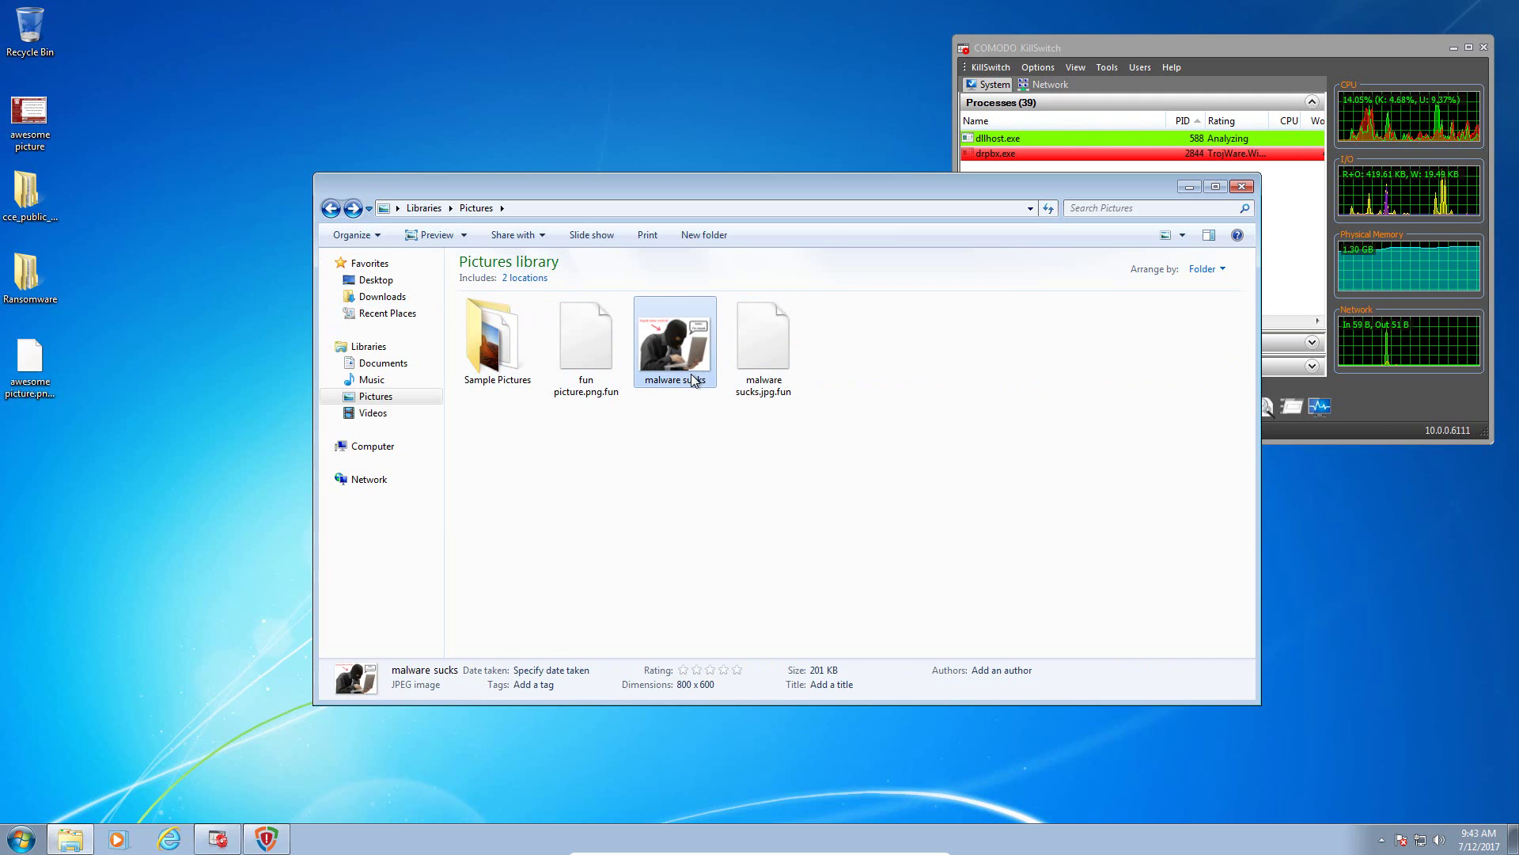
click(576, 361)
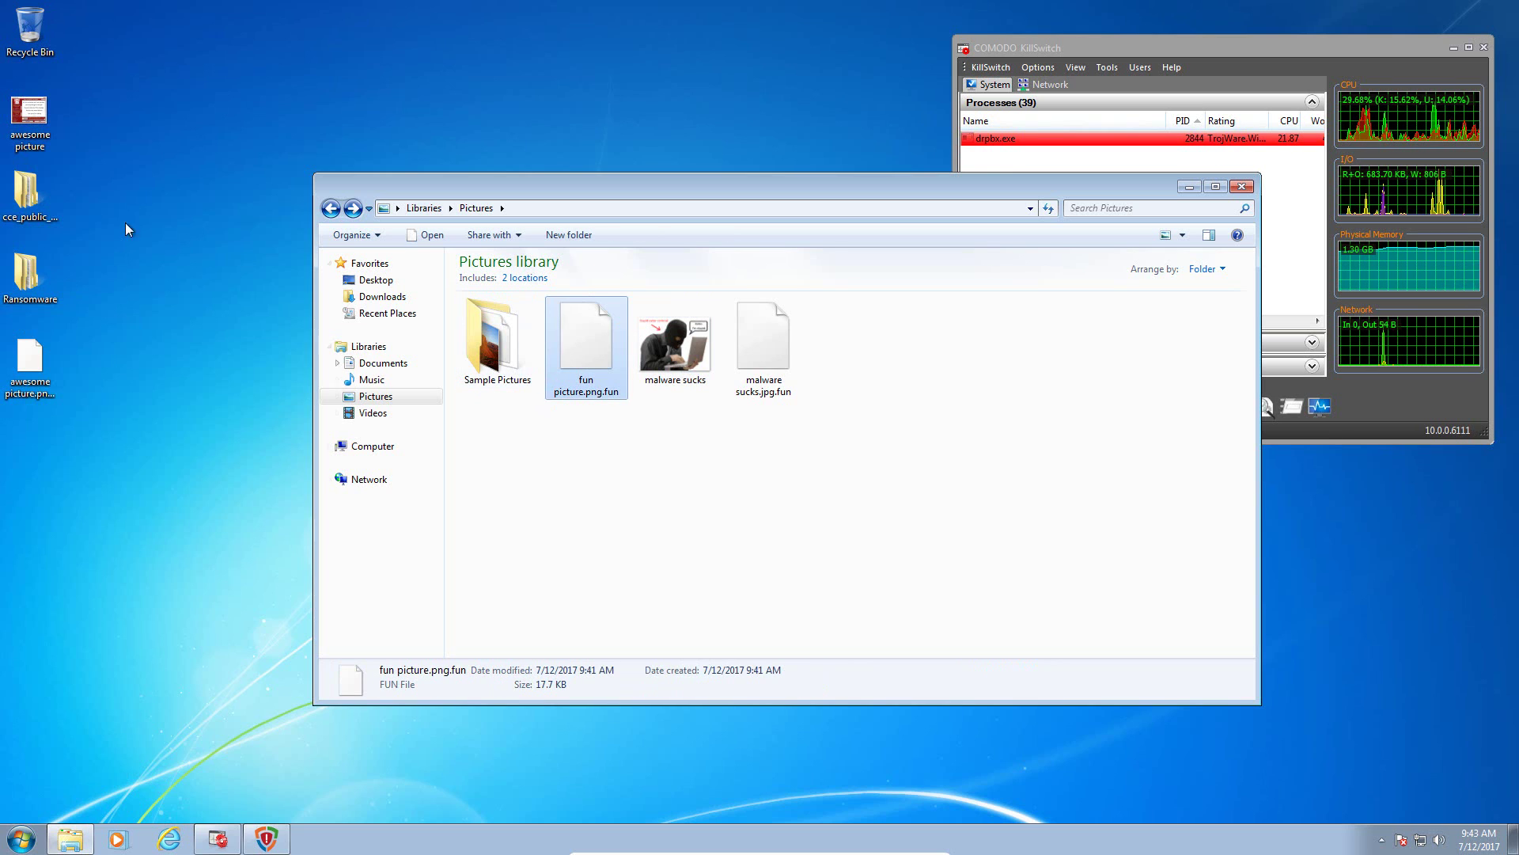
click(383, 363)
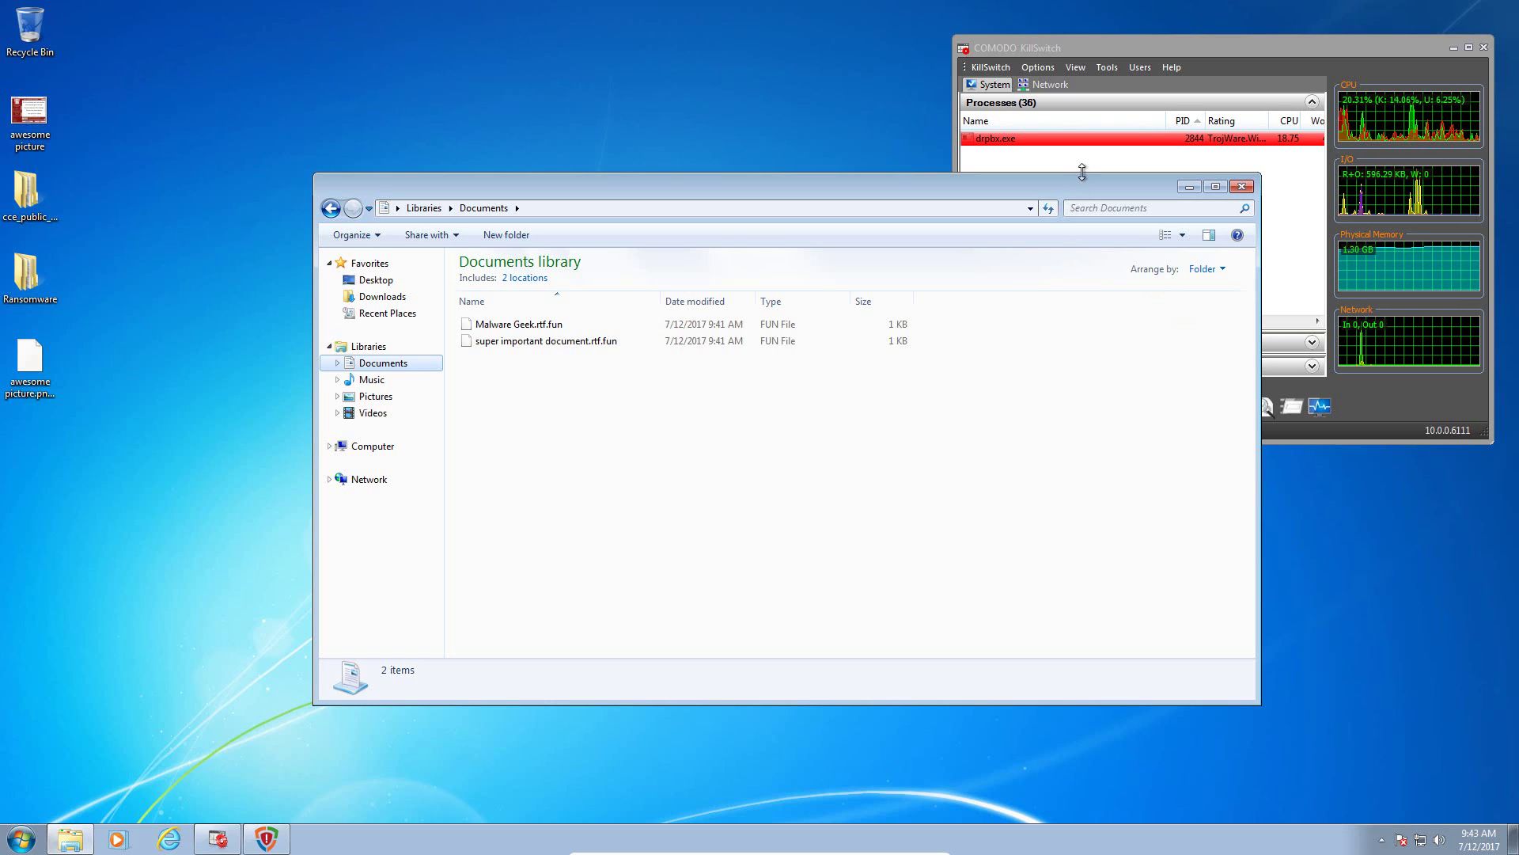
click(1038, 145)
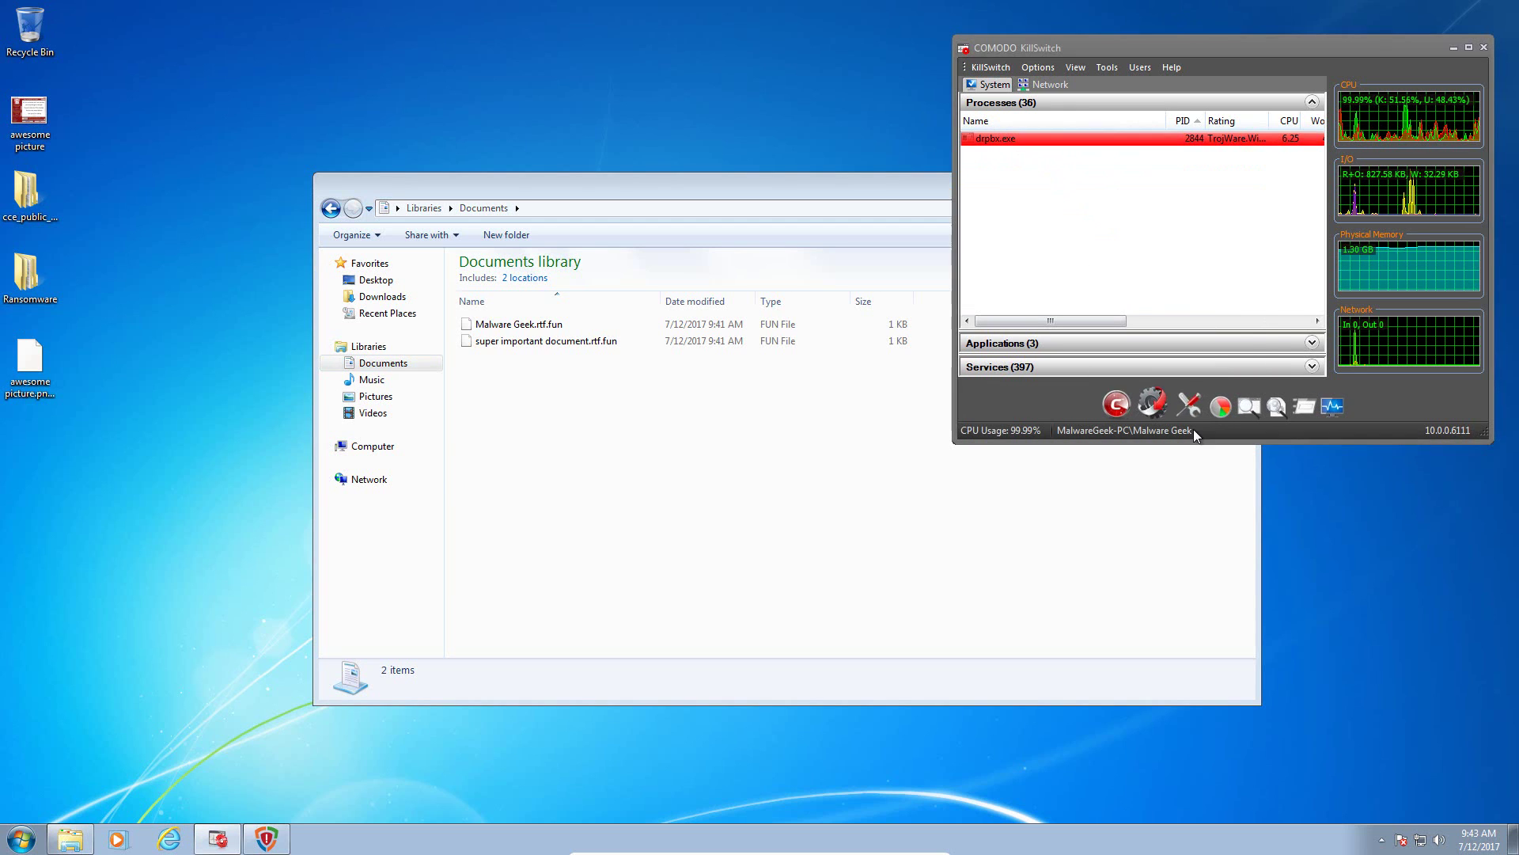
View the awesome picture and the Malware Geek document, confirming both open normally
click(571, 342)
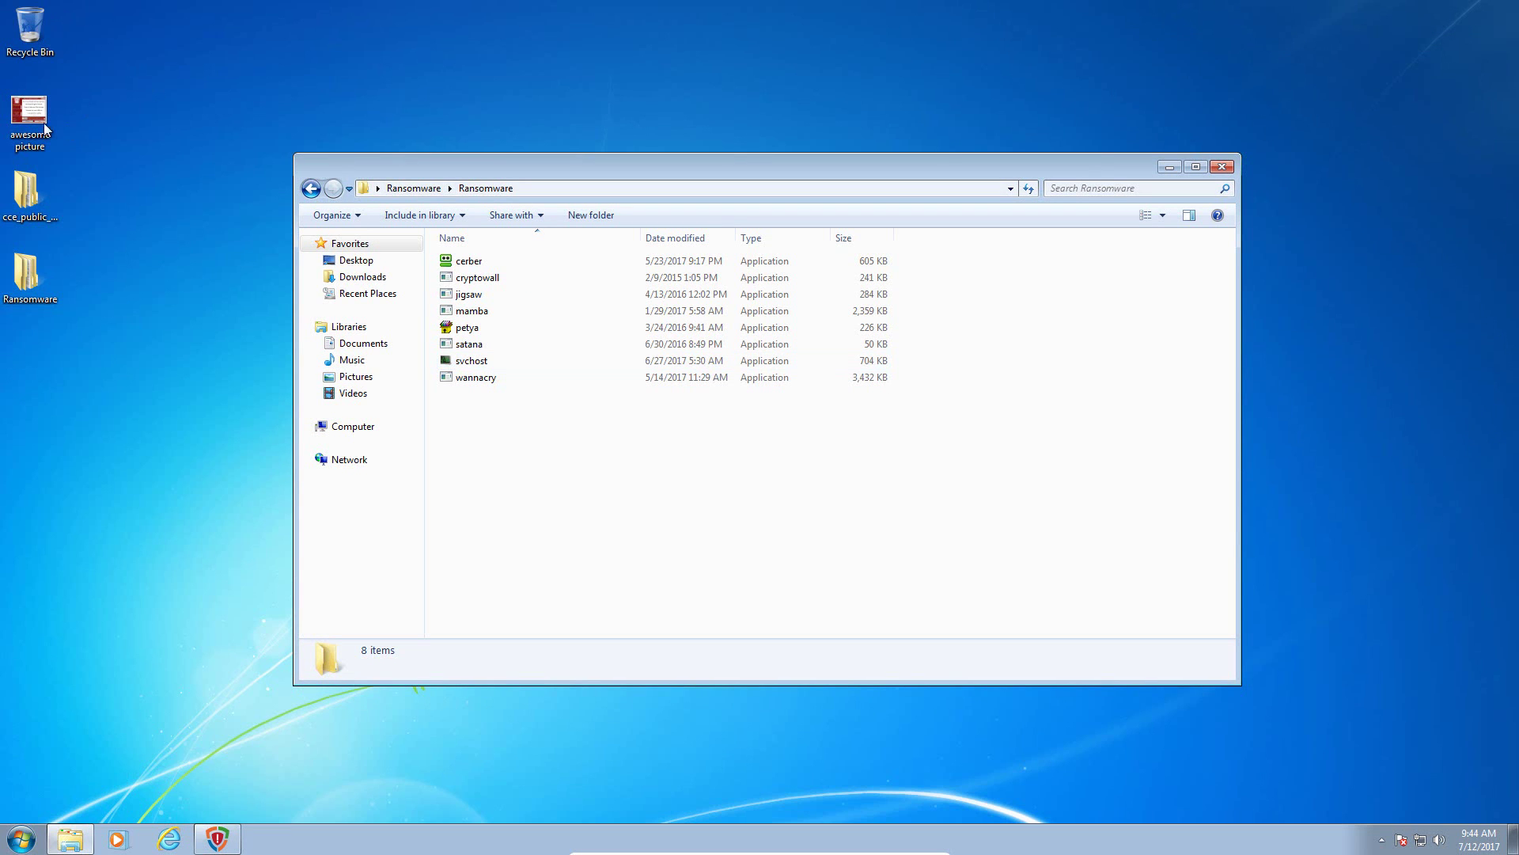
double_click(29, 112)
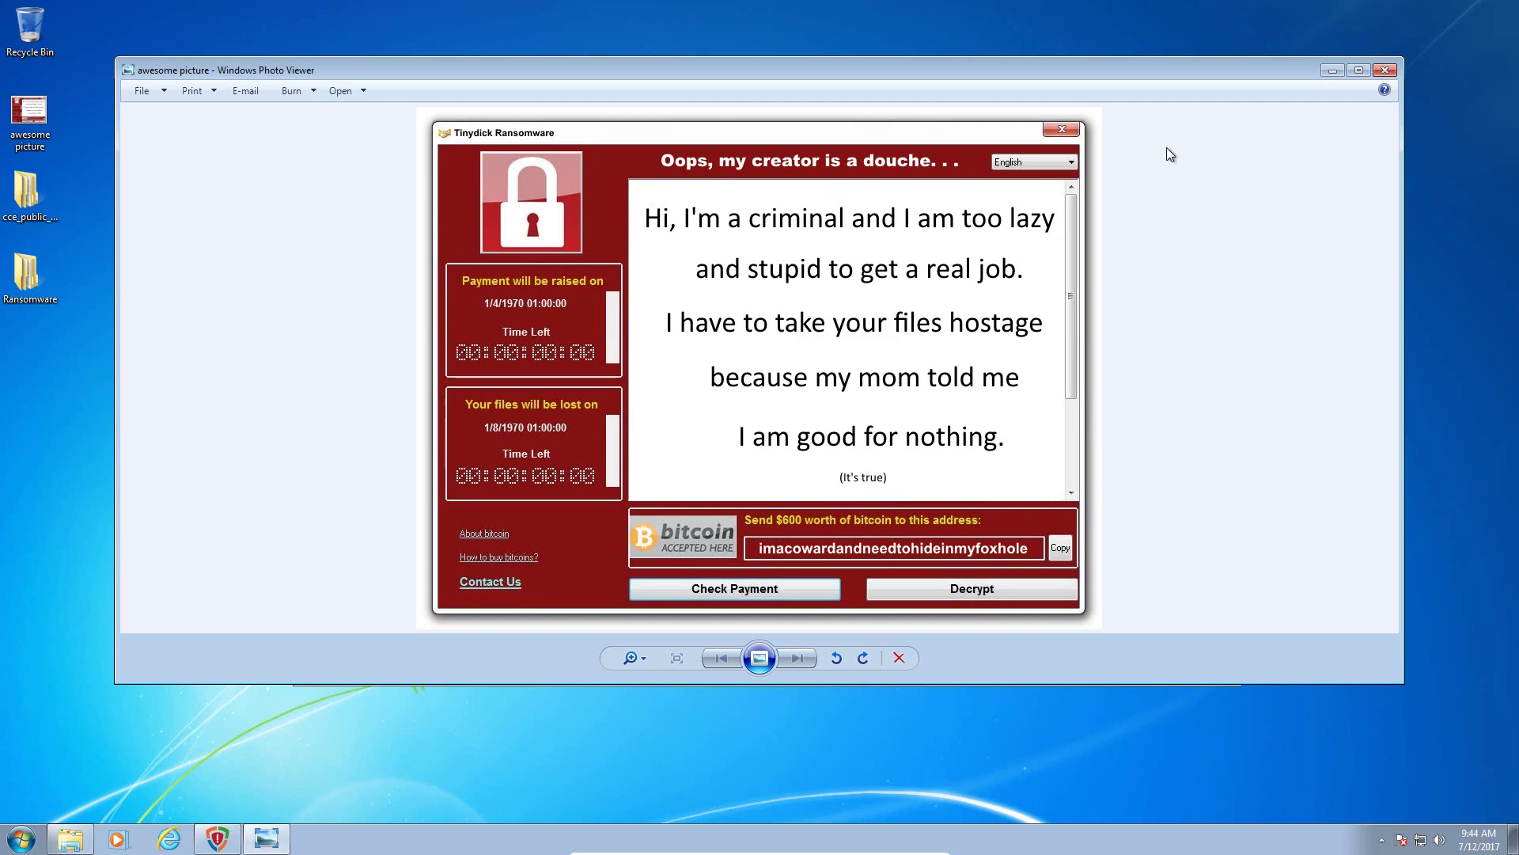
click(1385, 70)
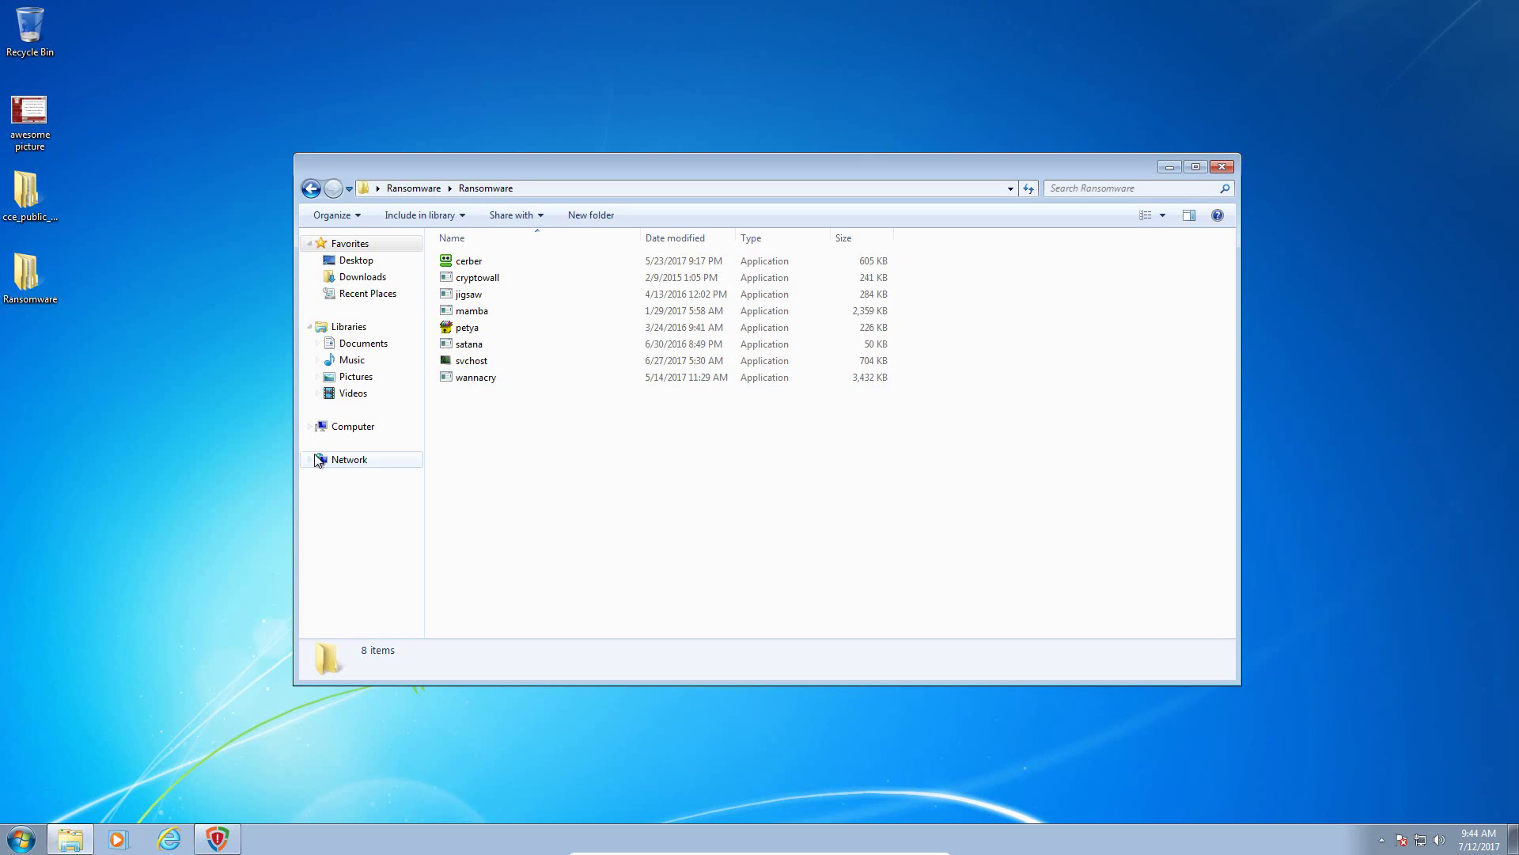
click(356, 342)
double_click(478, 305)
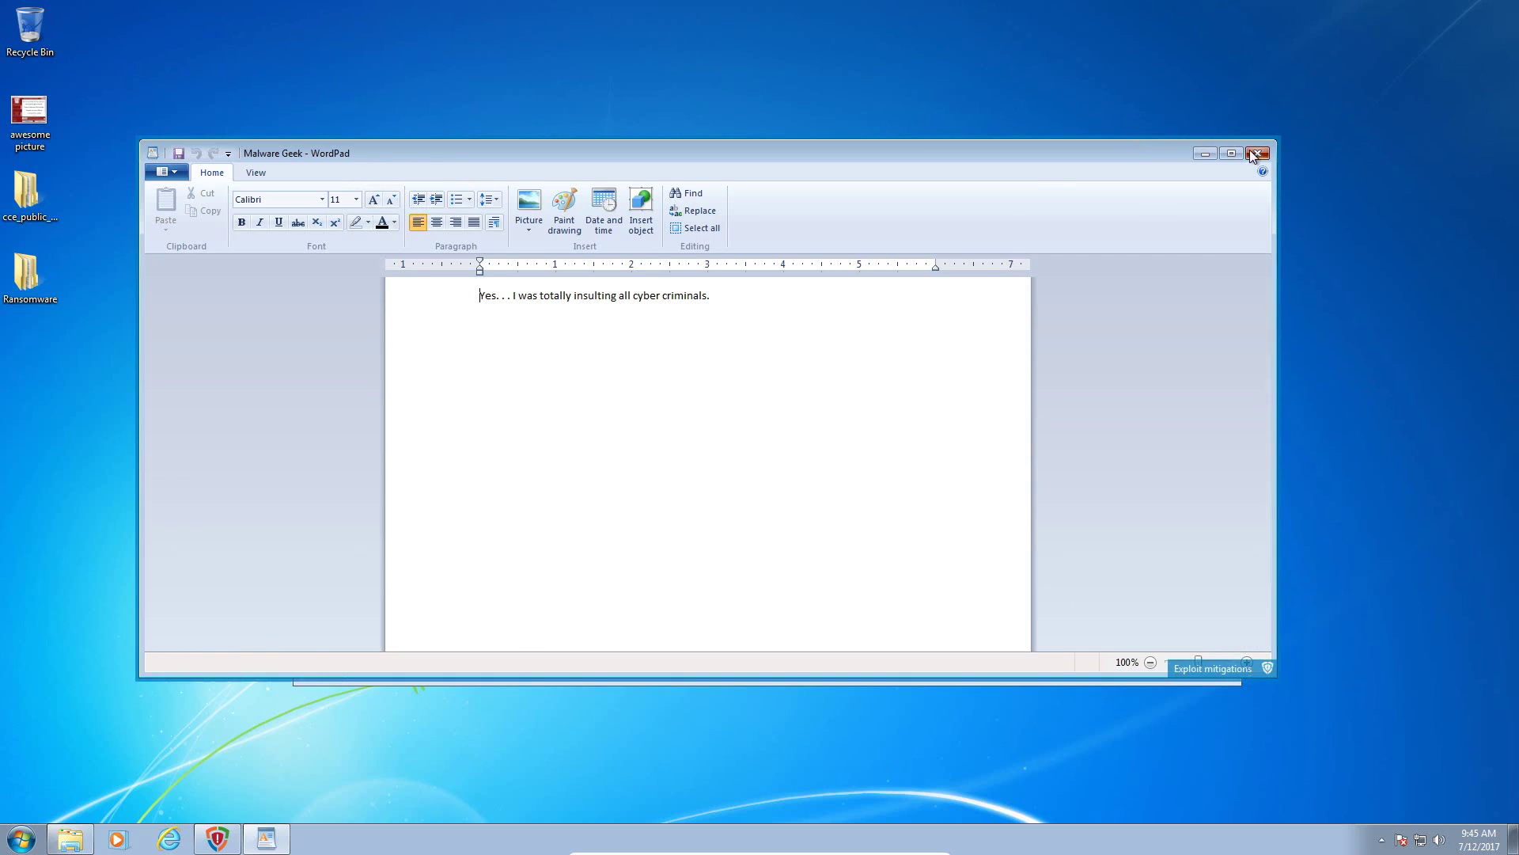
click(1252, 152)
click(1220, 168)
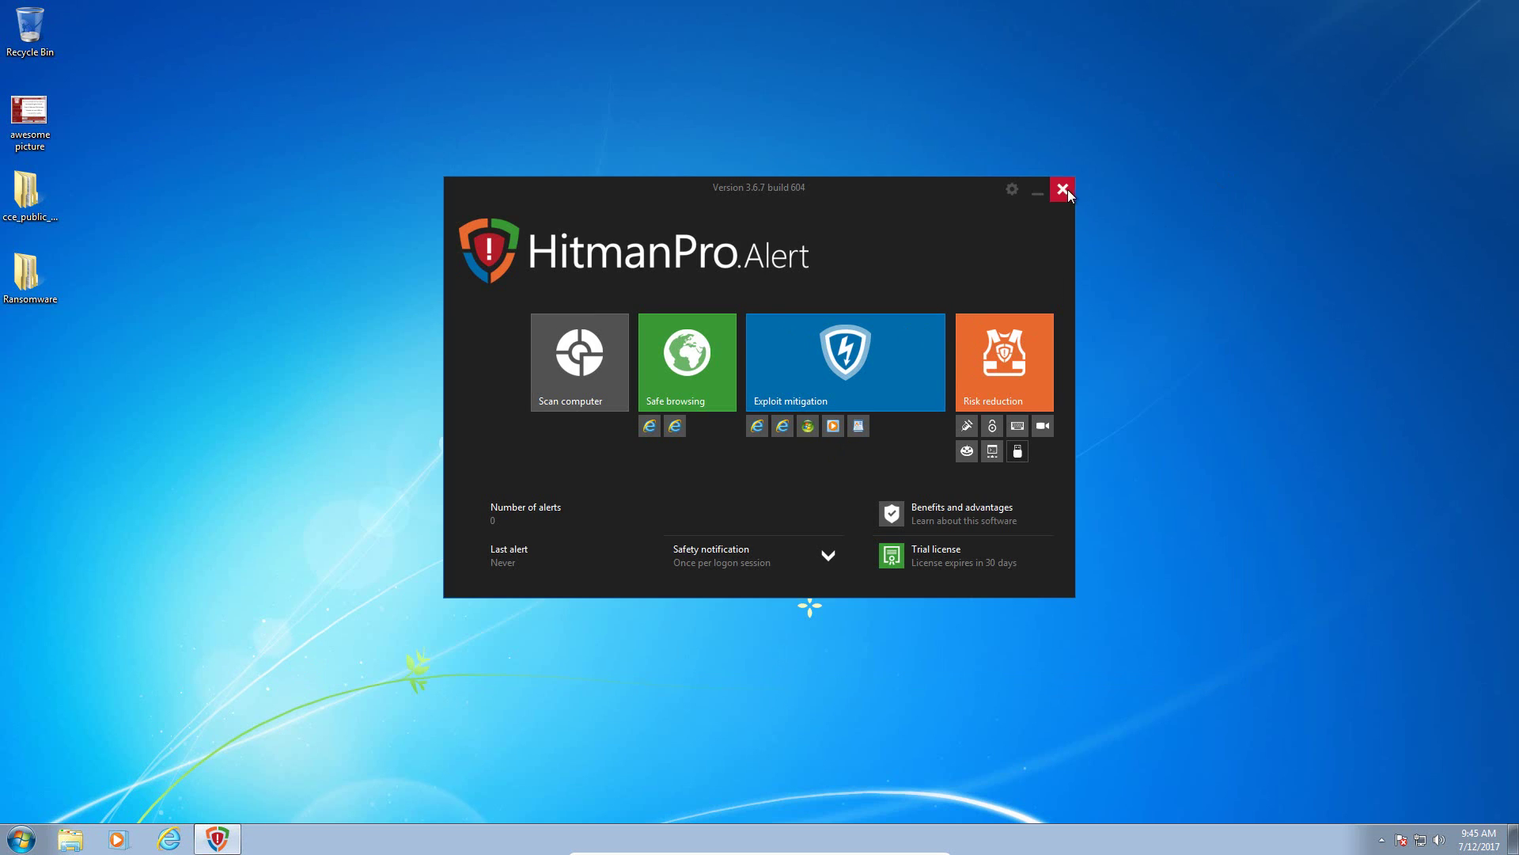
Navigate from the desktop into Ransomware > Ransomware > cce_public_x64
double_click(40, 284)
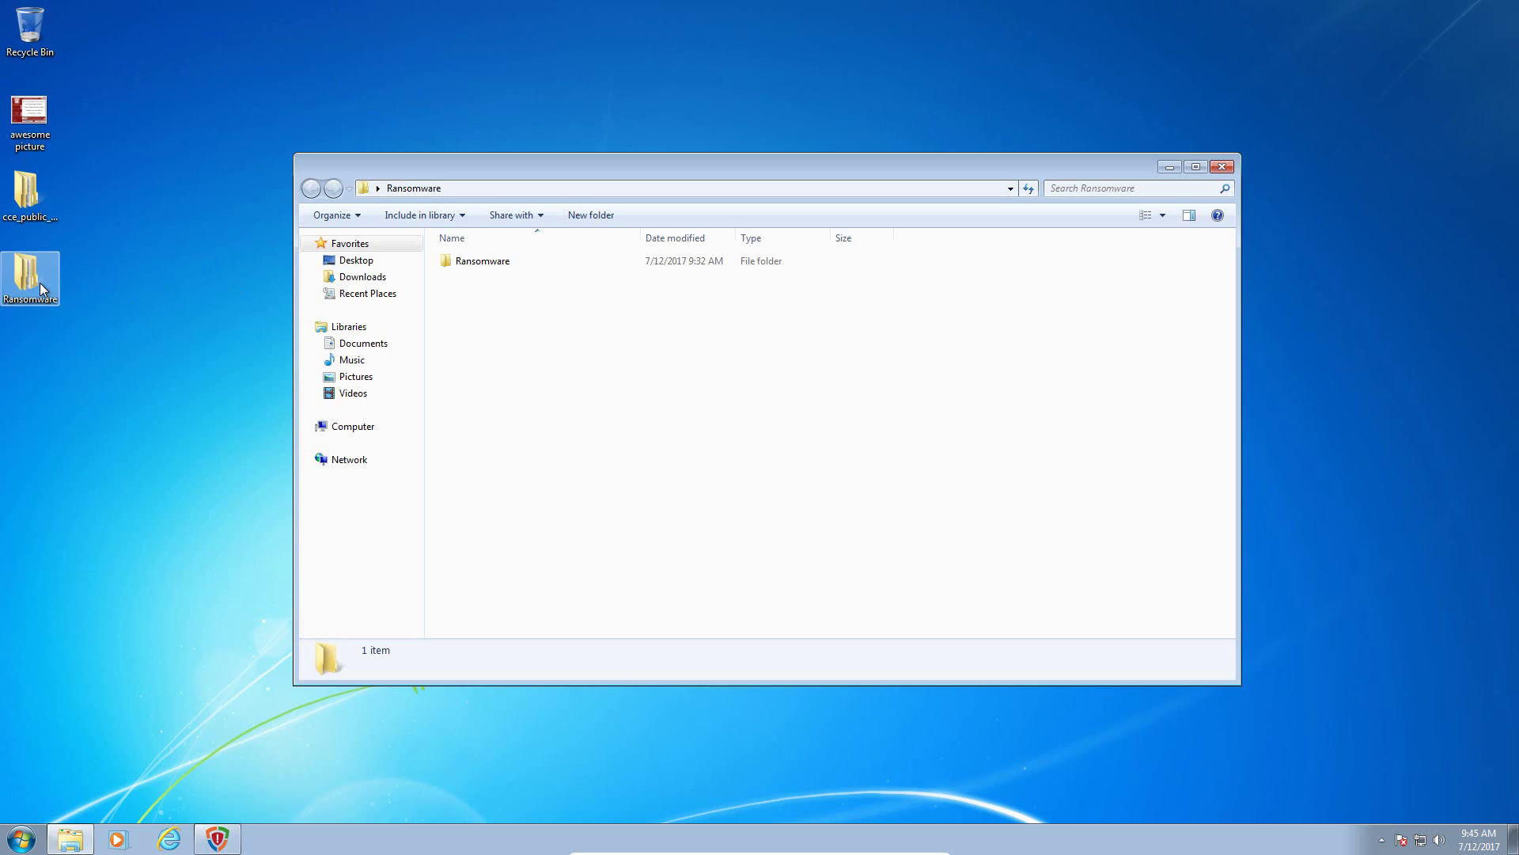
double_click(525, 261)
double_click(39, 188)
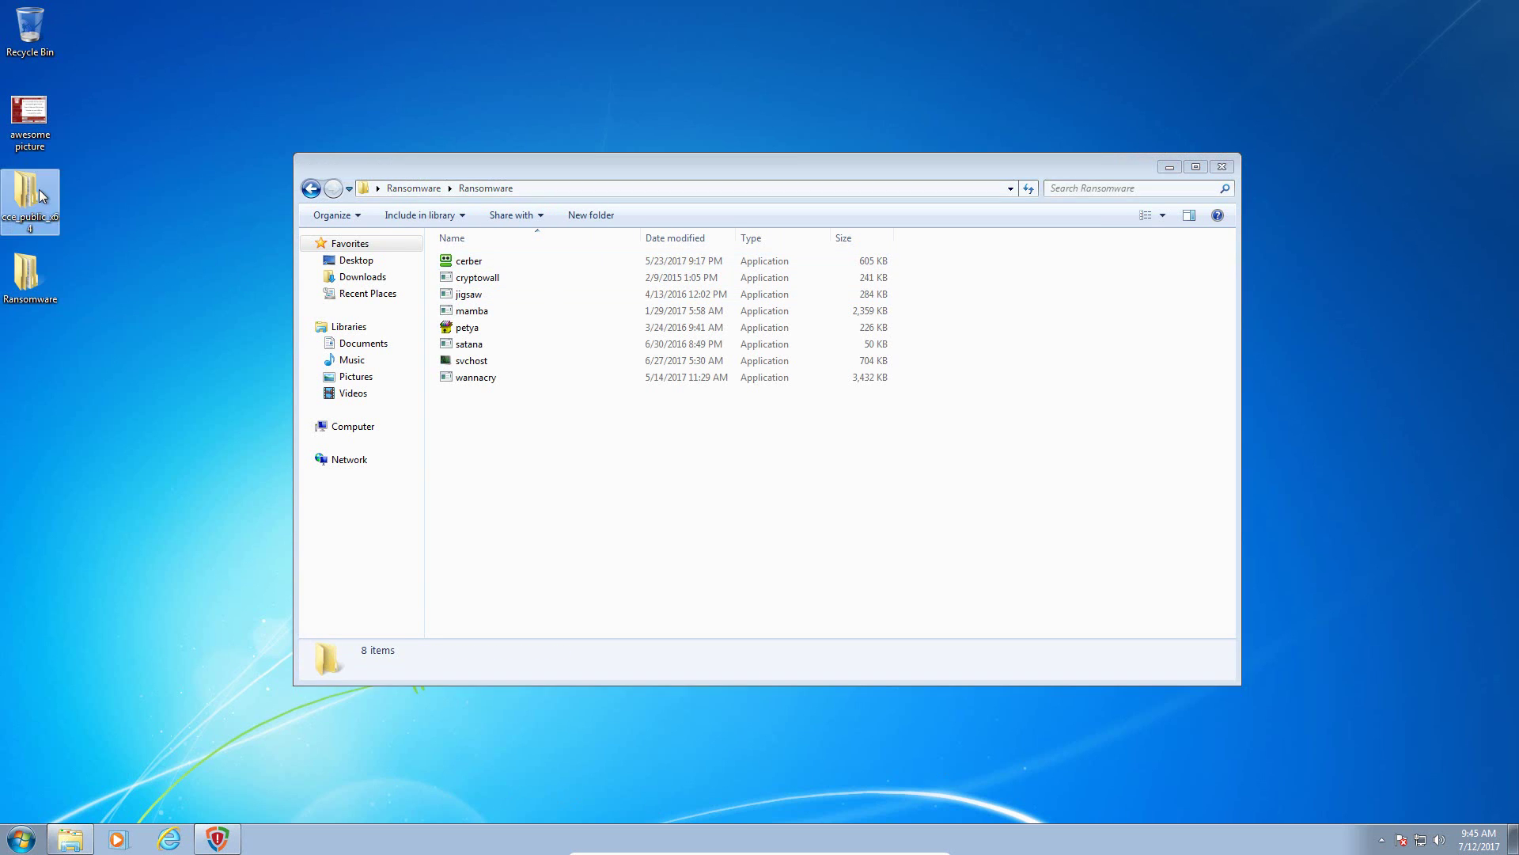
Run KillSwitch from cce_x64, accept the licence, and show only untrusted processes
double_click(524, 280)
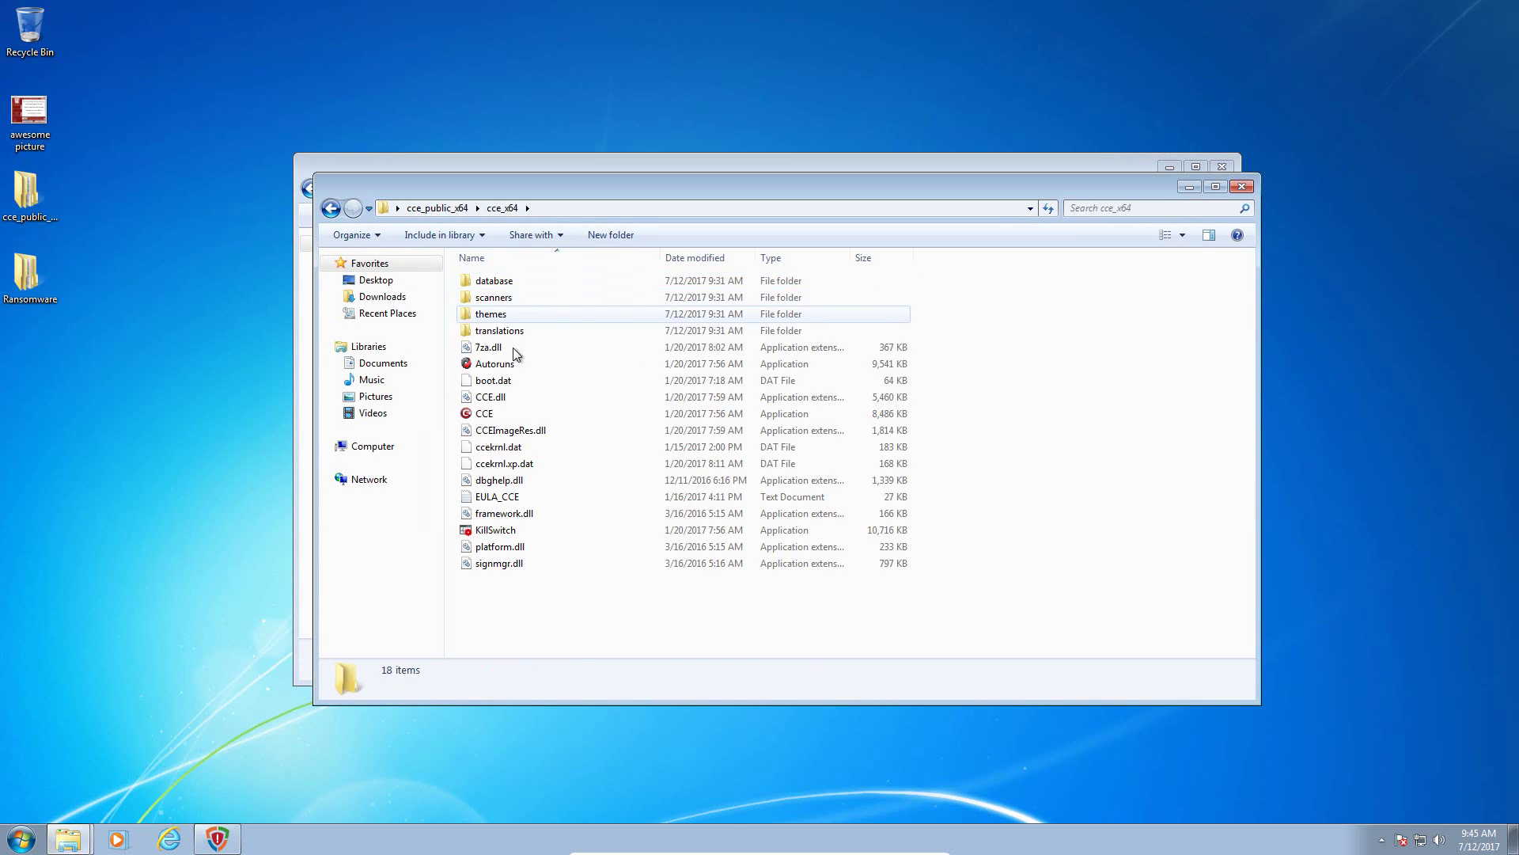
click(488, 532)
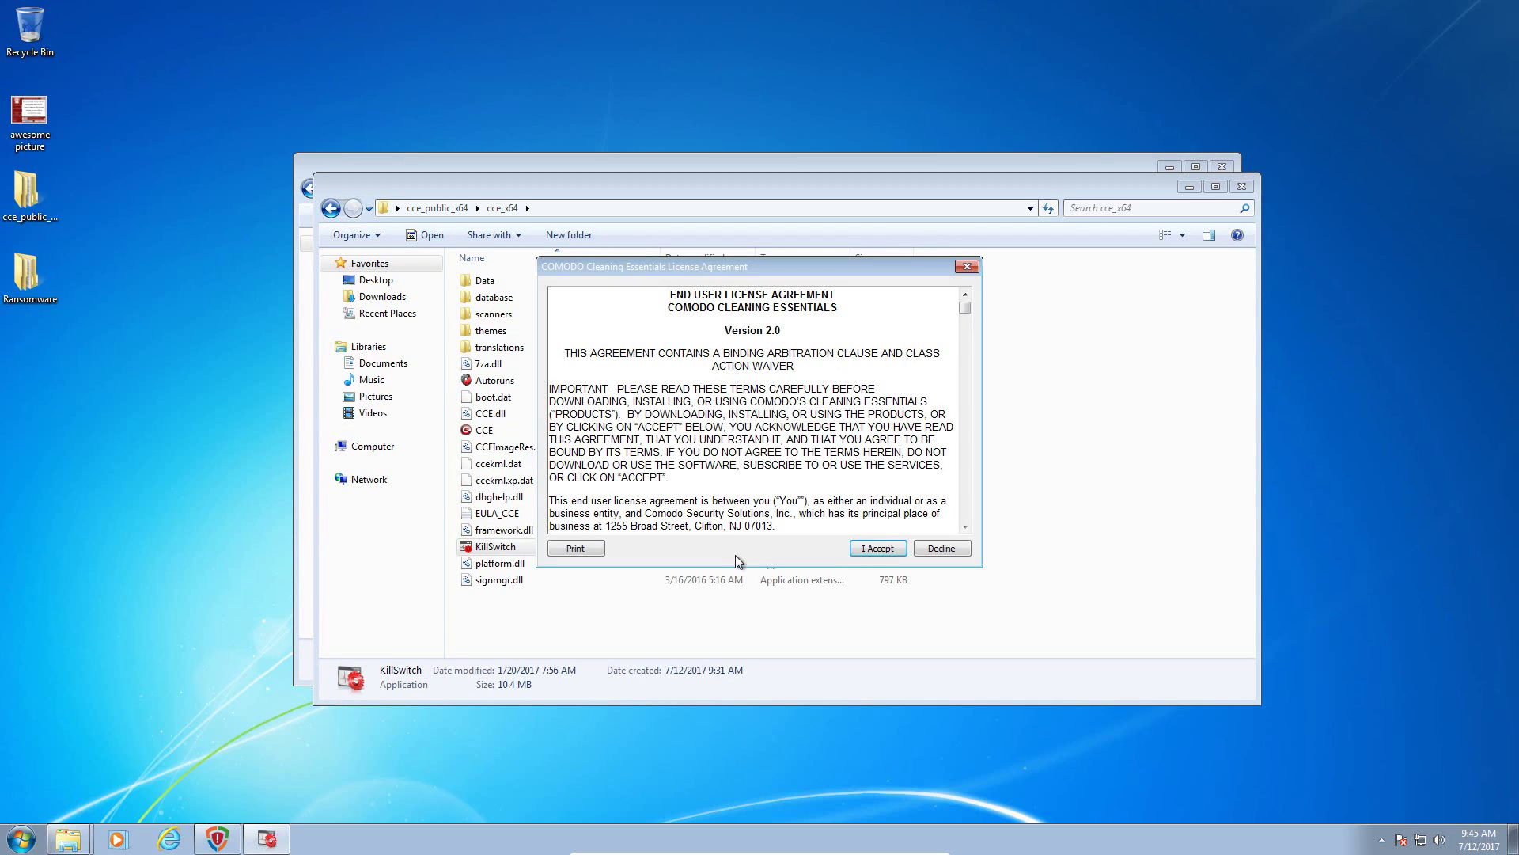
click(877, 549)
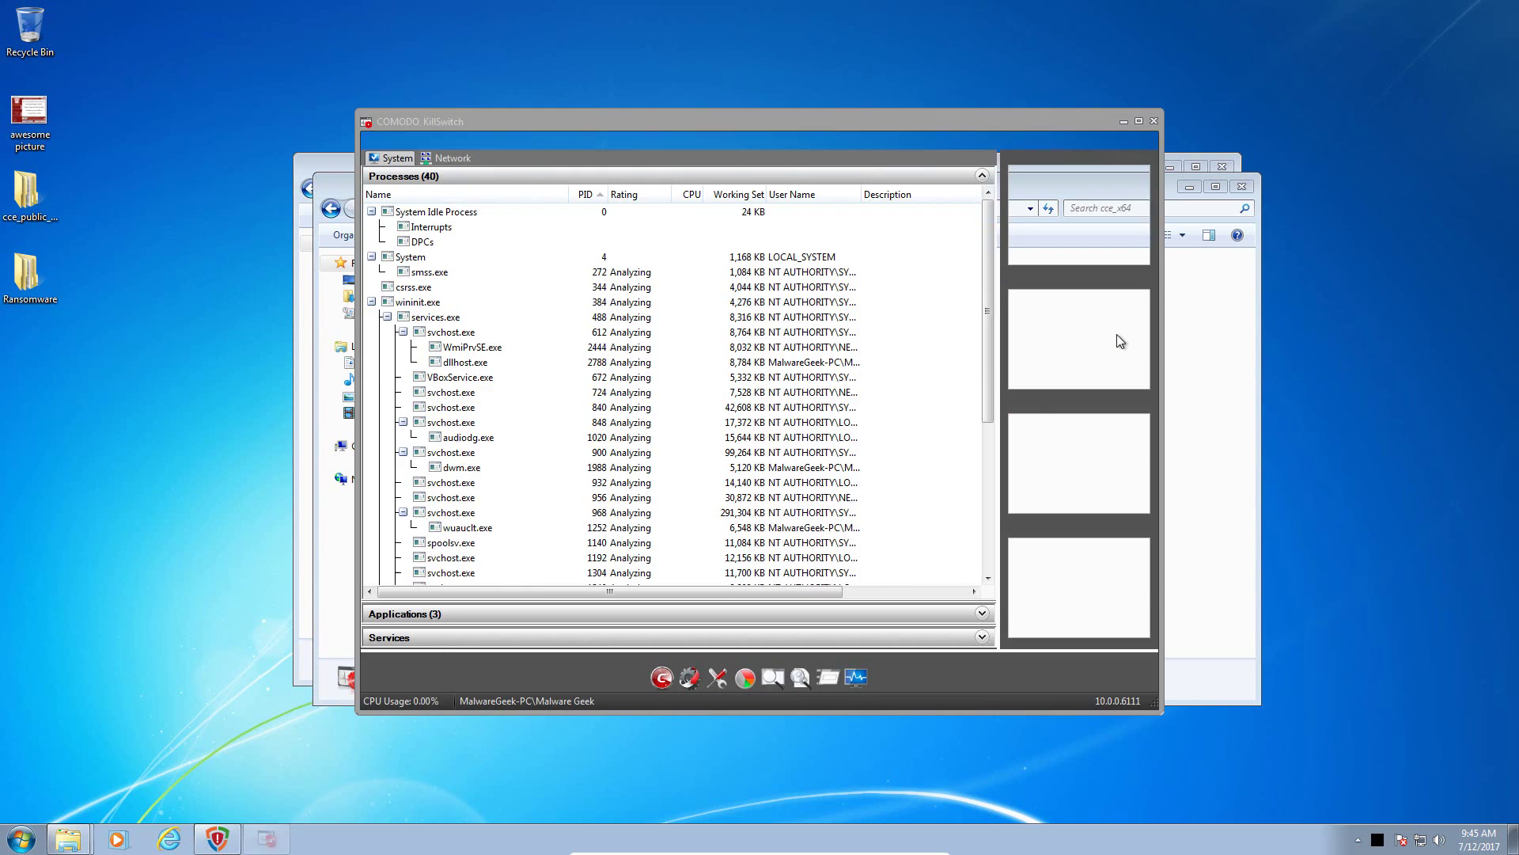
click(477, 141)
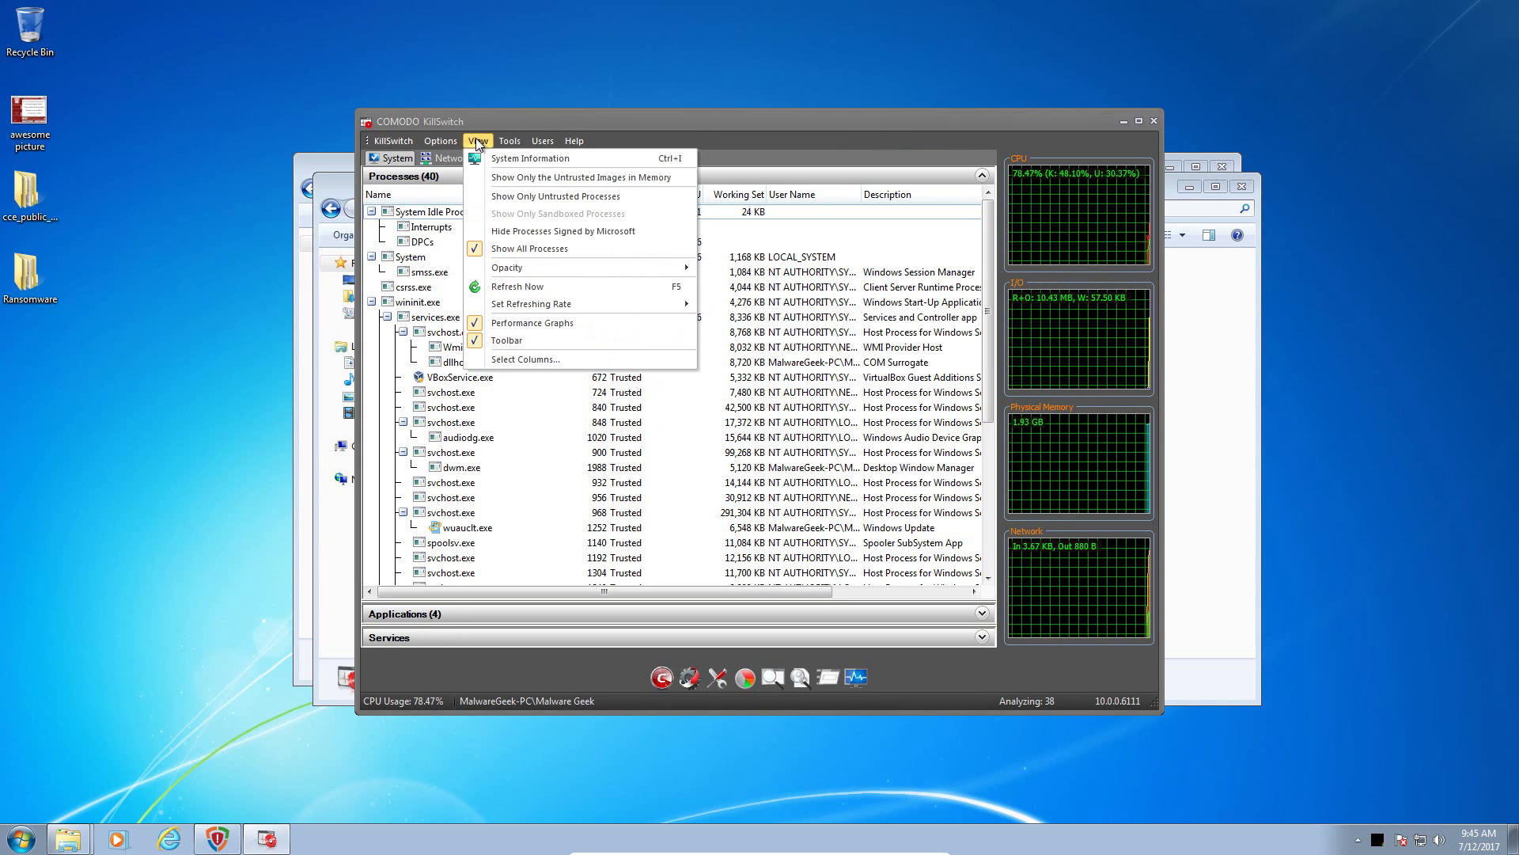
click(511, 196)
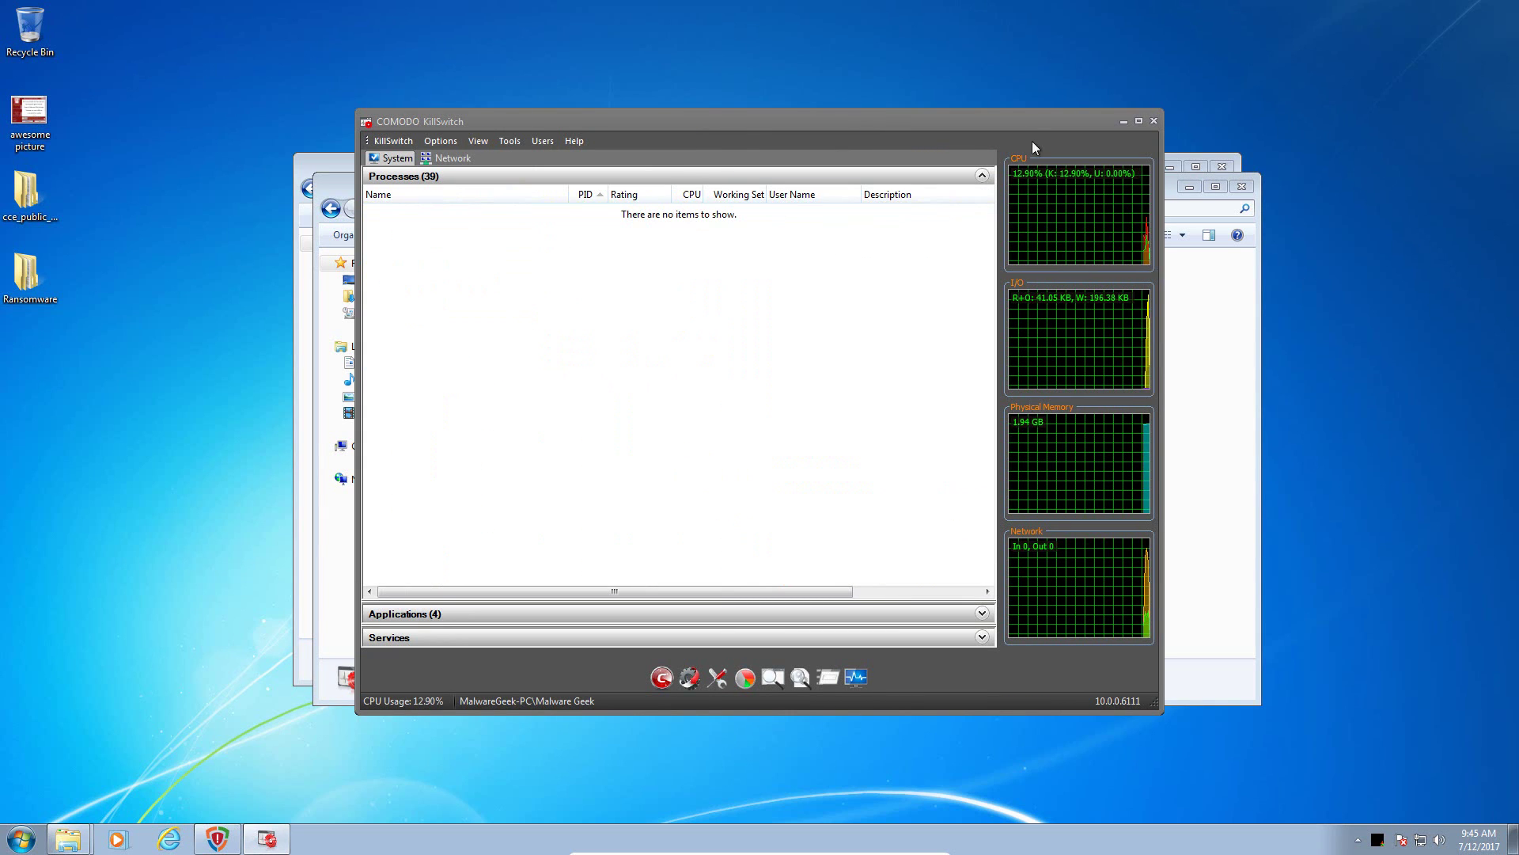
Resize KillSwitch beside the Ransomware folder and close the cce_x64 window
drag(367, 110, 685, 320)
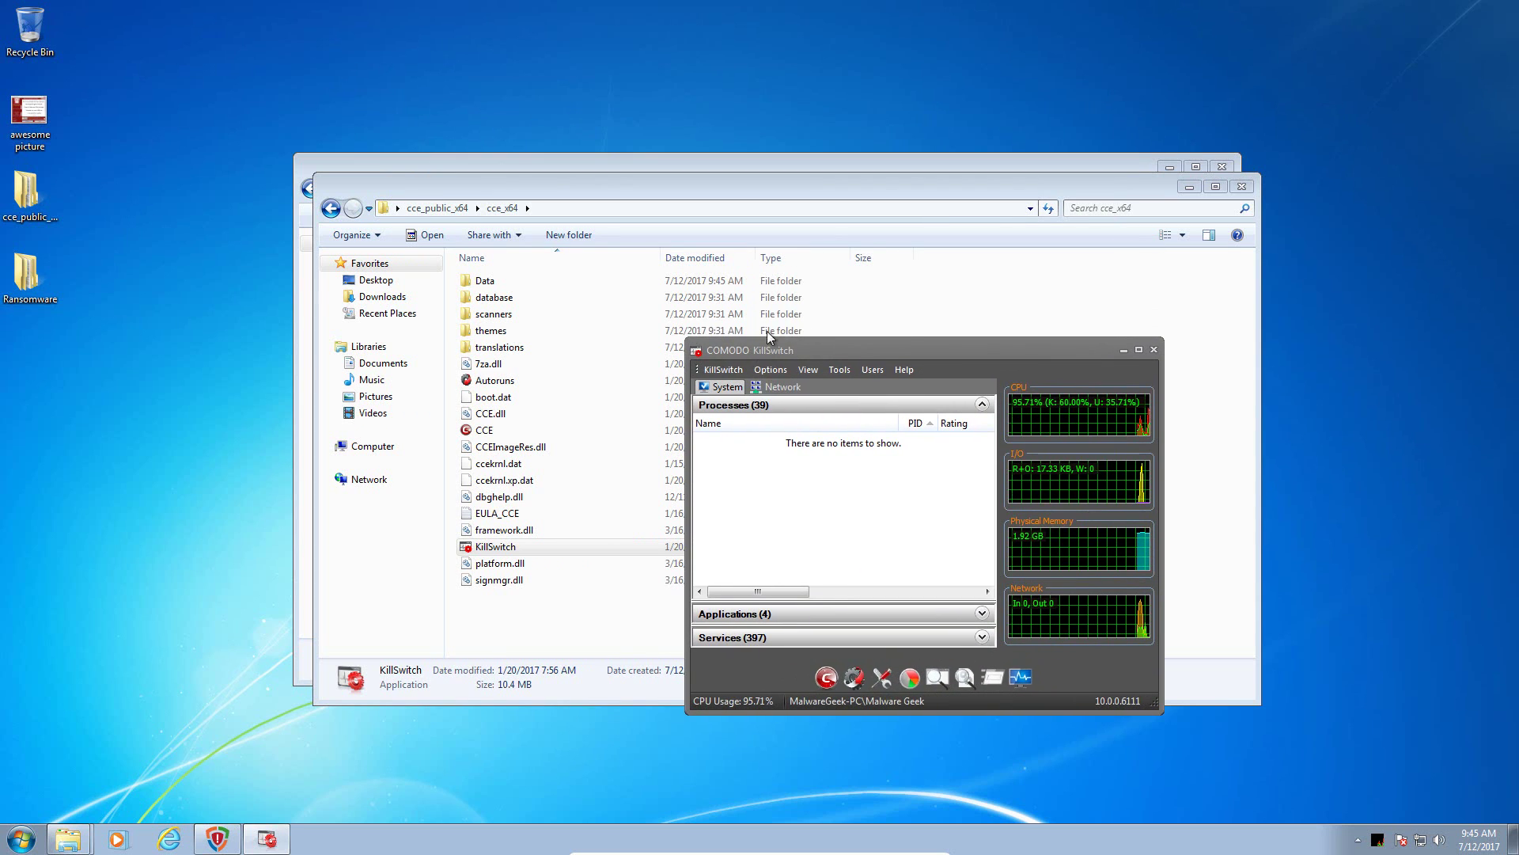
drag(791, 329, 1092, 349)
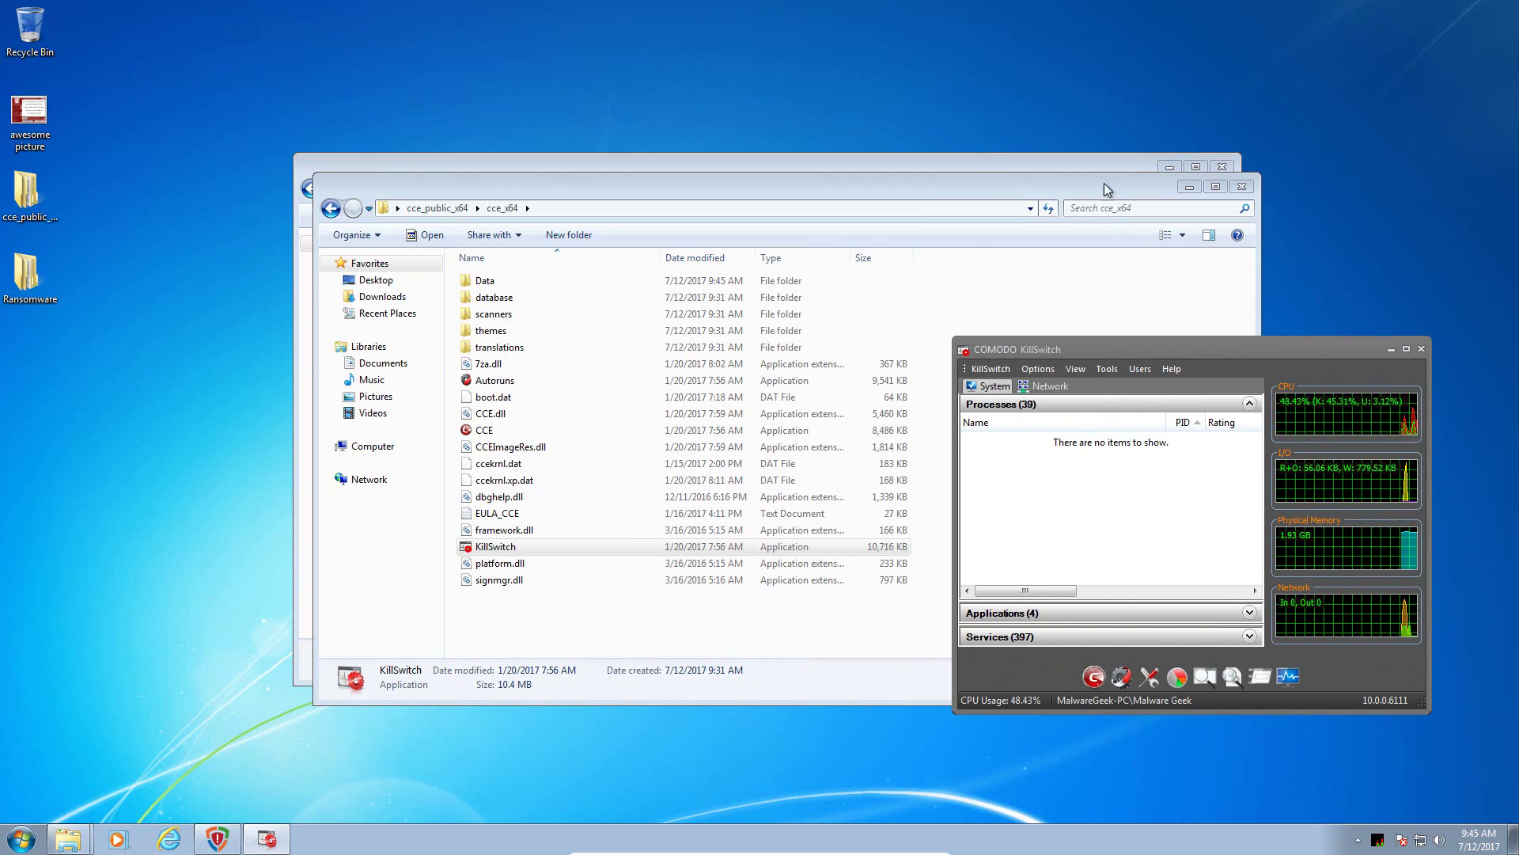
click(1241, 186)
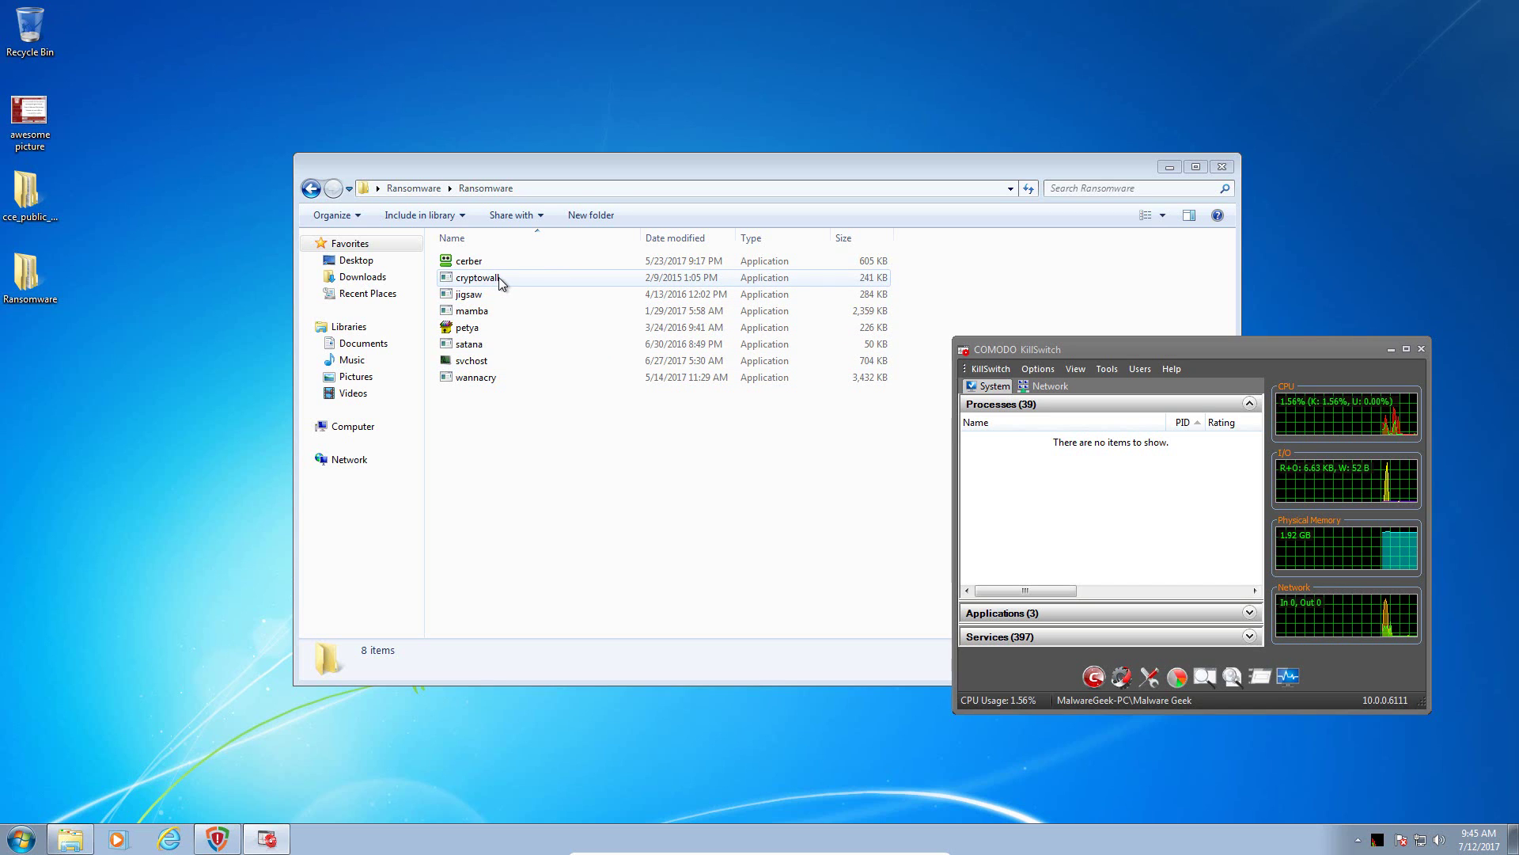
Run cryptowall, dismiss its alert, confirm Documents and Pictures are intact, and reopen Ransomware
double_click(477, 277)
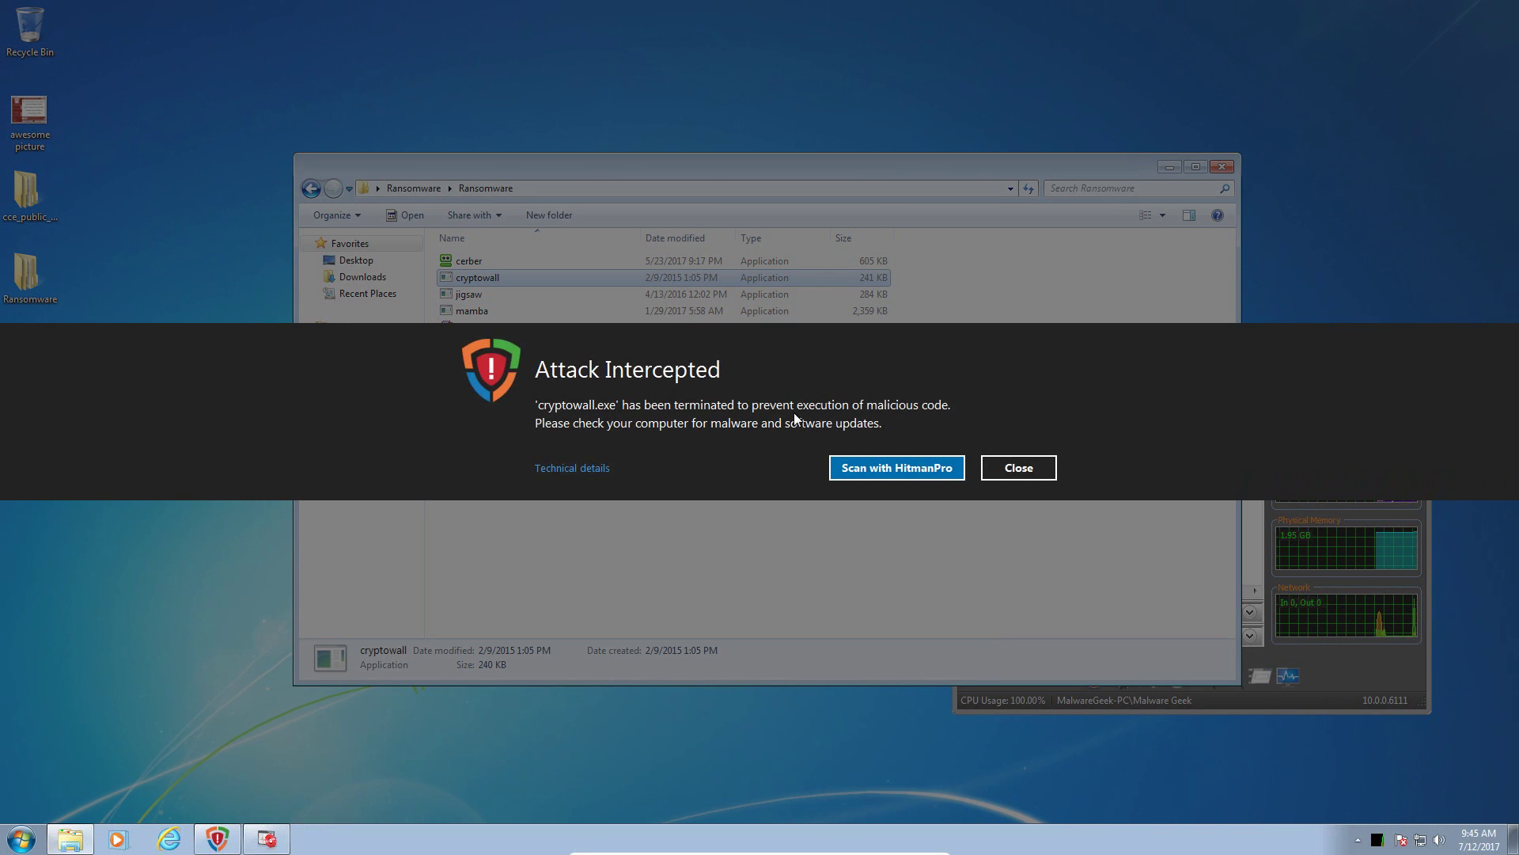
click(1019, 467)
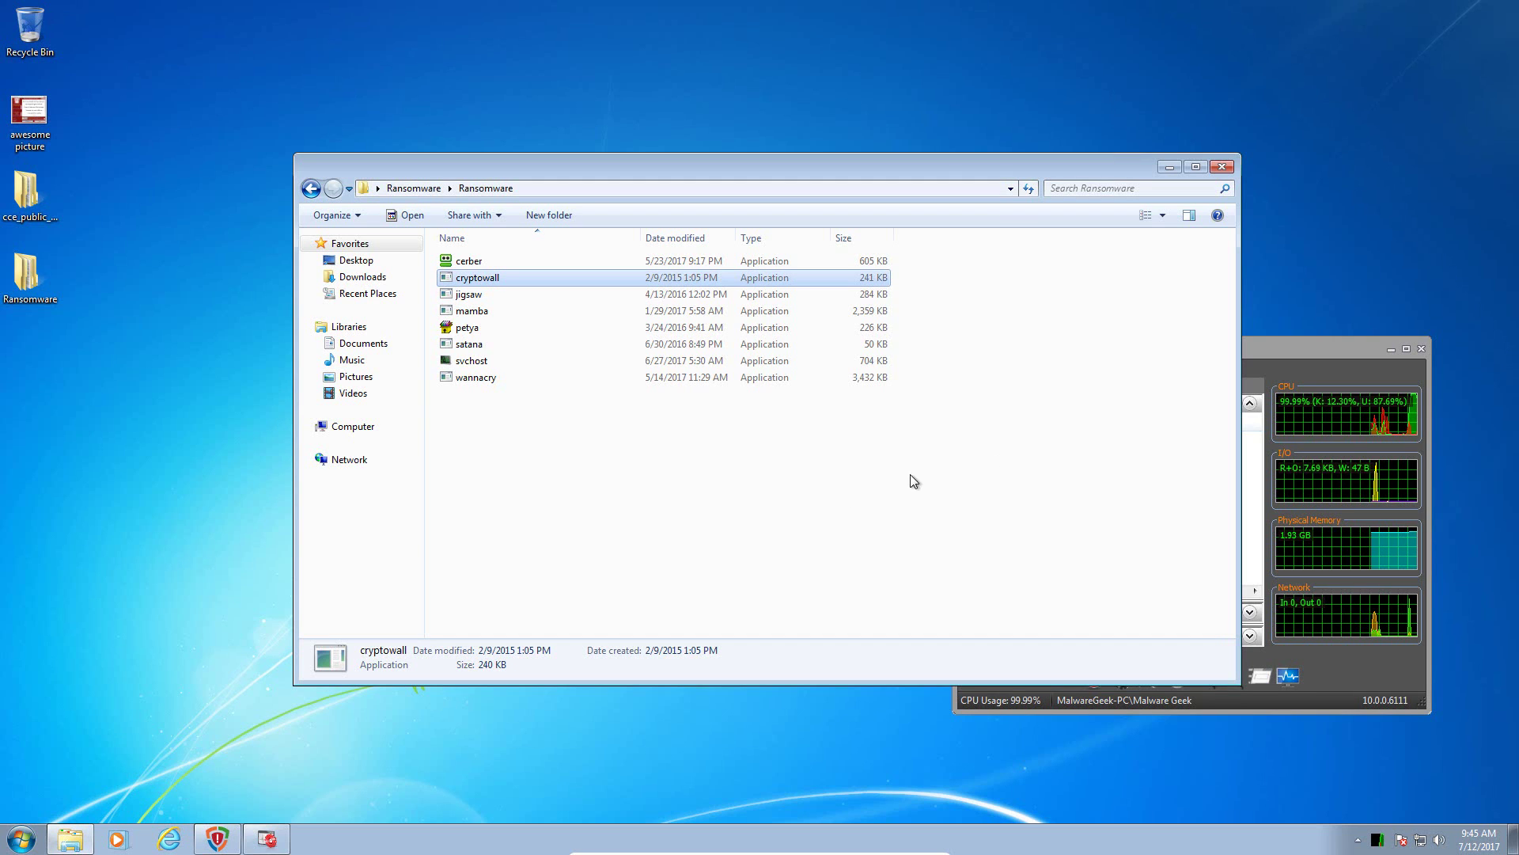
click(372, 346)
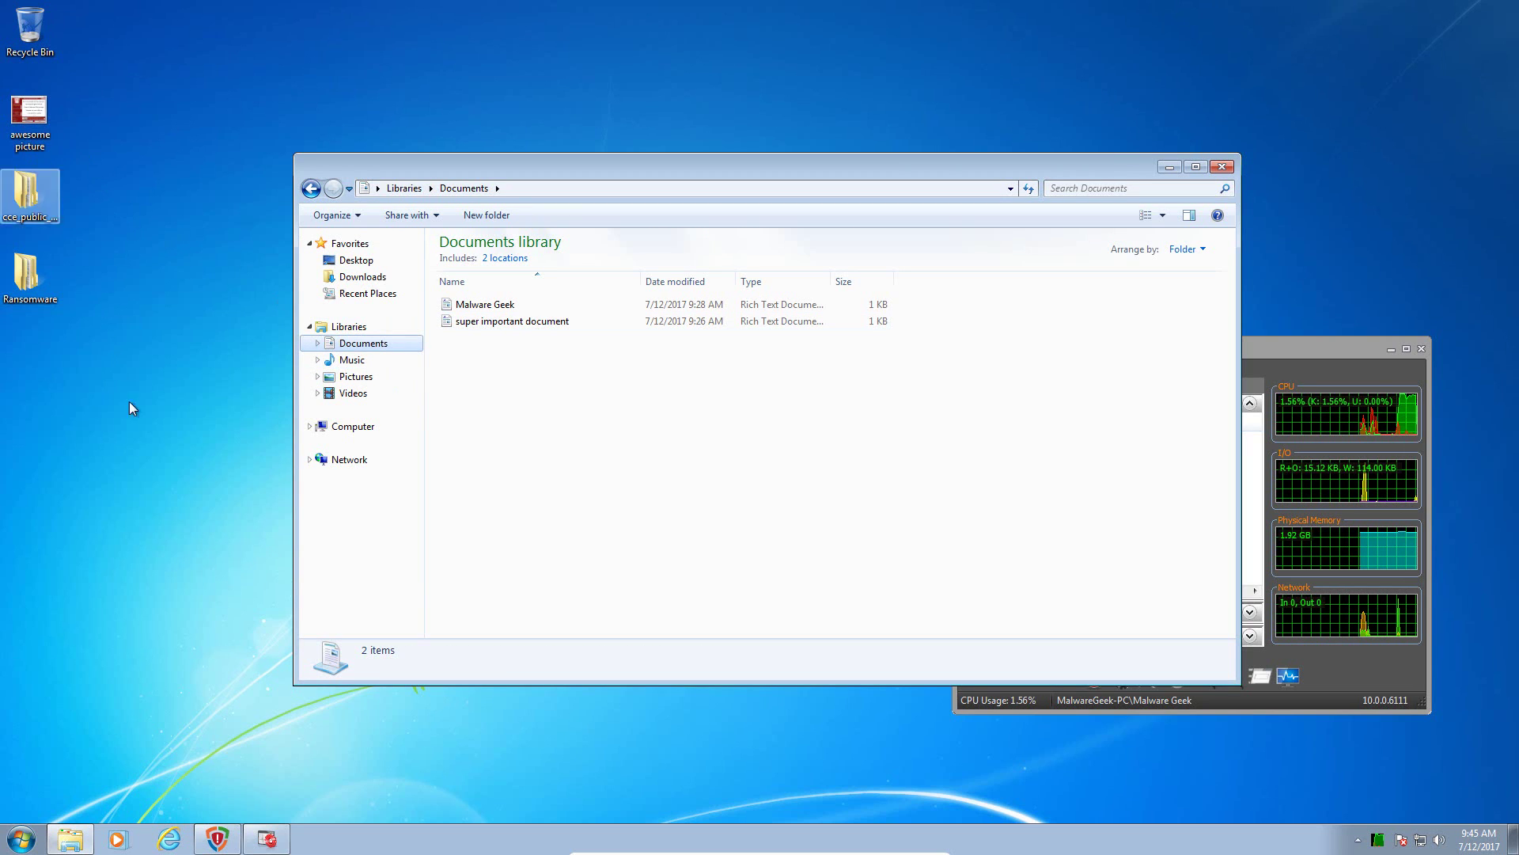
click(386, 377)
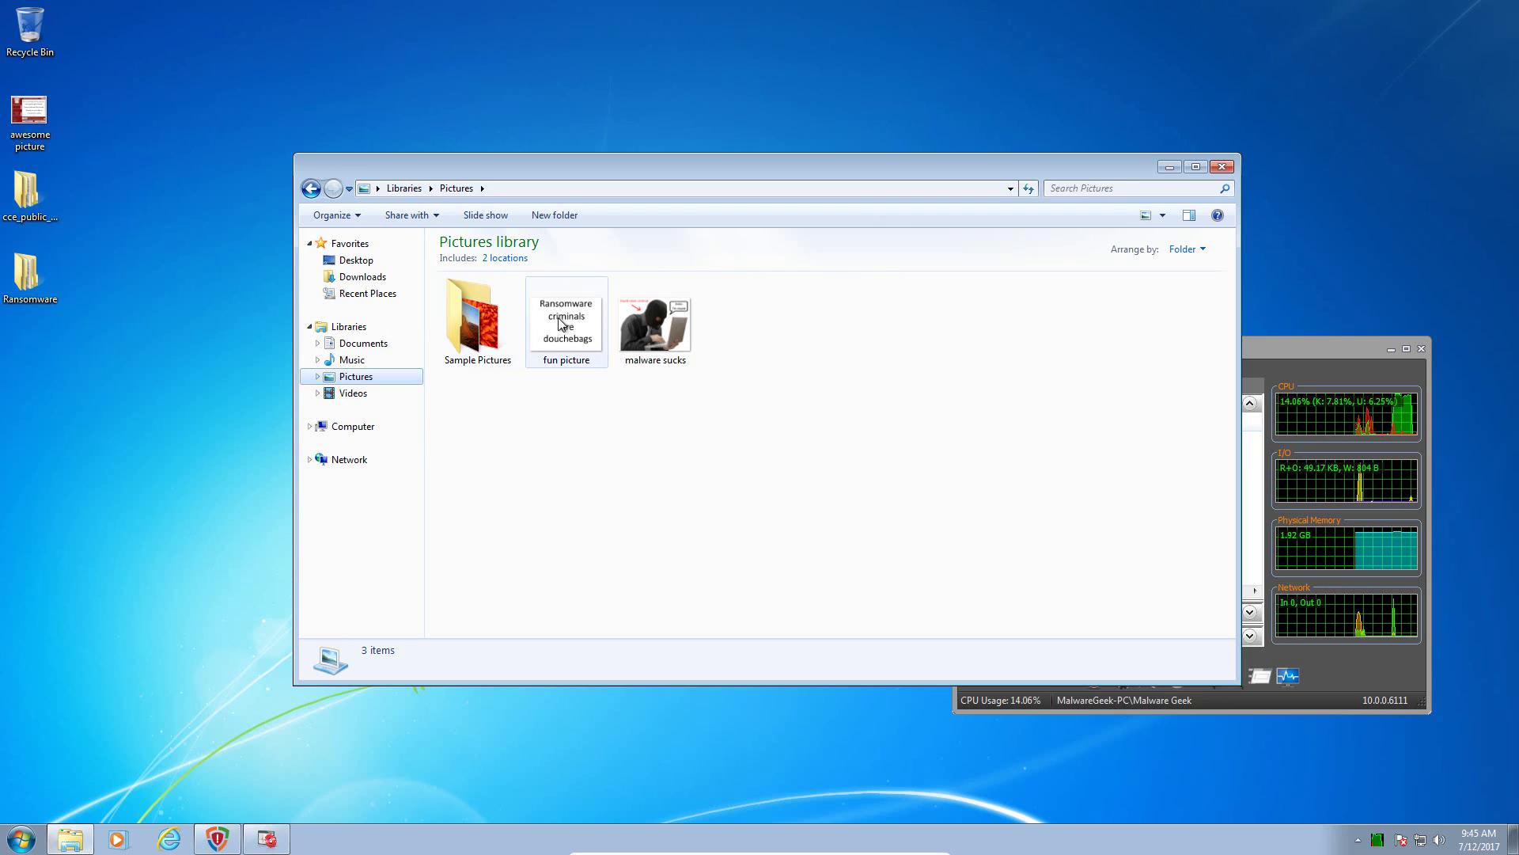
click(1223, 166)
double_click(26, 275)
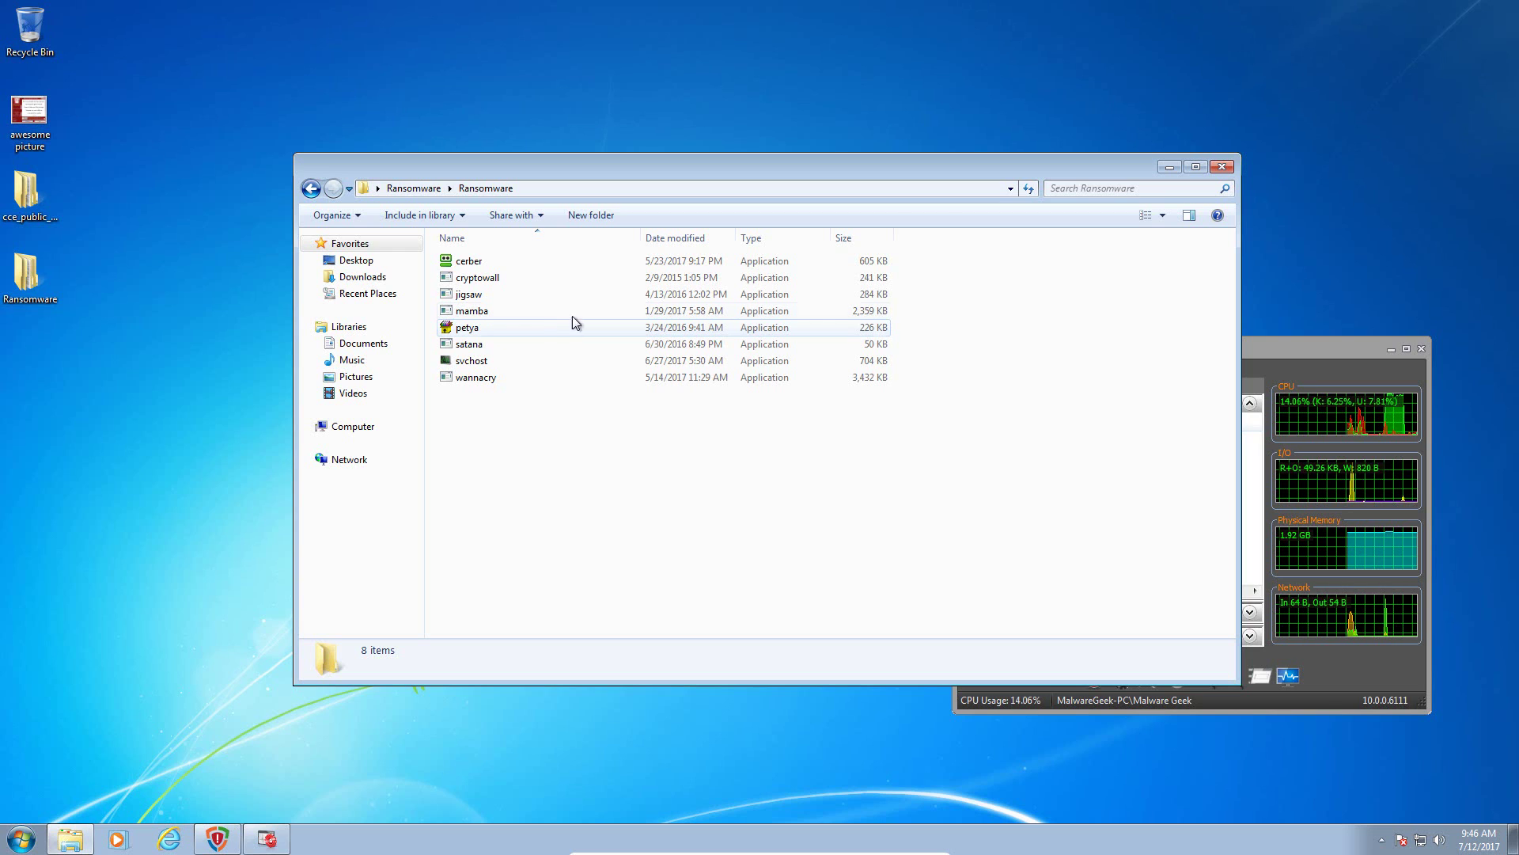
Run wannacry, dismiss the DiskPart 6.1 termination alert, and find .rtf.WNCRY files in Documents
double_click(498, 378)
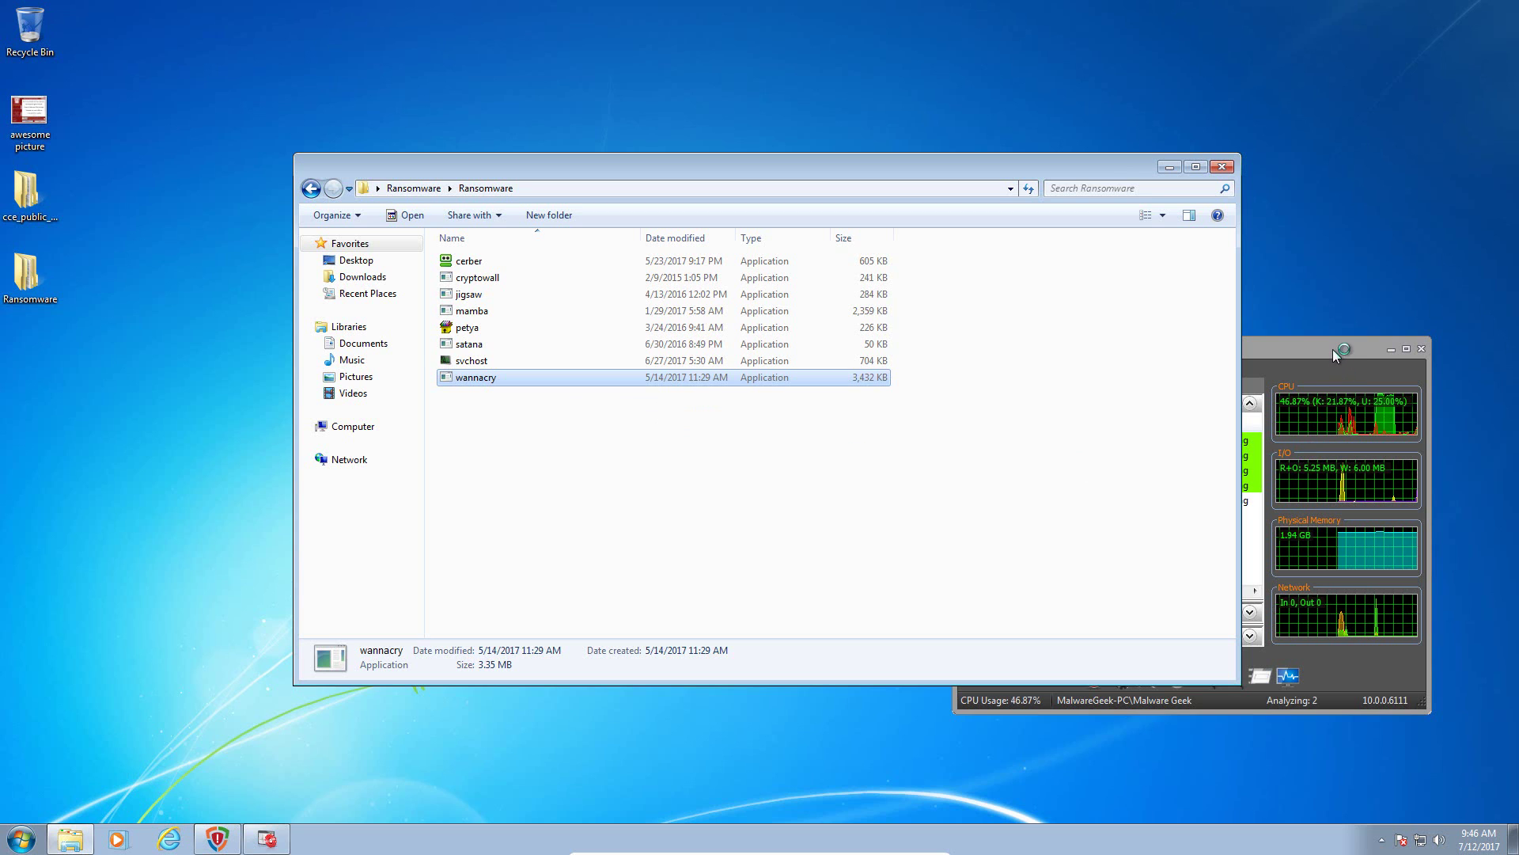
drag(1332, 345, 1318, 240)
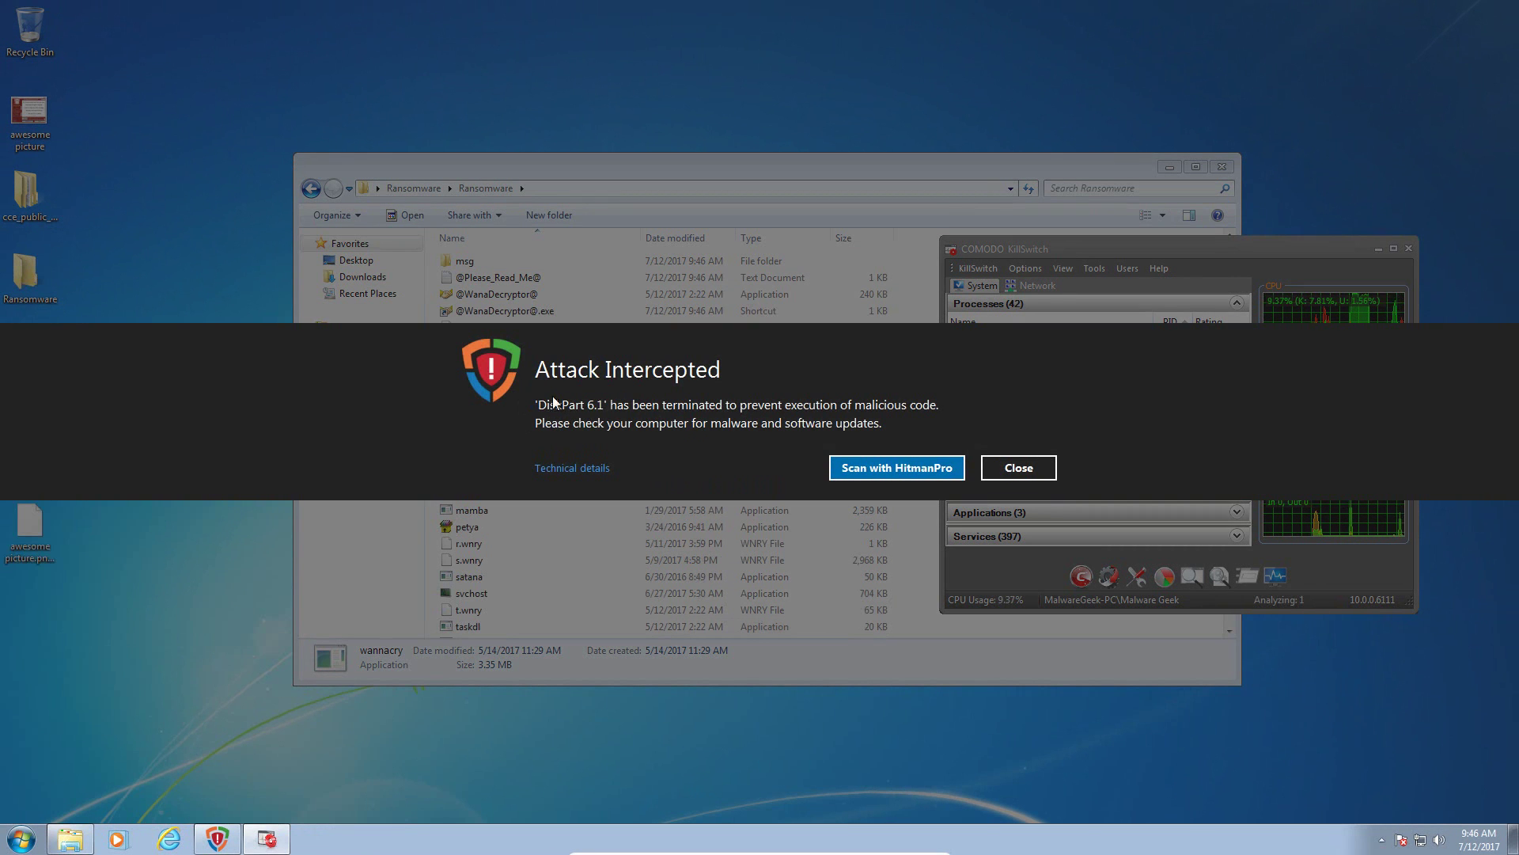
click(1023, 472)
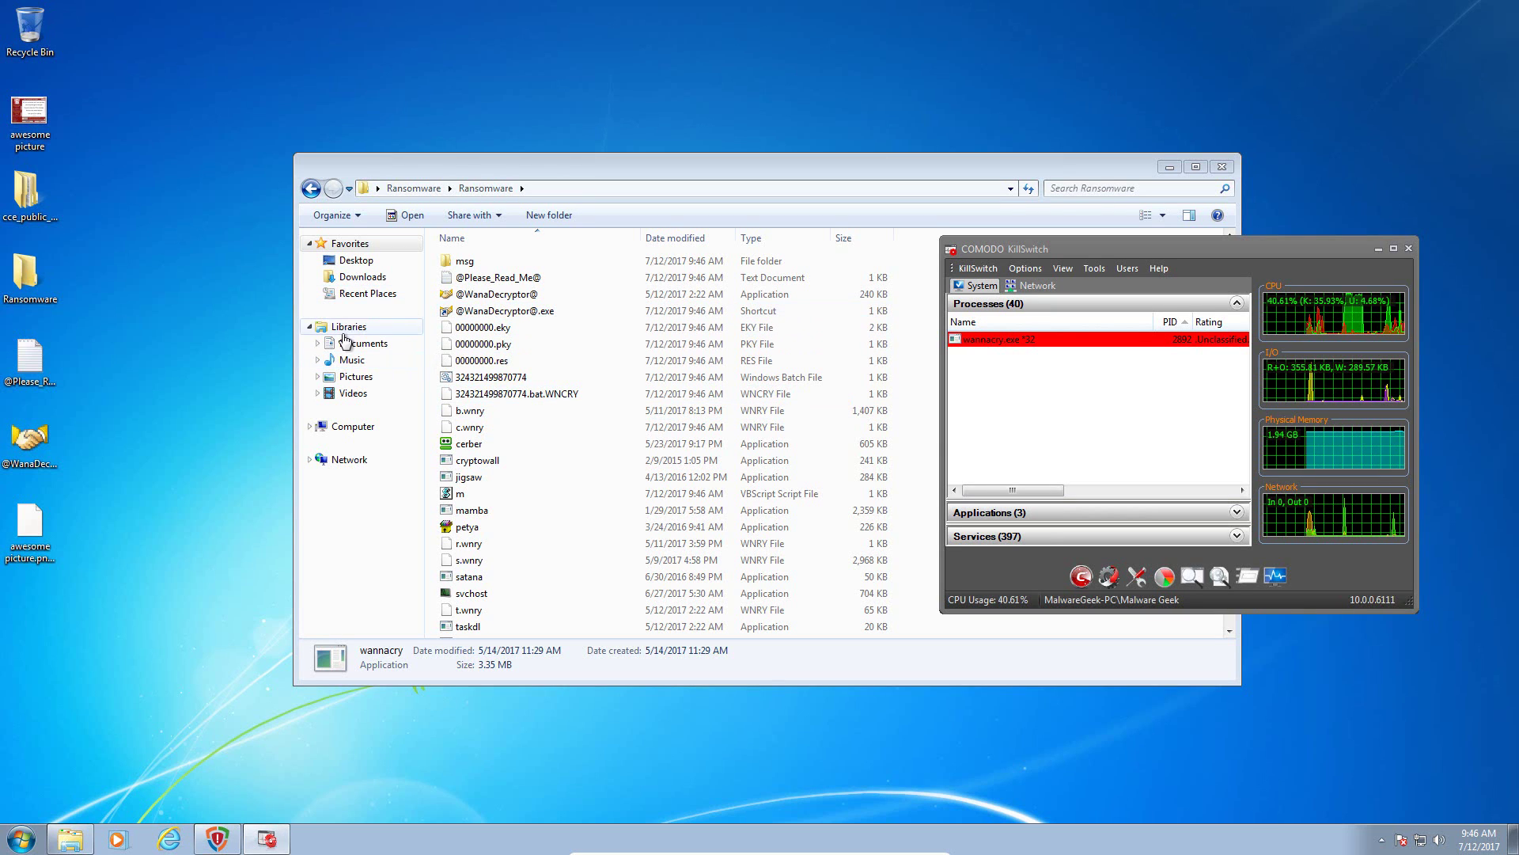
click(367, 349)
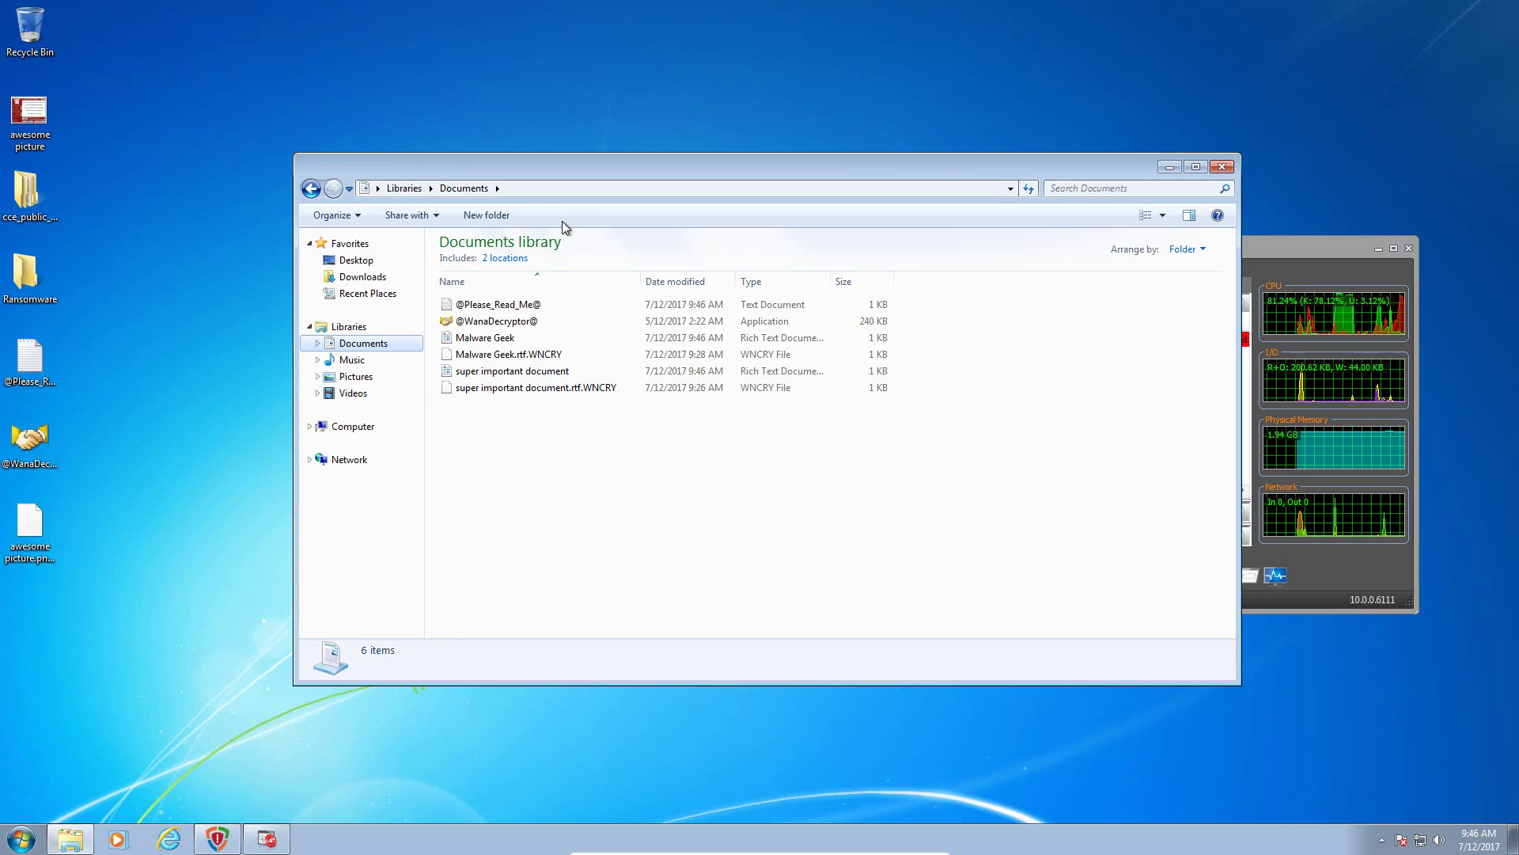
Open and close the Malware Geek and super important documents to confirm they still read
double_click(571, 337)
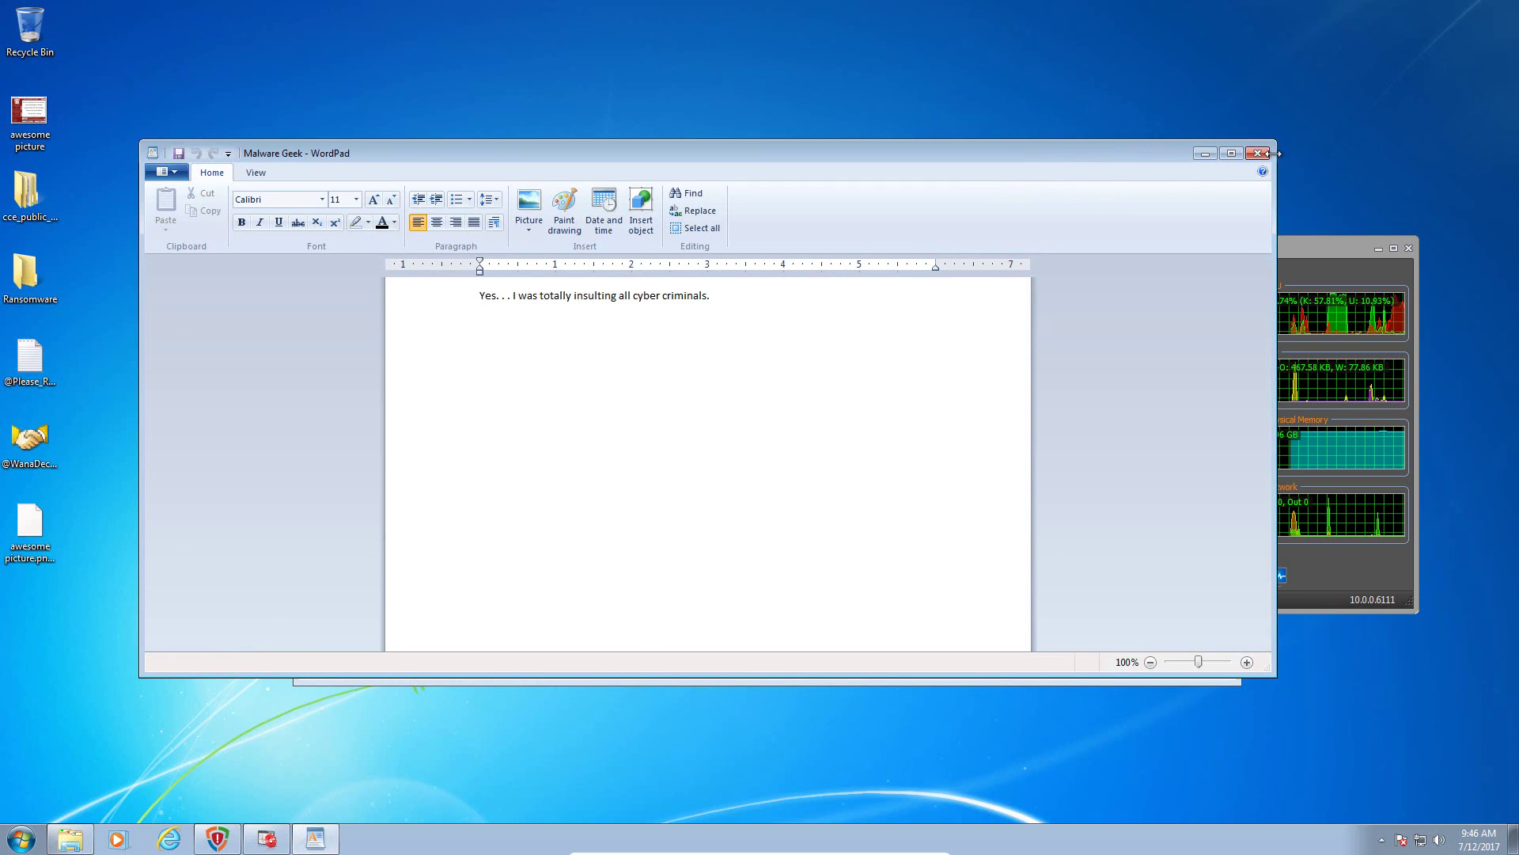
click(1265, 153)
double_click(583, 371)
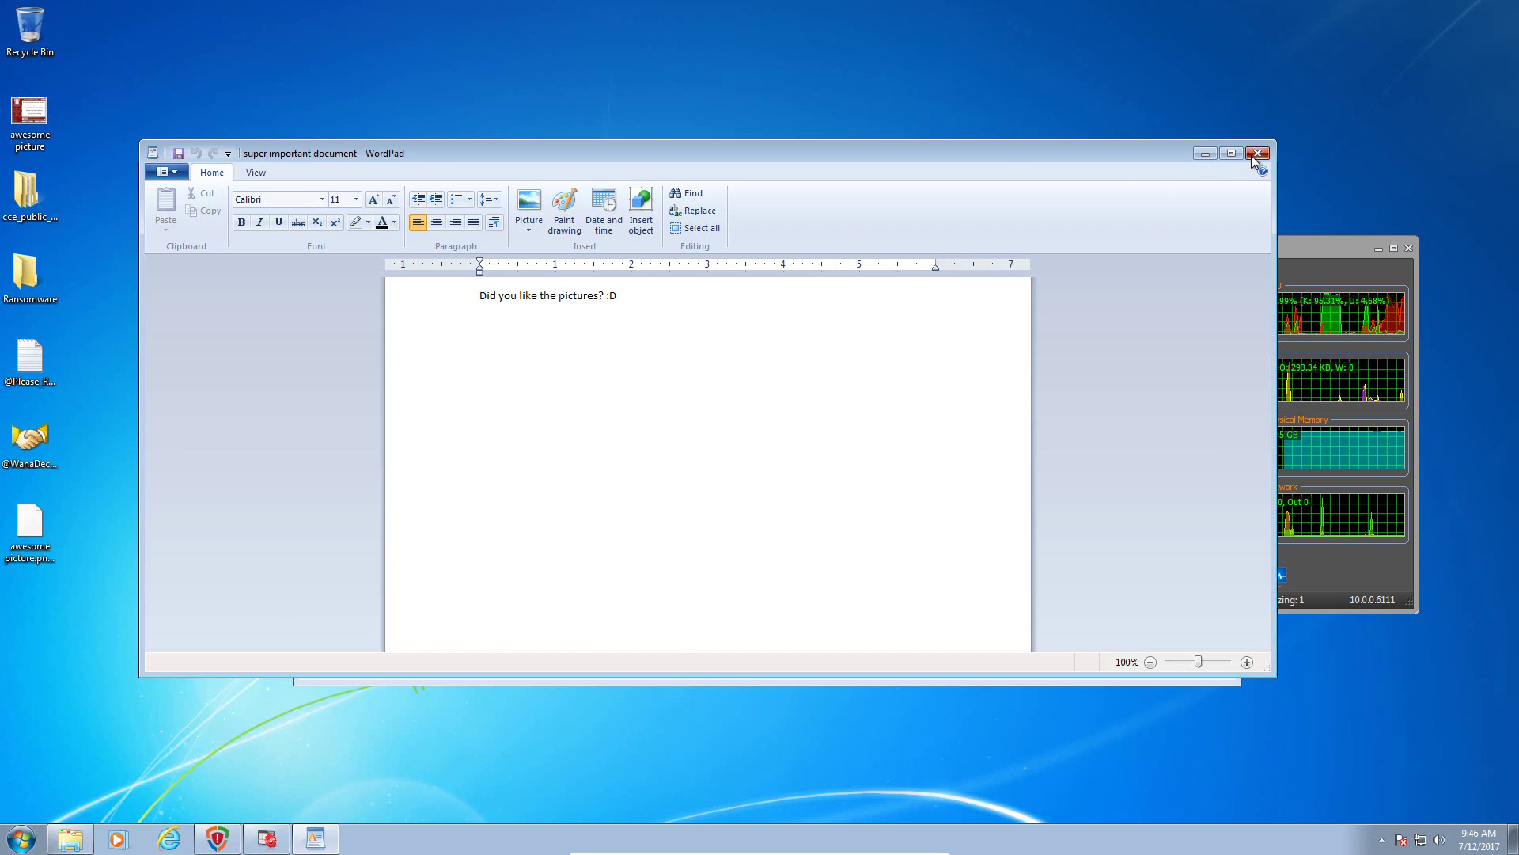
click(1256, 154)
Check the Pictures library, Sample Pictures, and the desktop awesome picture still display
click(376, 380)
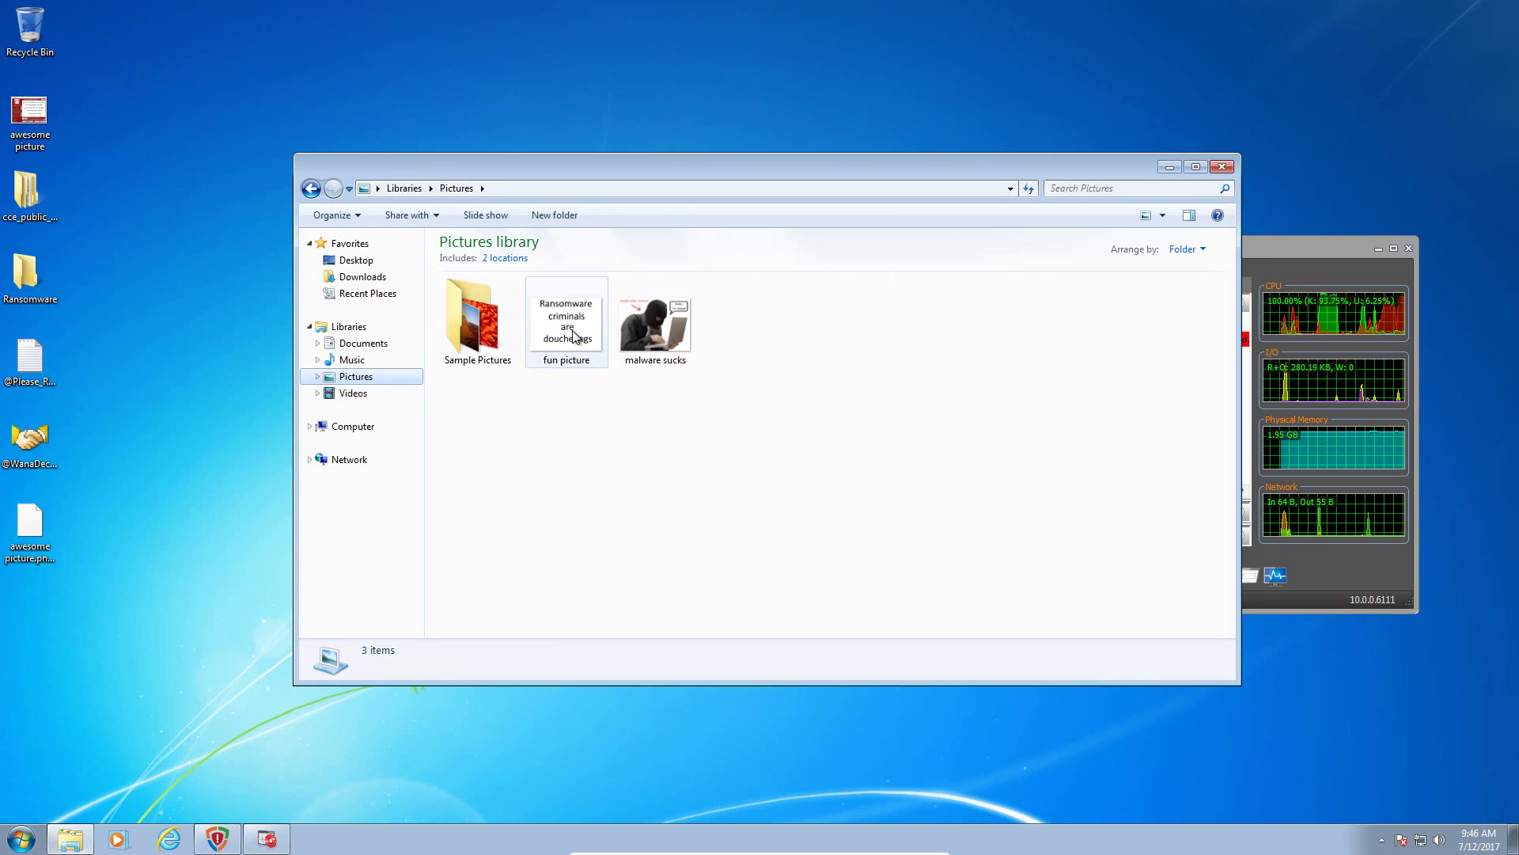
double_click(477, 319)
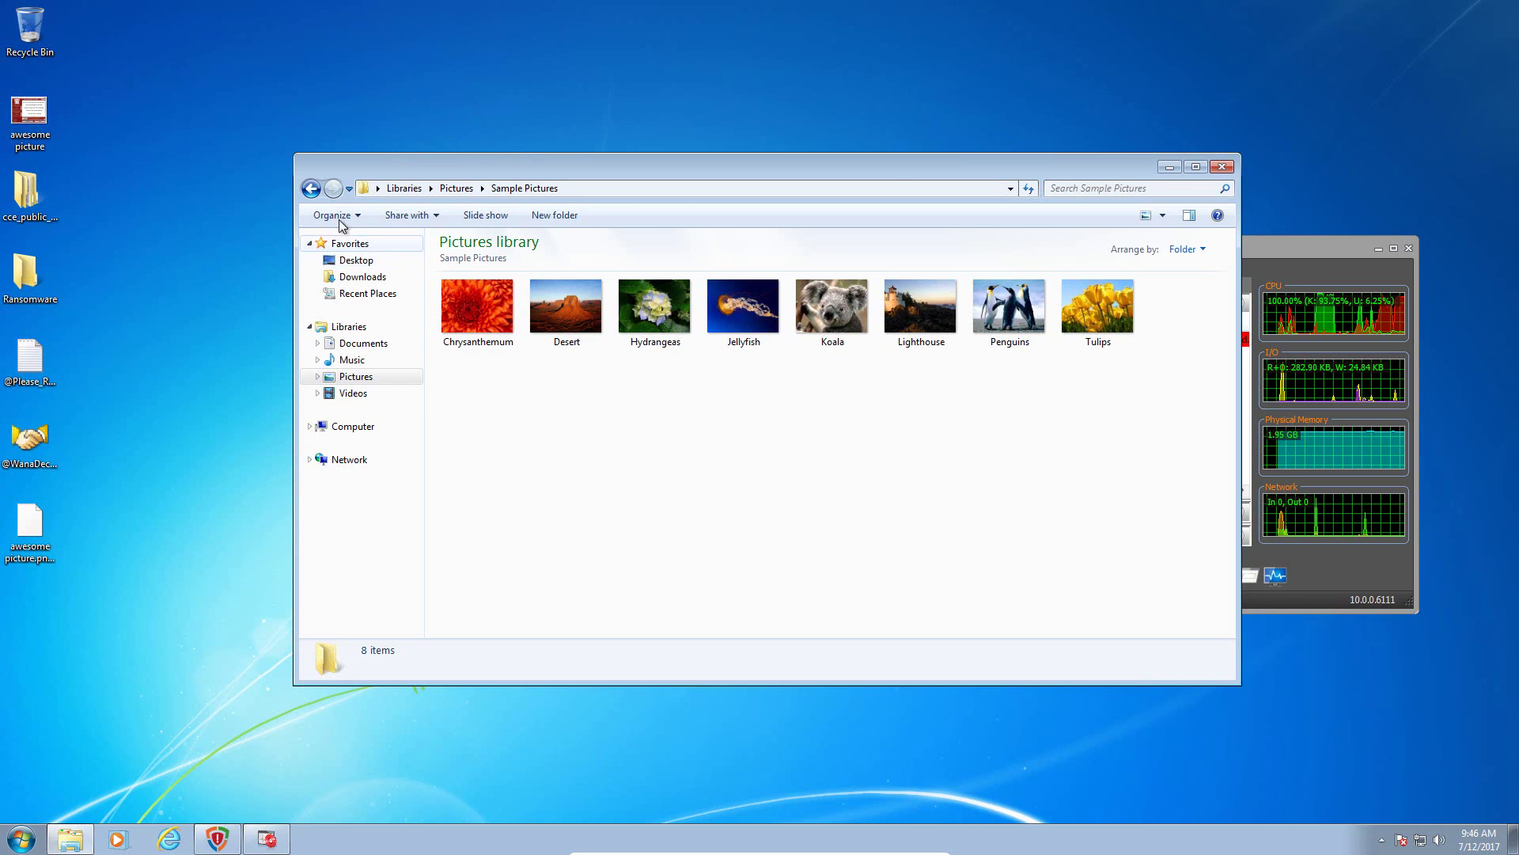
click(311, 189)
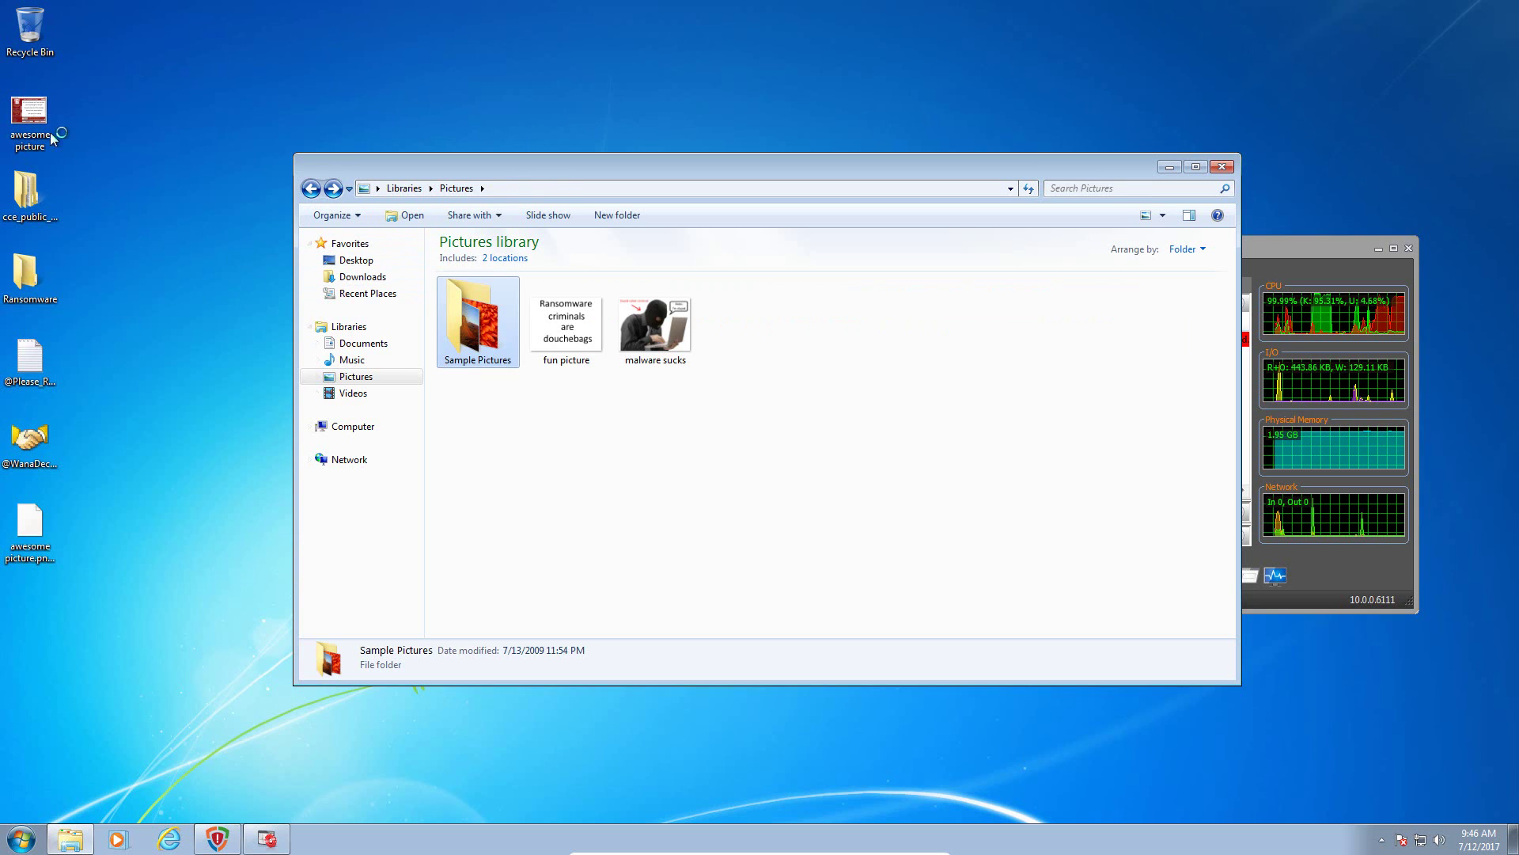
click(38, 122)
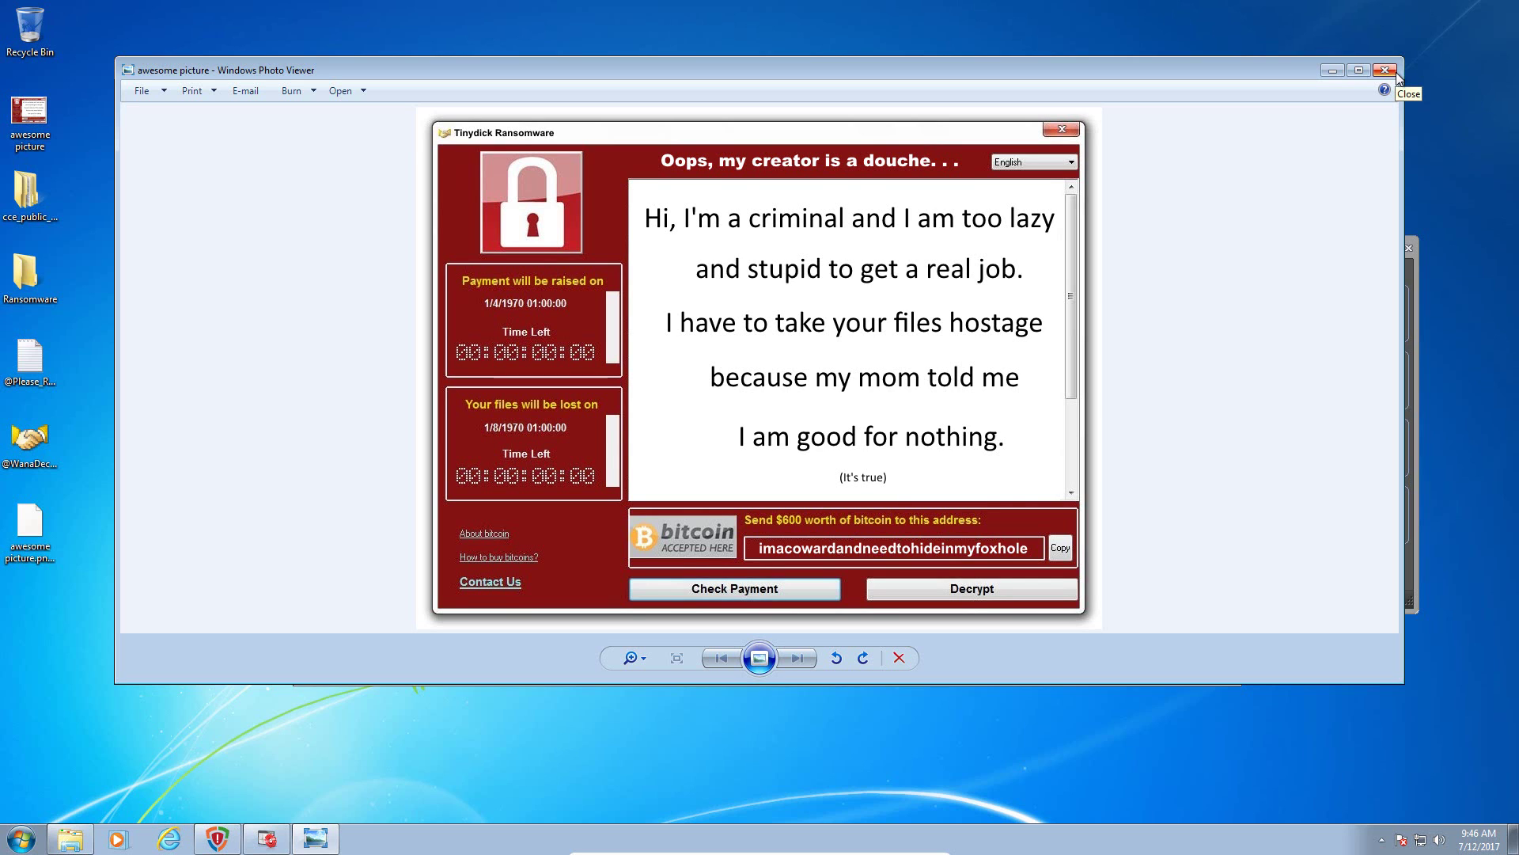
click(1395, 72)
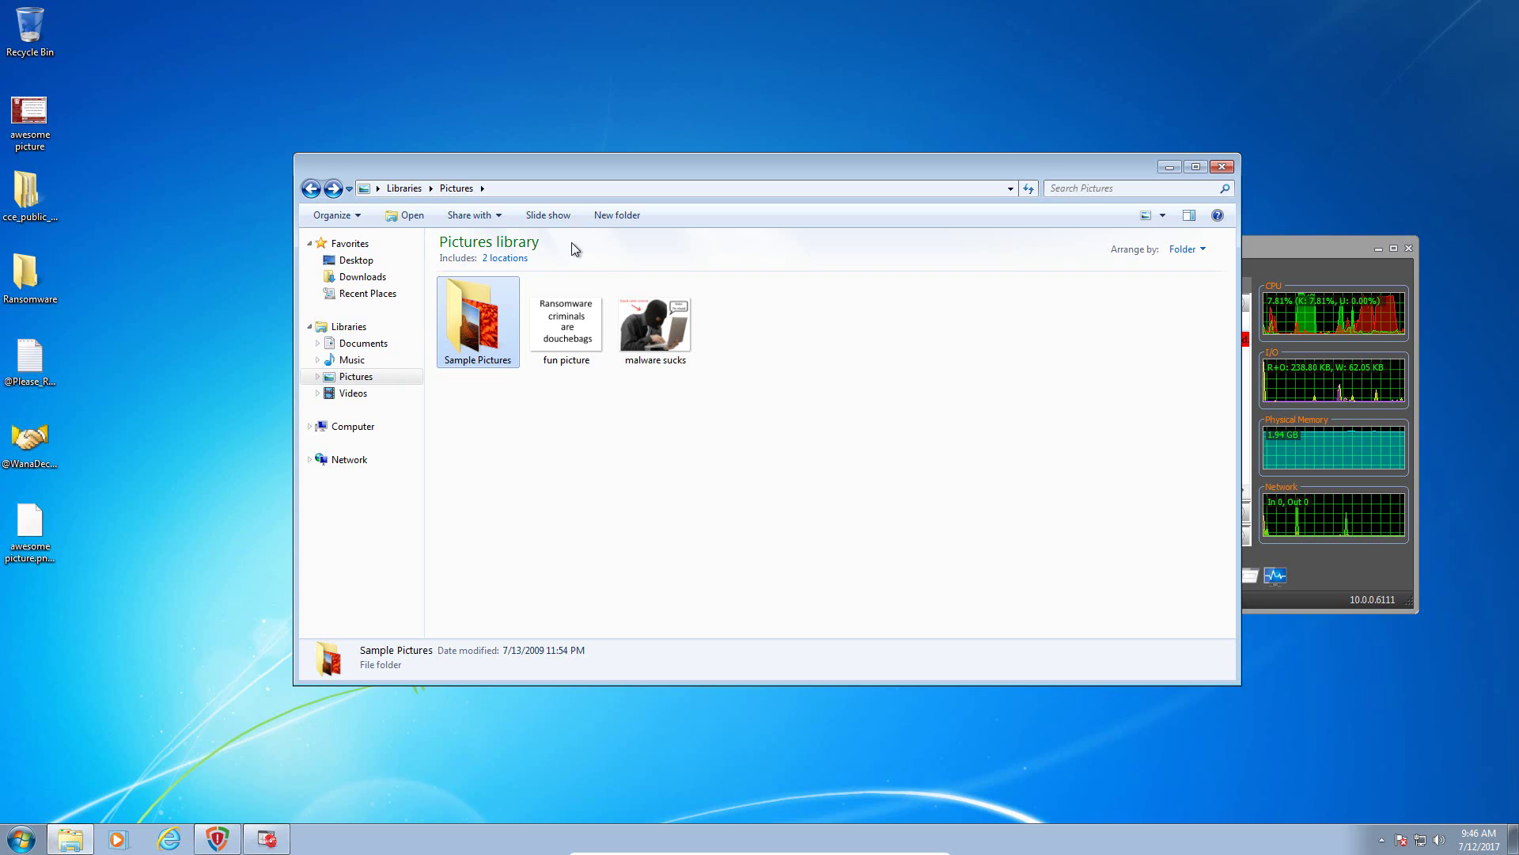
click(30, 528)
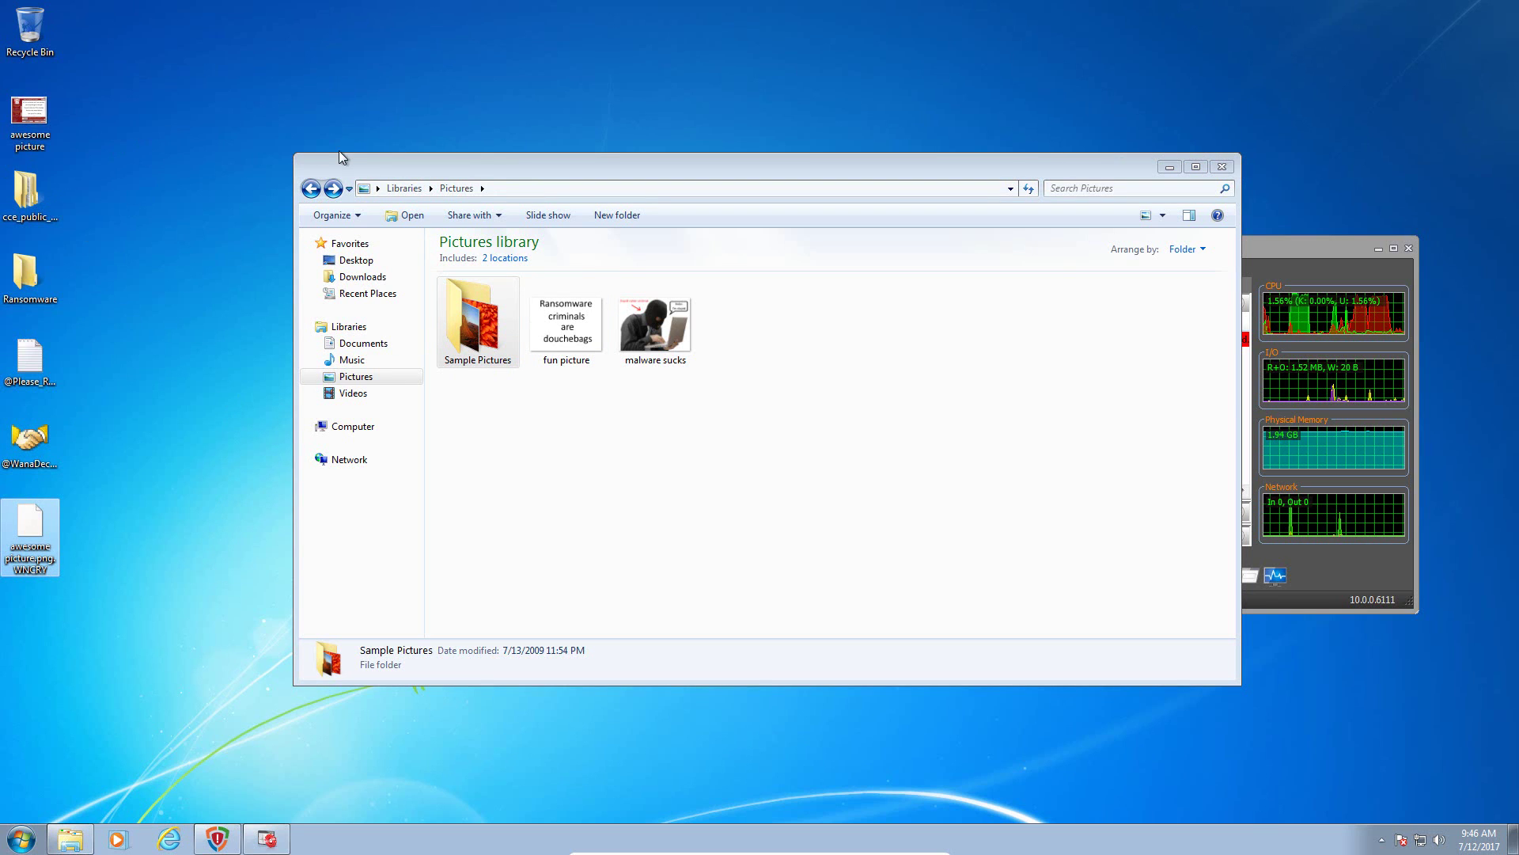
click(30, 114)
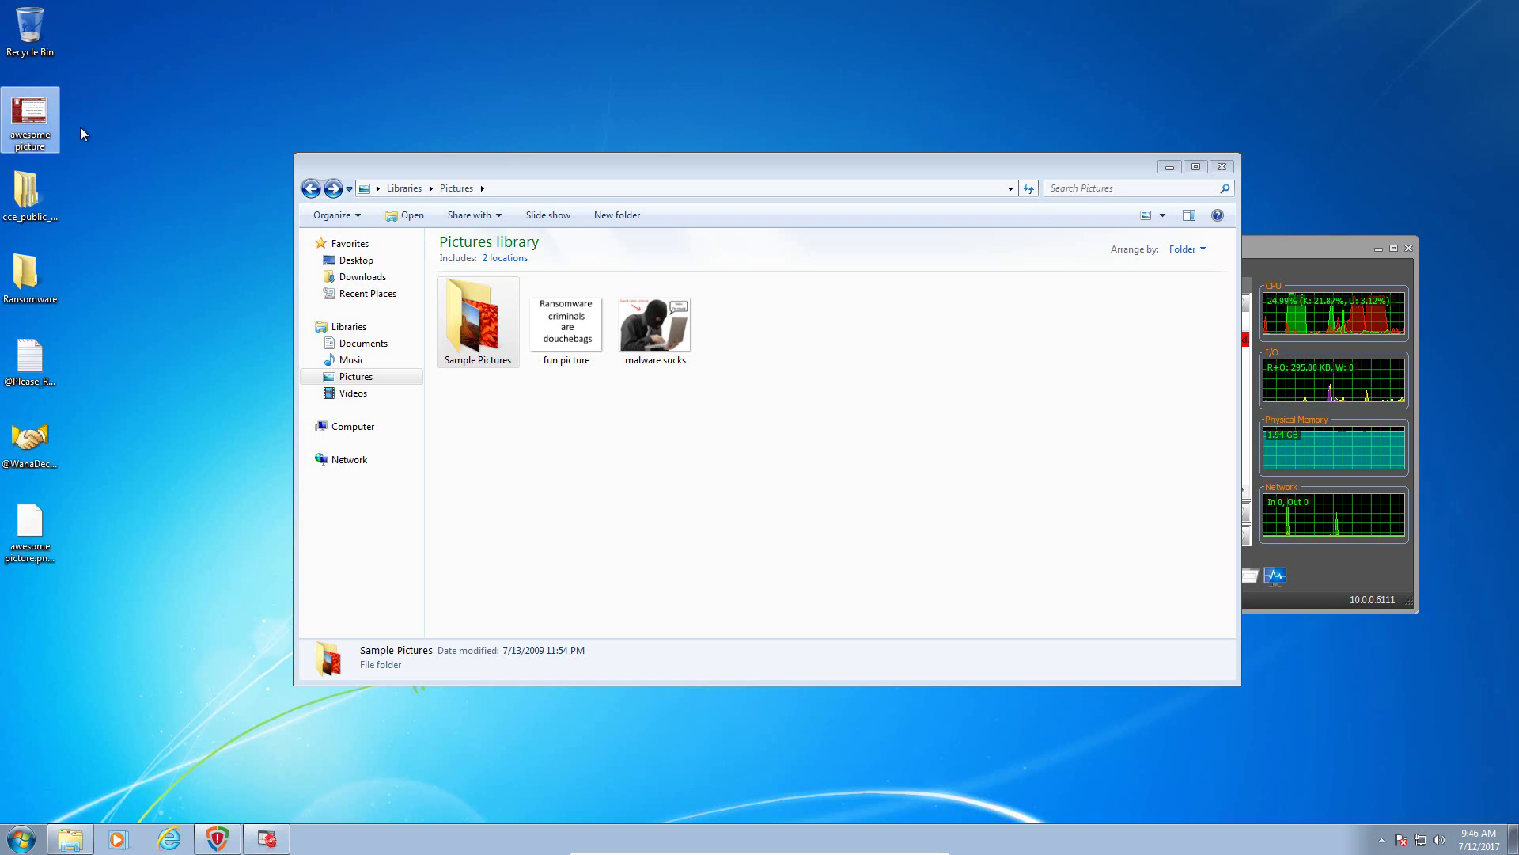
Inspect wannacry.exe in KillSwitch and in Task Manager's Processes list, then close Task Manager
click(1284, 245)
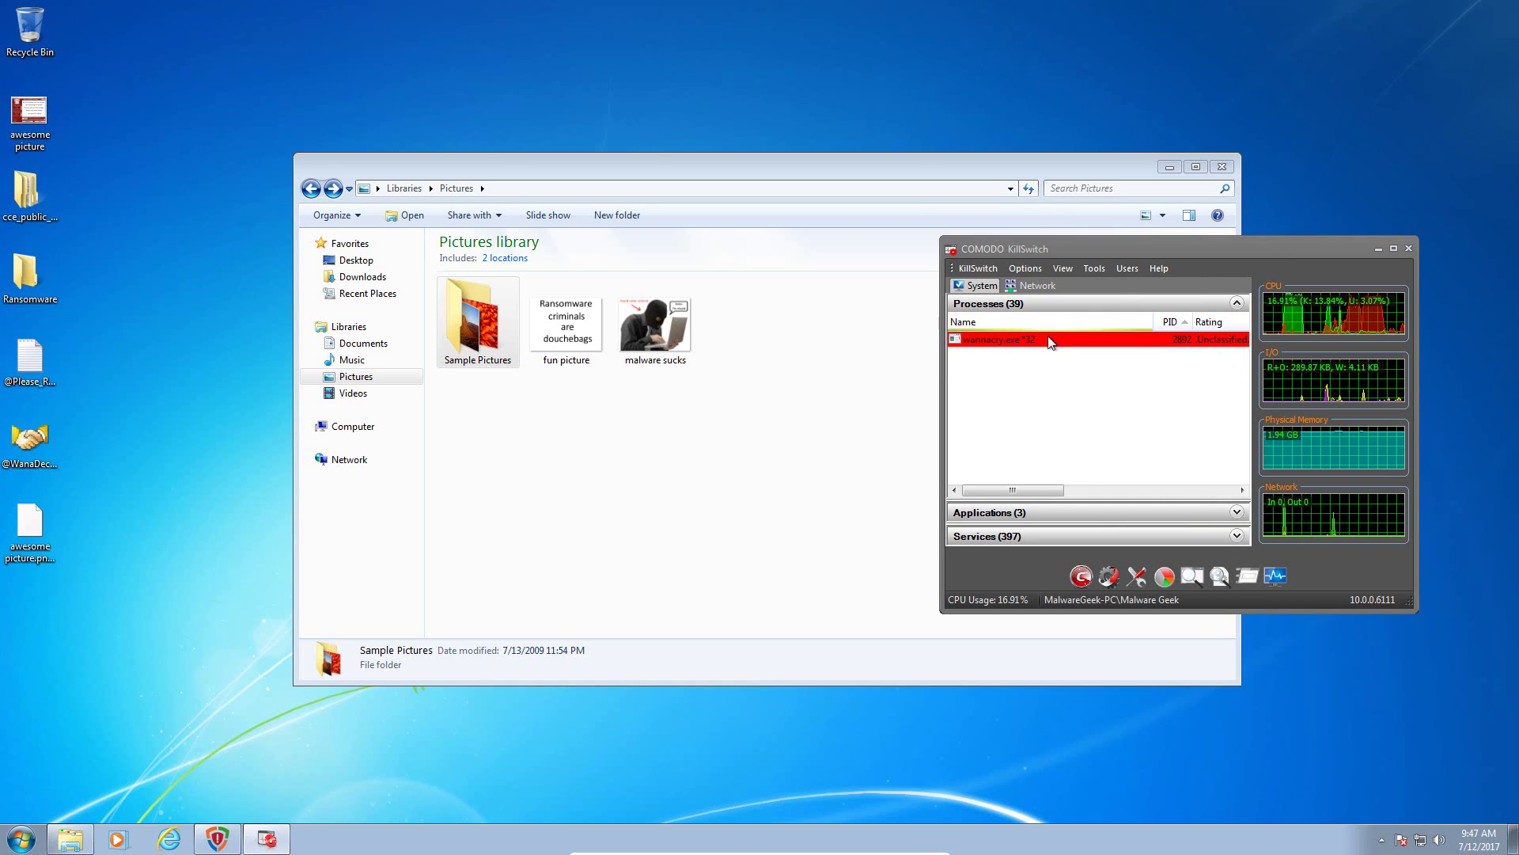
click(1024, 342)
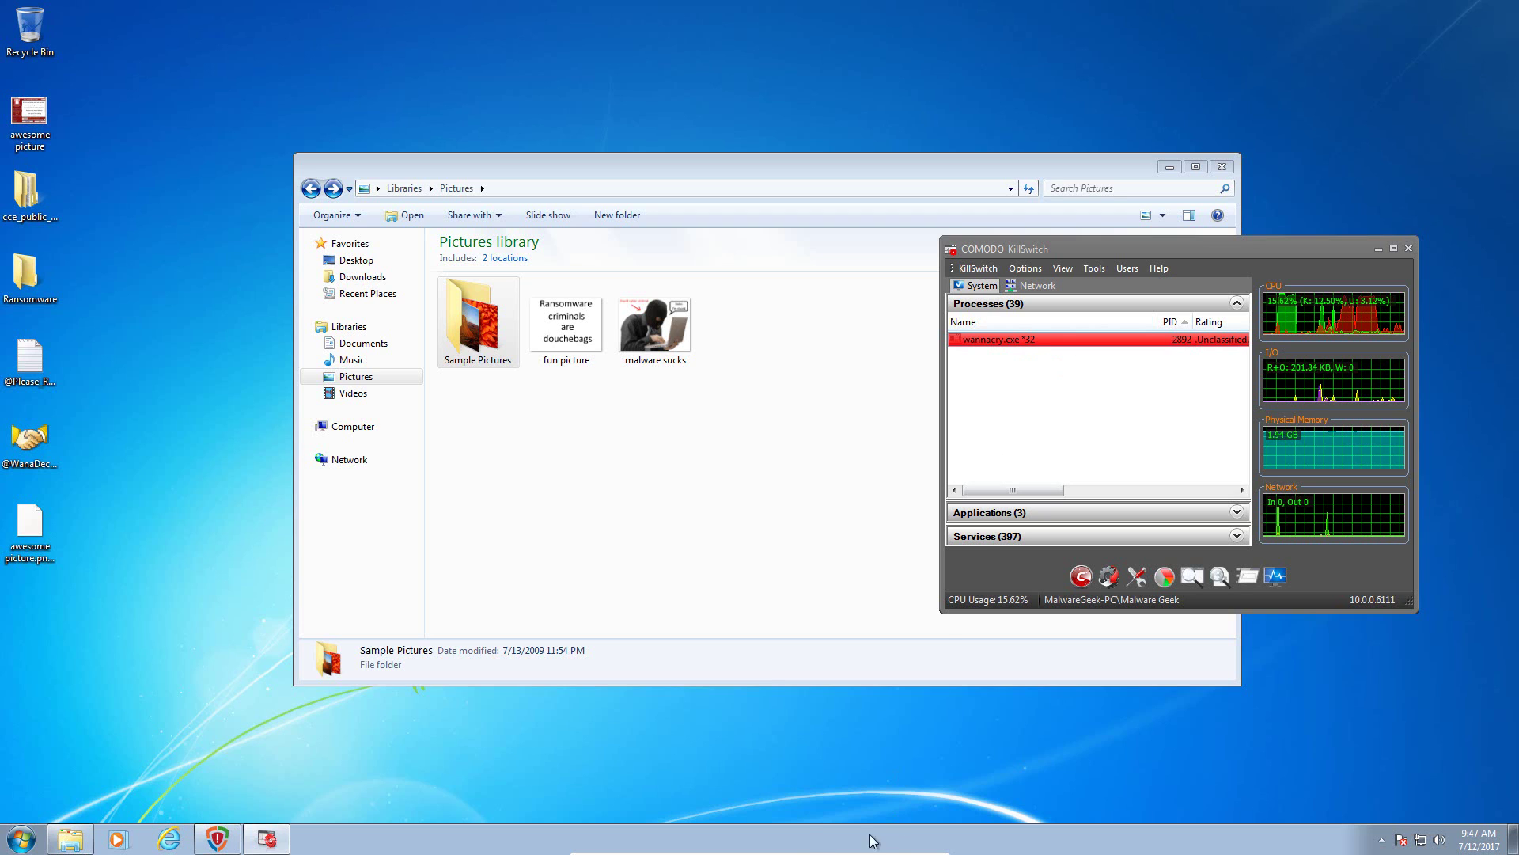
right_click(810, 843)
click(847, 778)
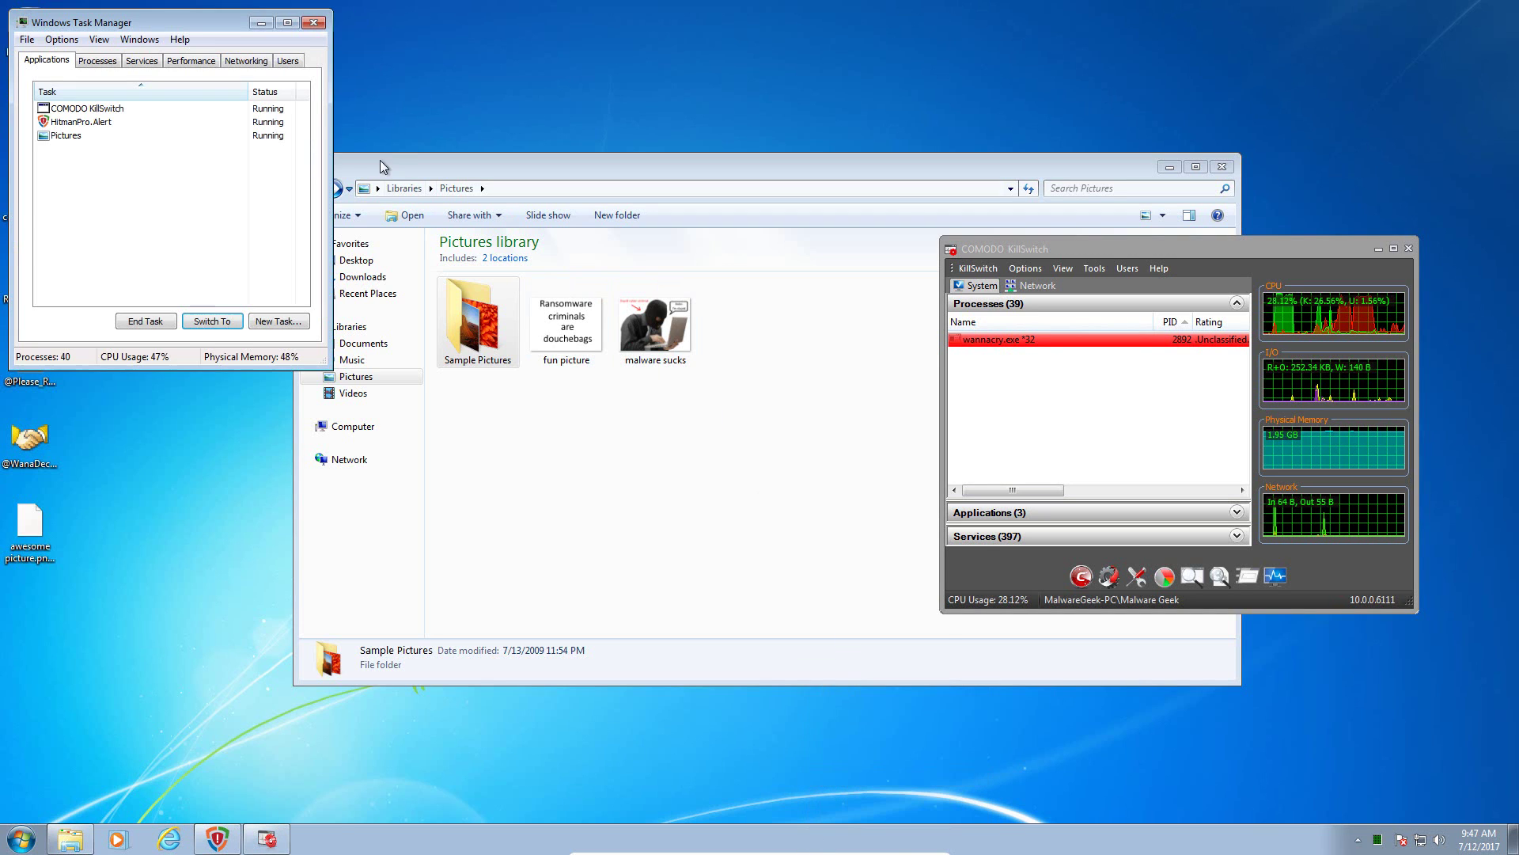
click(106, 64)
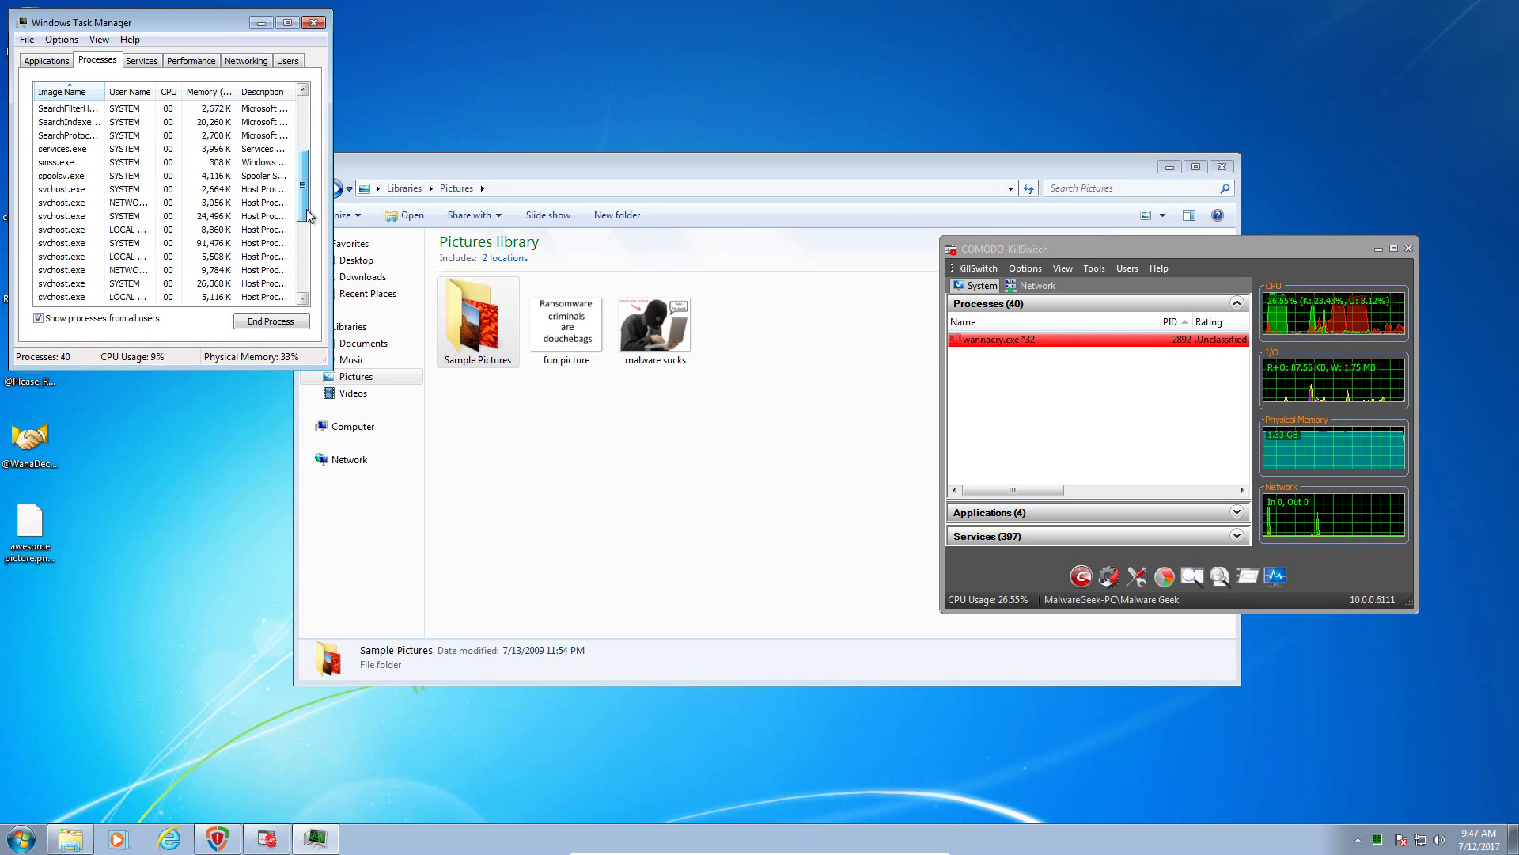
drag(309, 216, 308, 286)
click(179, 257)
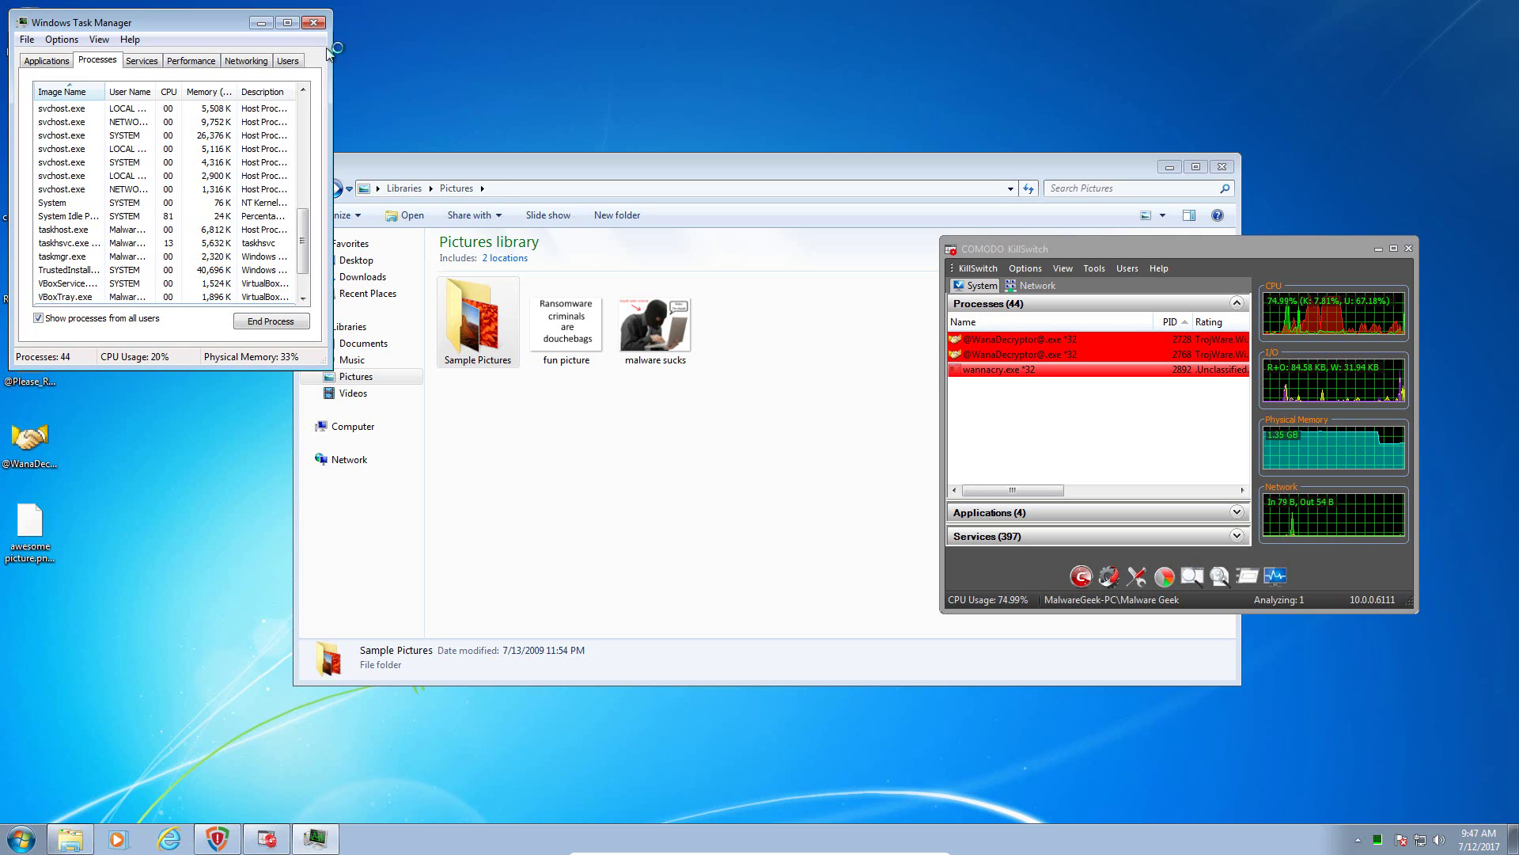
click(1066, 353)
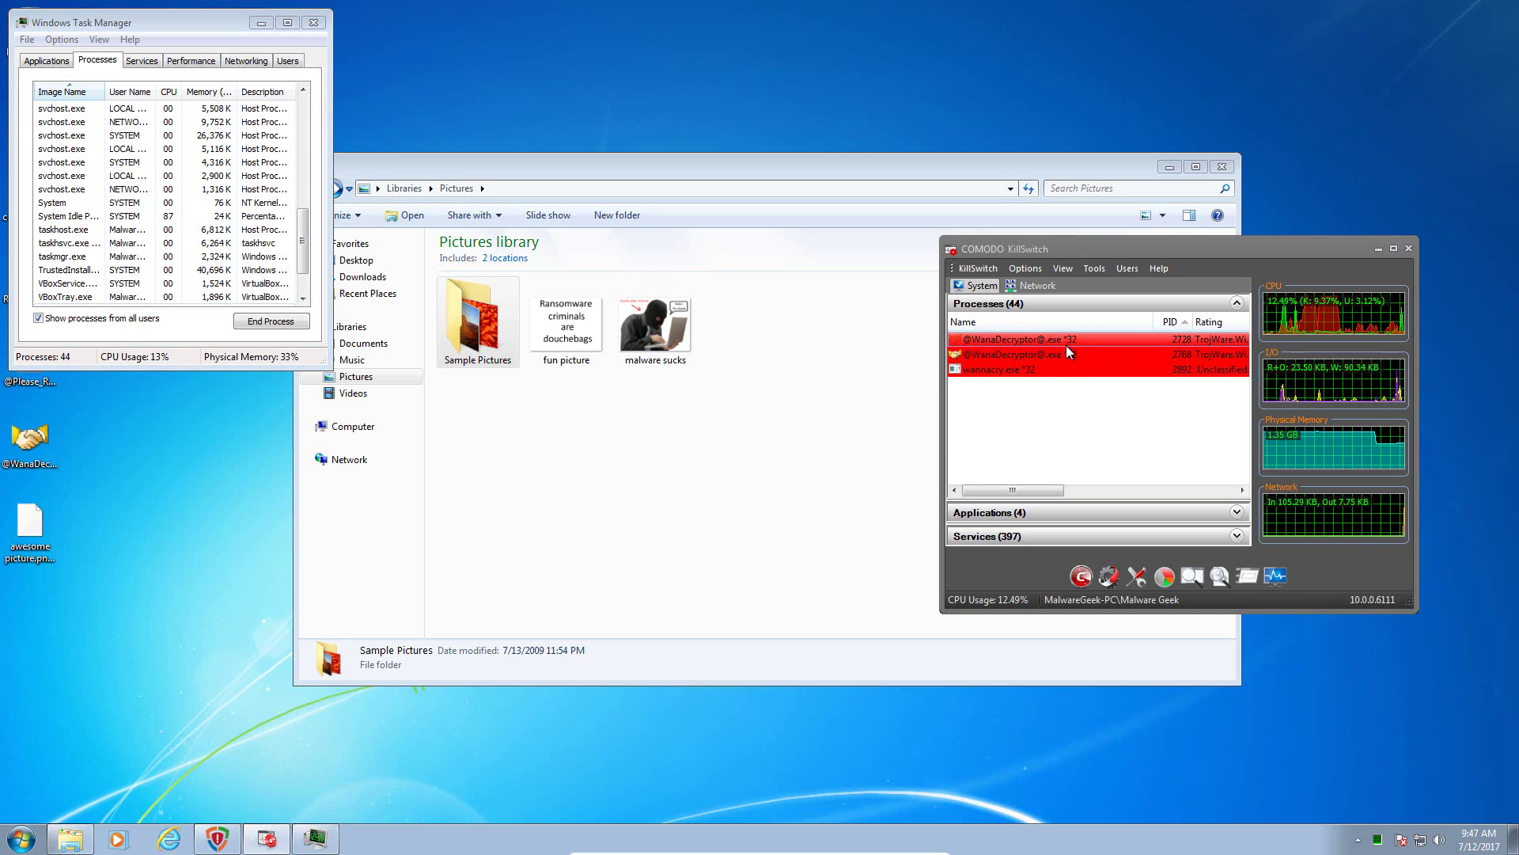
click(313, 22)
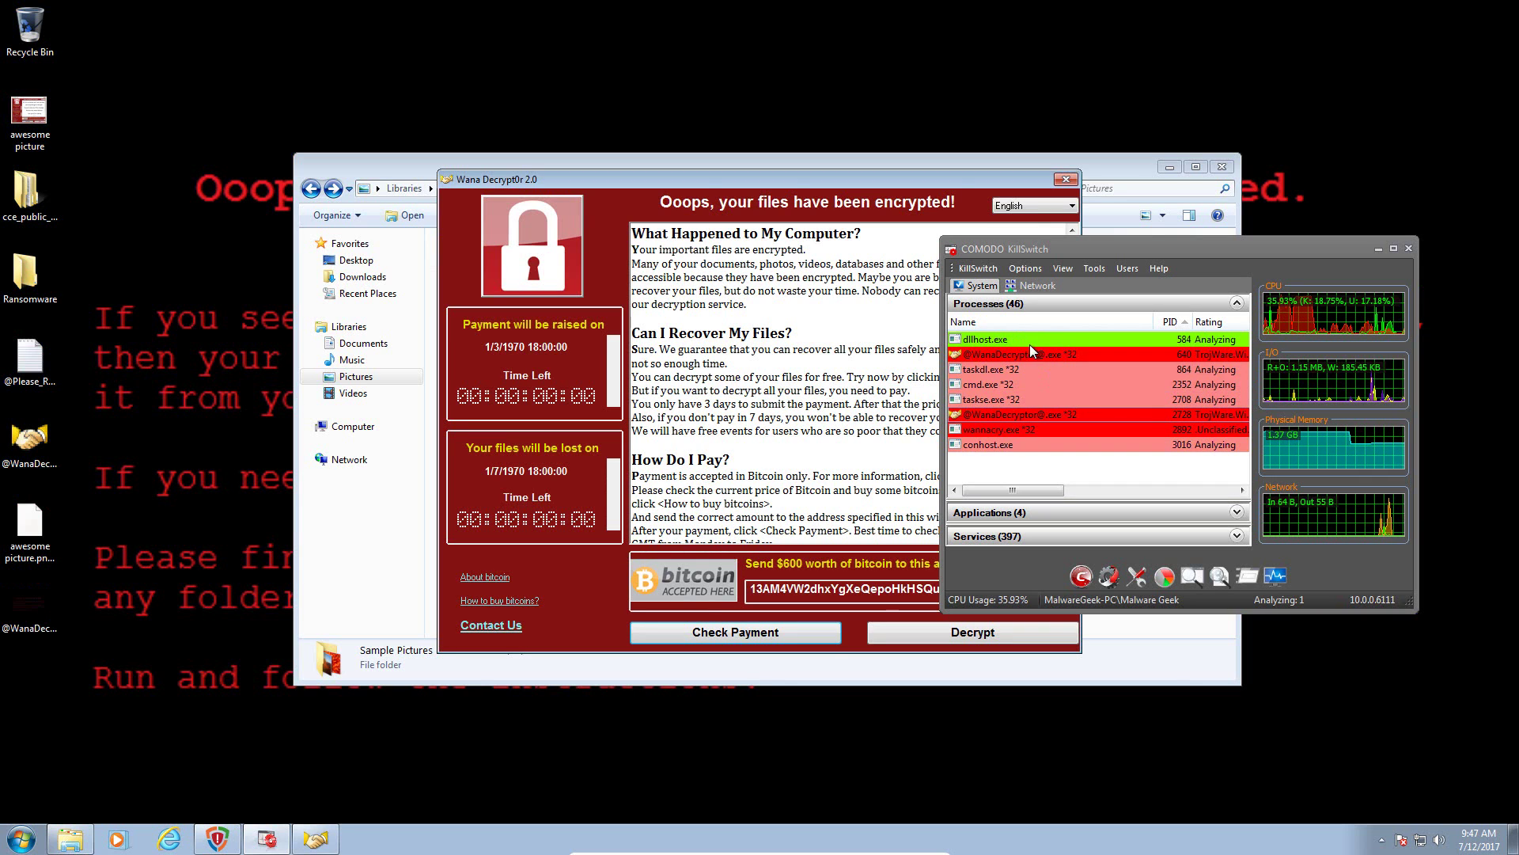
Move and close the Wana Decrypt0r 2.0 ransom note each of three times it reappears
drag(780, 178, 735, 114)
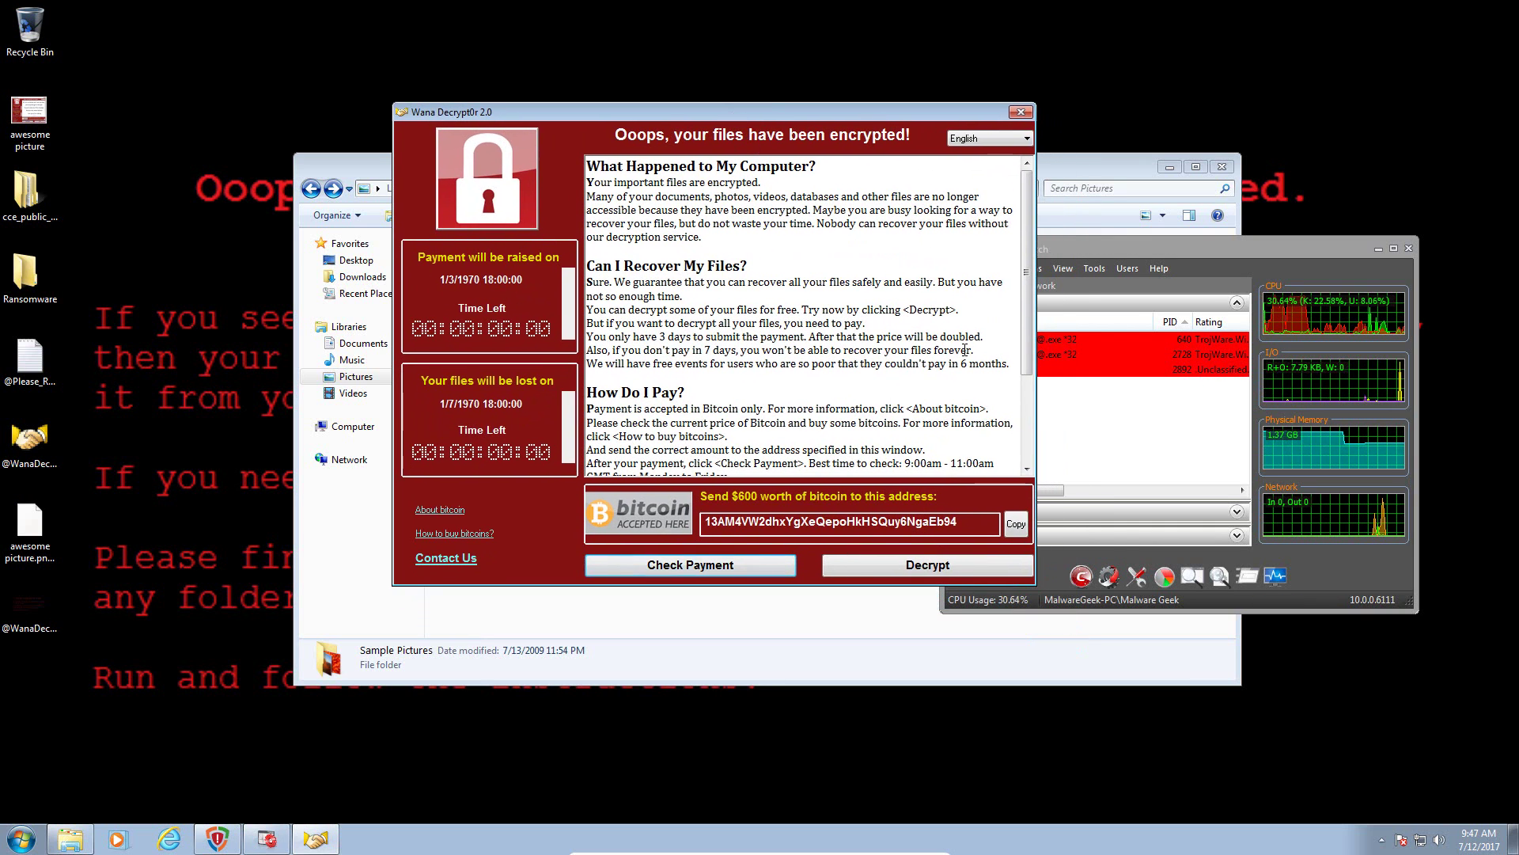
click(1019, 112)
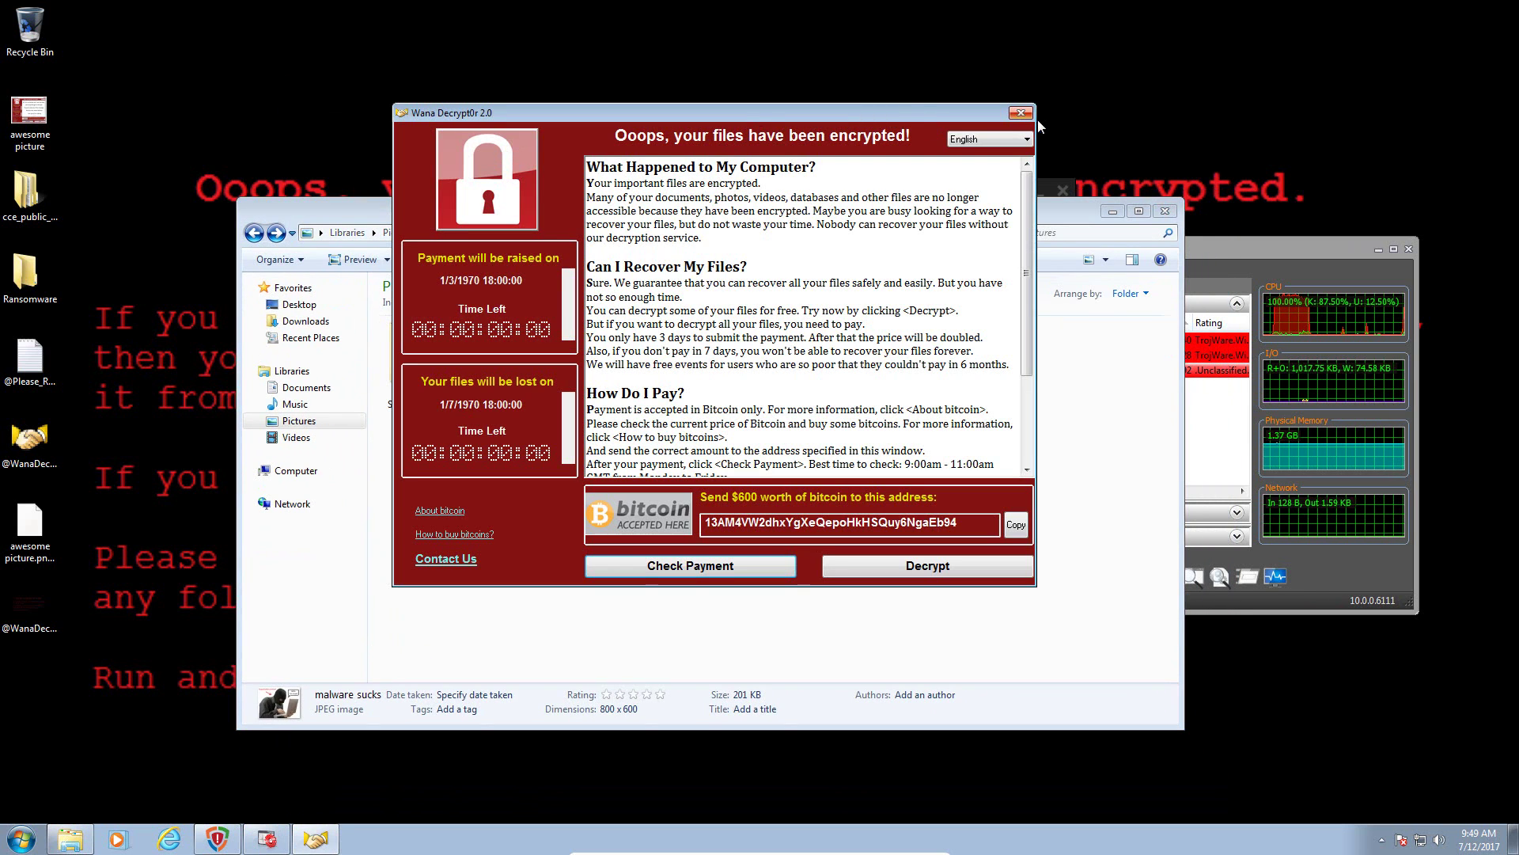
click(1028, 115)
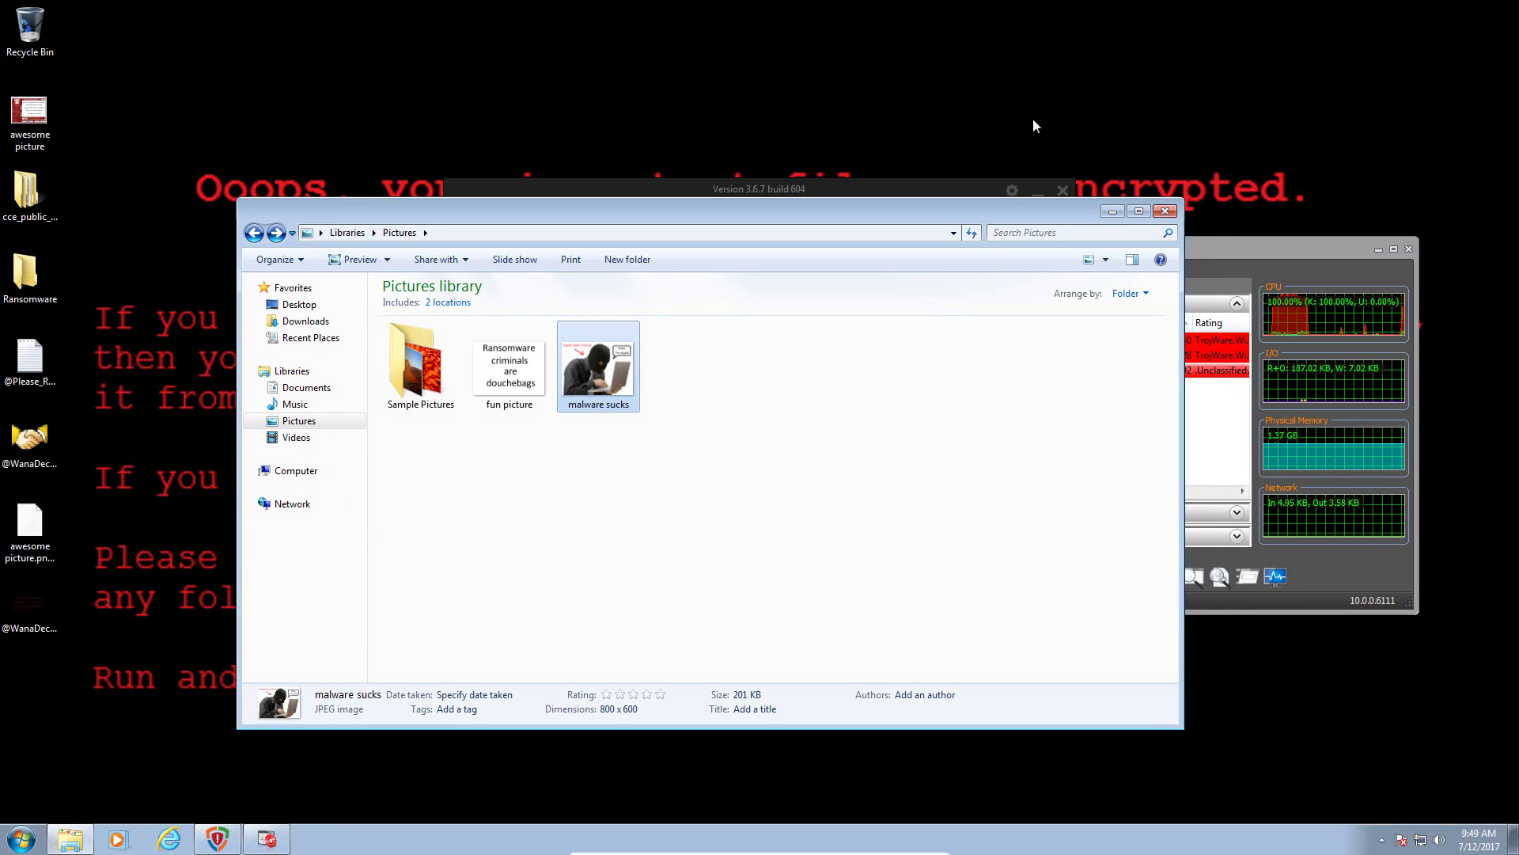
click(1236, 249)
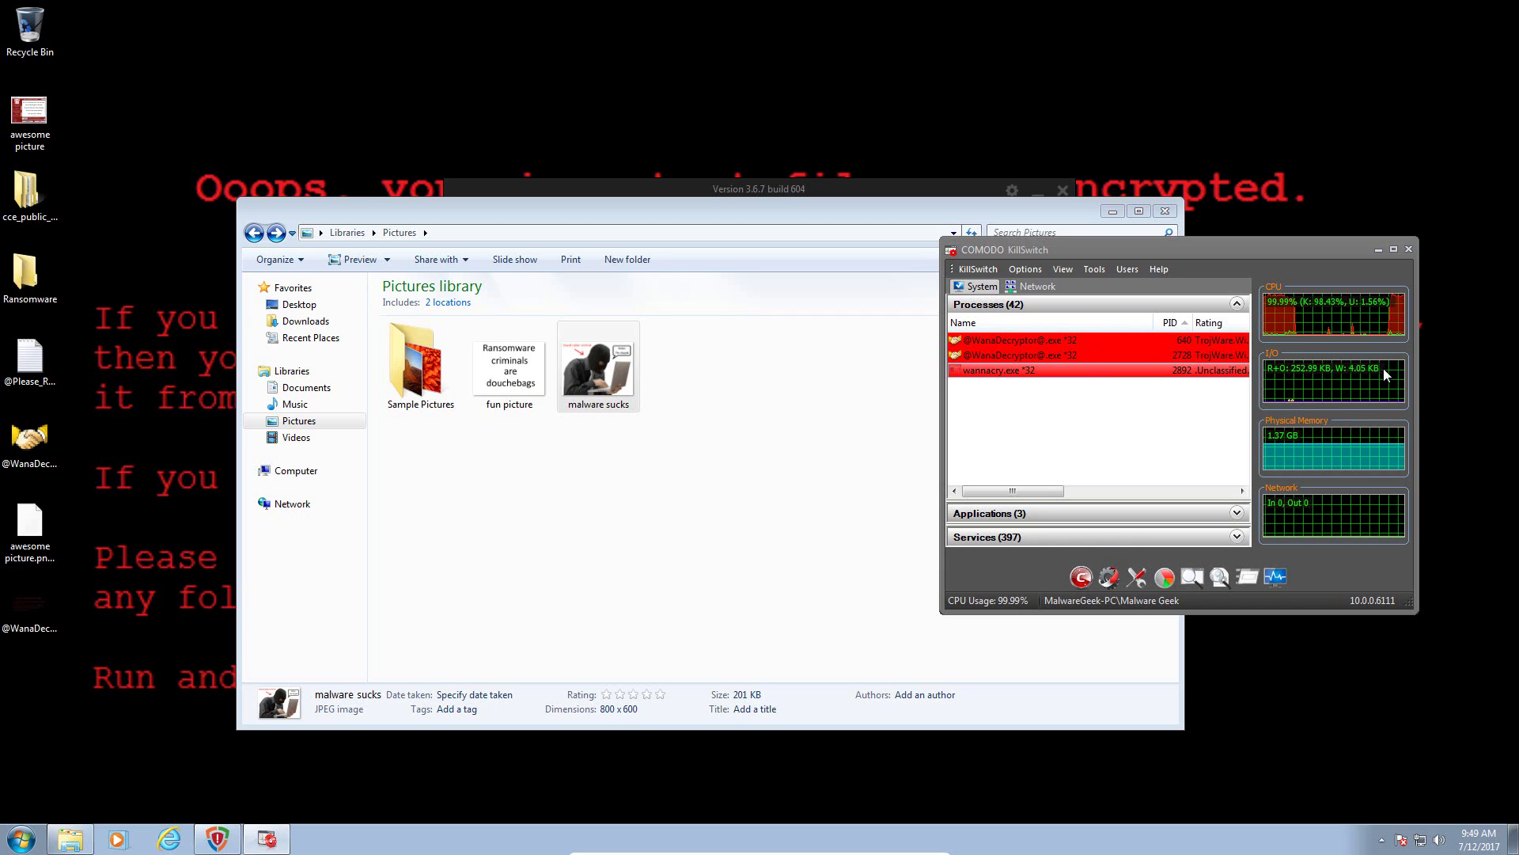
mouse_move(1372, 378)
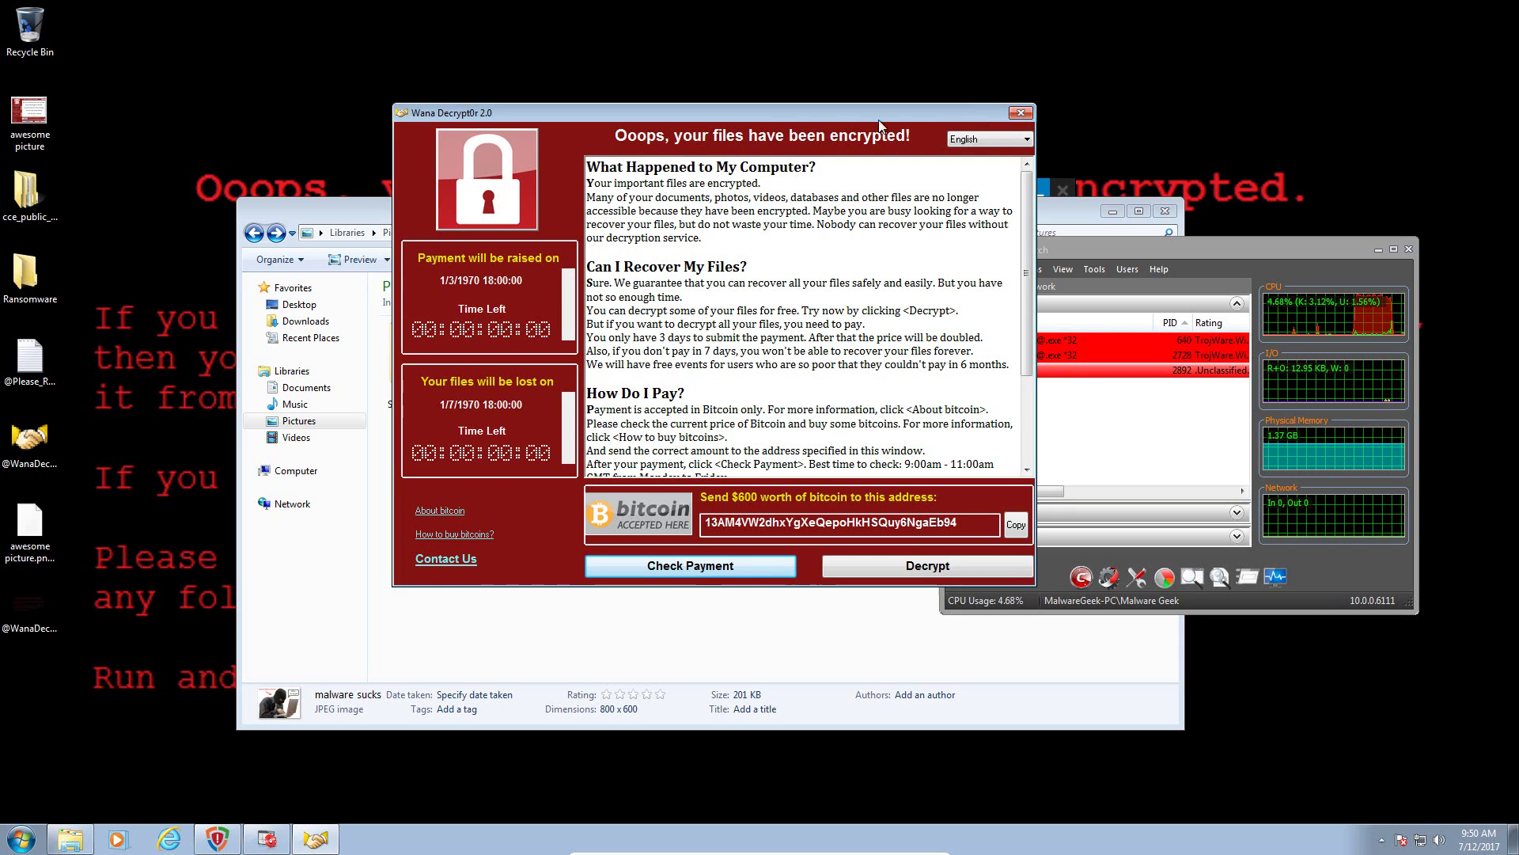
click(1021, 113)
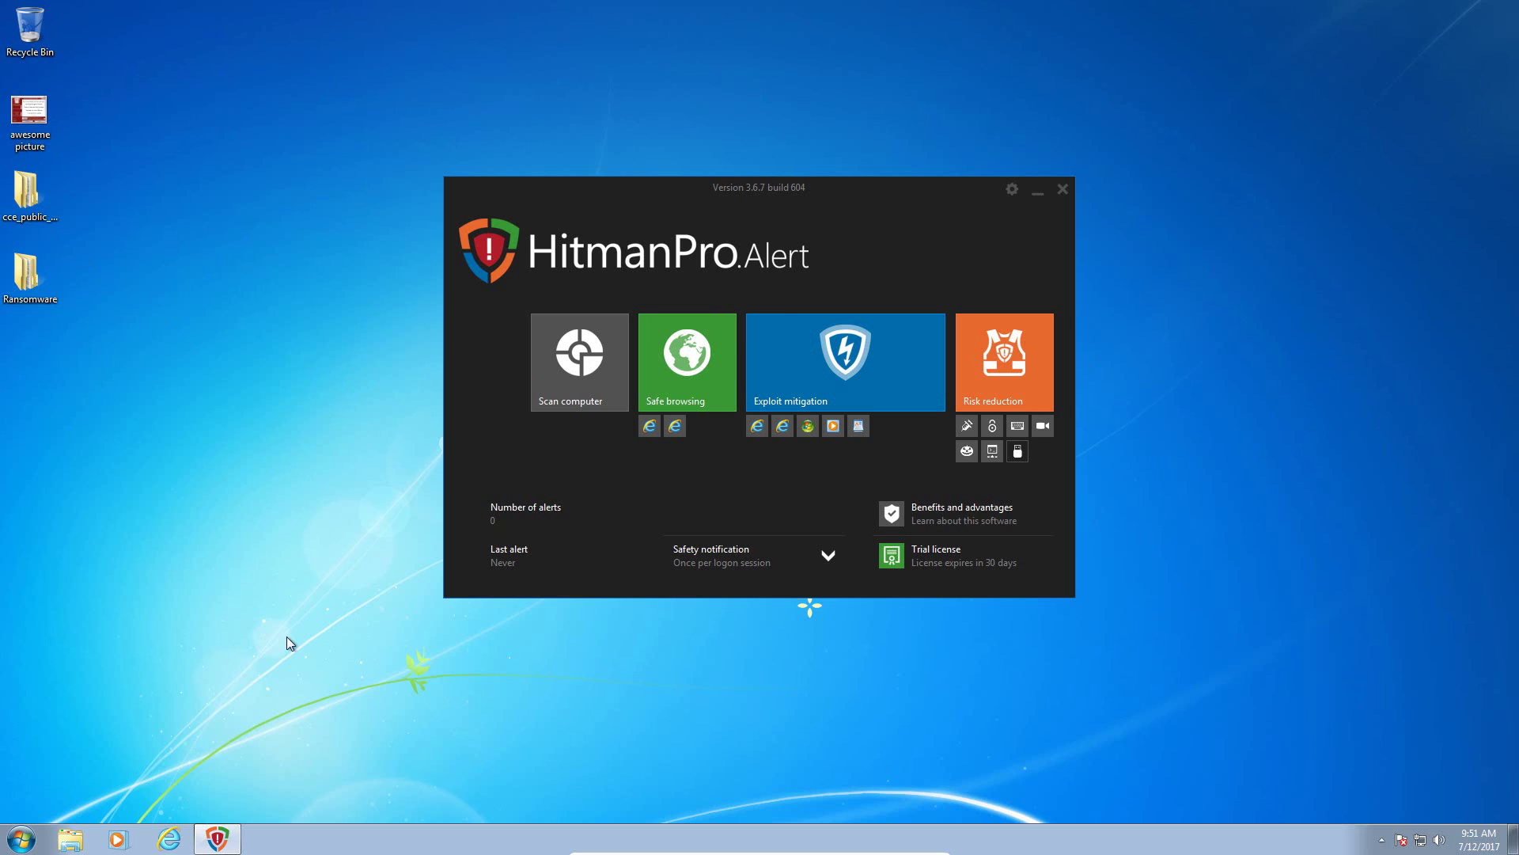
Open the Ransomware and cce_public_x64\cce_x64 folders and start KillSwitch, accepting its licence
double_click(55, 267)
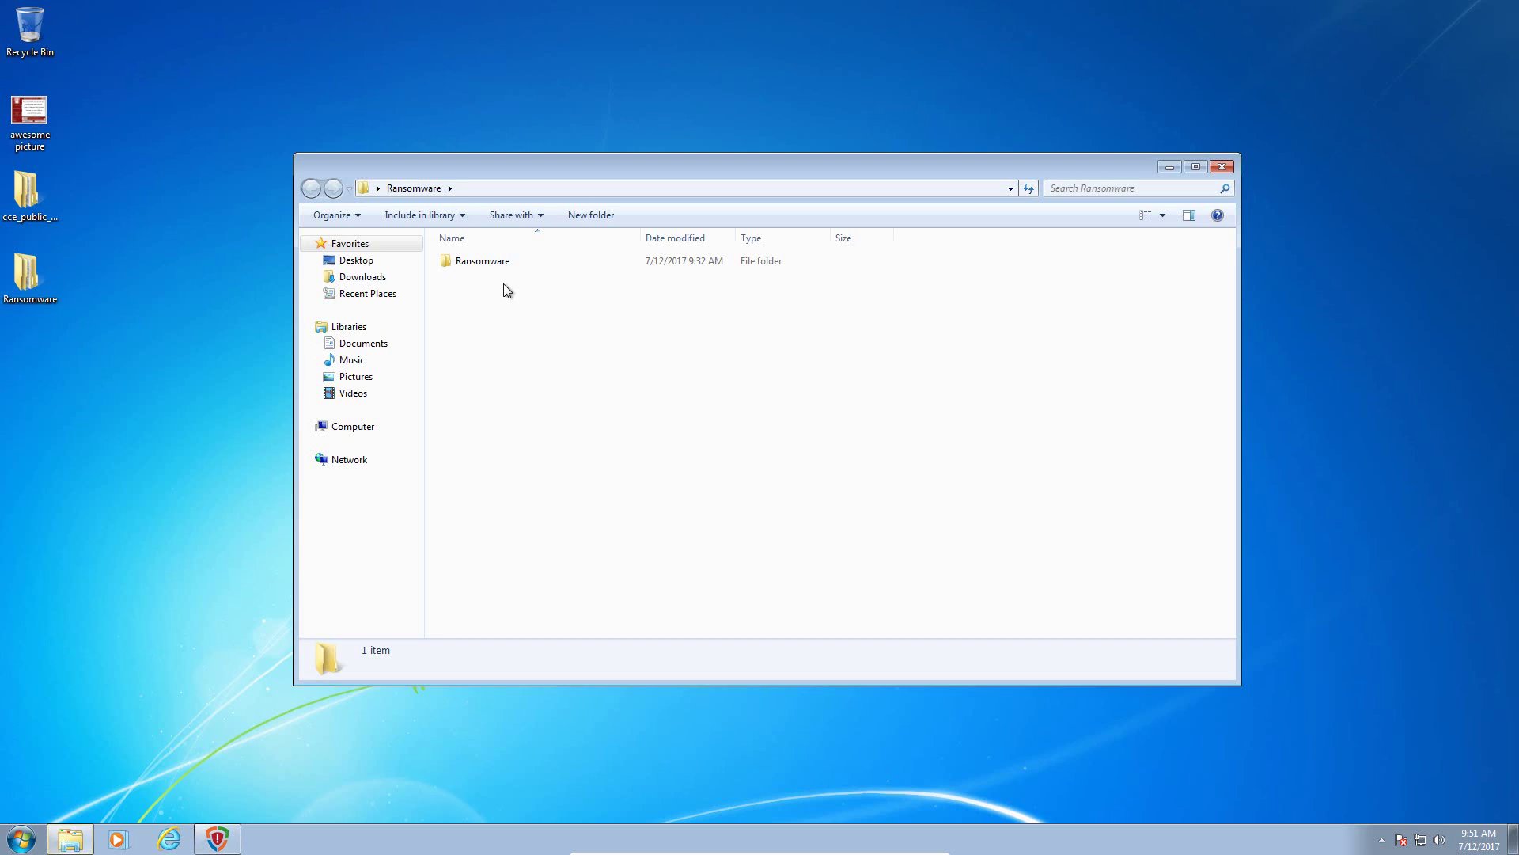
double_click(30, 190)
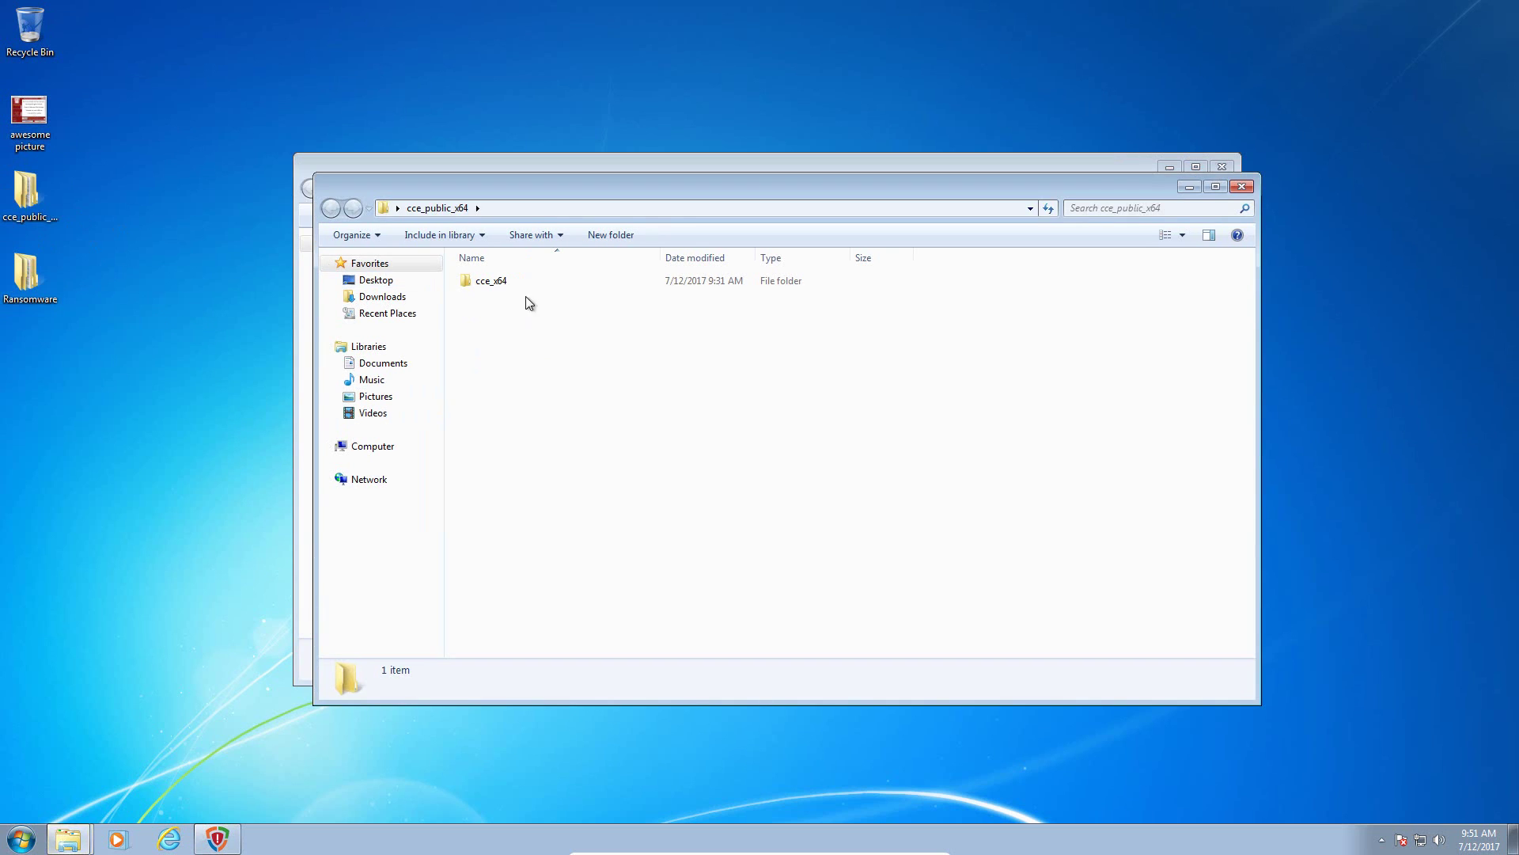
double_click(521, 280)
click(500, 531)
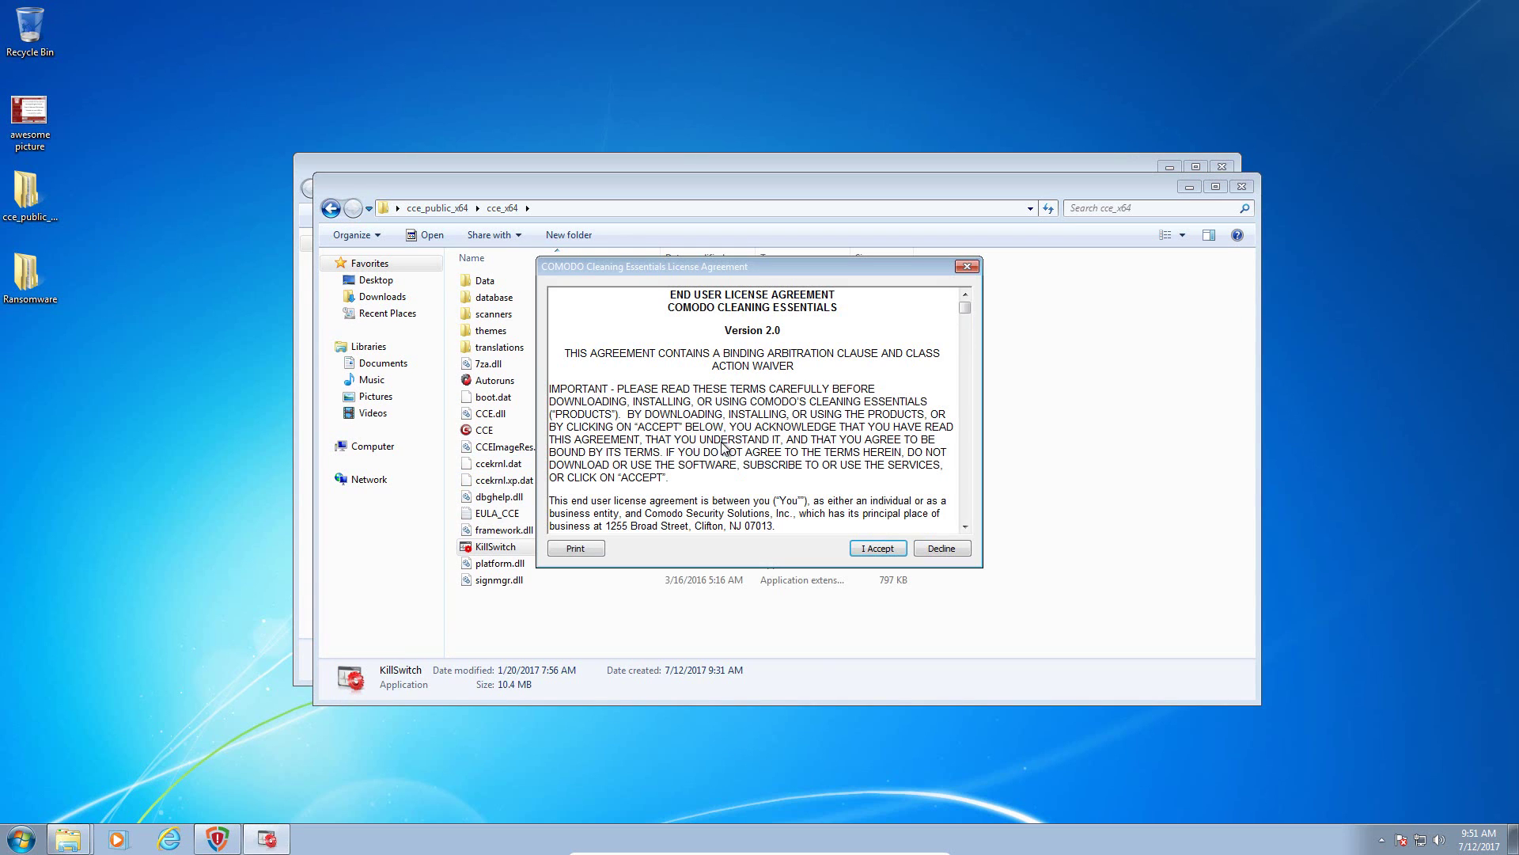
click(890, 548)
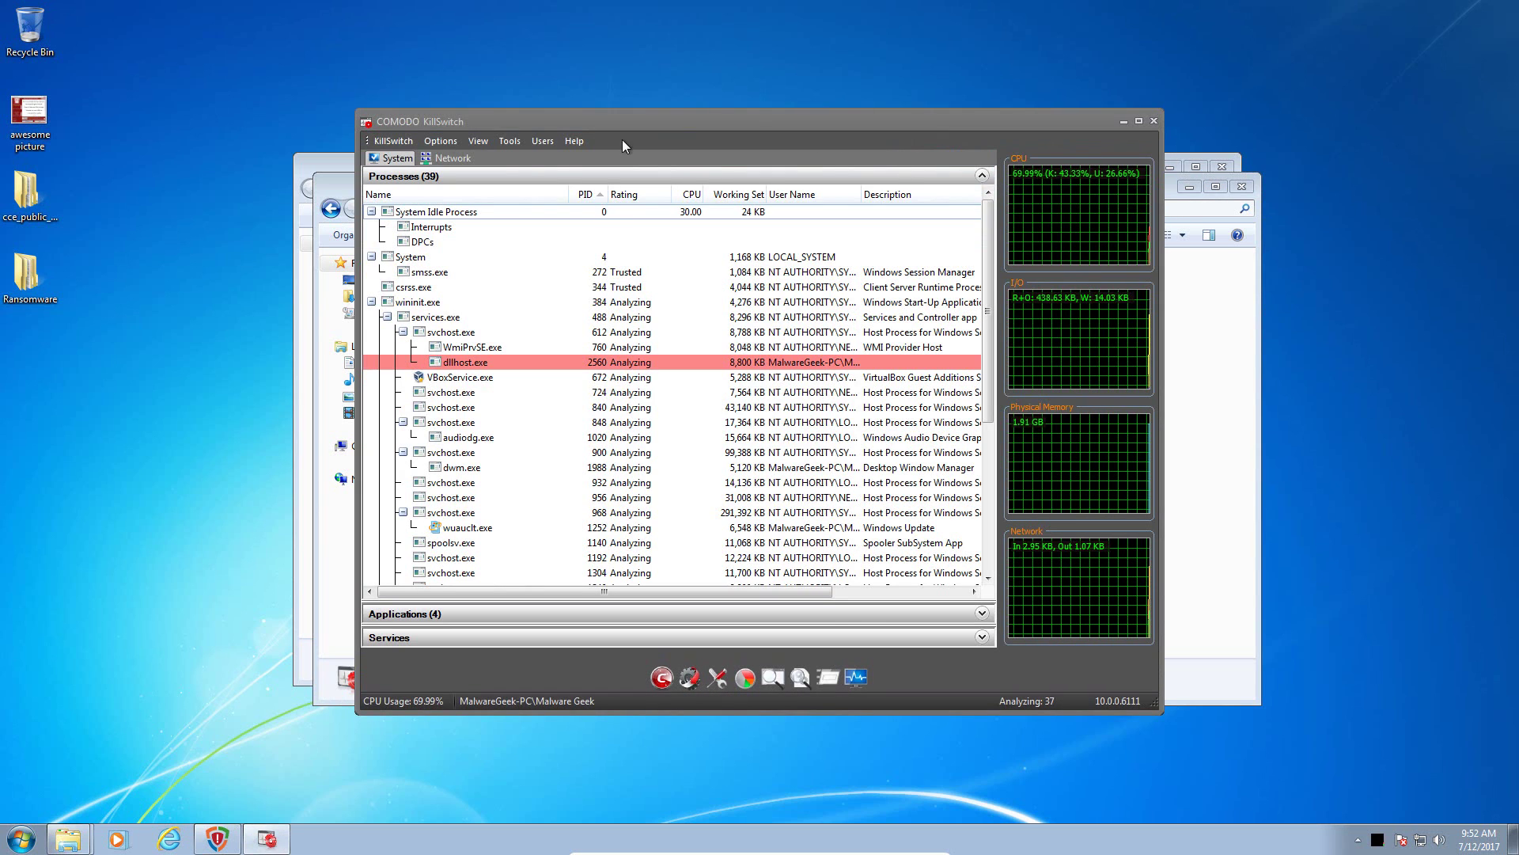
Filter KillSwitch to sandboxed processes only and shrink it beside the folder windows
click(440, 140)
mouse_move(478, 140)
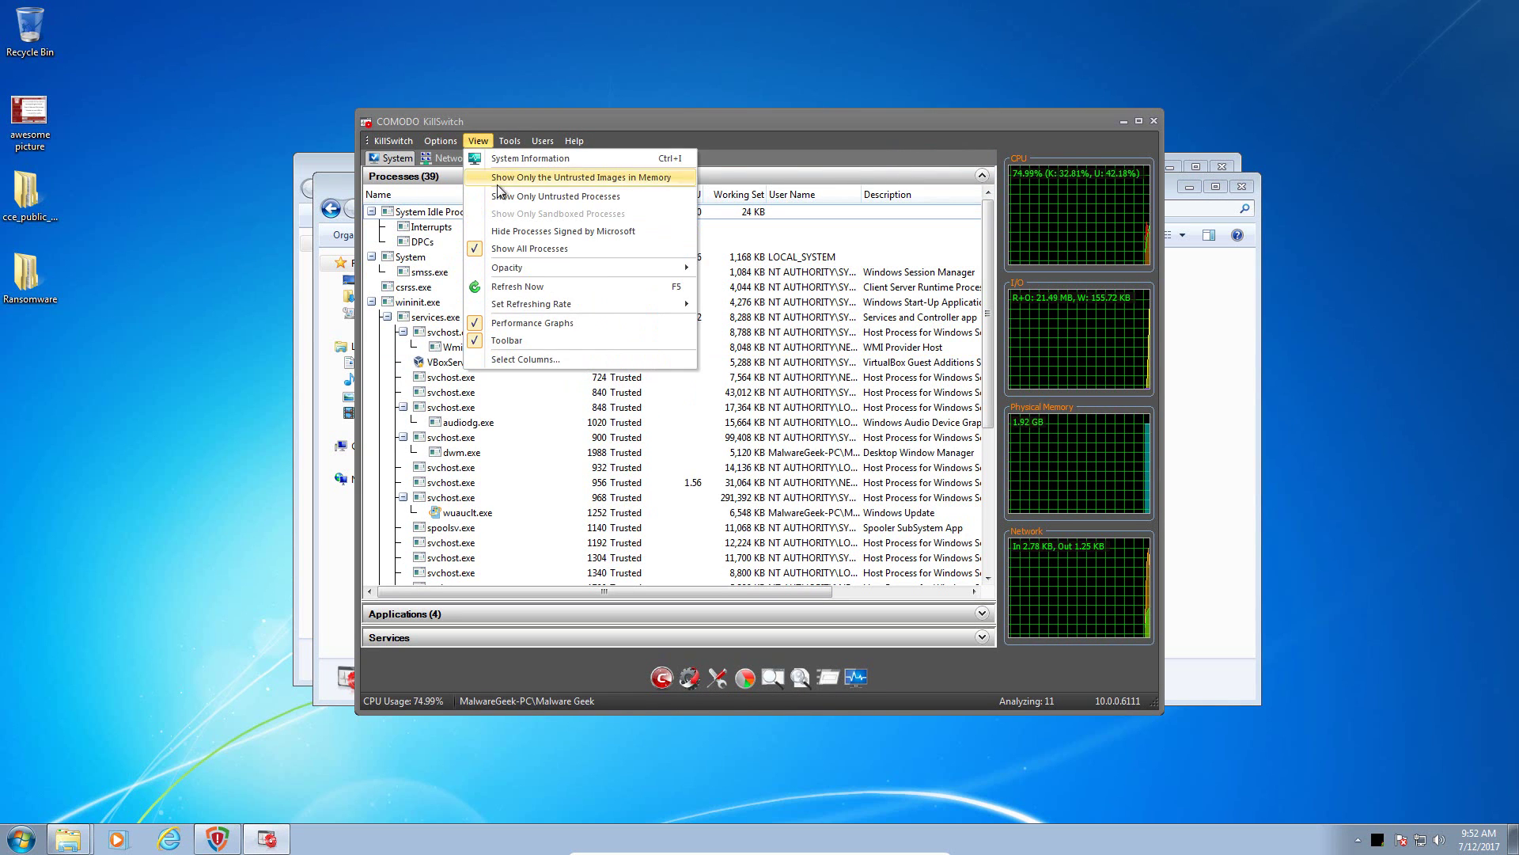
click(512, 217)
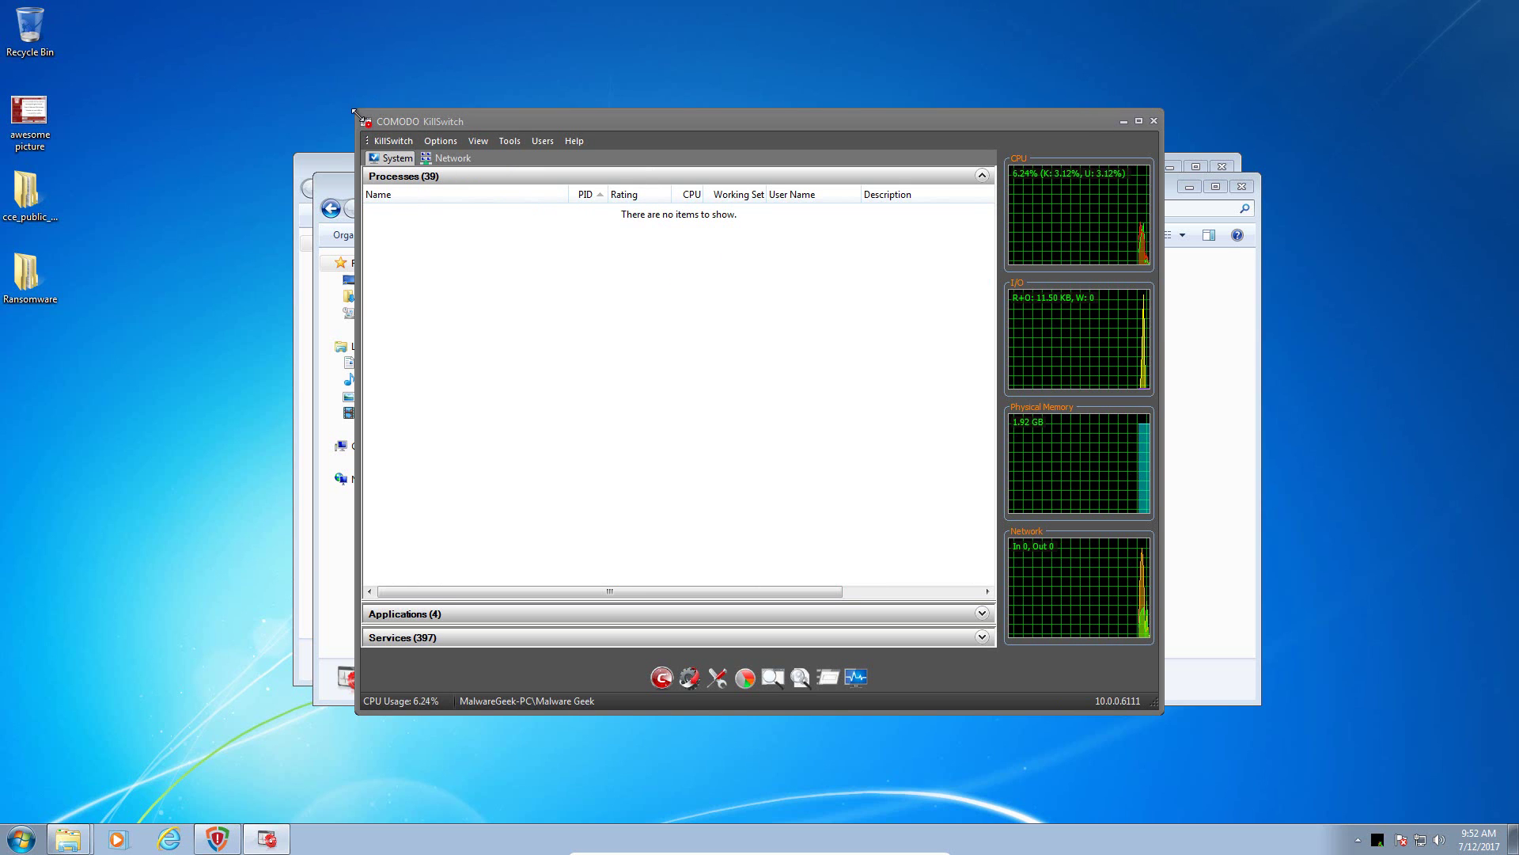
drag(364, 108, 587, 289)
drag(682, 308, 756, 334)
drag(873, 350, 972, 354)
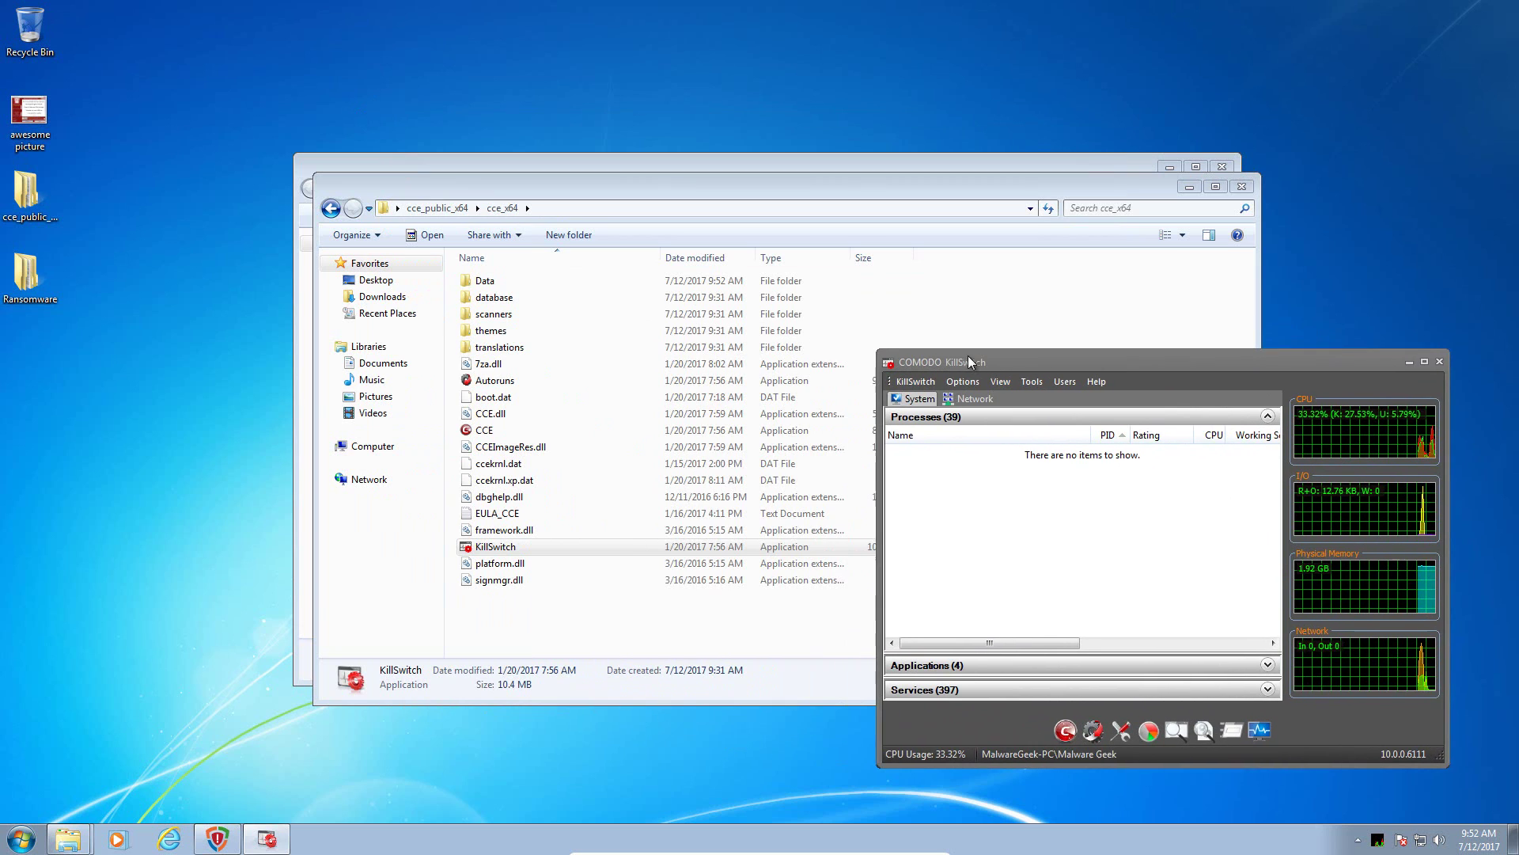
drag(862, 187, 711, 186)
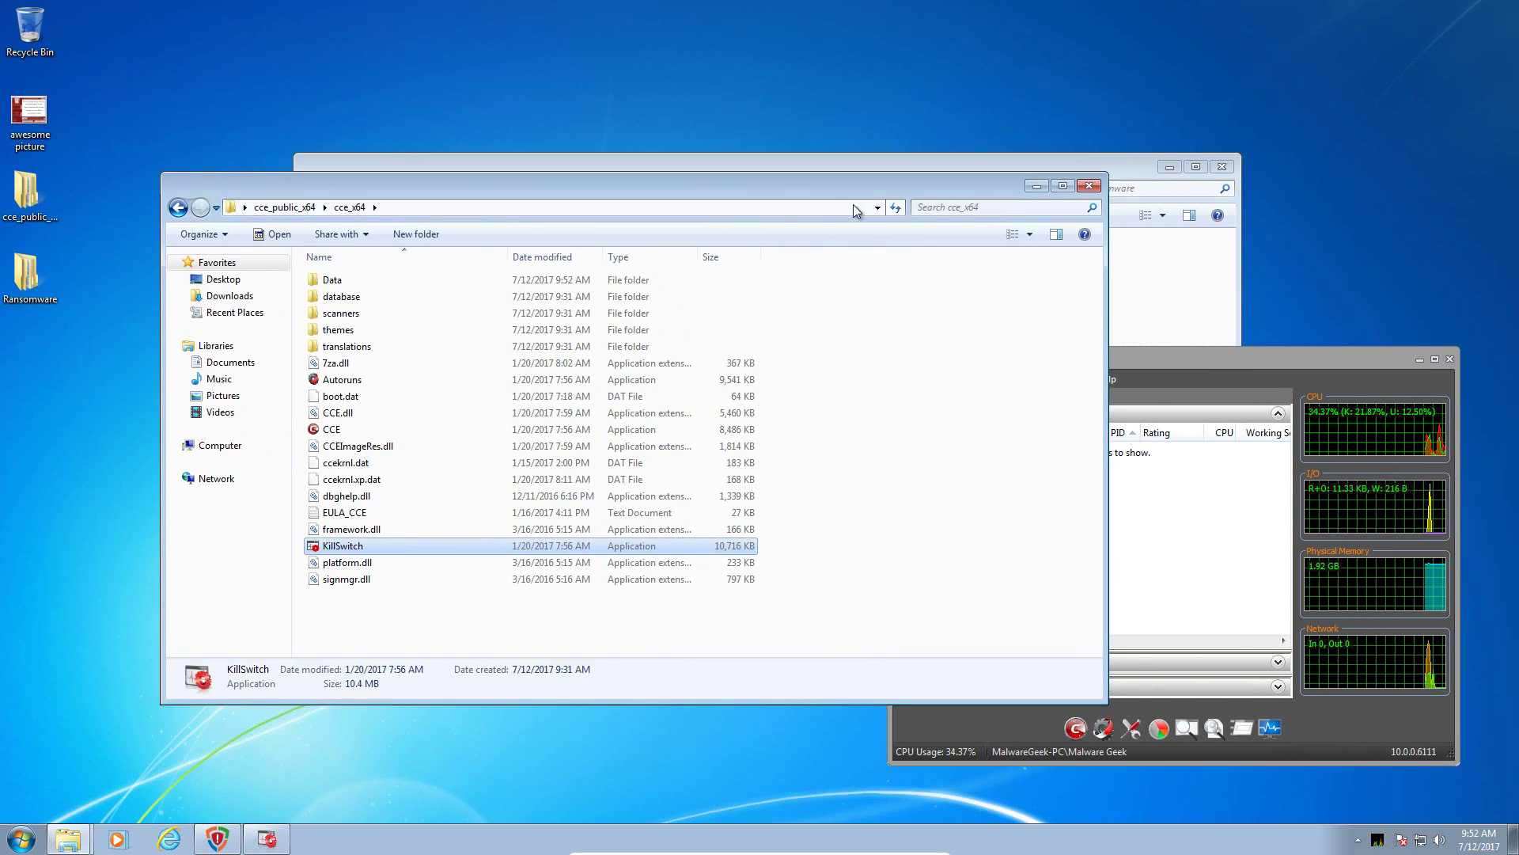
Close the cce_x64 folder and run the cerber sample, with KillSwitch in front
click(1090, 185)
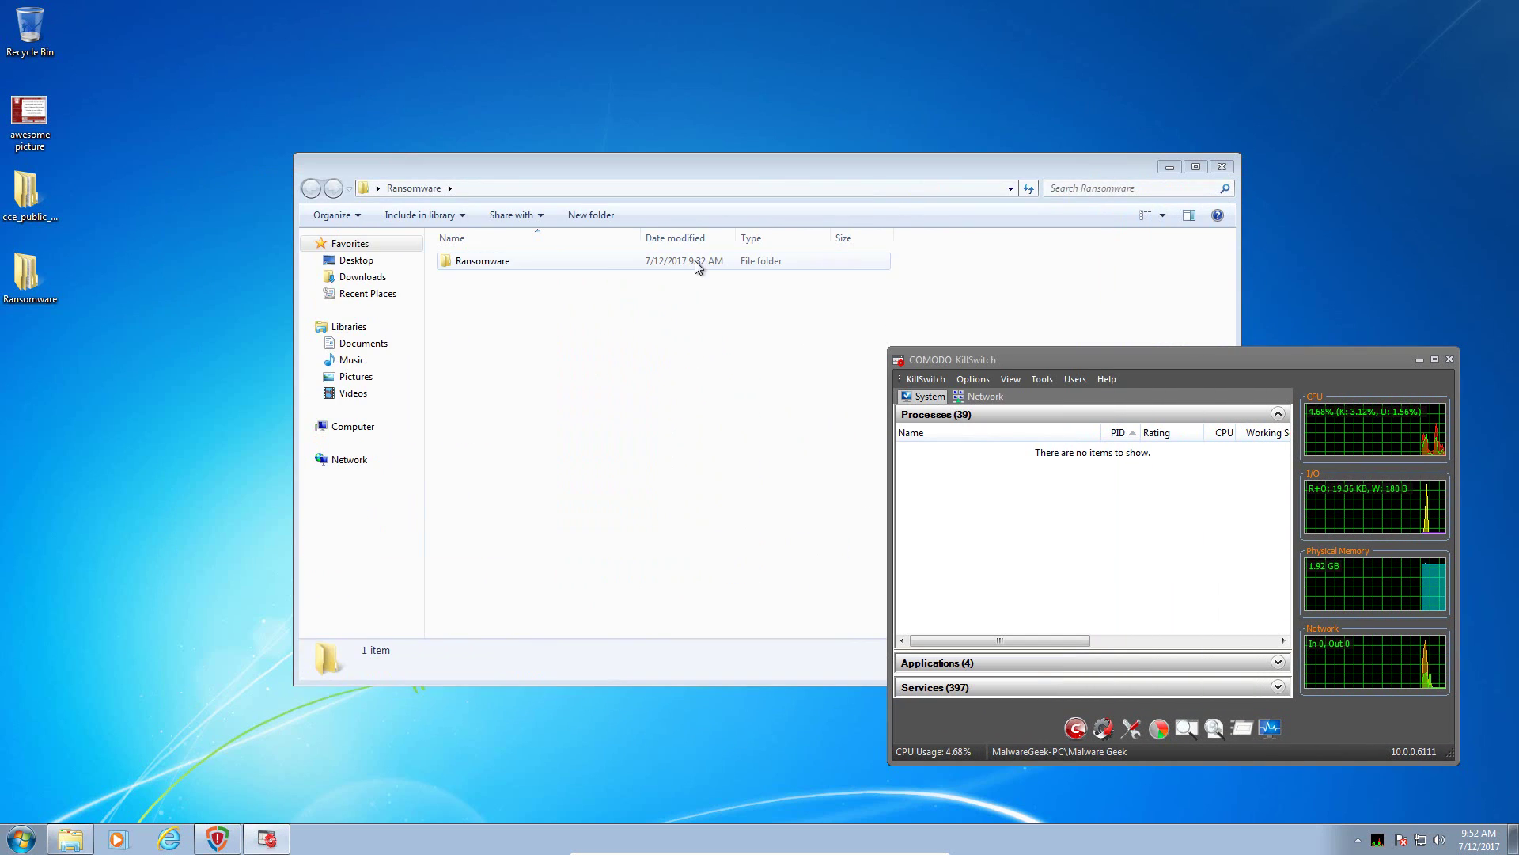
double_click(541, 267)
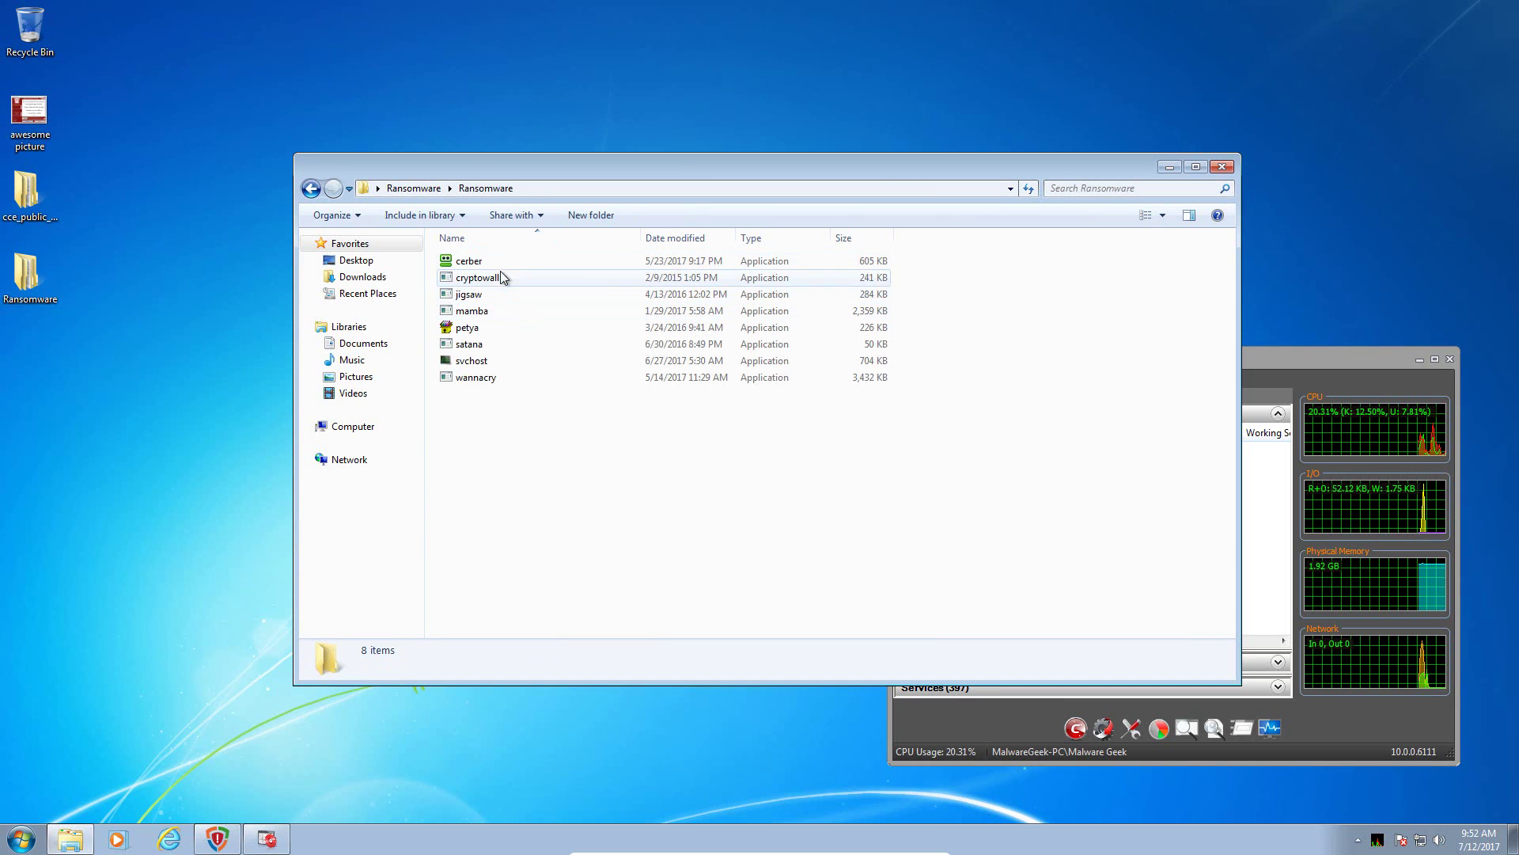
double_click(491, 262)
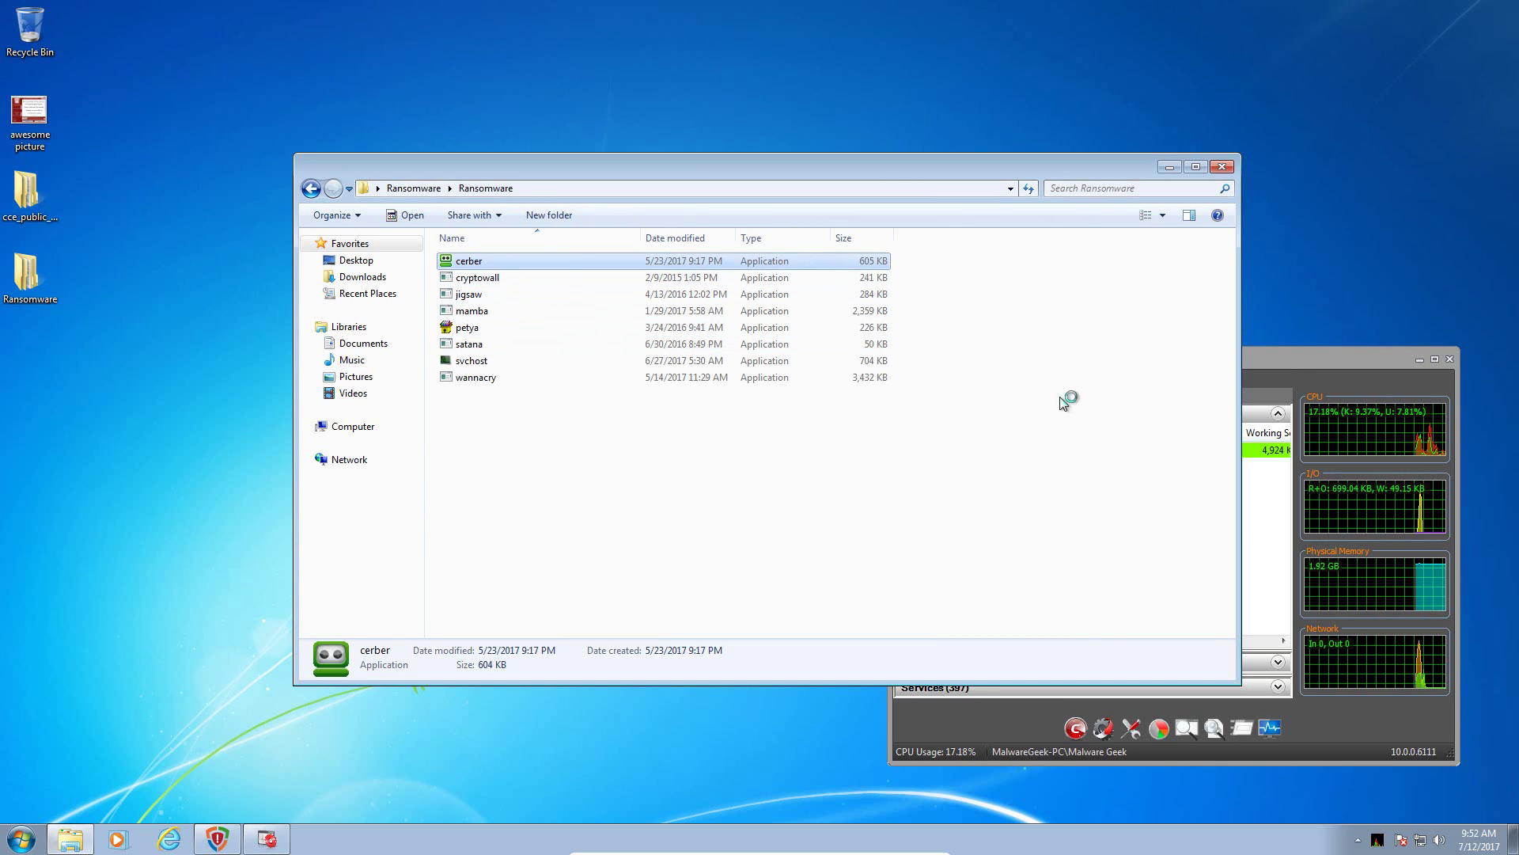
click(1303, 359)
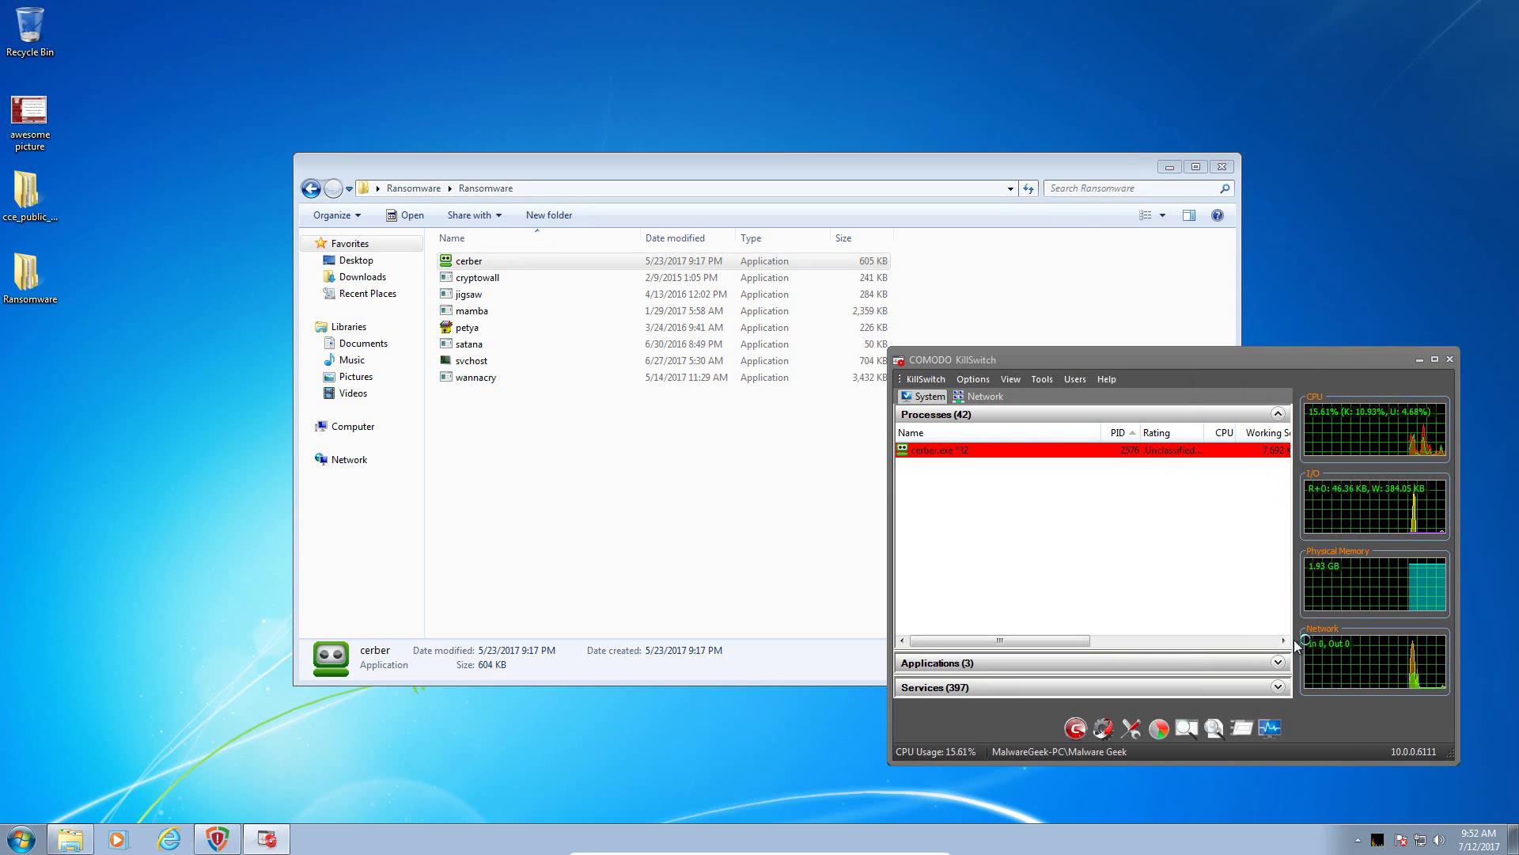
Check the HitmanPro.Alert console from the tray, then minimize it
click(1358, 840)
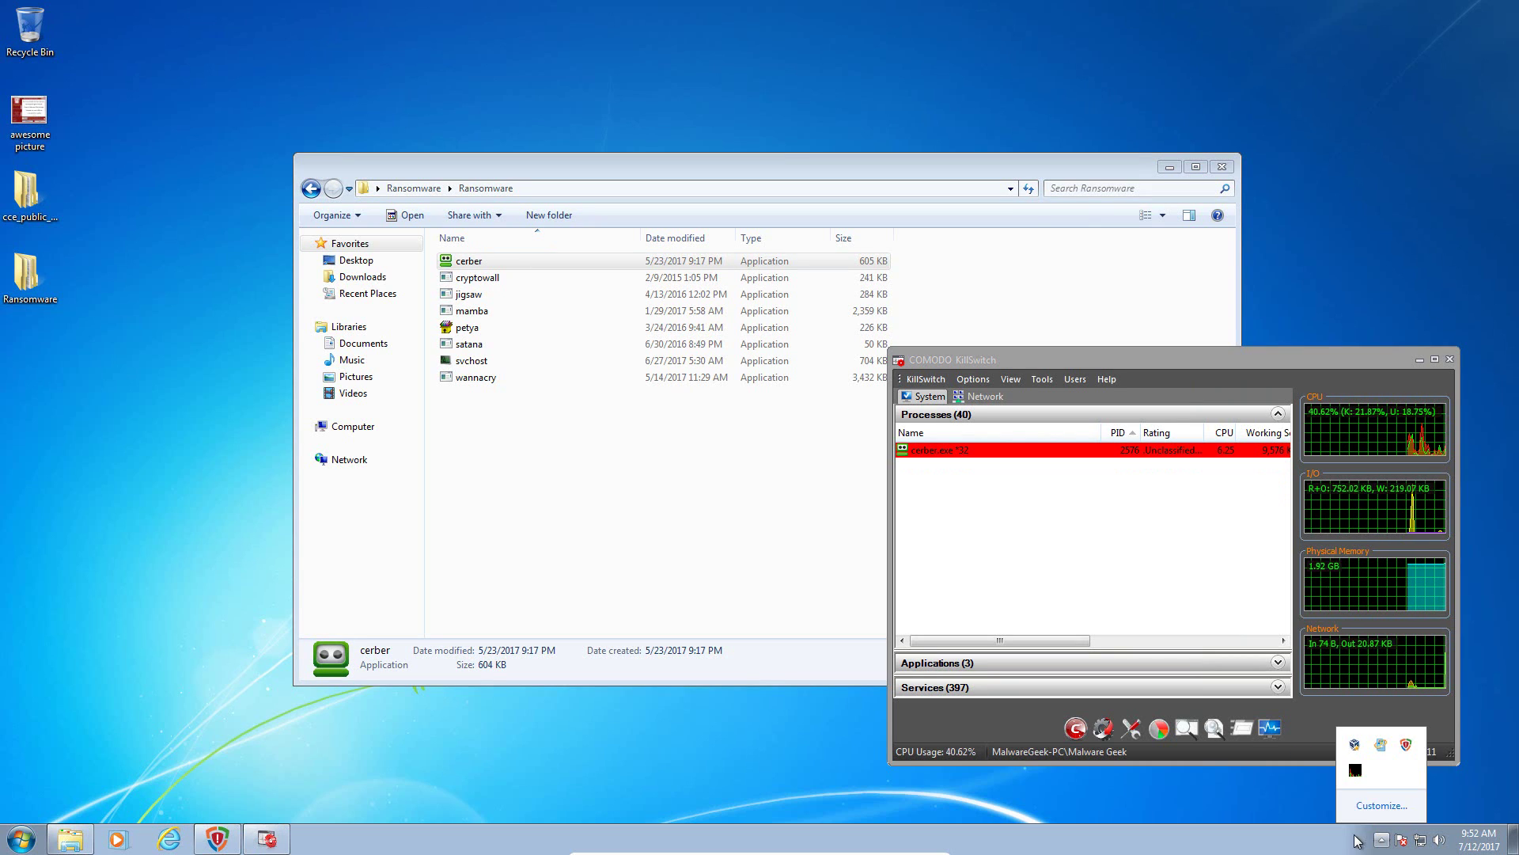
click(1406, 745)
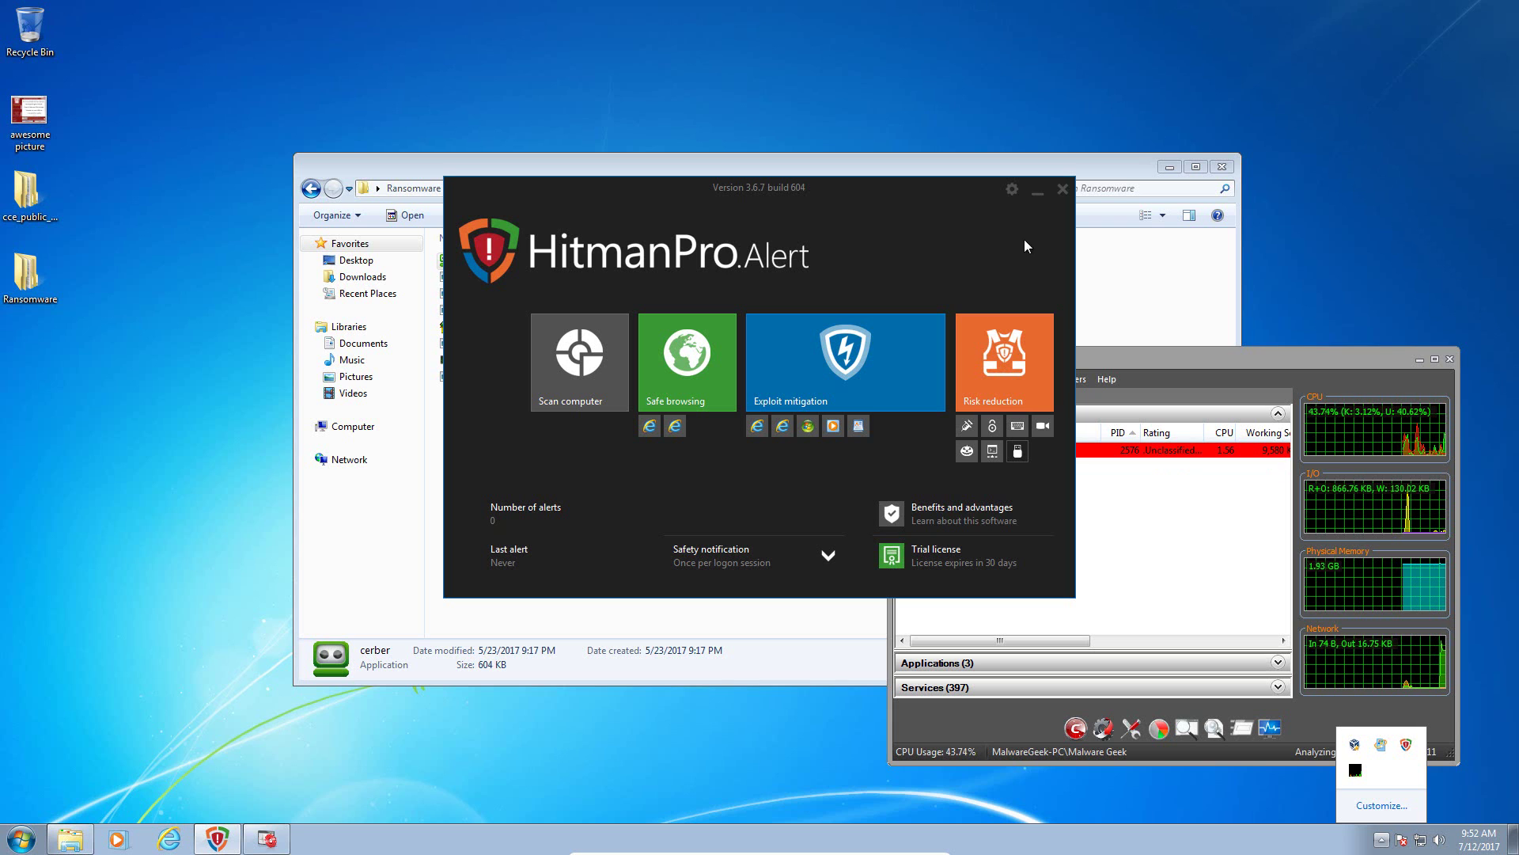
click(1037, 195)
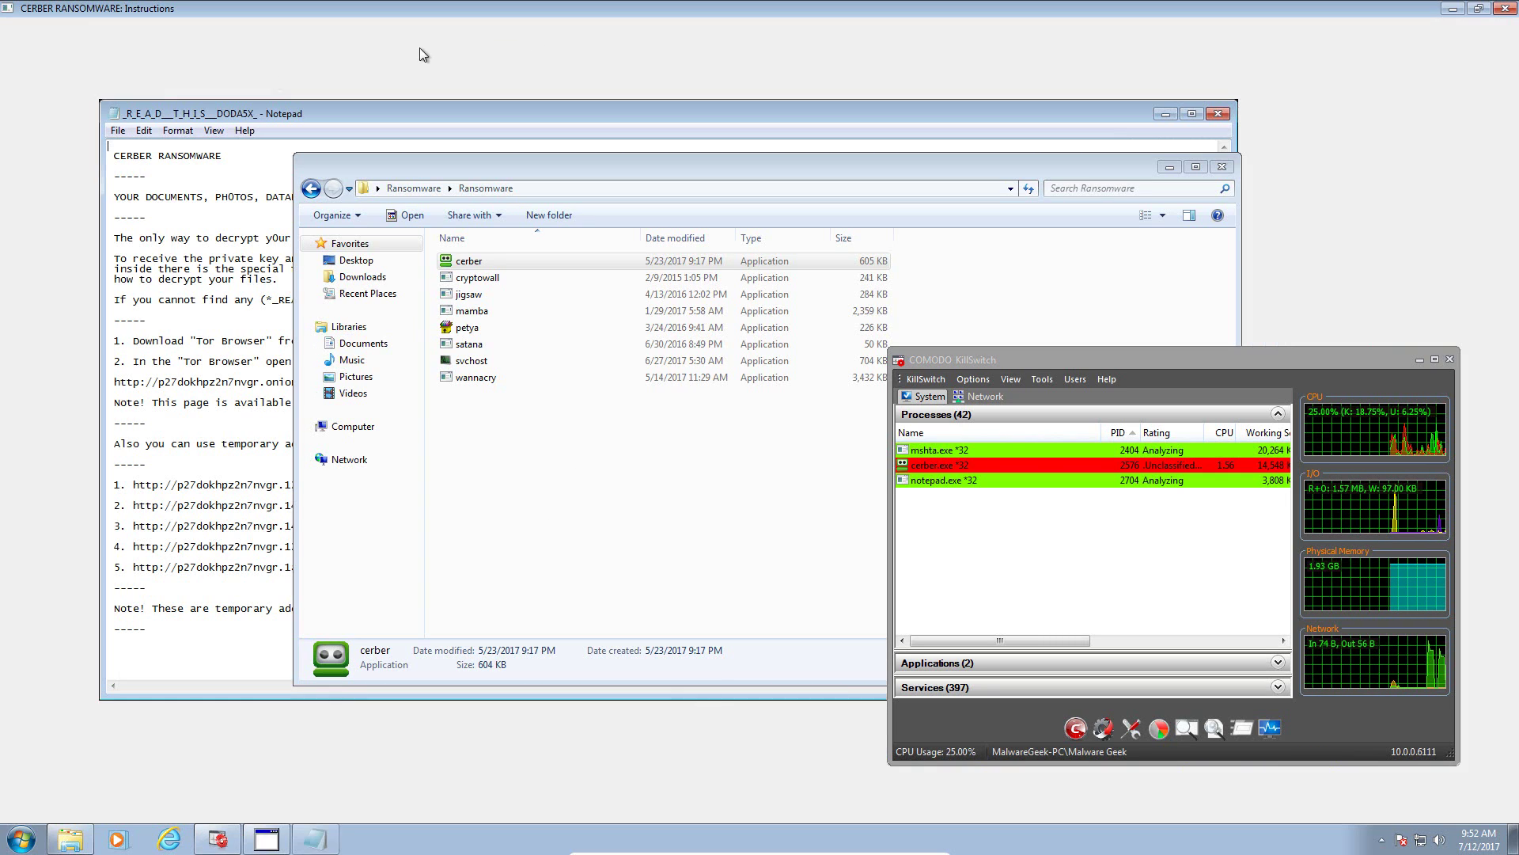
Close Cerber's Notepad ransom note and CERBER instructions window, then select the scrambled-name desktop file
click(1216, 113)
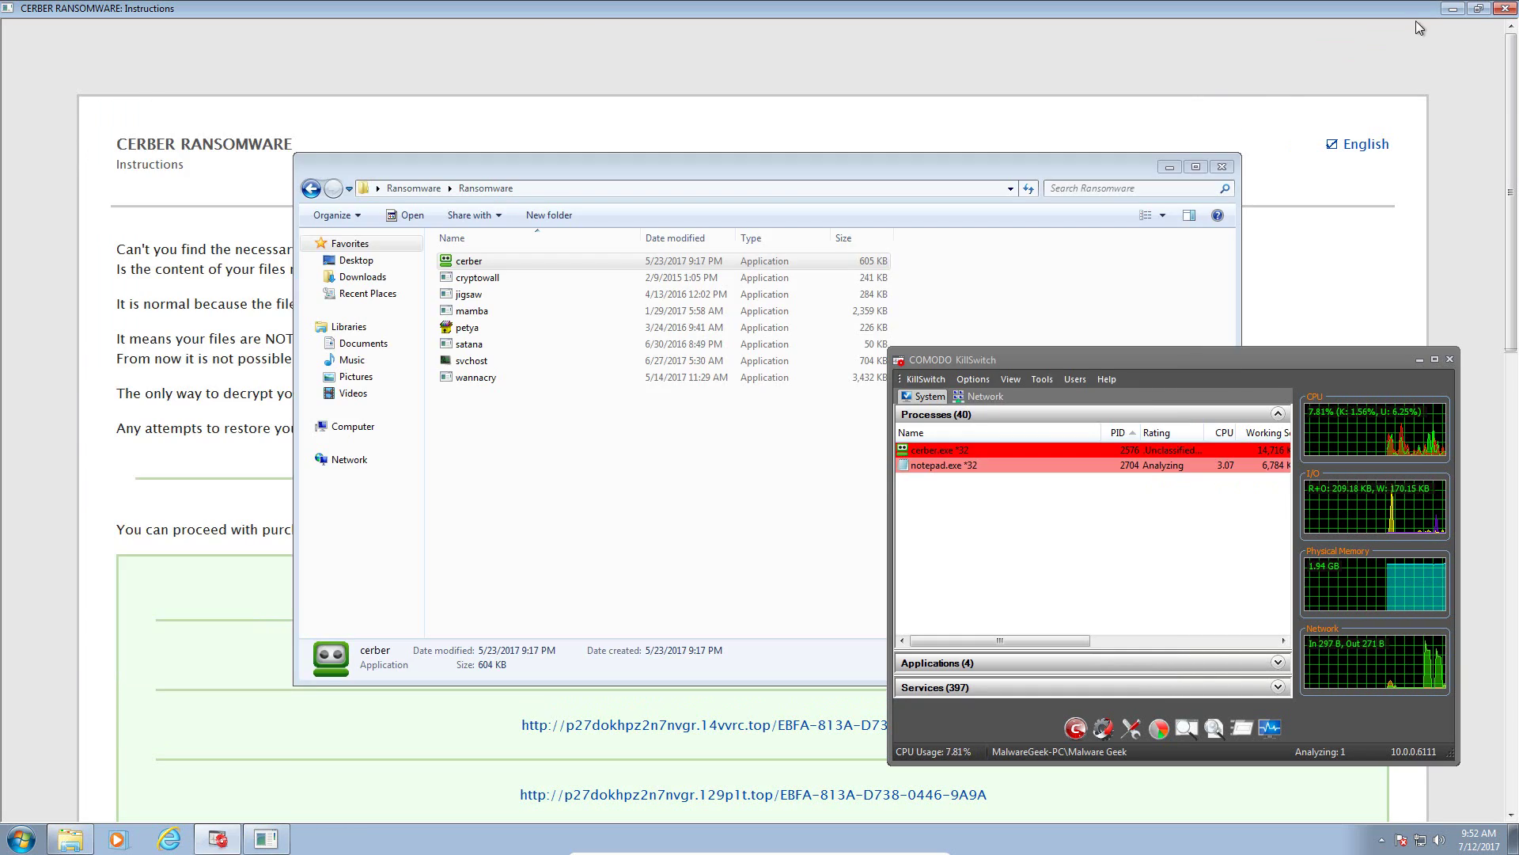
click(1503, 9)
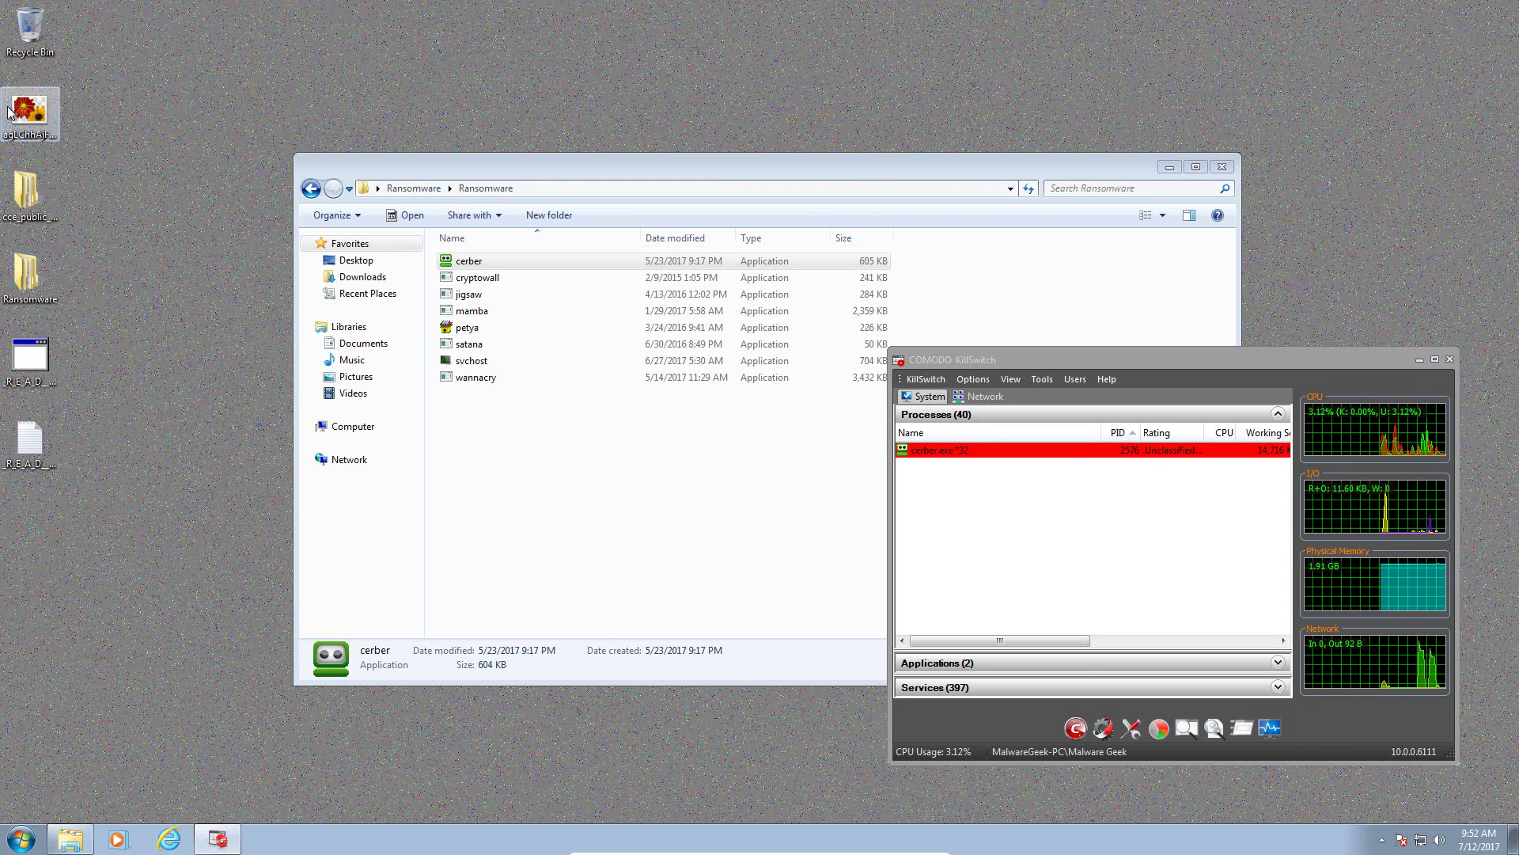
click(43, 127)
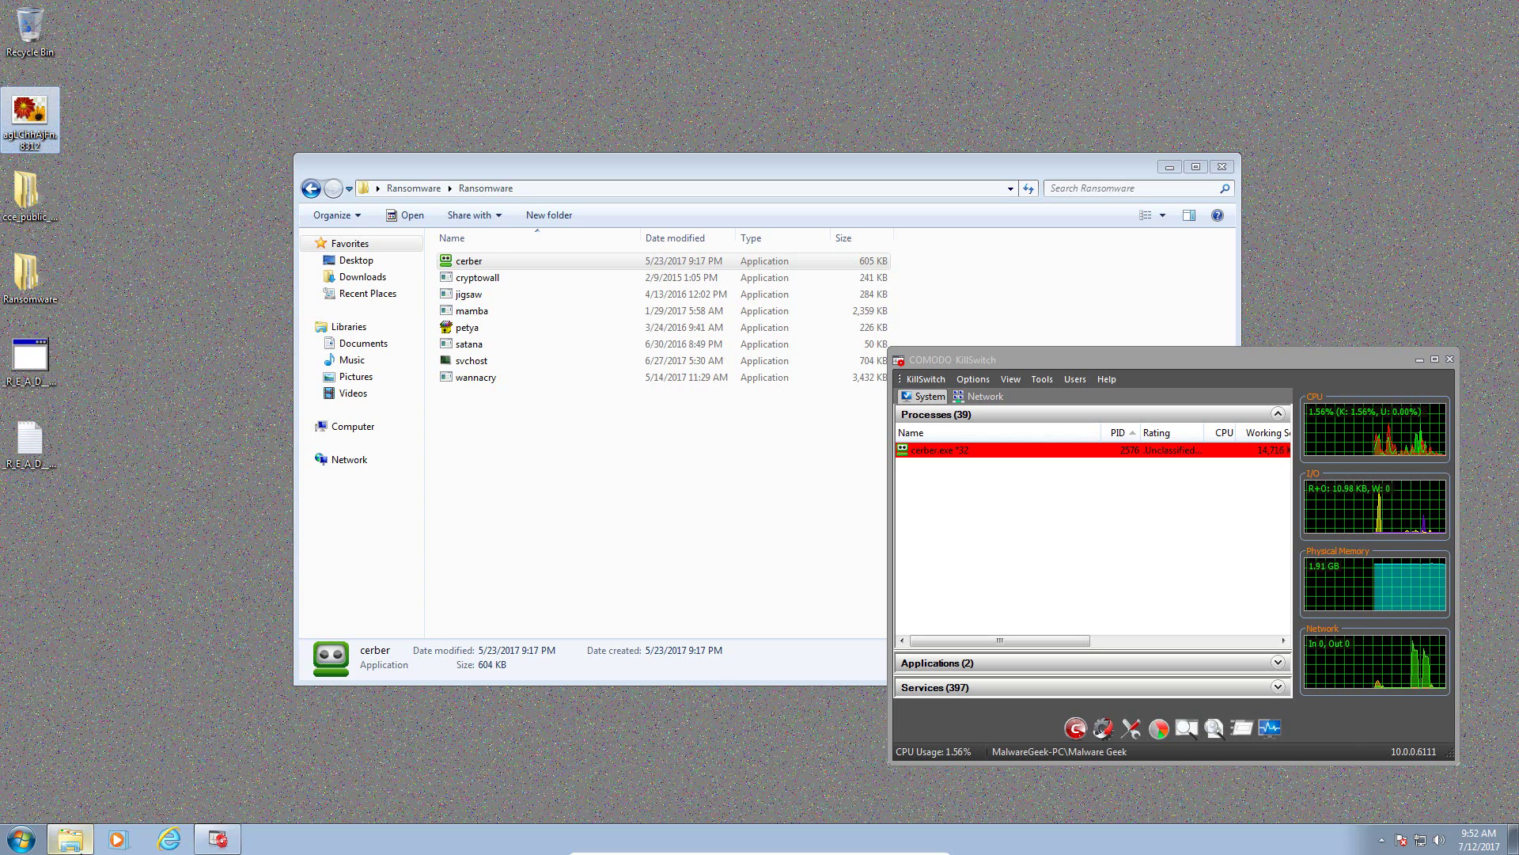
Check the Documents and Pictures libraries, selecting the intact fun picture and malware sucks images
click(389, 346)
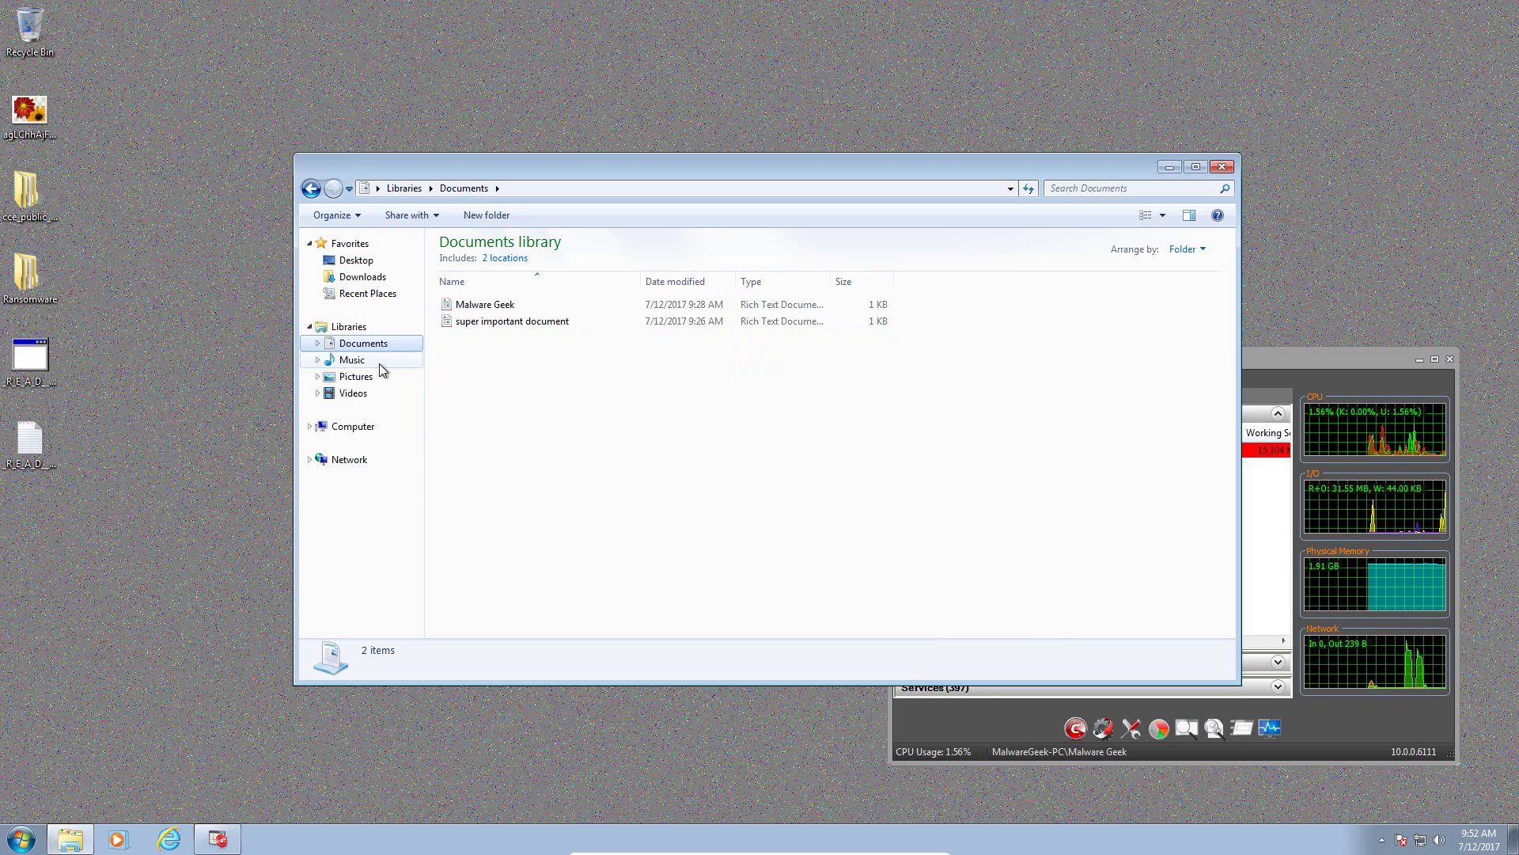
click(372, 378)
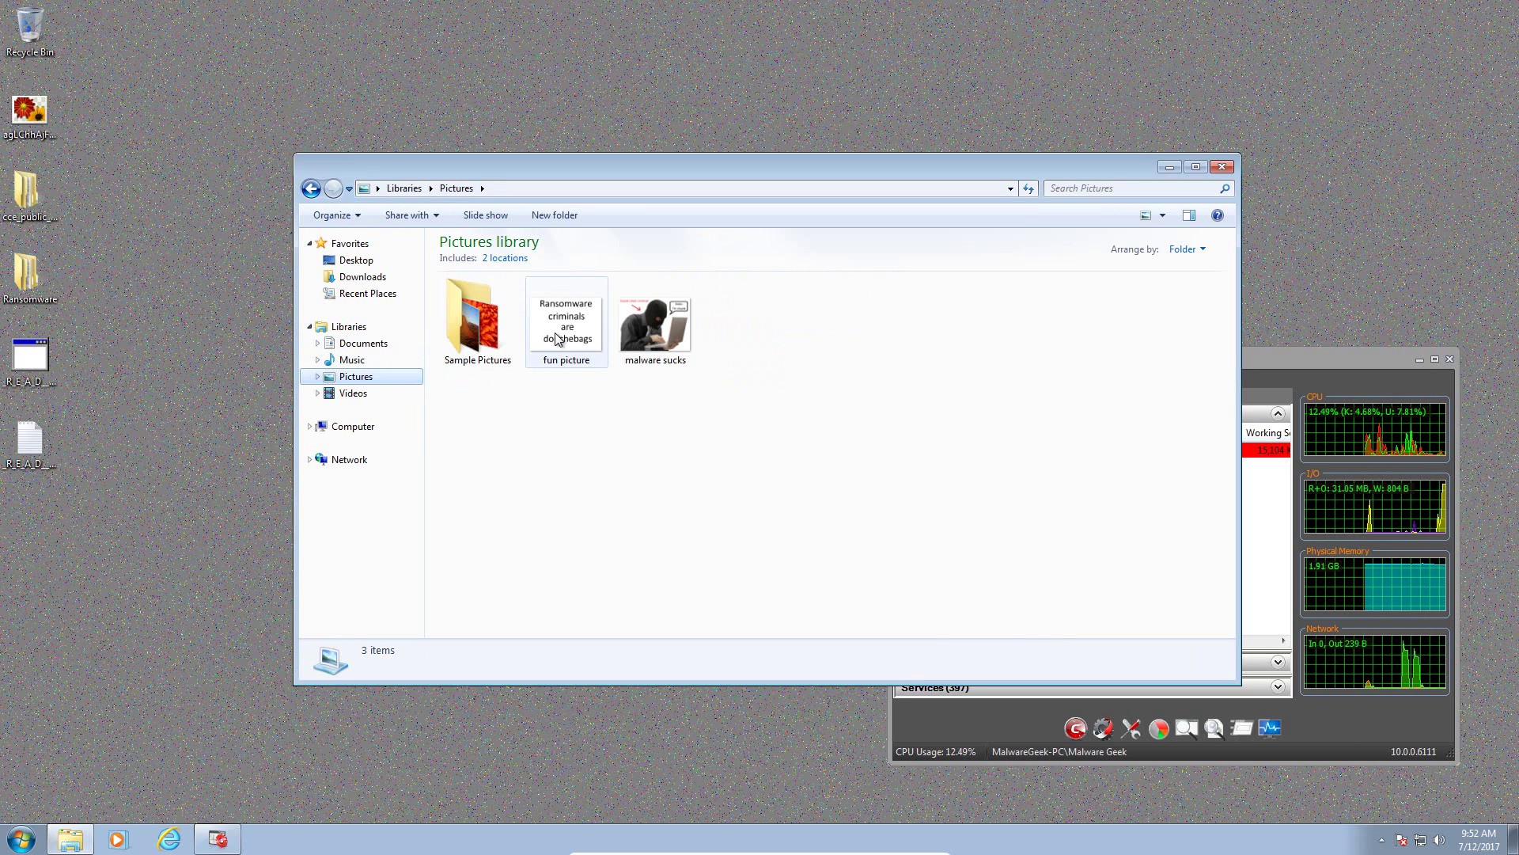
click(558, 339)
click(647, 336)
click(601, 344)
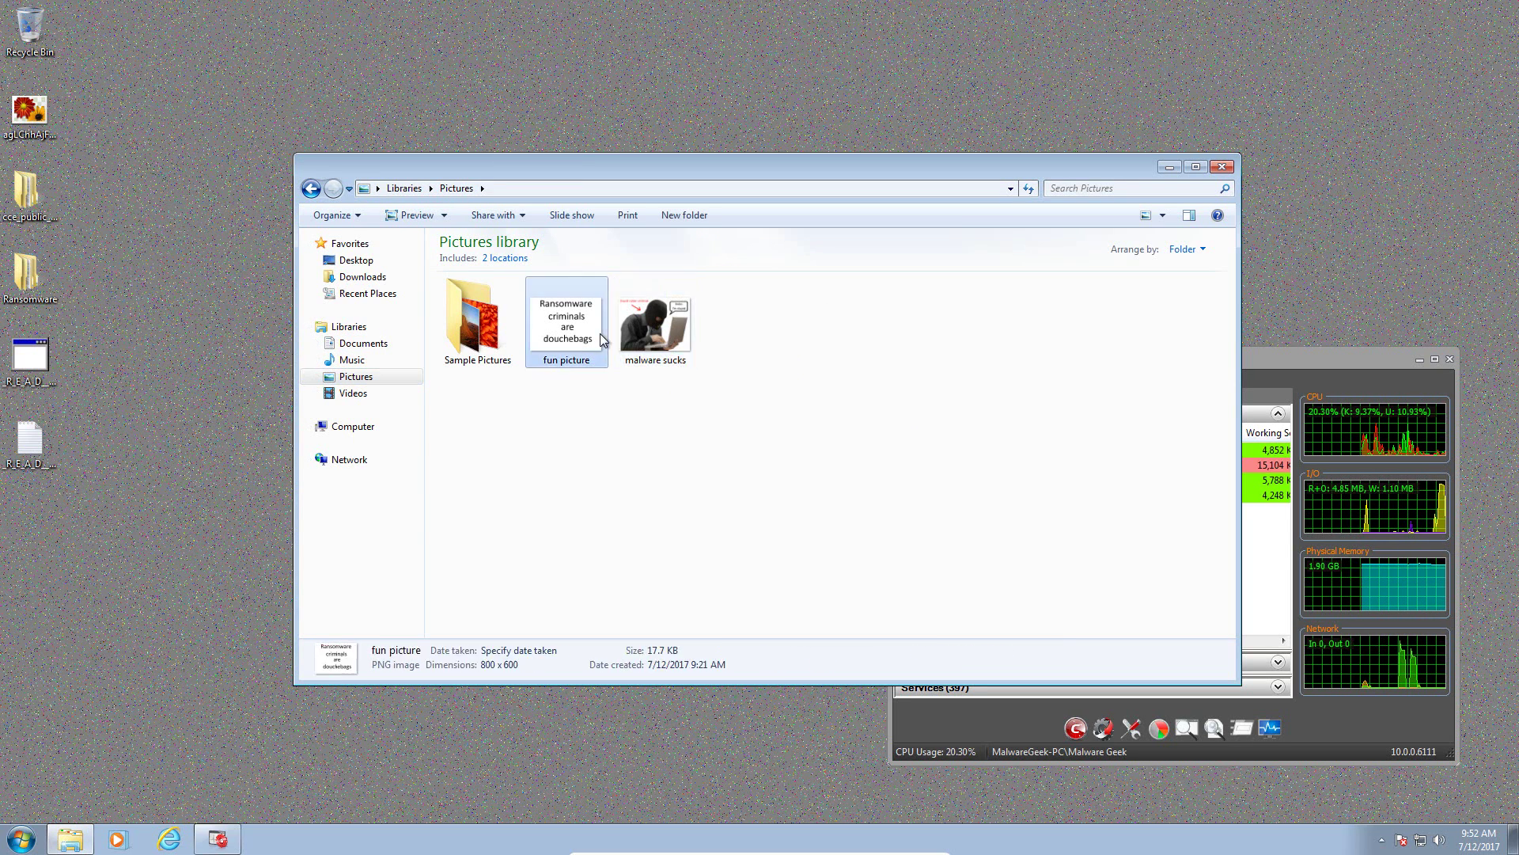
click(1334, 364)
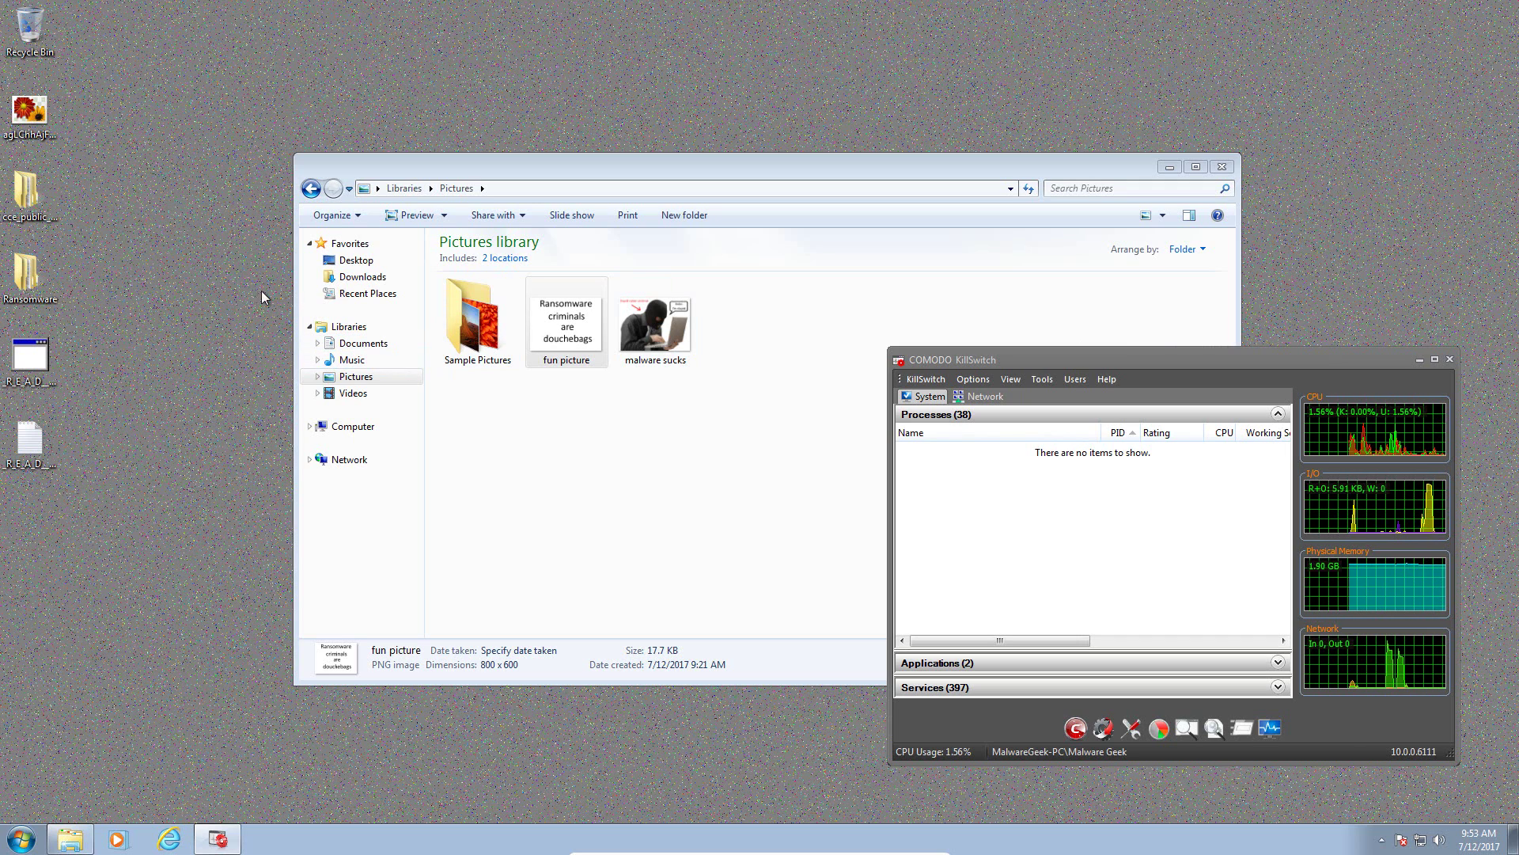
Inspect the scrambled desktop file and the fun picture and malware sucks images in Sample Pictures
click(30, 114)
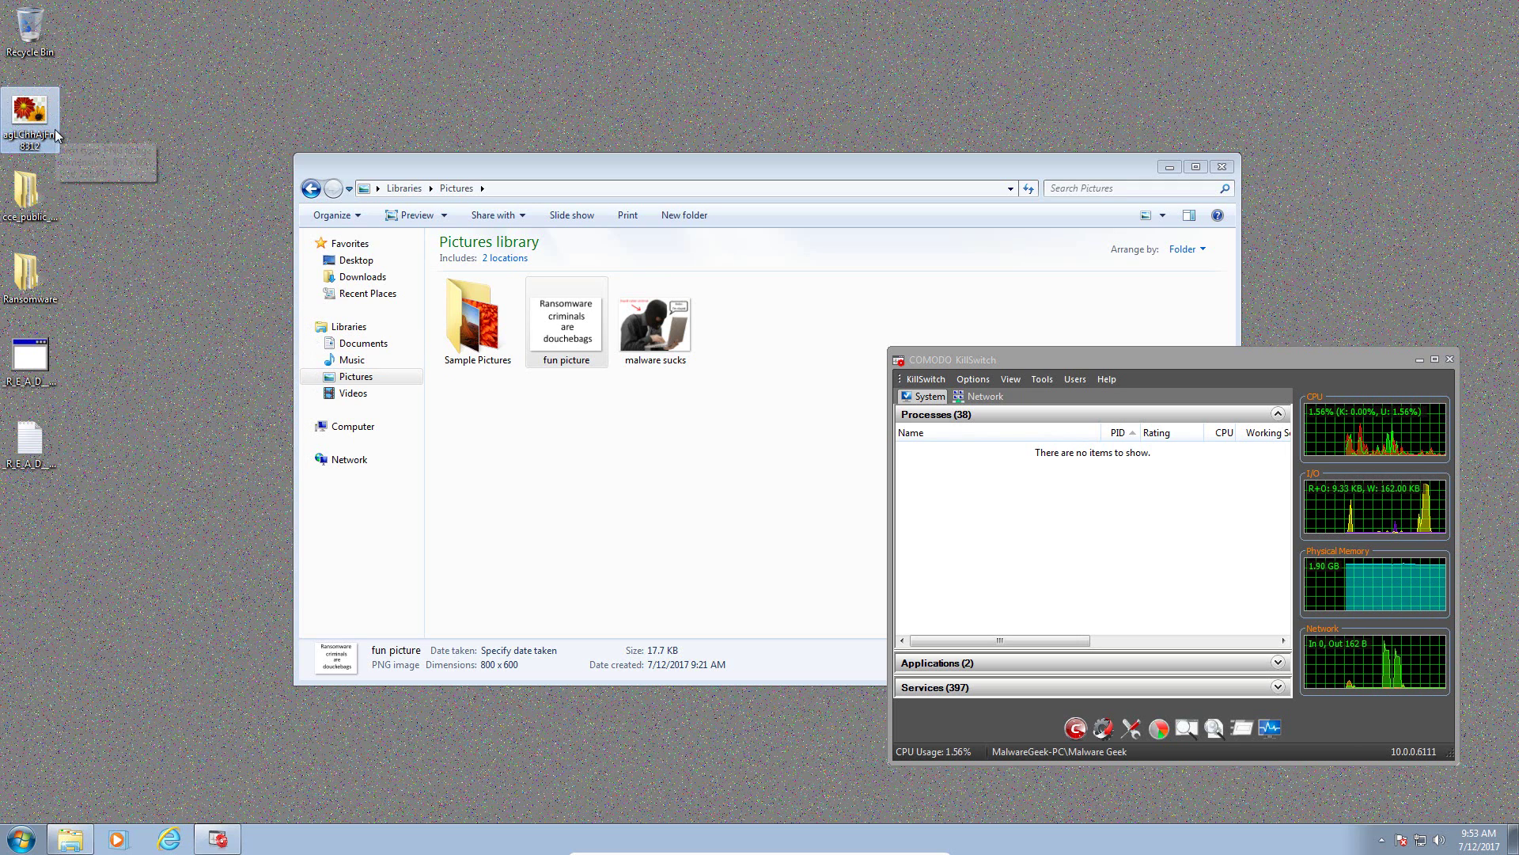
click(686, 321)
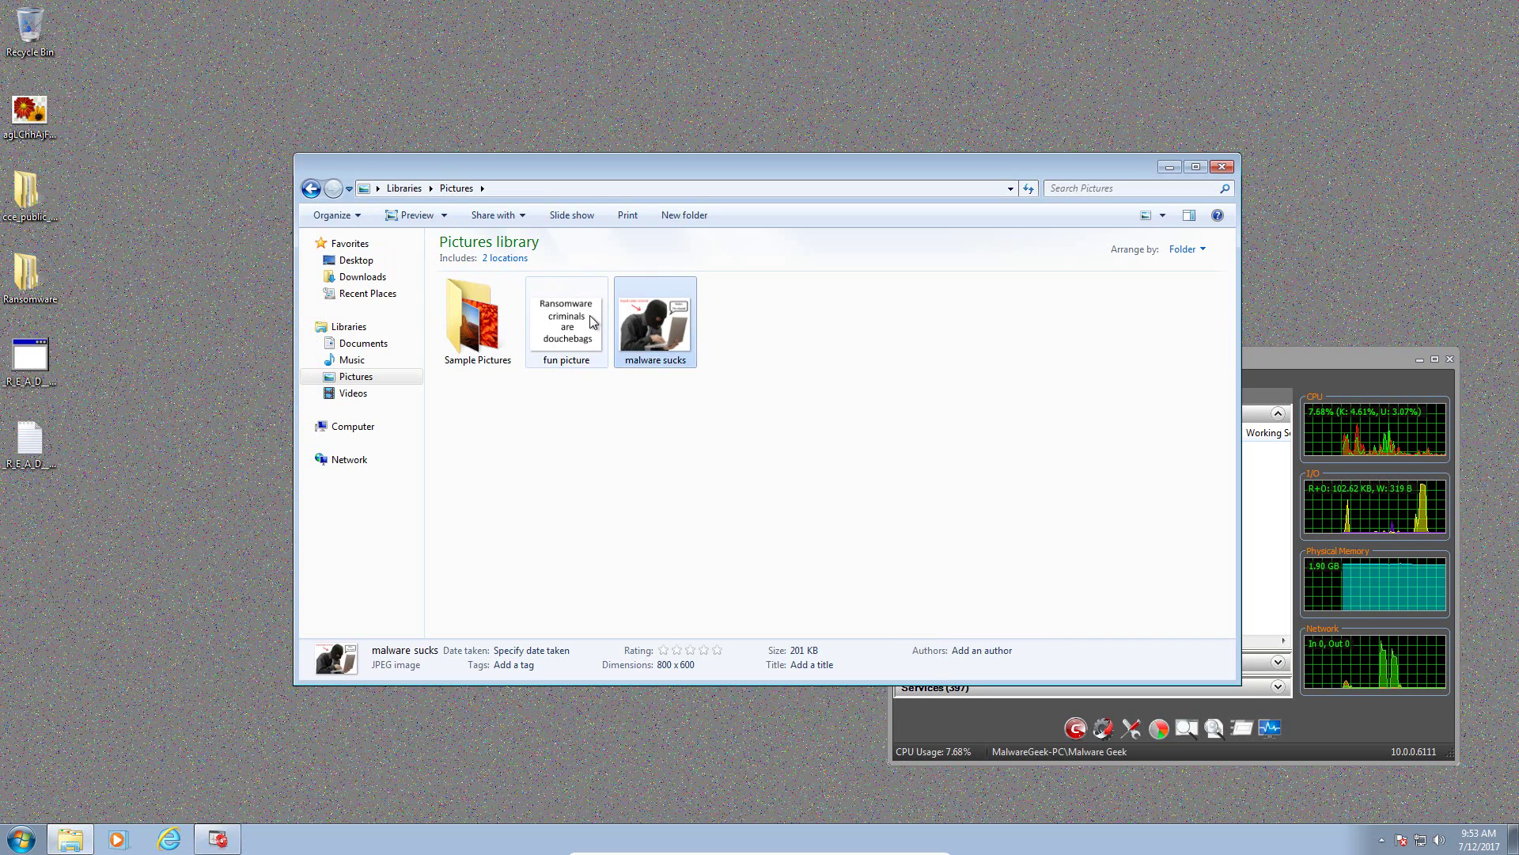
key(Left)
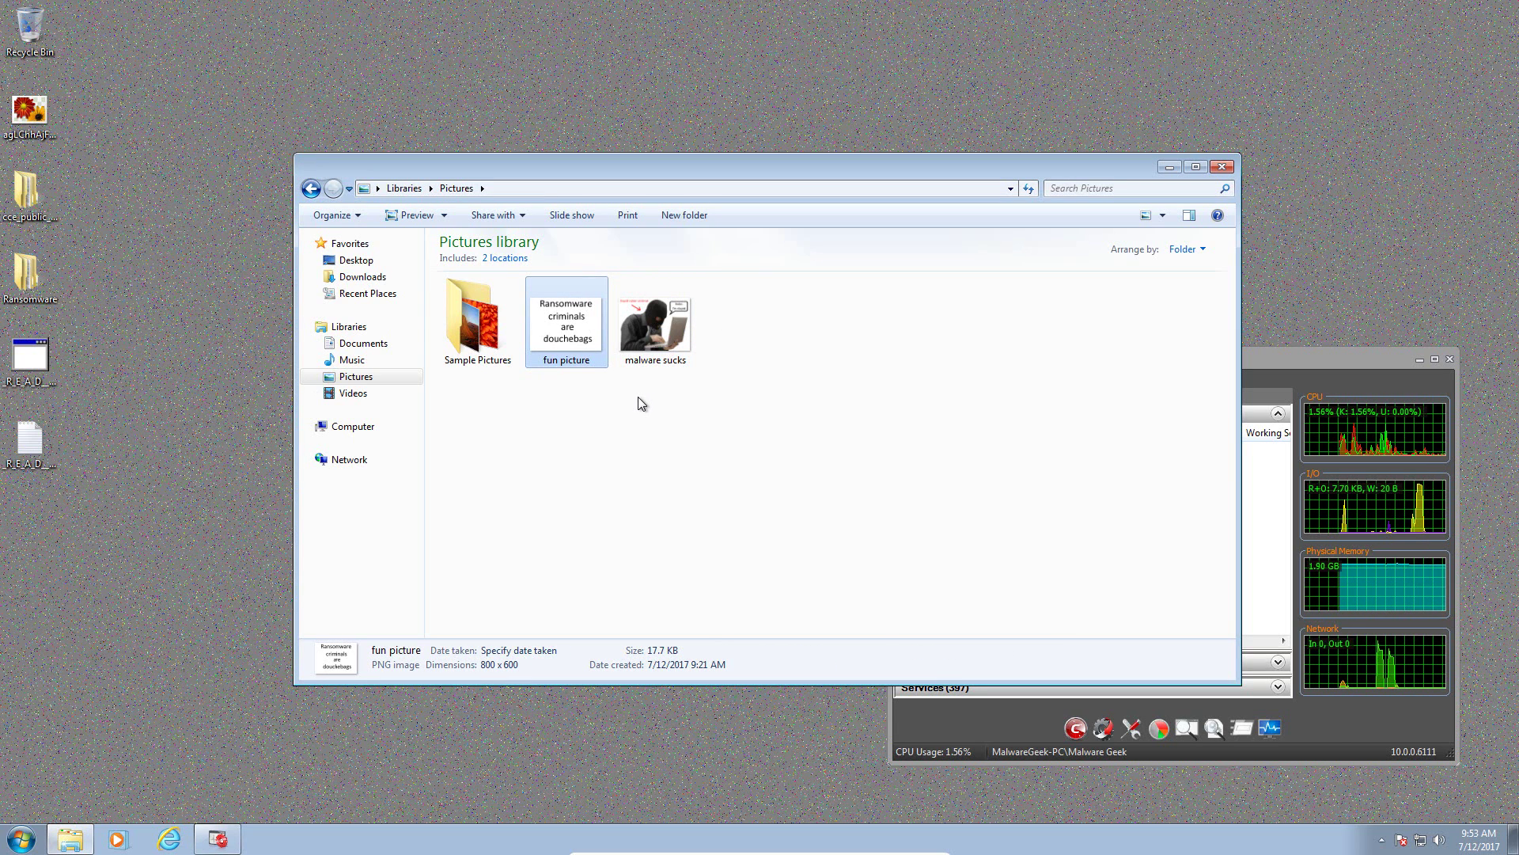
double_click(476, 317)
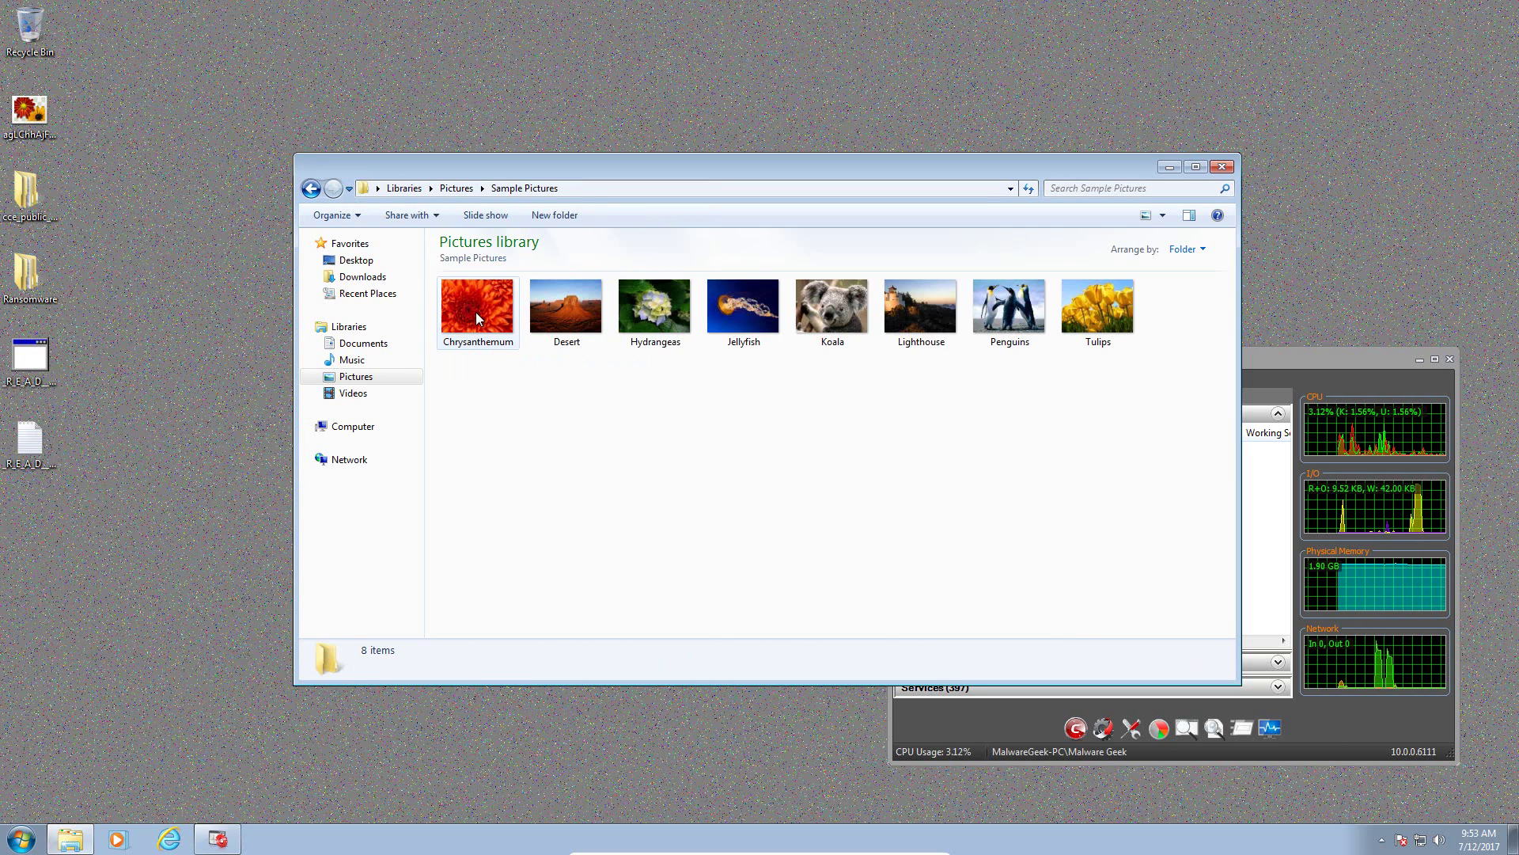
Check the Documents library's super important document and Malware Geek files, then reveal hidden tray icons
click(385, 352)
click(17, 141)
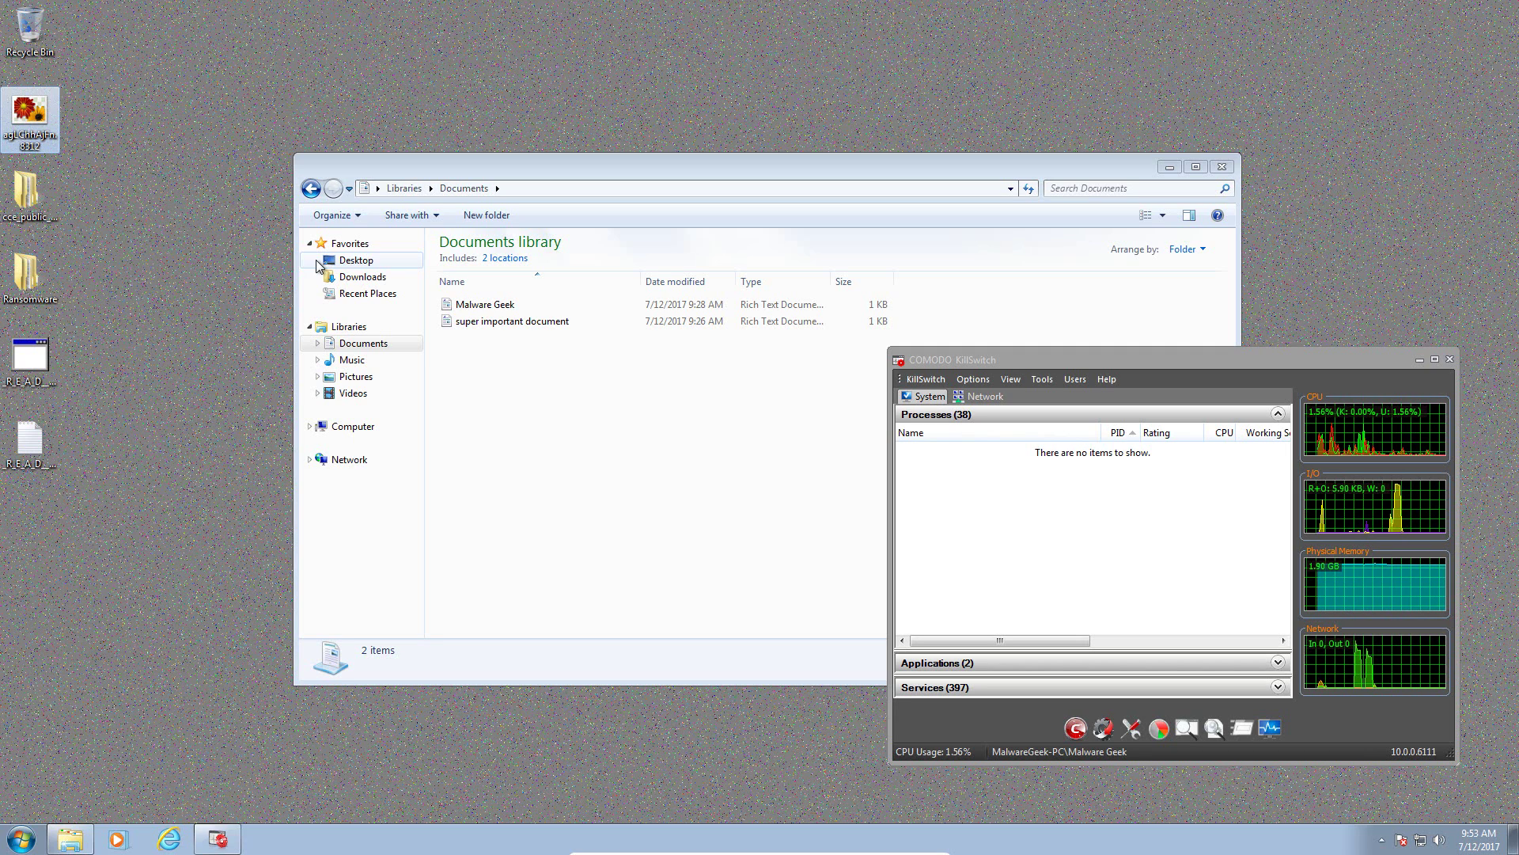
click(748, 319)
click(753, 308)
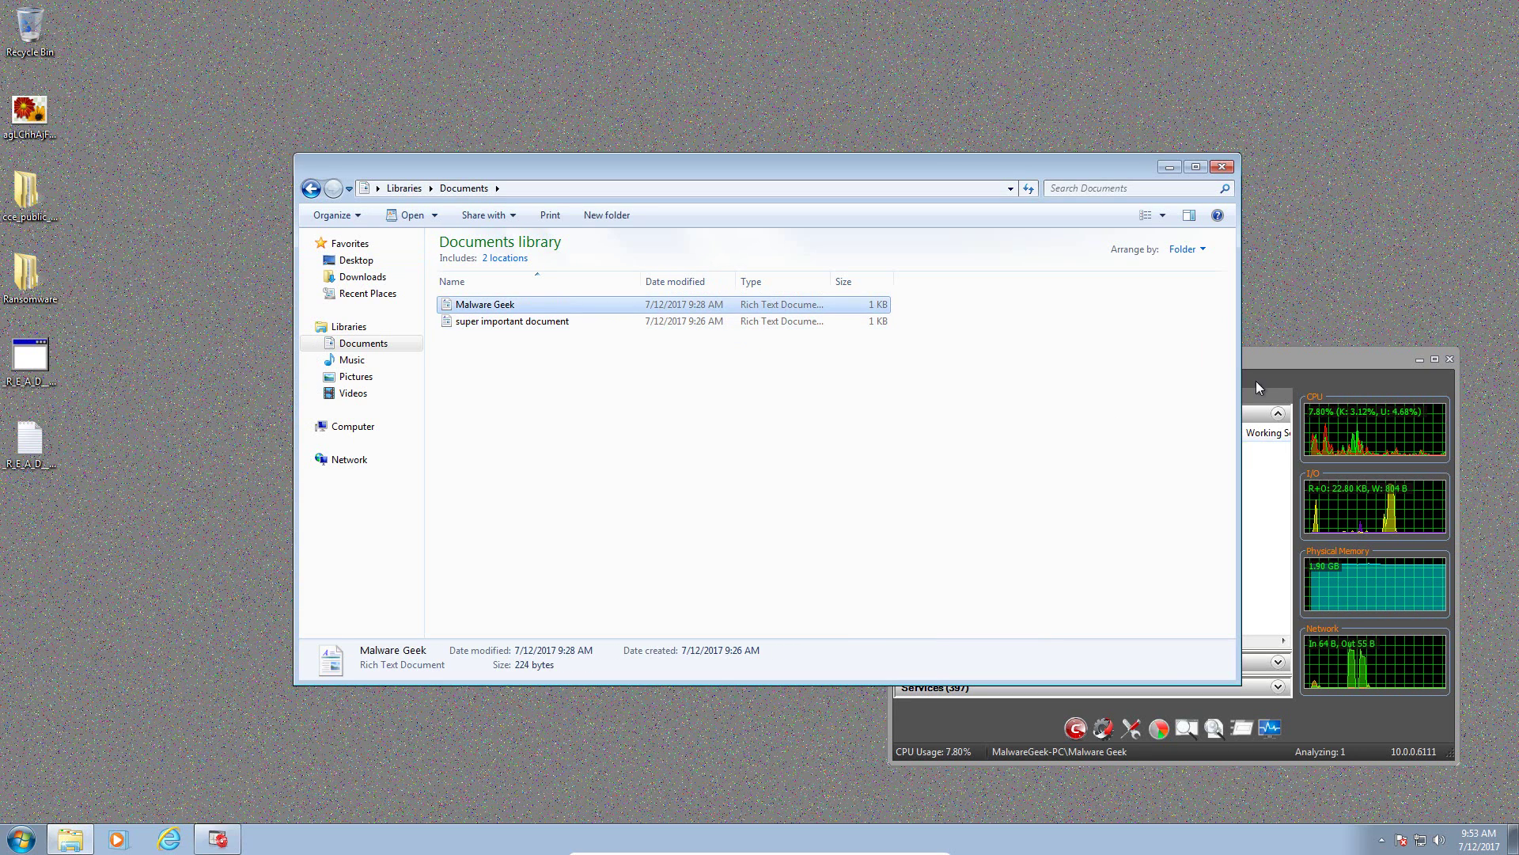
click(1315, 376)
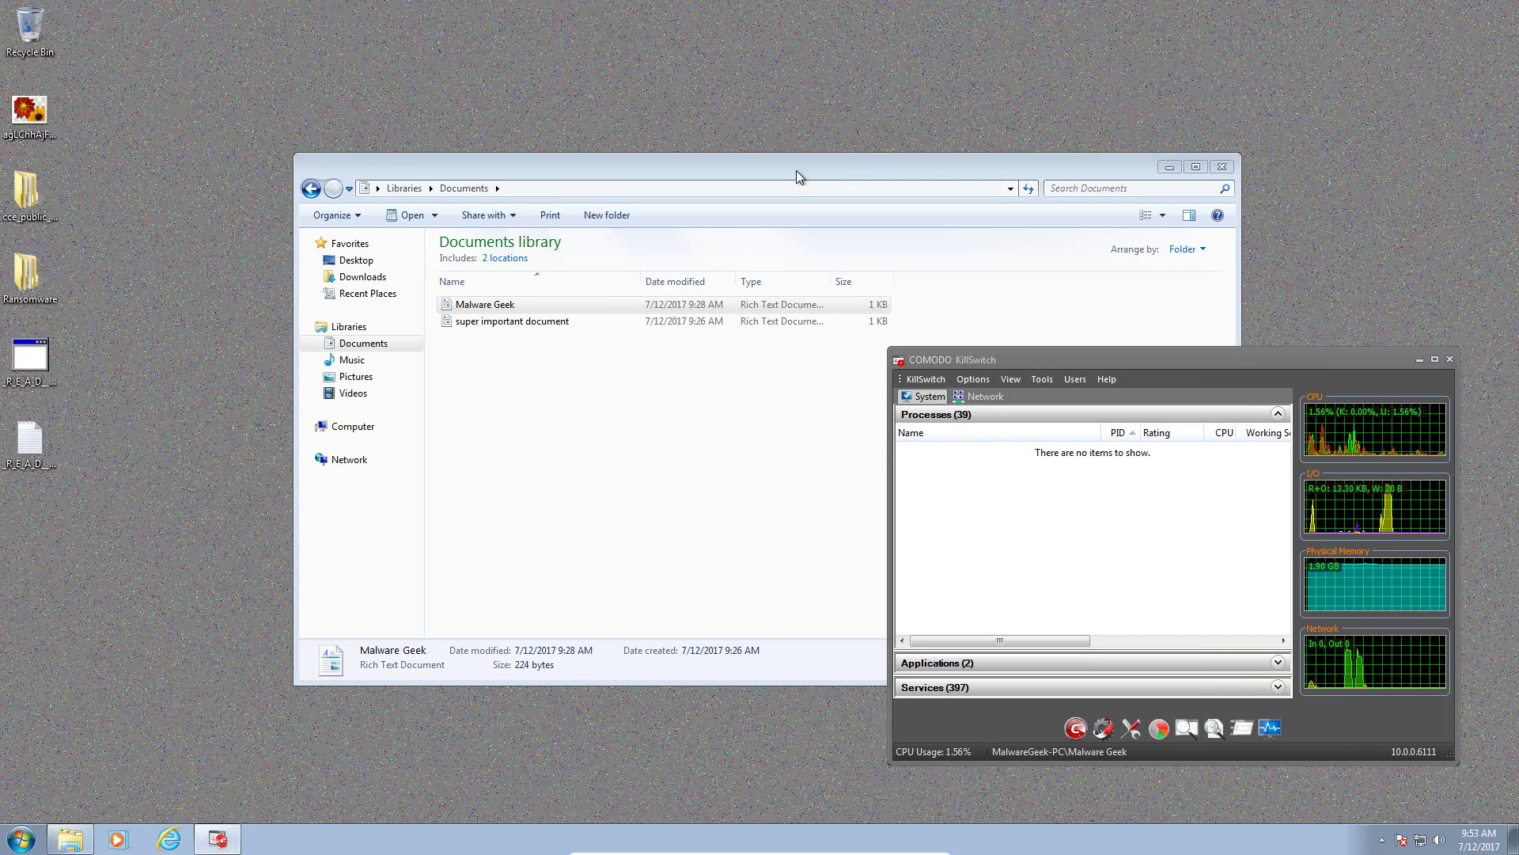
drag(794, 169, 685, 136)
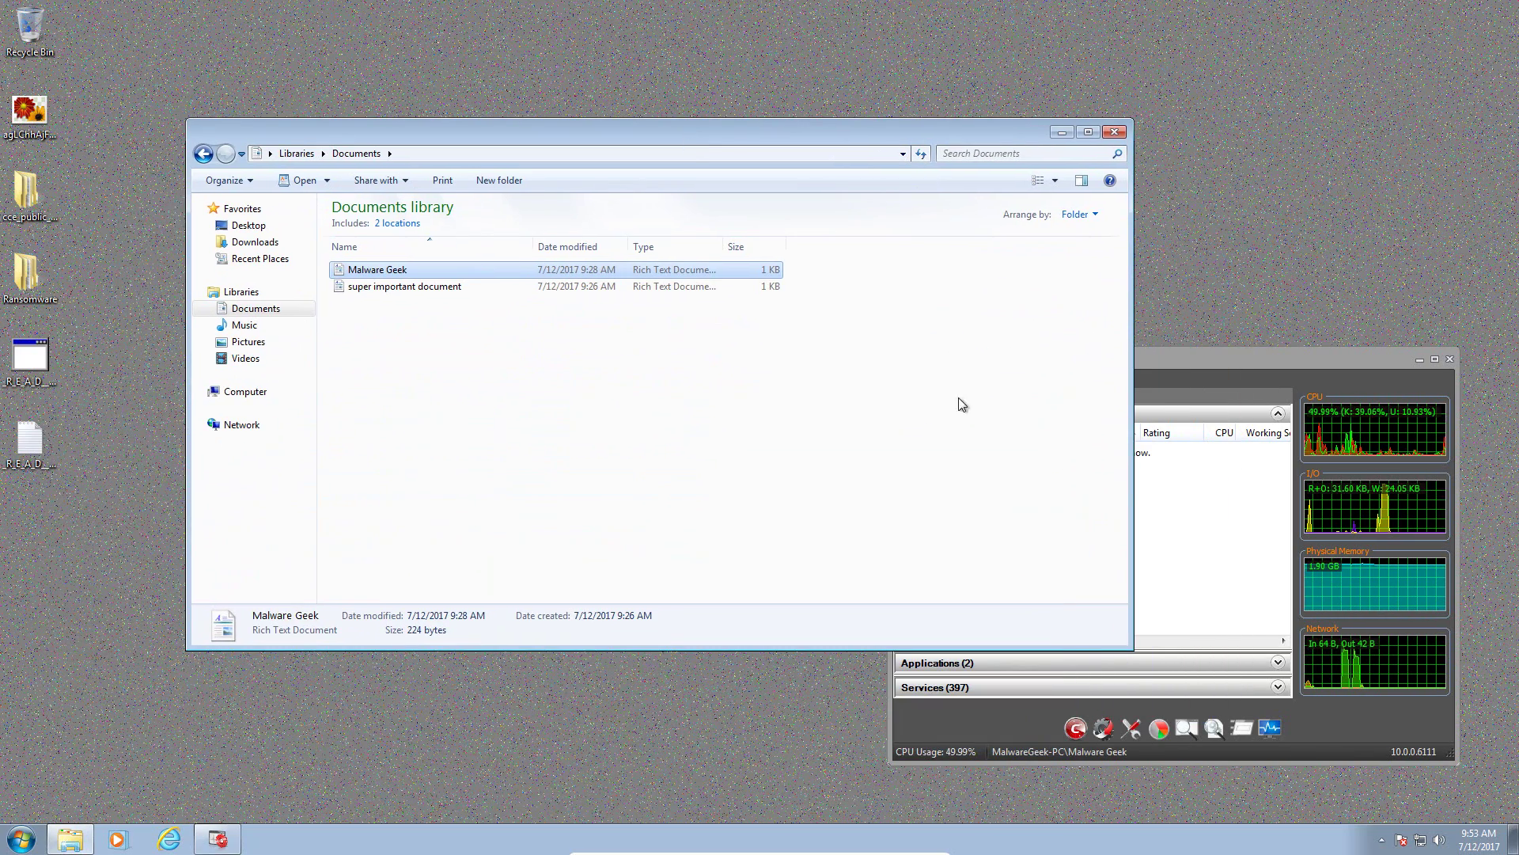
click(1290, 331)
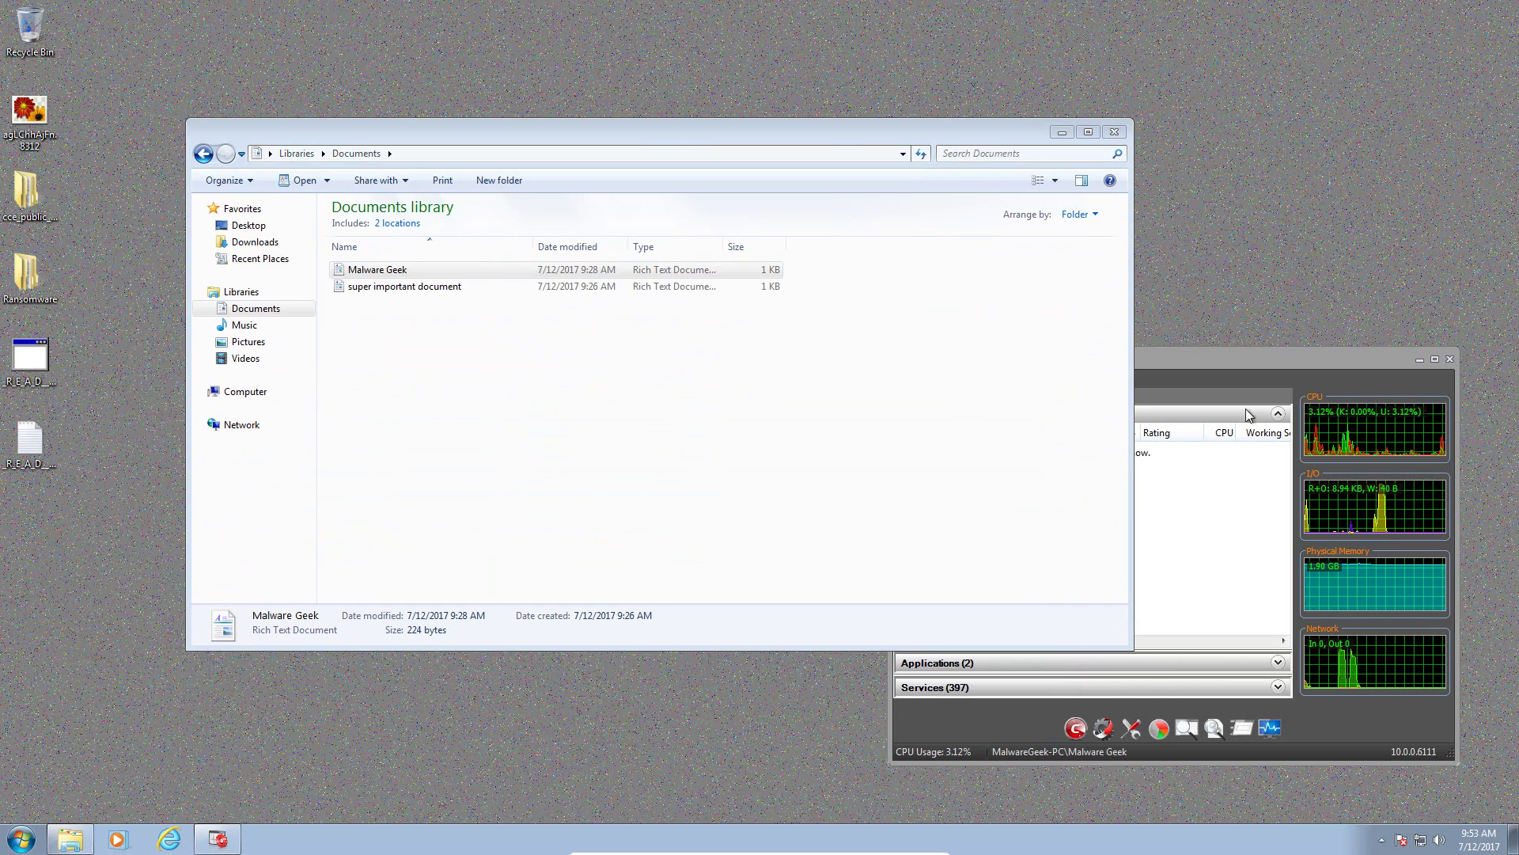
click(1381, 839)
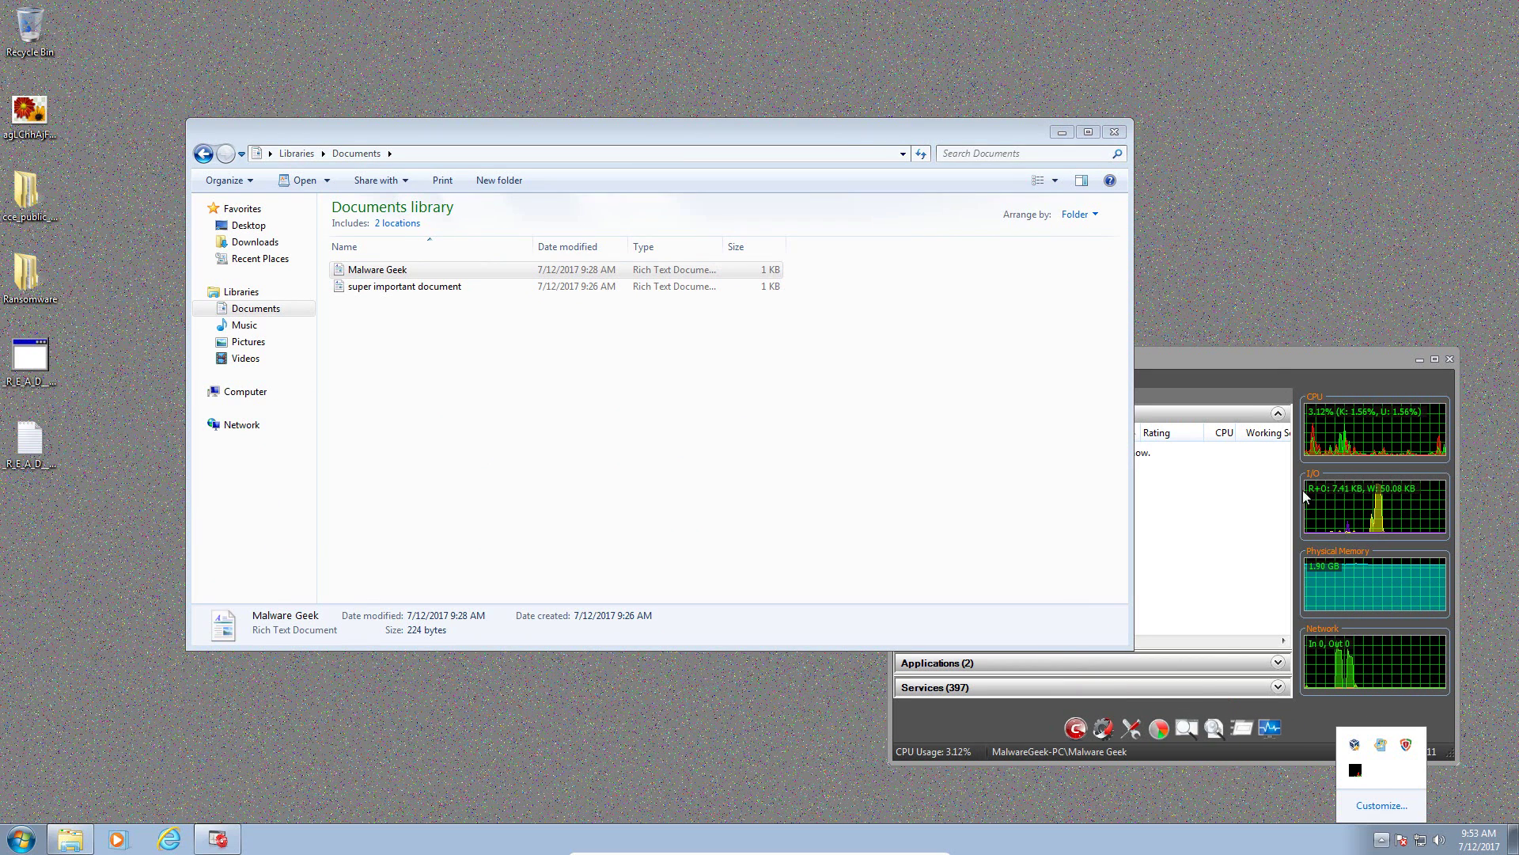
Dismiss the hidden notification icons list
click(1247, 205)
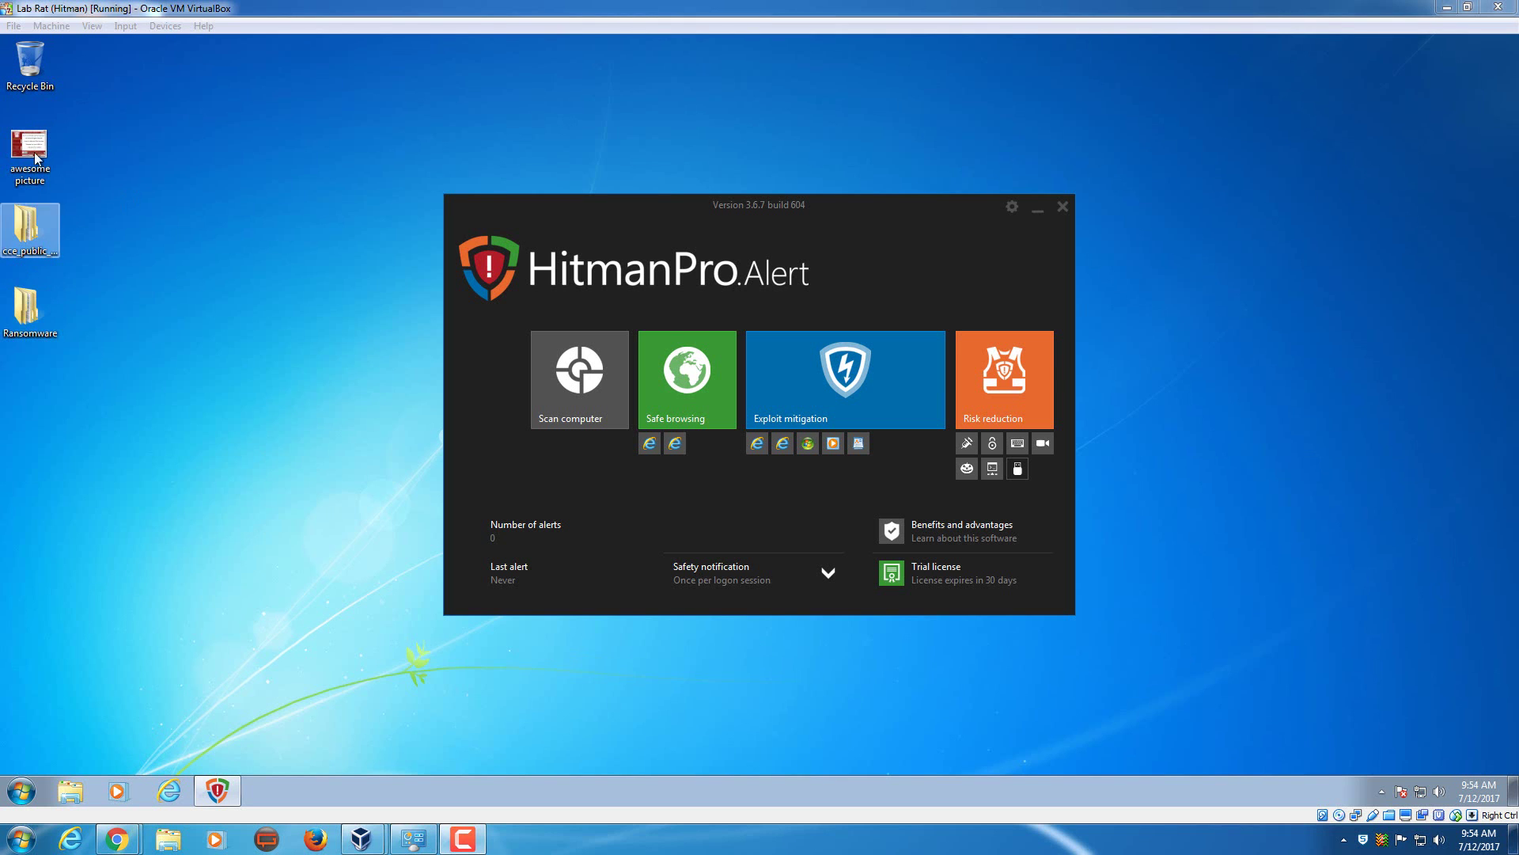
Put the VM in full-screen mode and open the Ransomware samples and cce_public_x64 folders
click(127, 26)
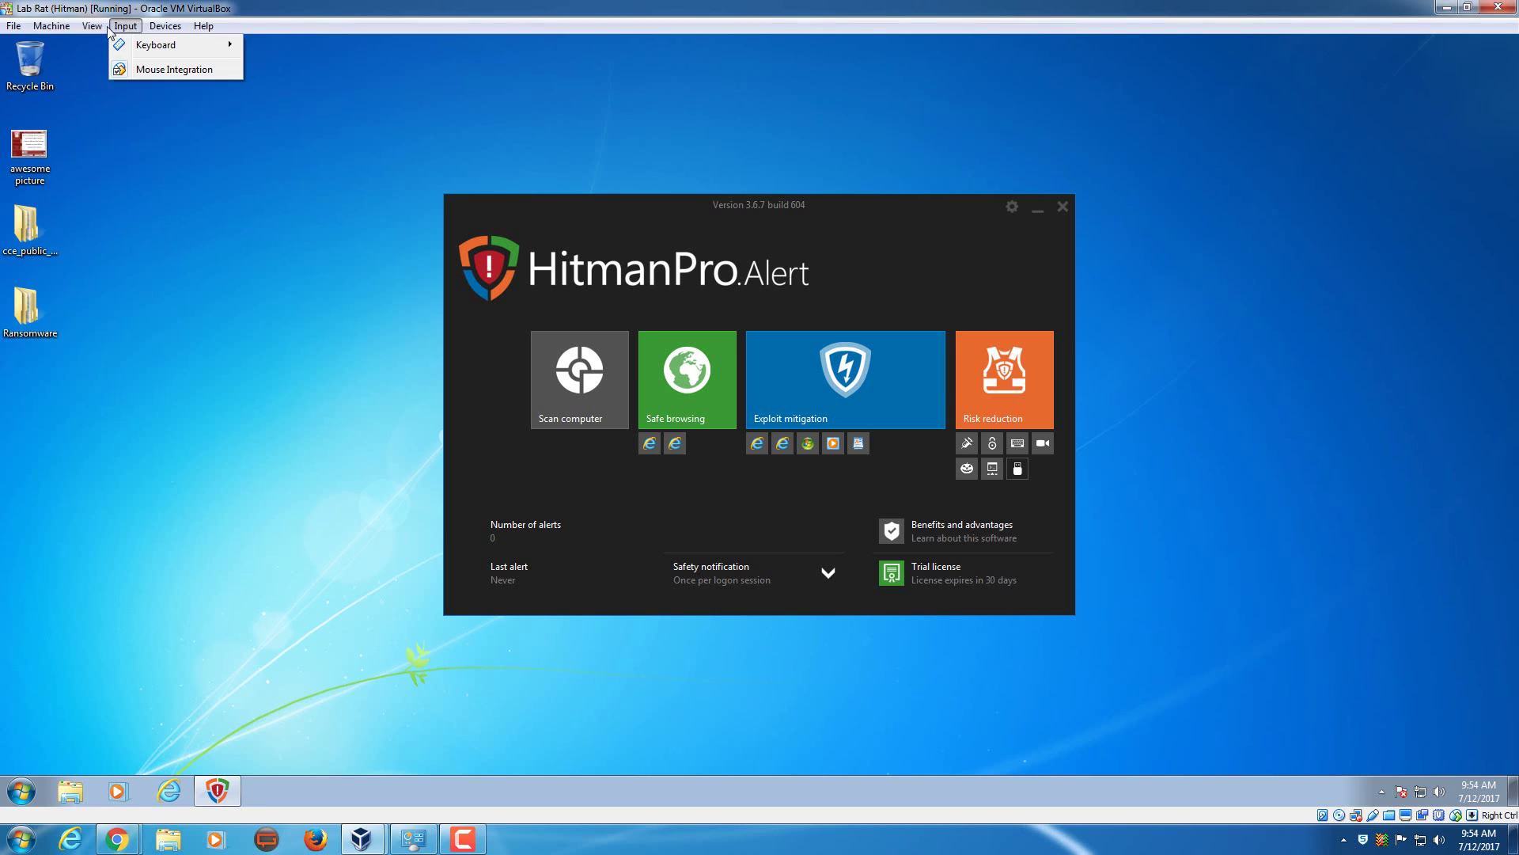
click(106, 41)
double_click(49, 287)
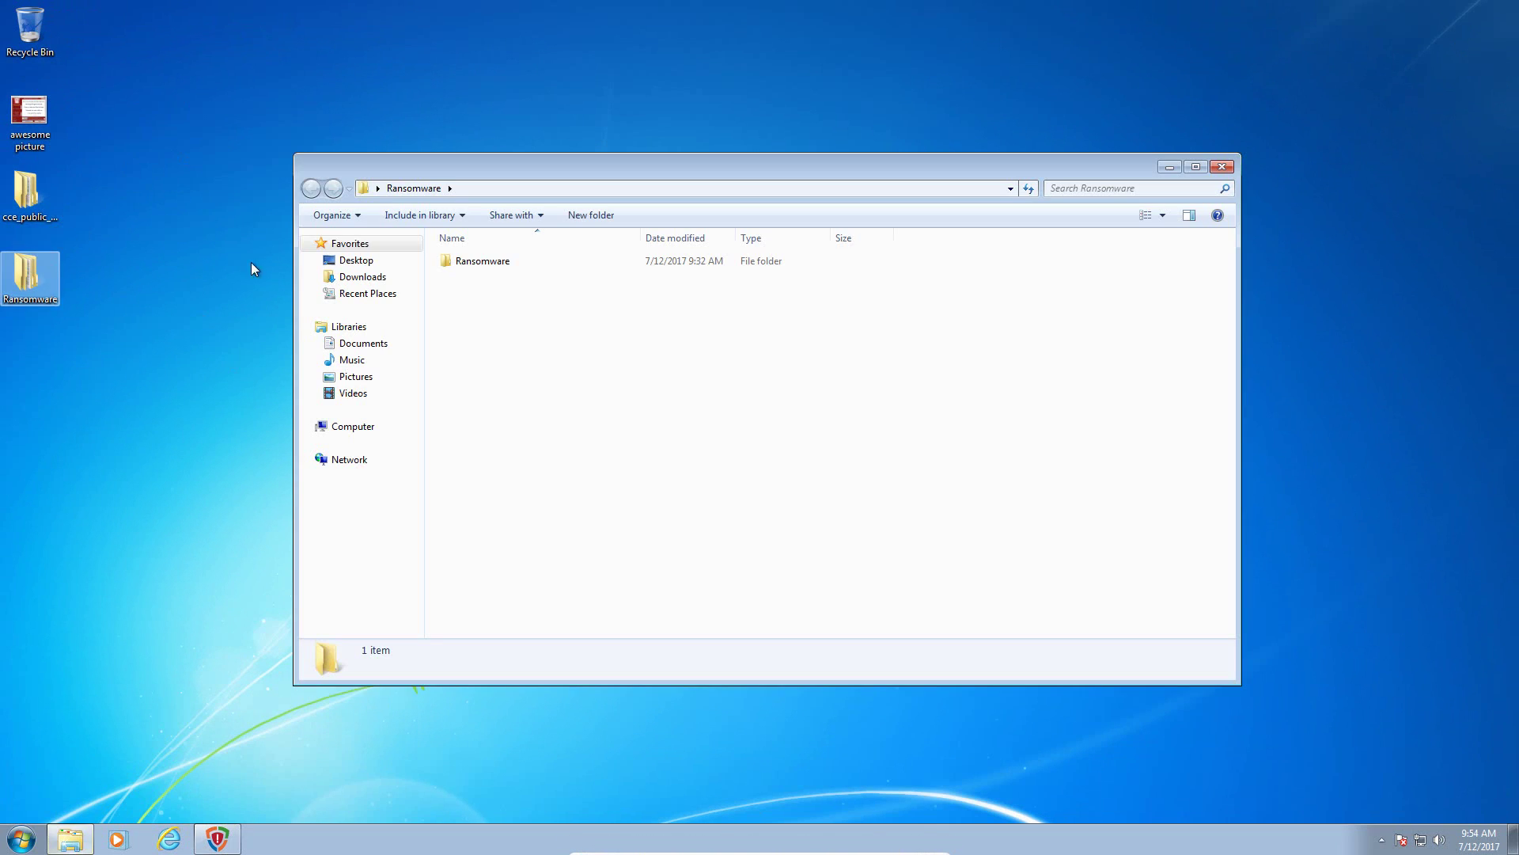
double_click(497, 263)
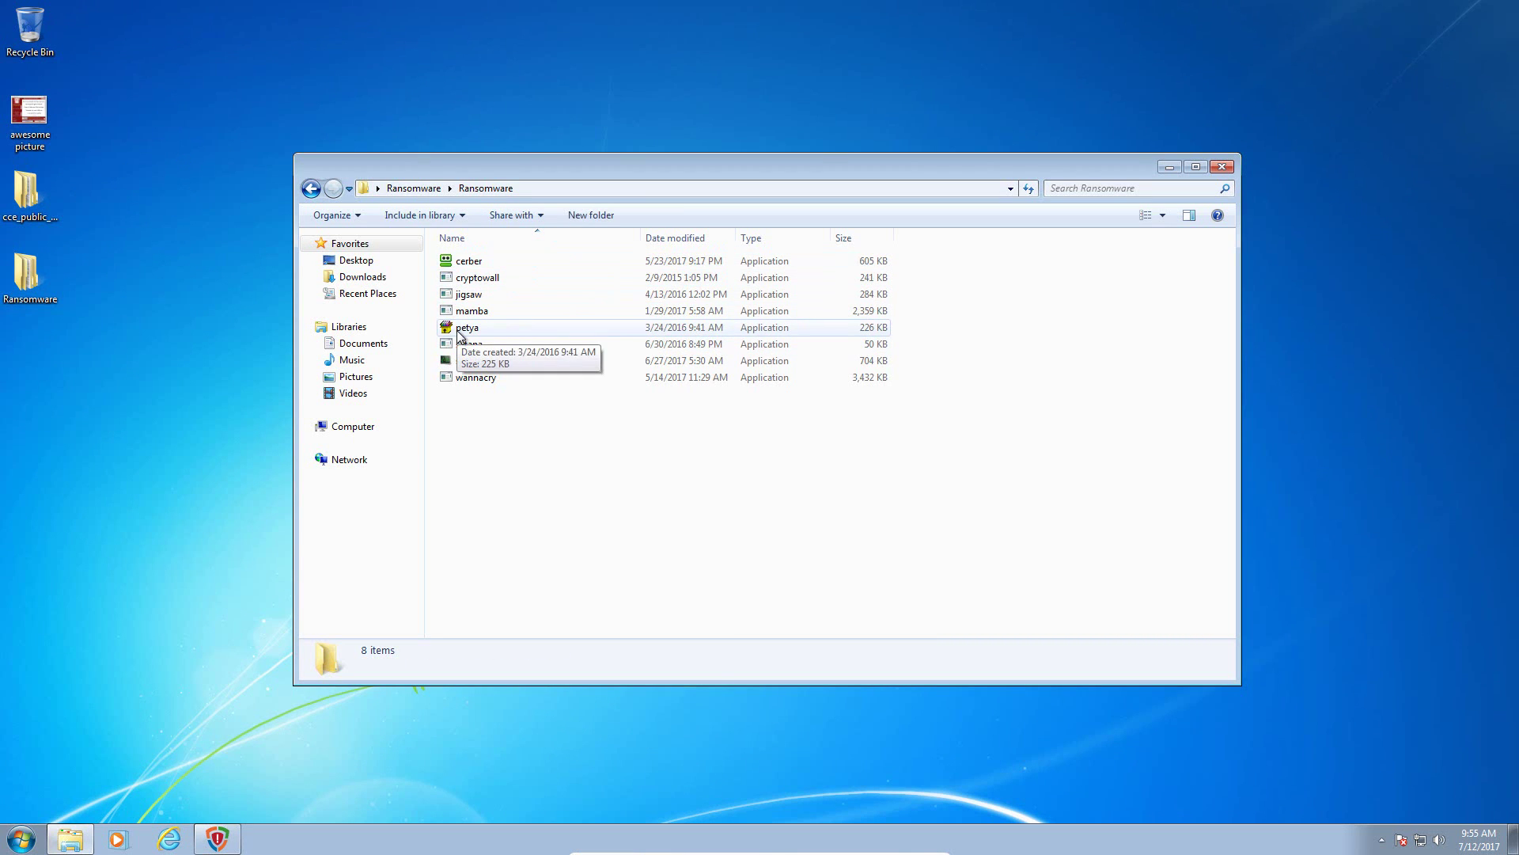
double_click(26, 194)
click(511, 282)
Run KillSwitch from cce_x64, accept the licence, show only untrusted processes, and shrink its window
double_click(511, 281)
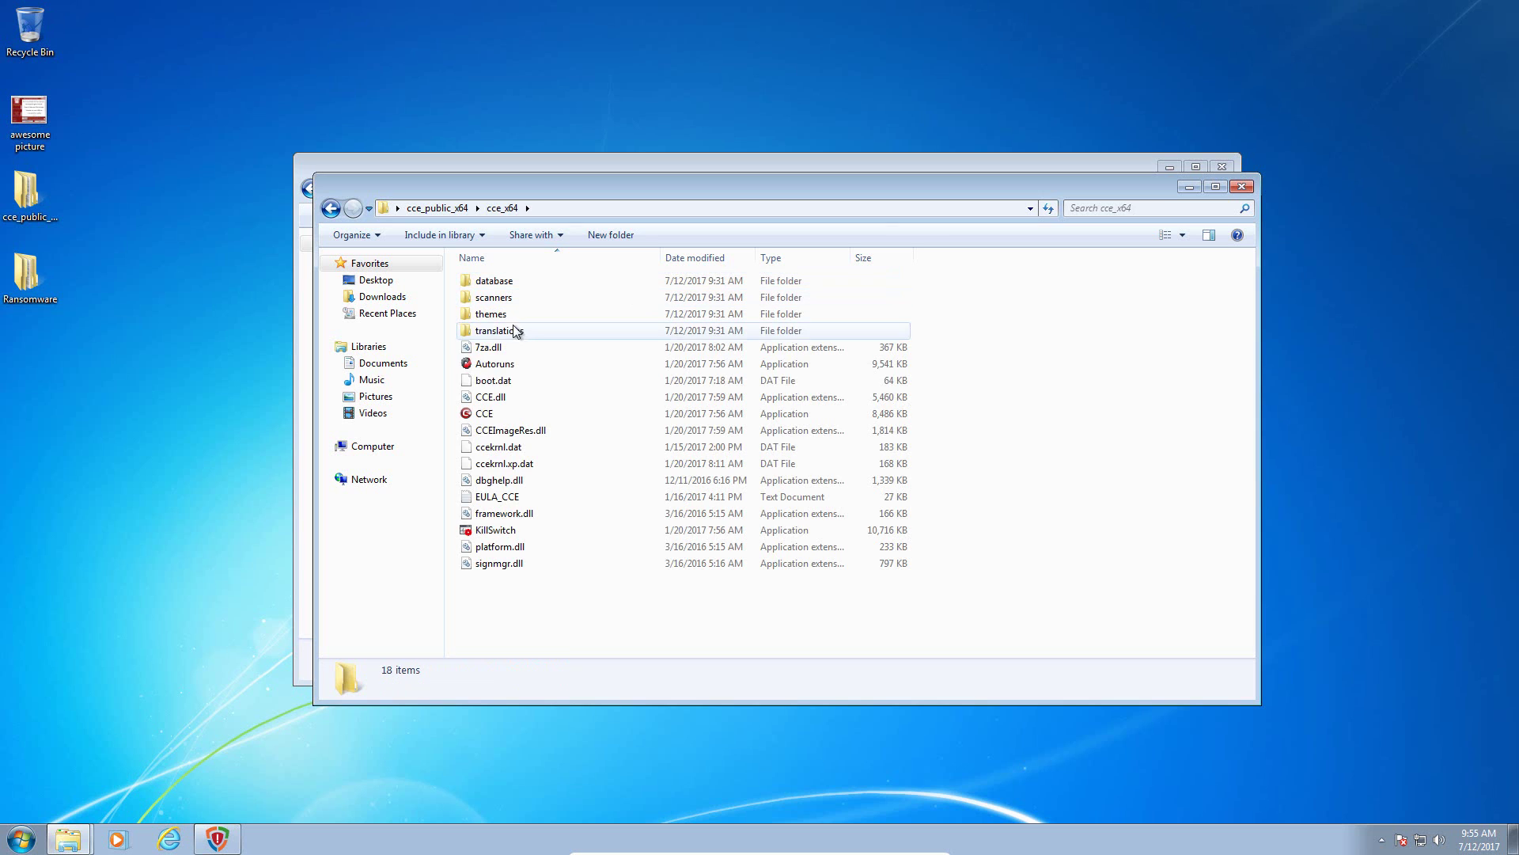
click(527, 527)
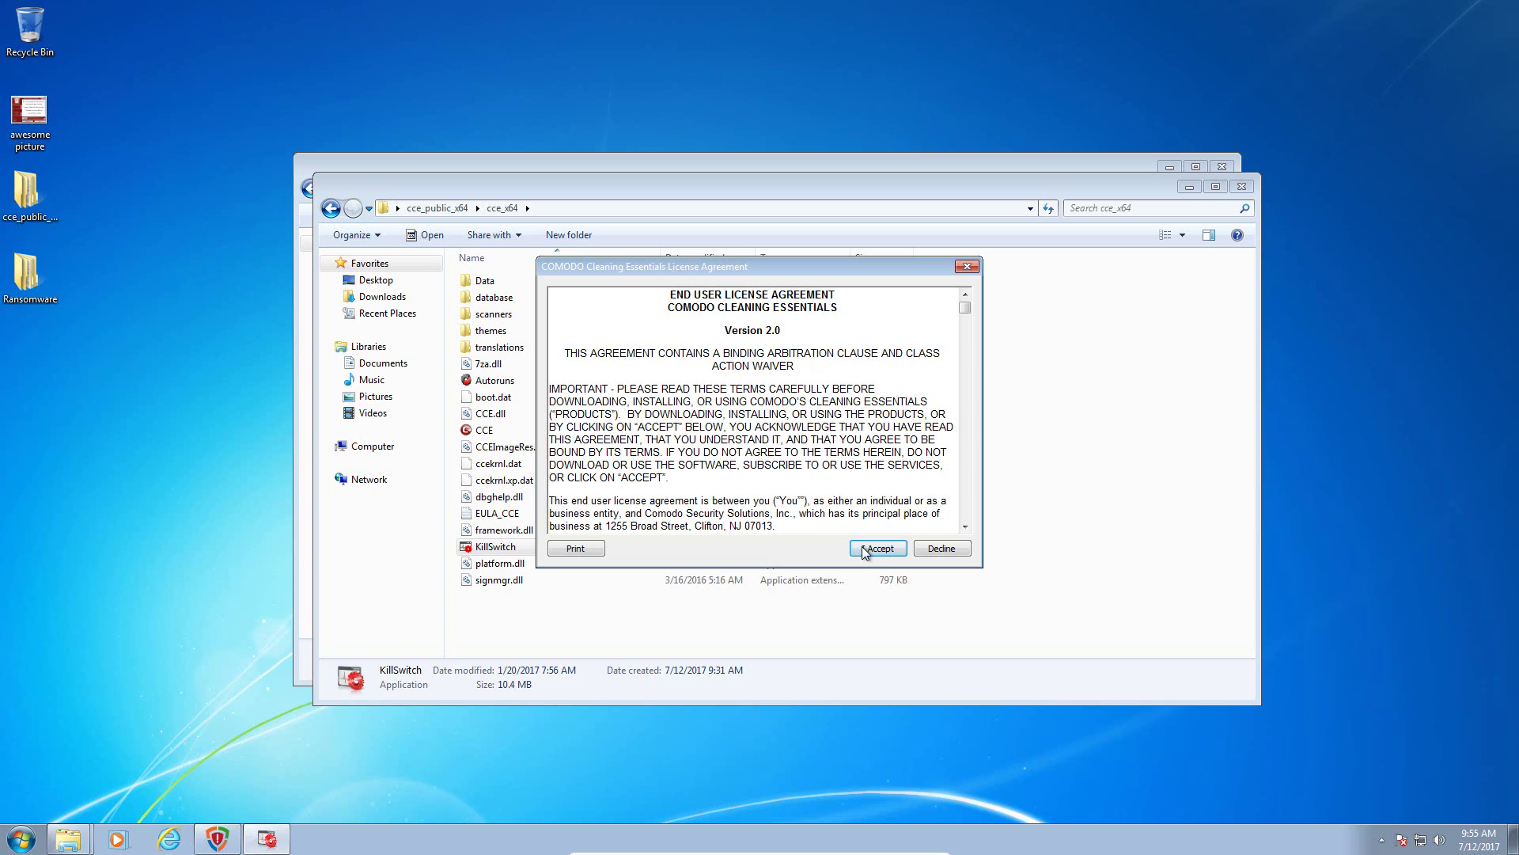
click(875, 546)
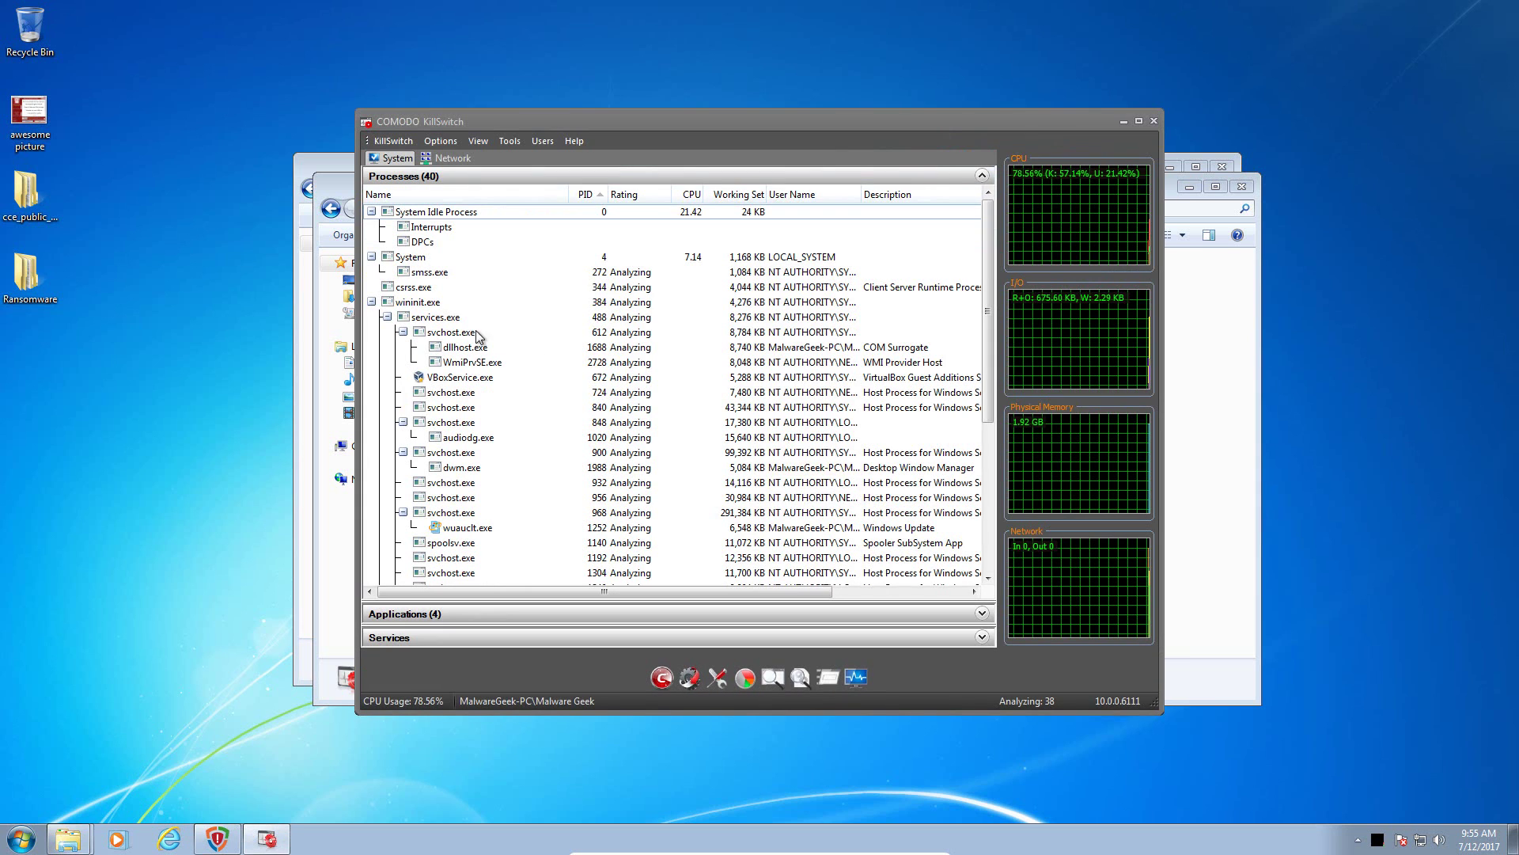
click(448, 141)
mouse_move(478, 141)
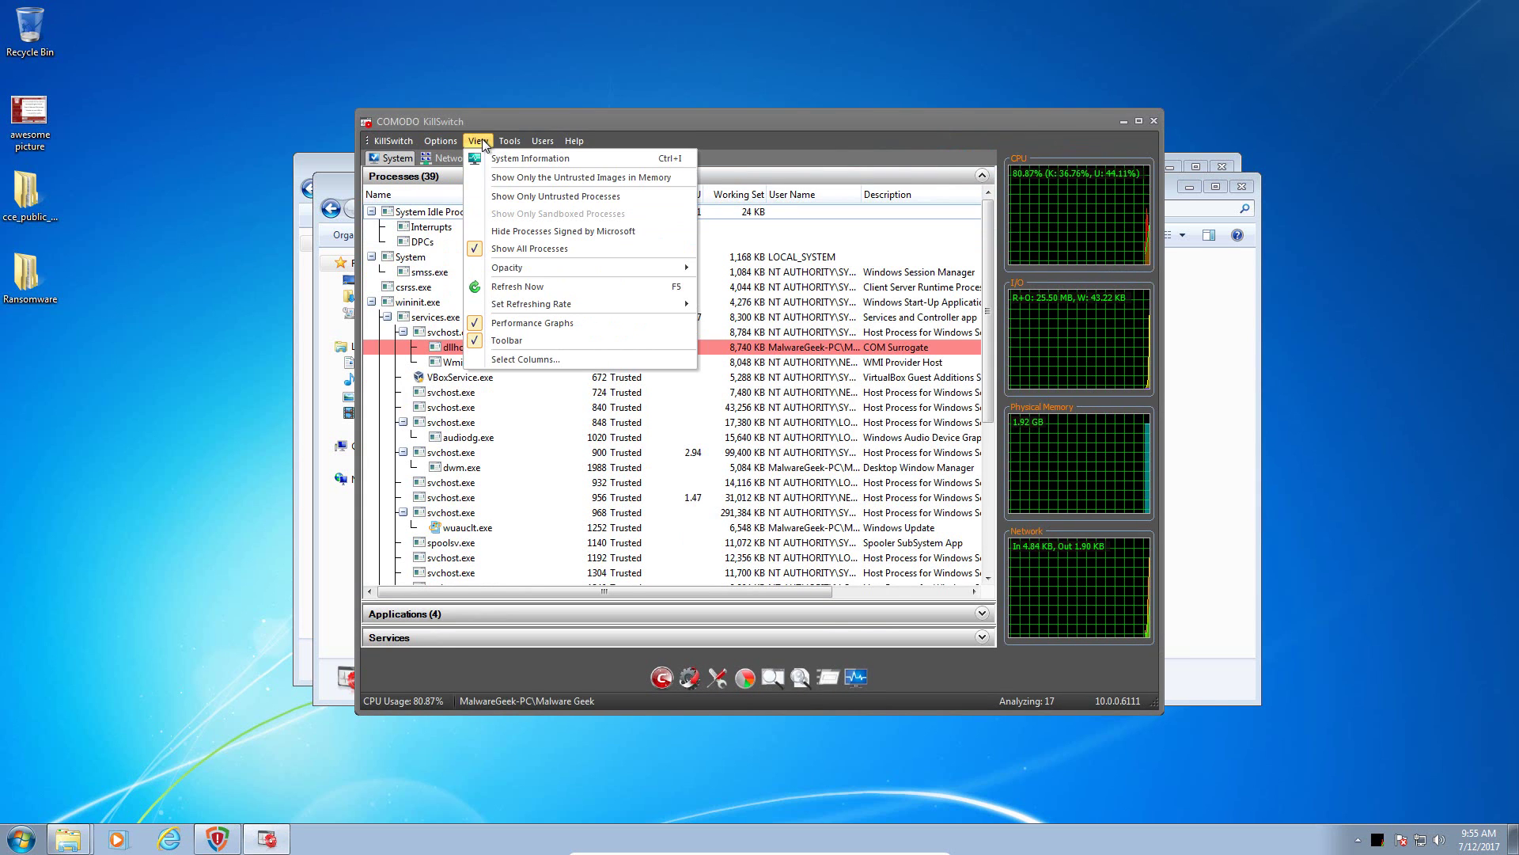
click(507, 197)
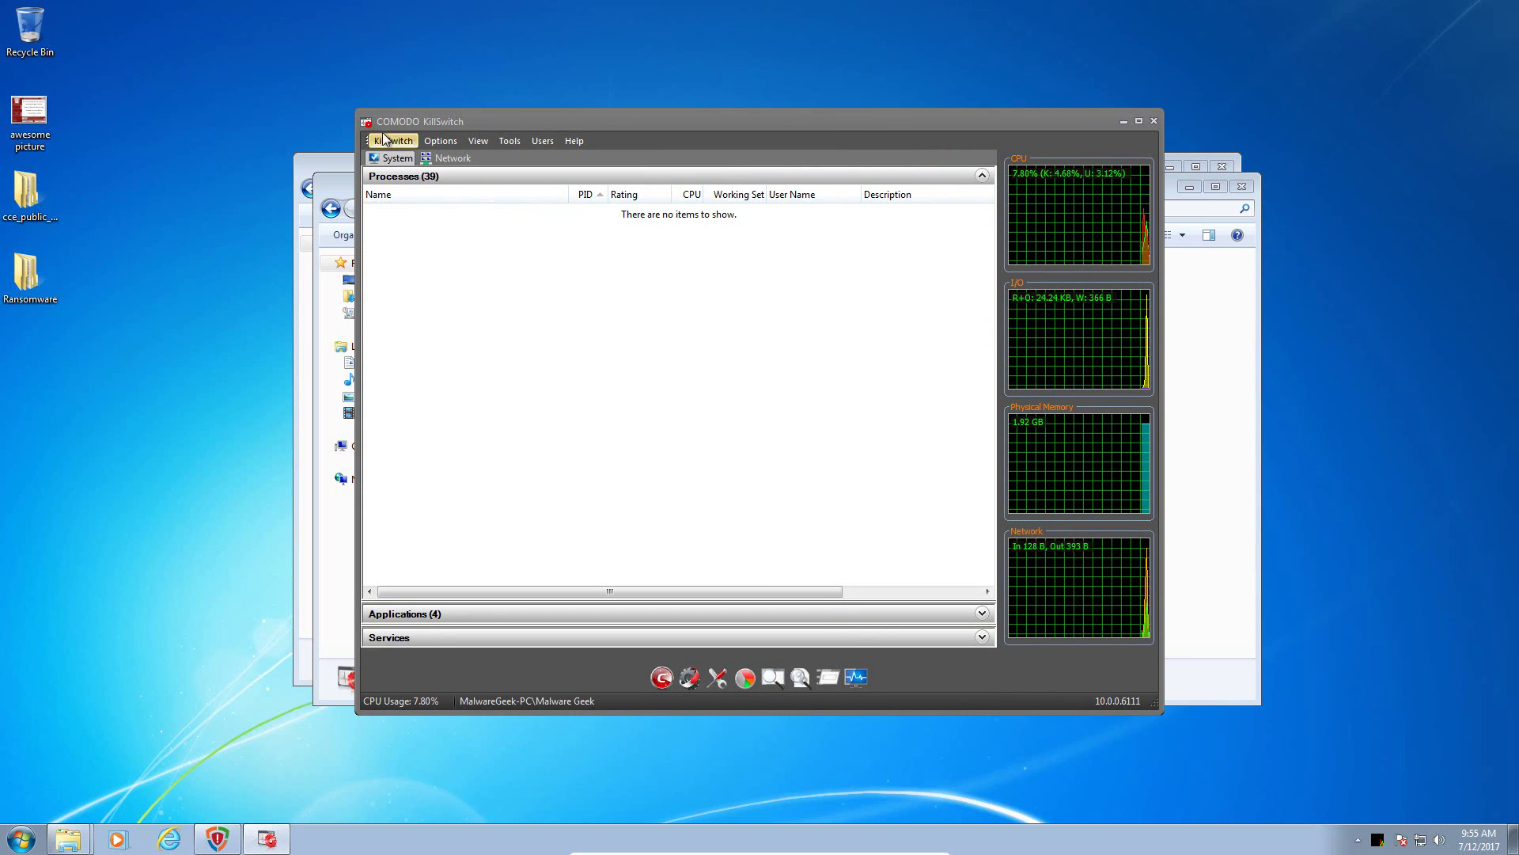
drag(354, 111, 656, 292)
Open HitmanPro.Alert from the tray and view its general settings
click(486, 162)
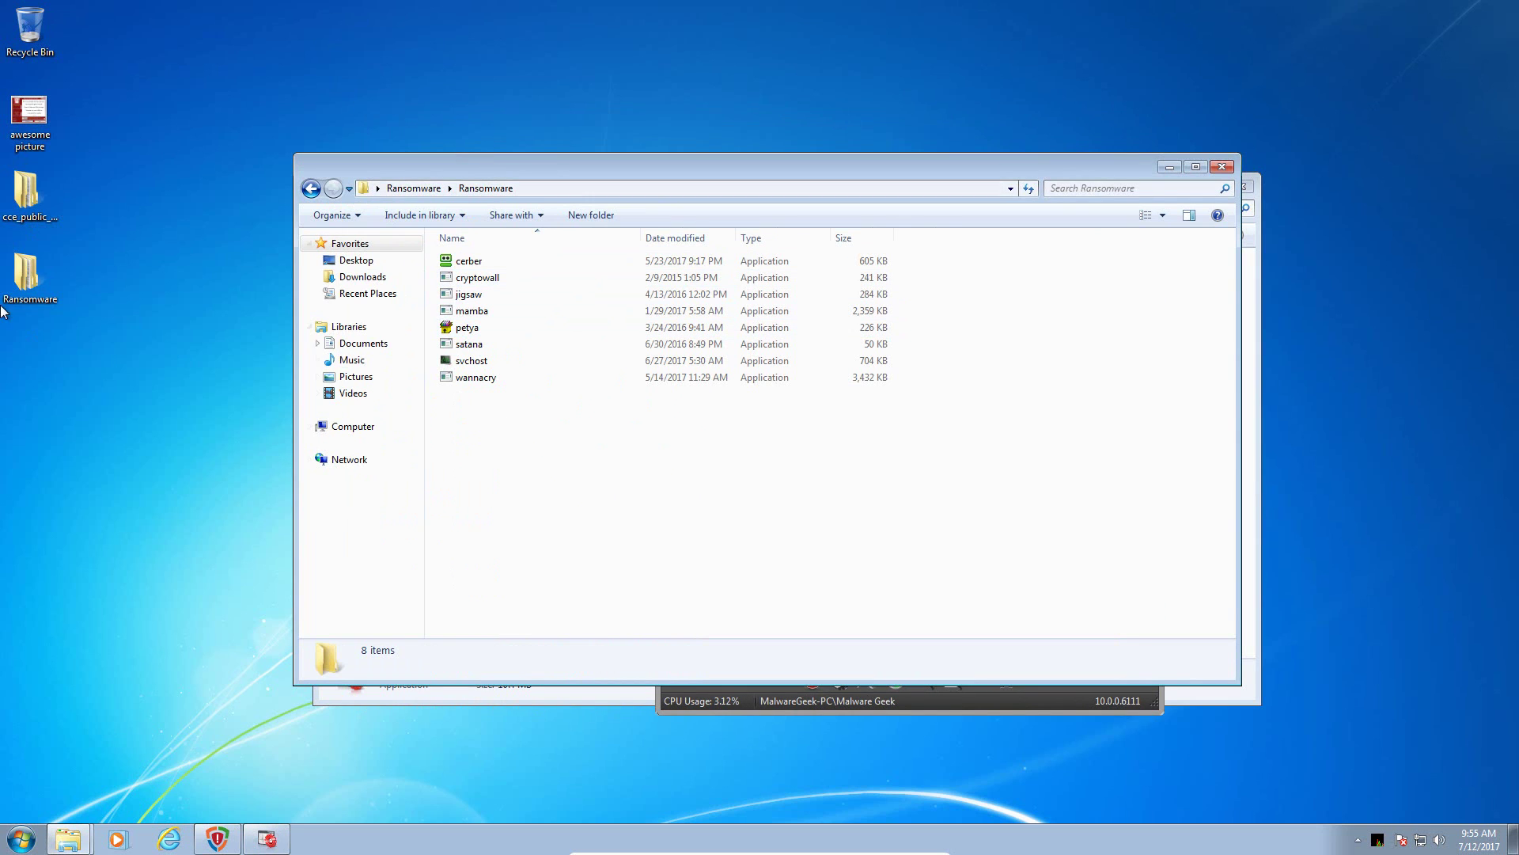
click(1381, 840)
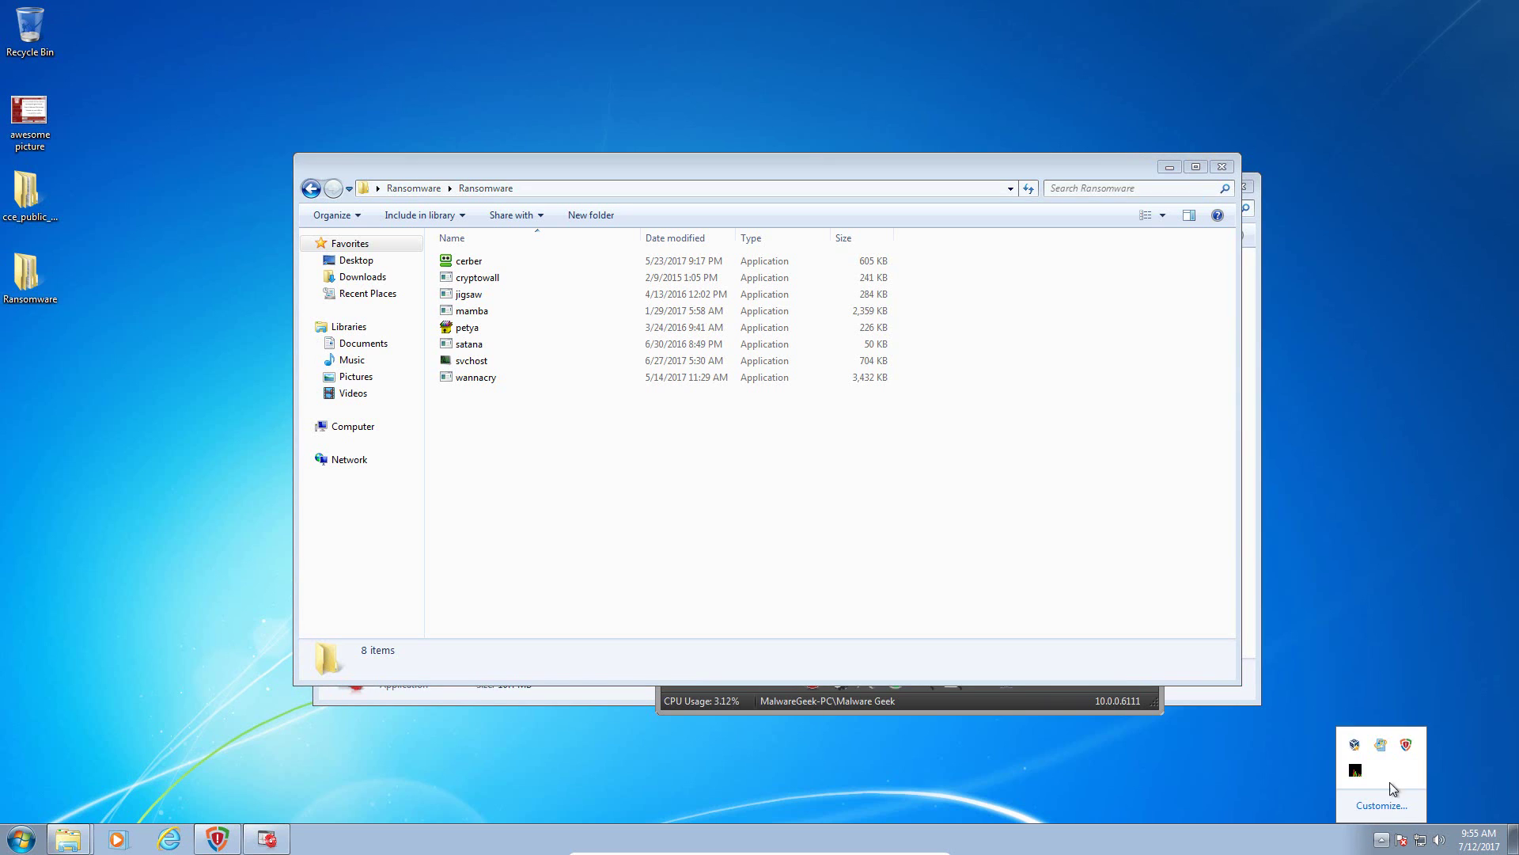
click(1406, 745)
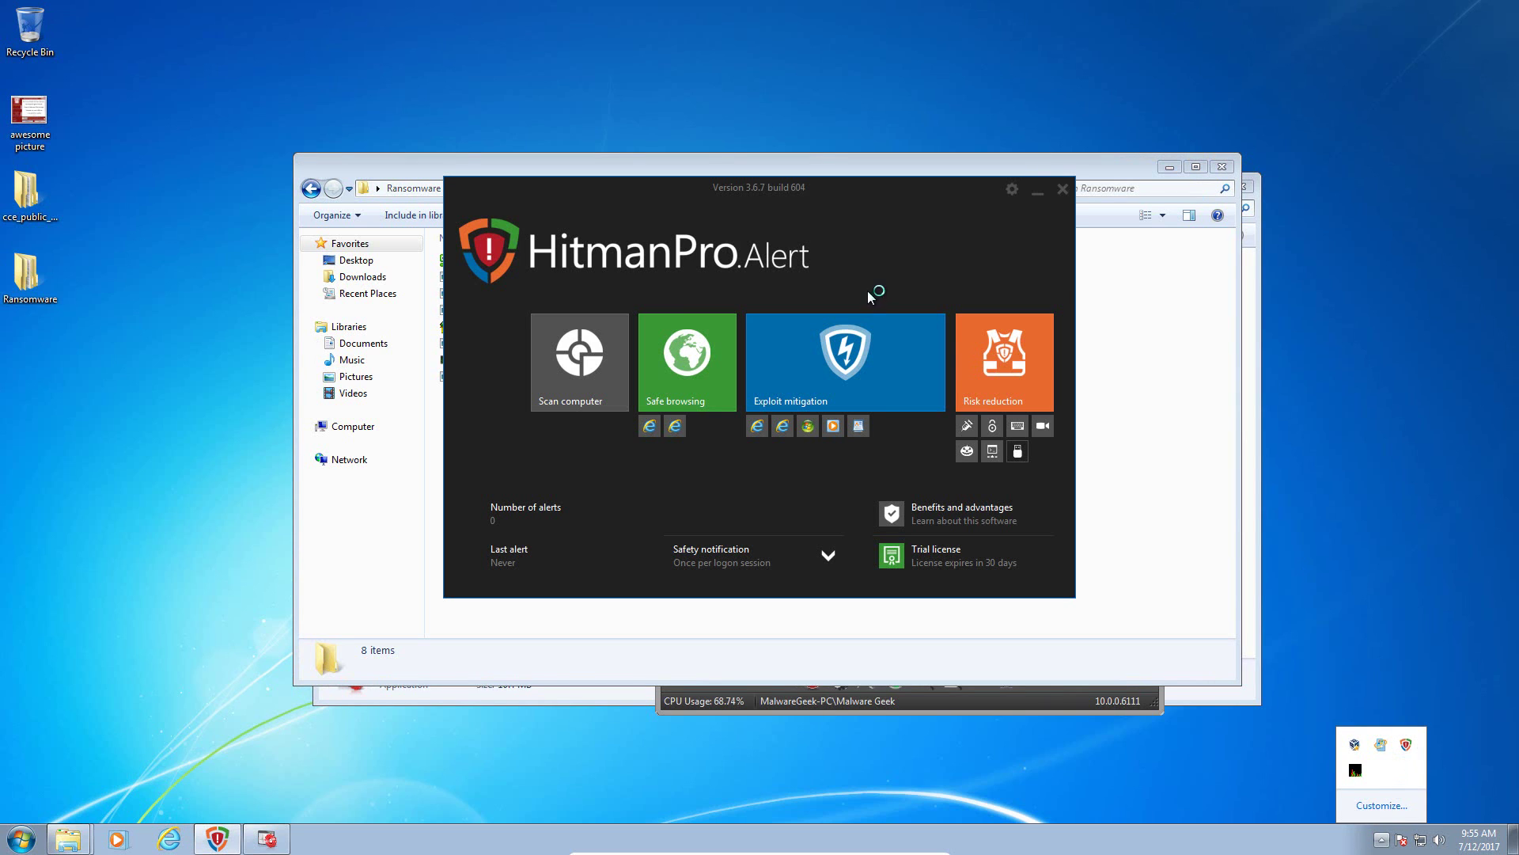
click(1010, 192)
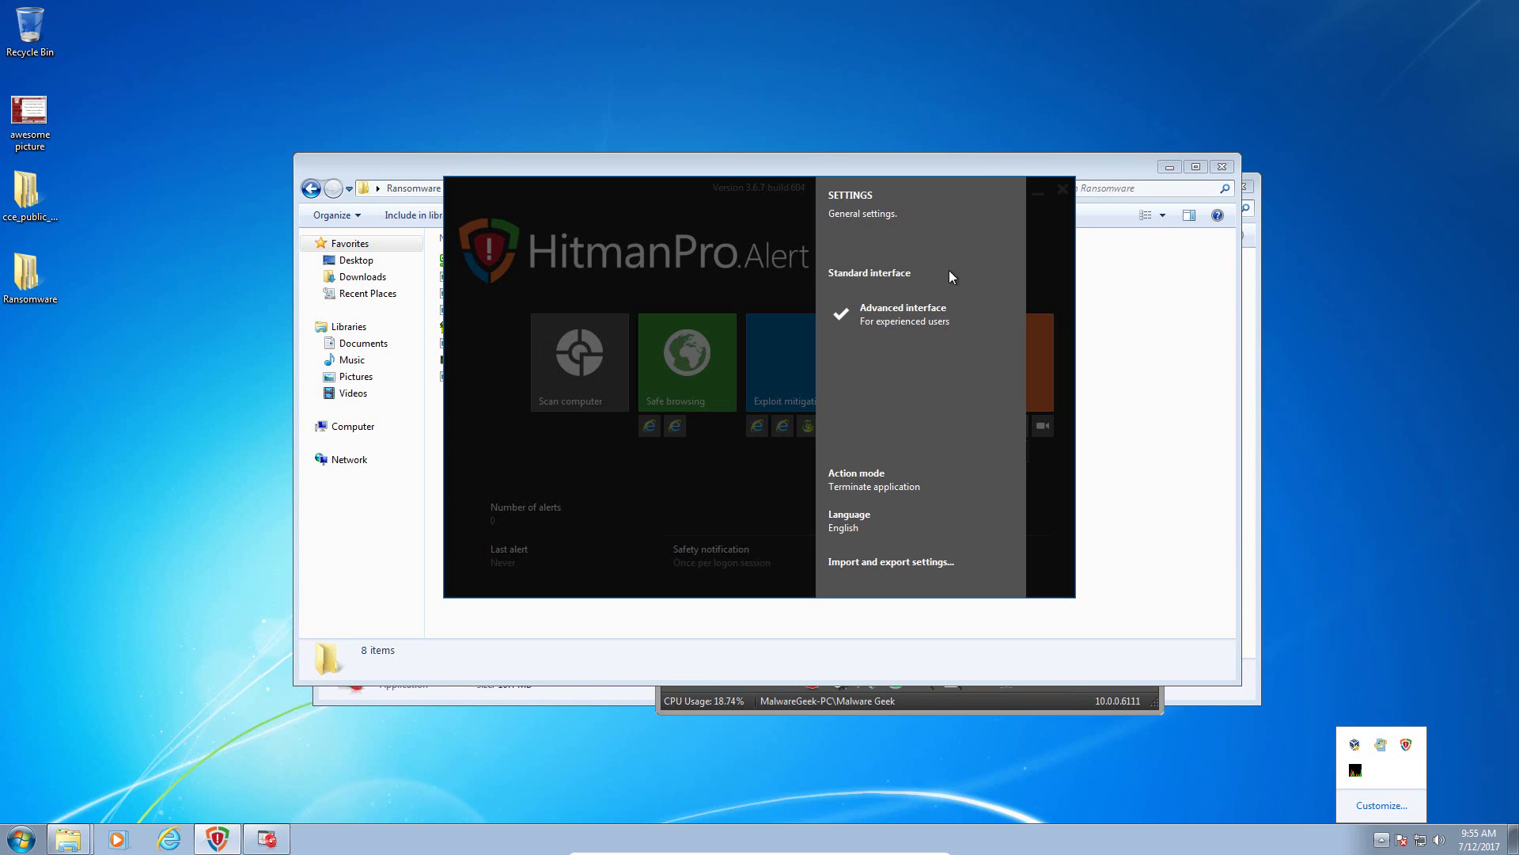
click(1084, 255)
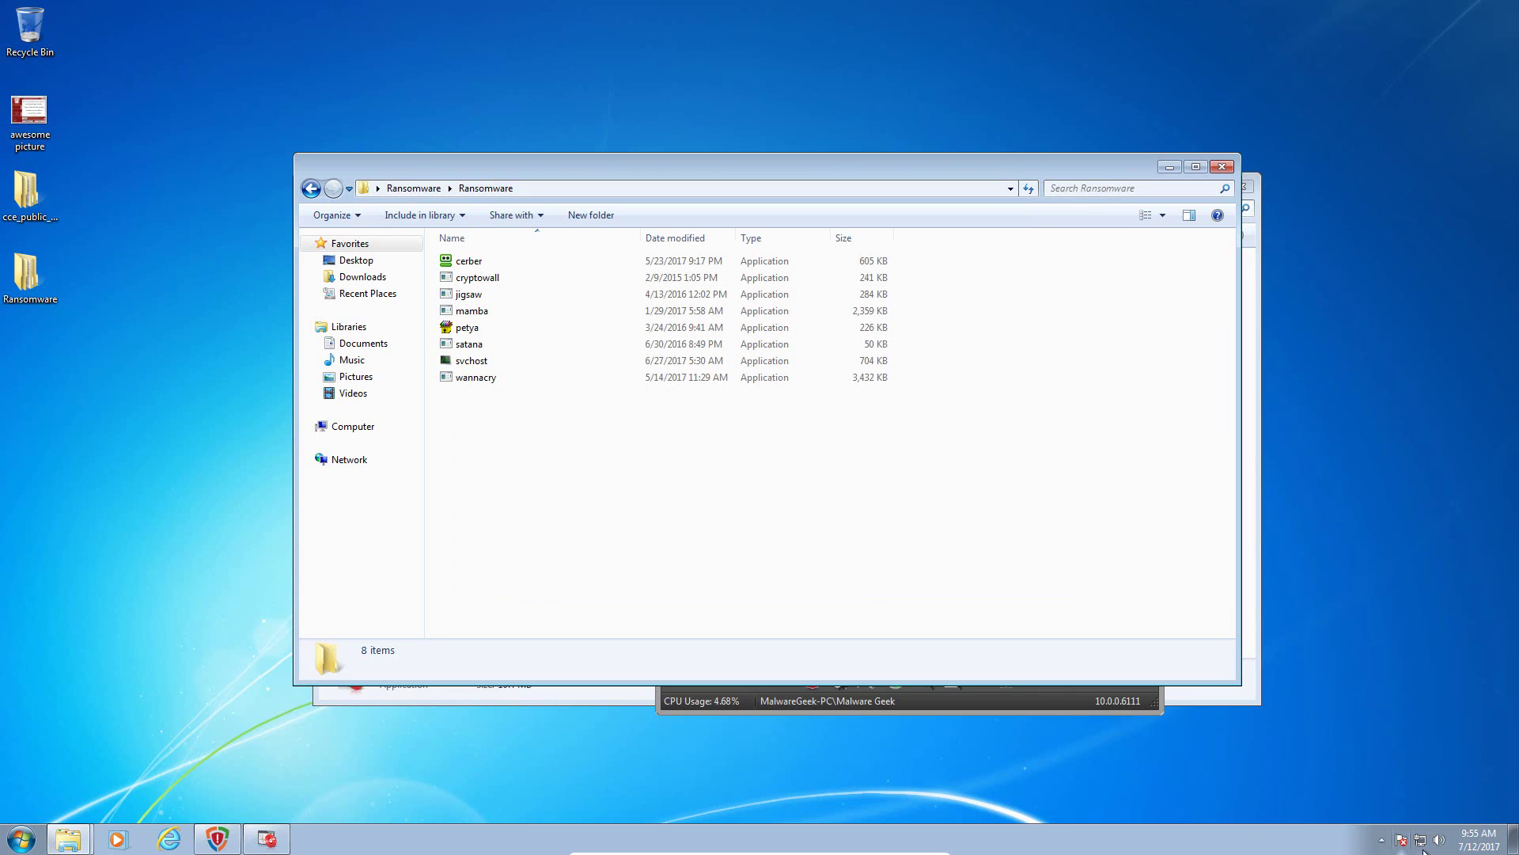
Confirm CryptoGuard under Risk Reduction is enabled with Master Boot Record protection
click(1381, 839)
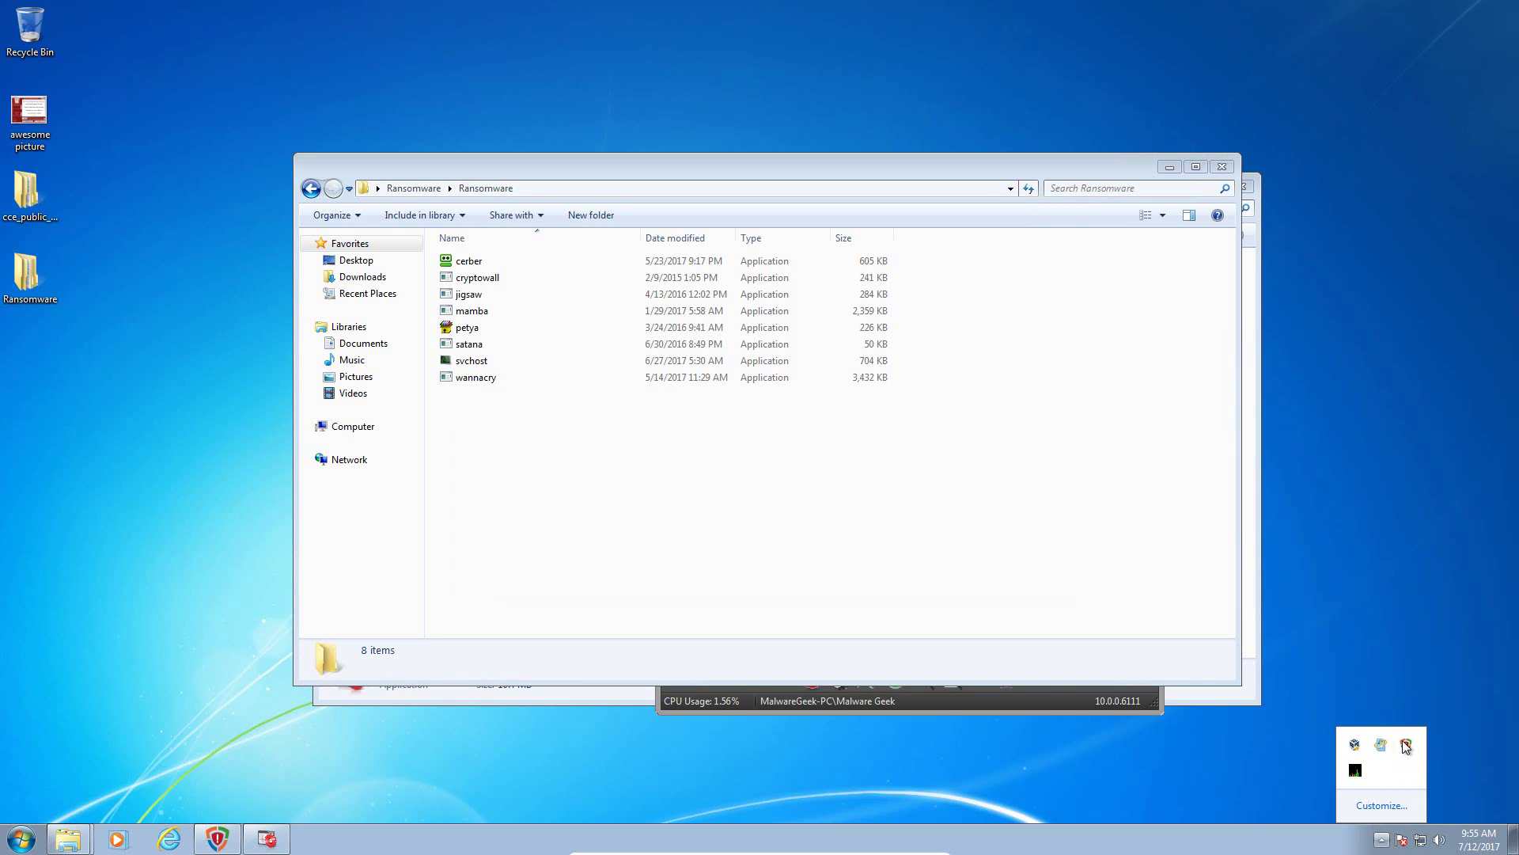
click(1406, 744)
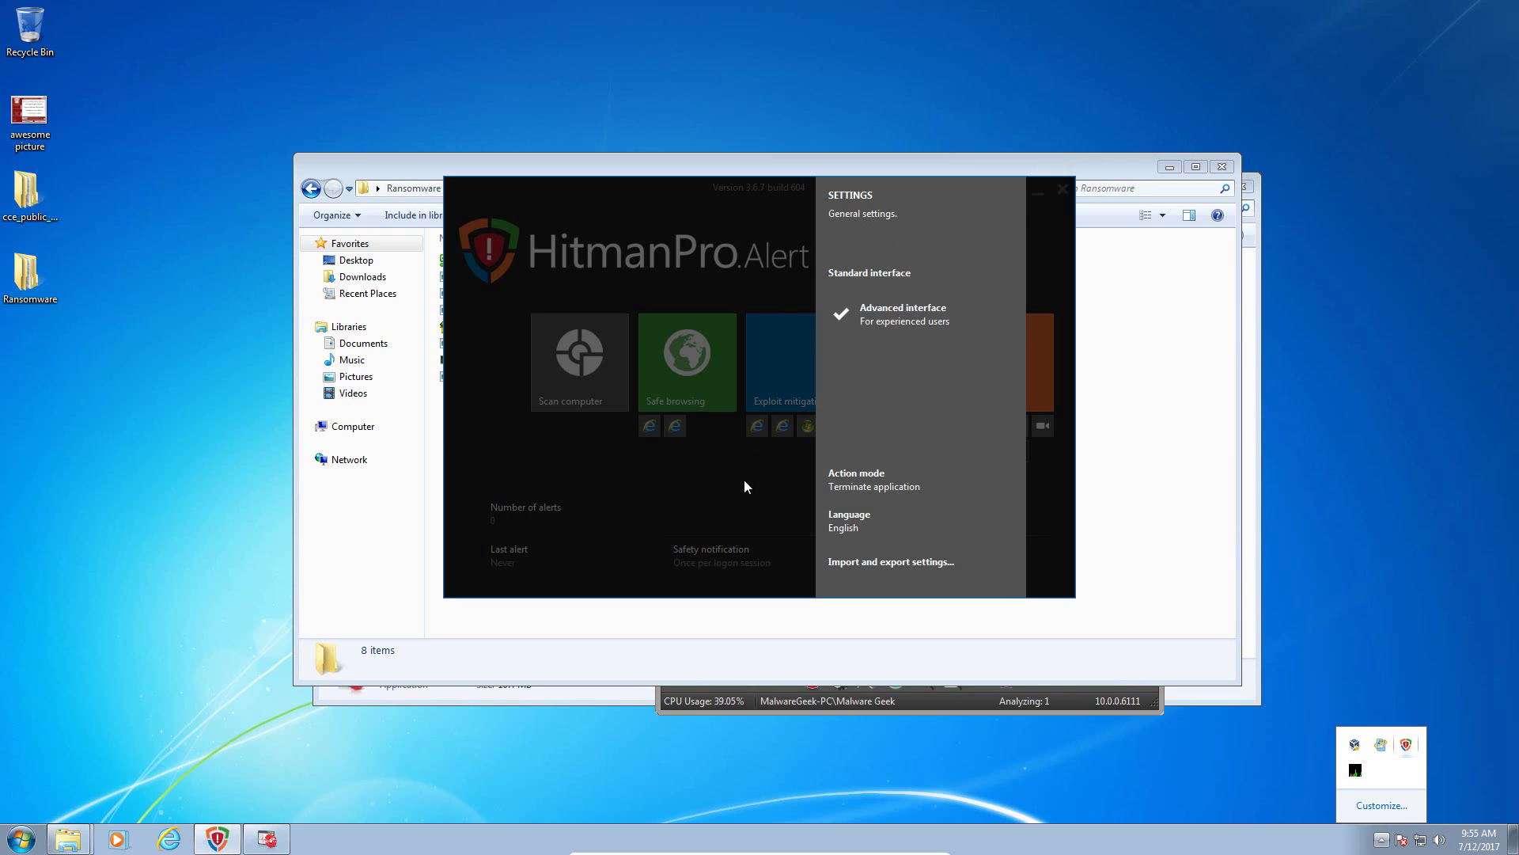
click(744, 479)
click(972, 358)
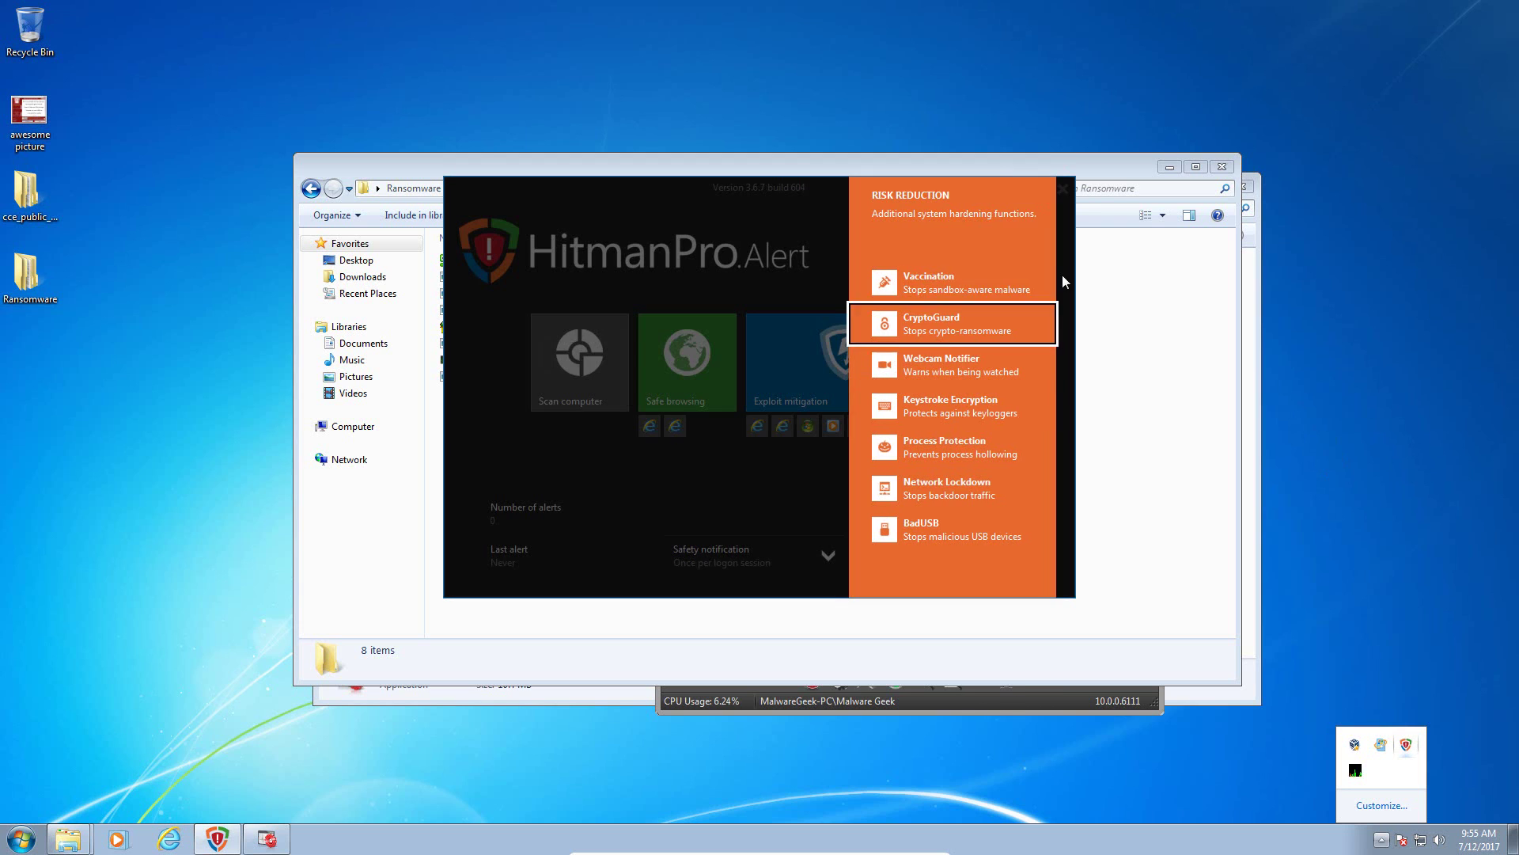
click(985, 330)
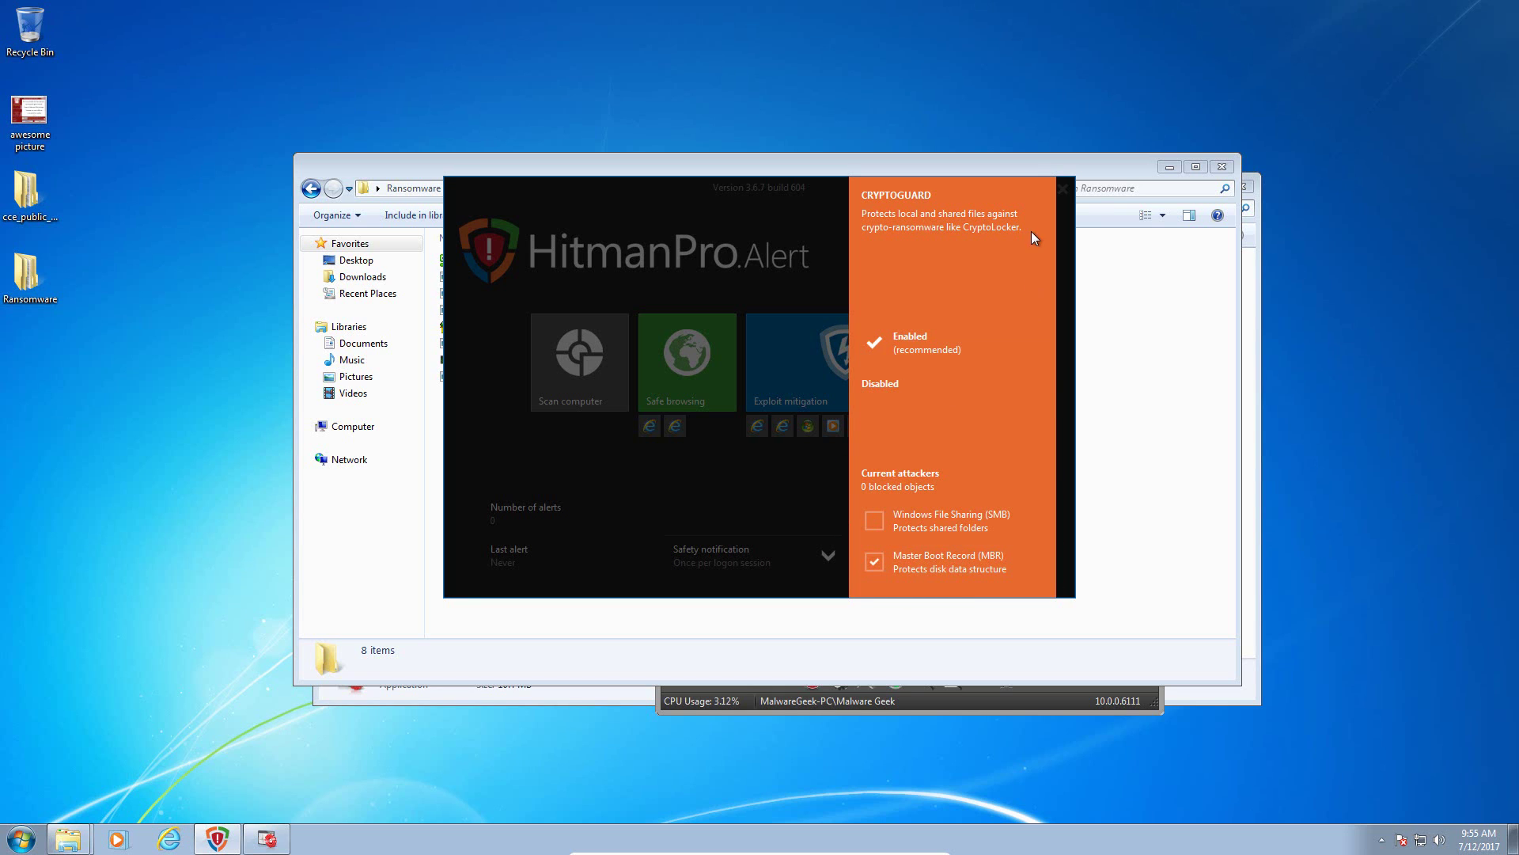
click(415, 445)
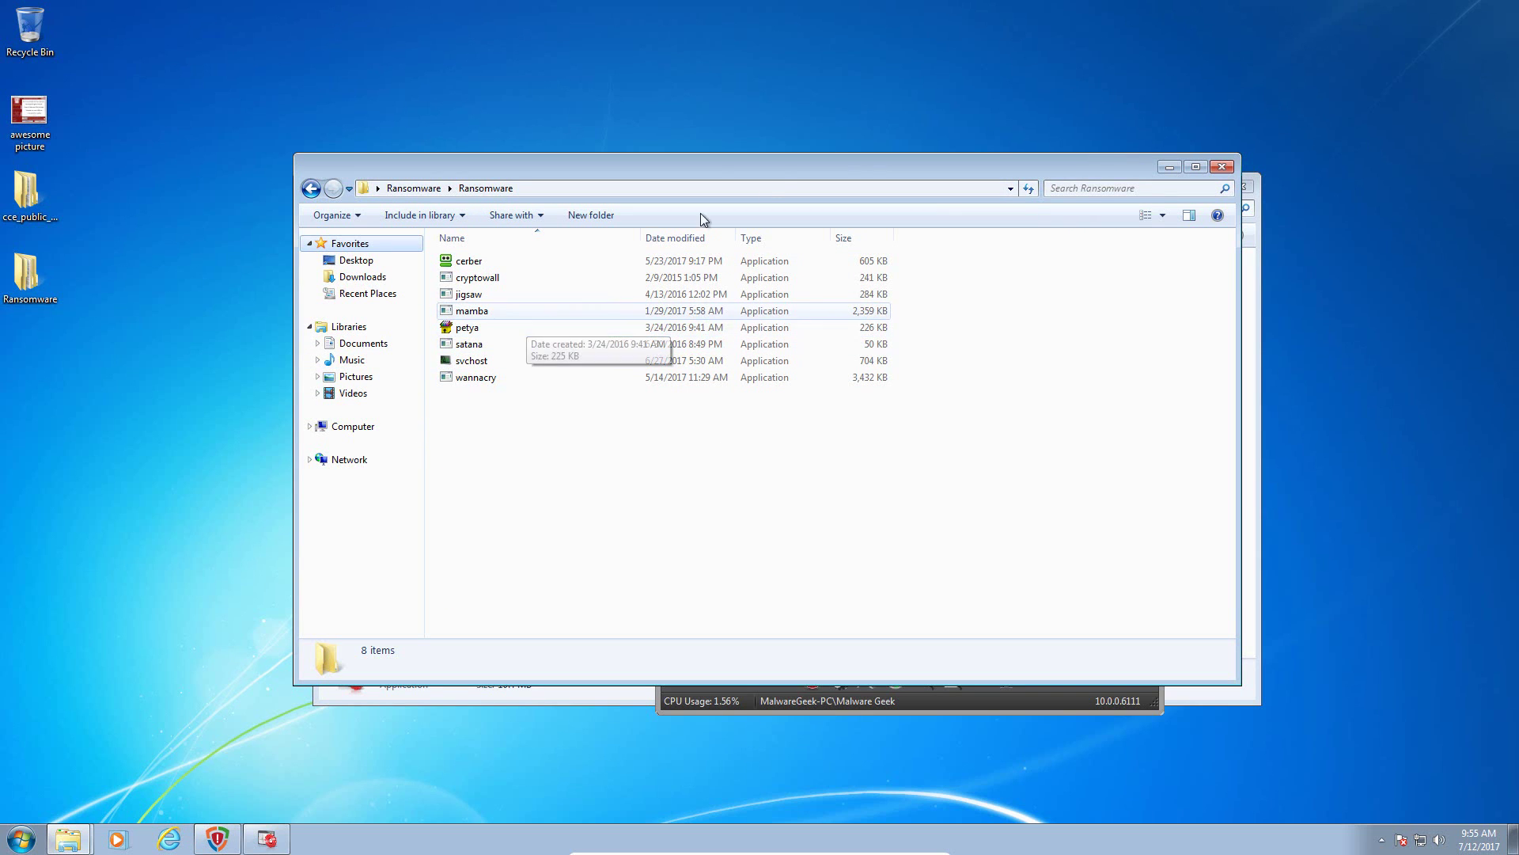
Close HitmanPro.Alert and run the petya sample from the narrowed Ransomware folder
drag(1239, 155, 505, 215)
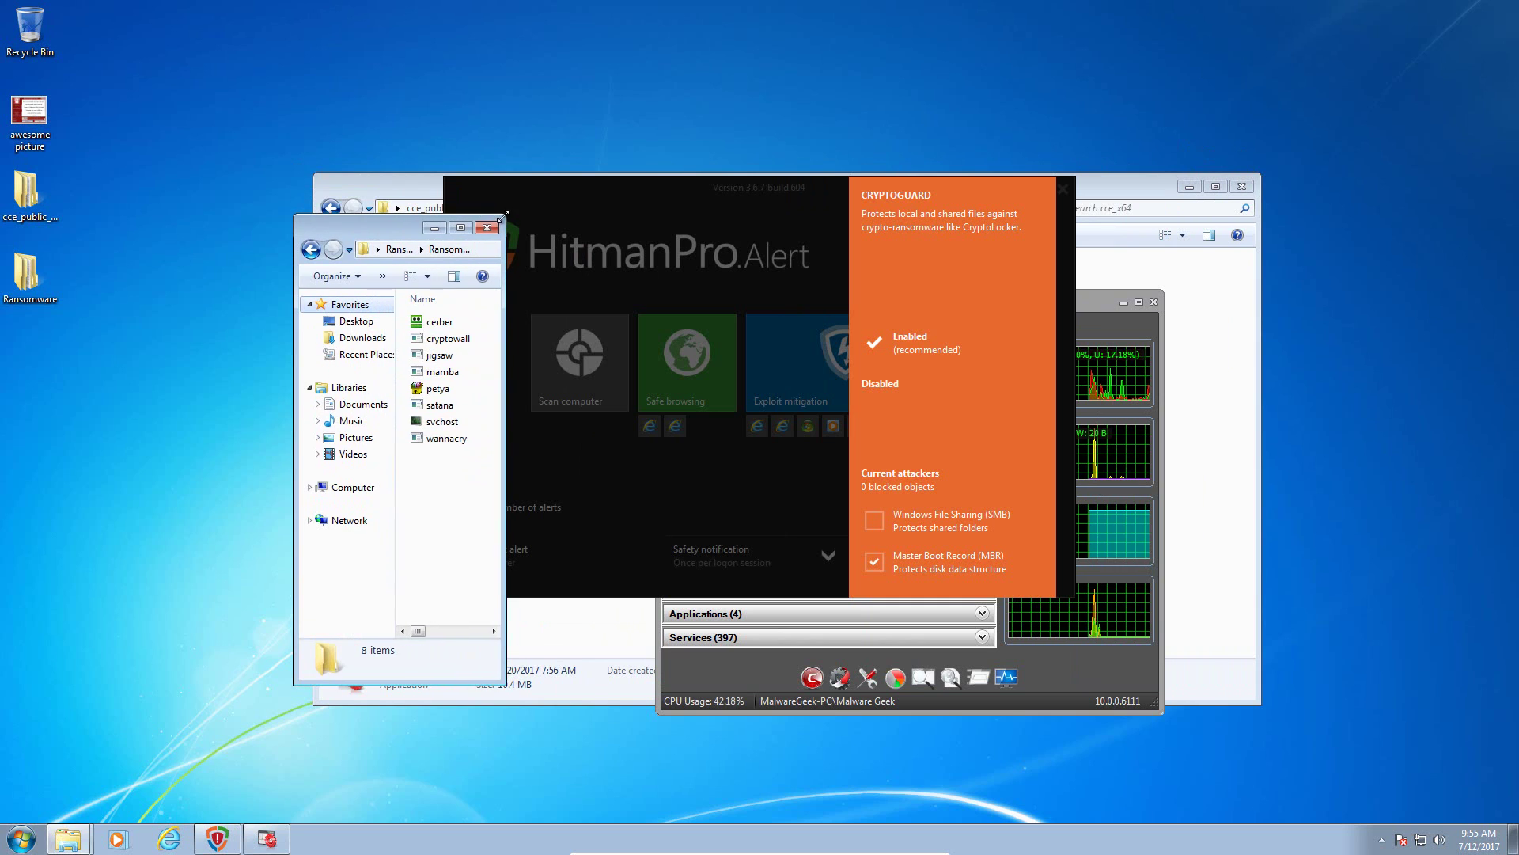
click(746, 235)
click(1065, 188)
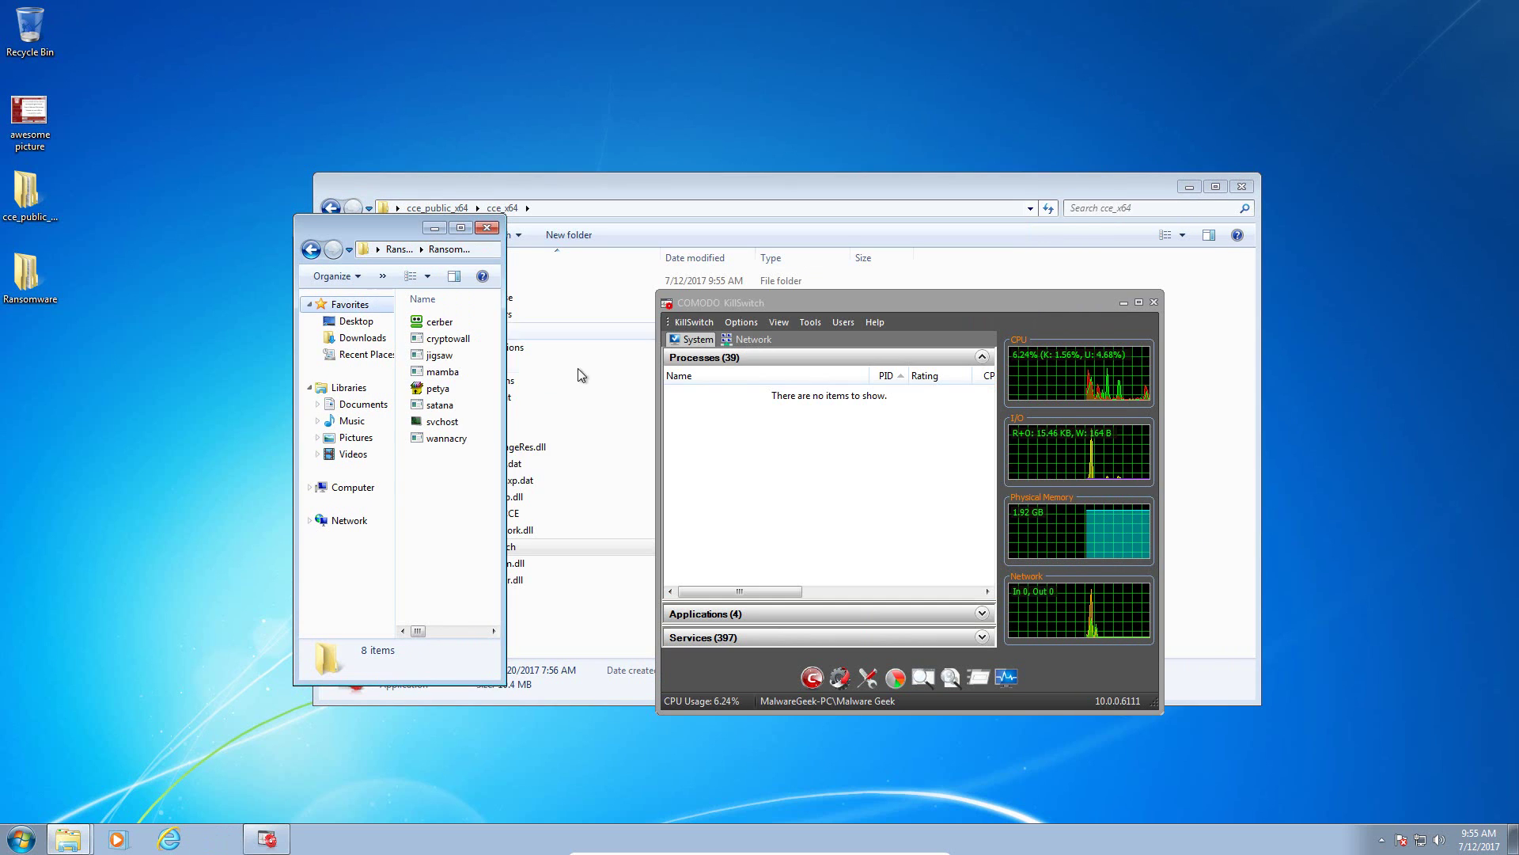
double_click(440, 389)
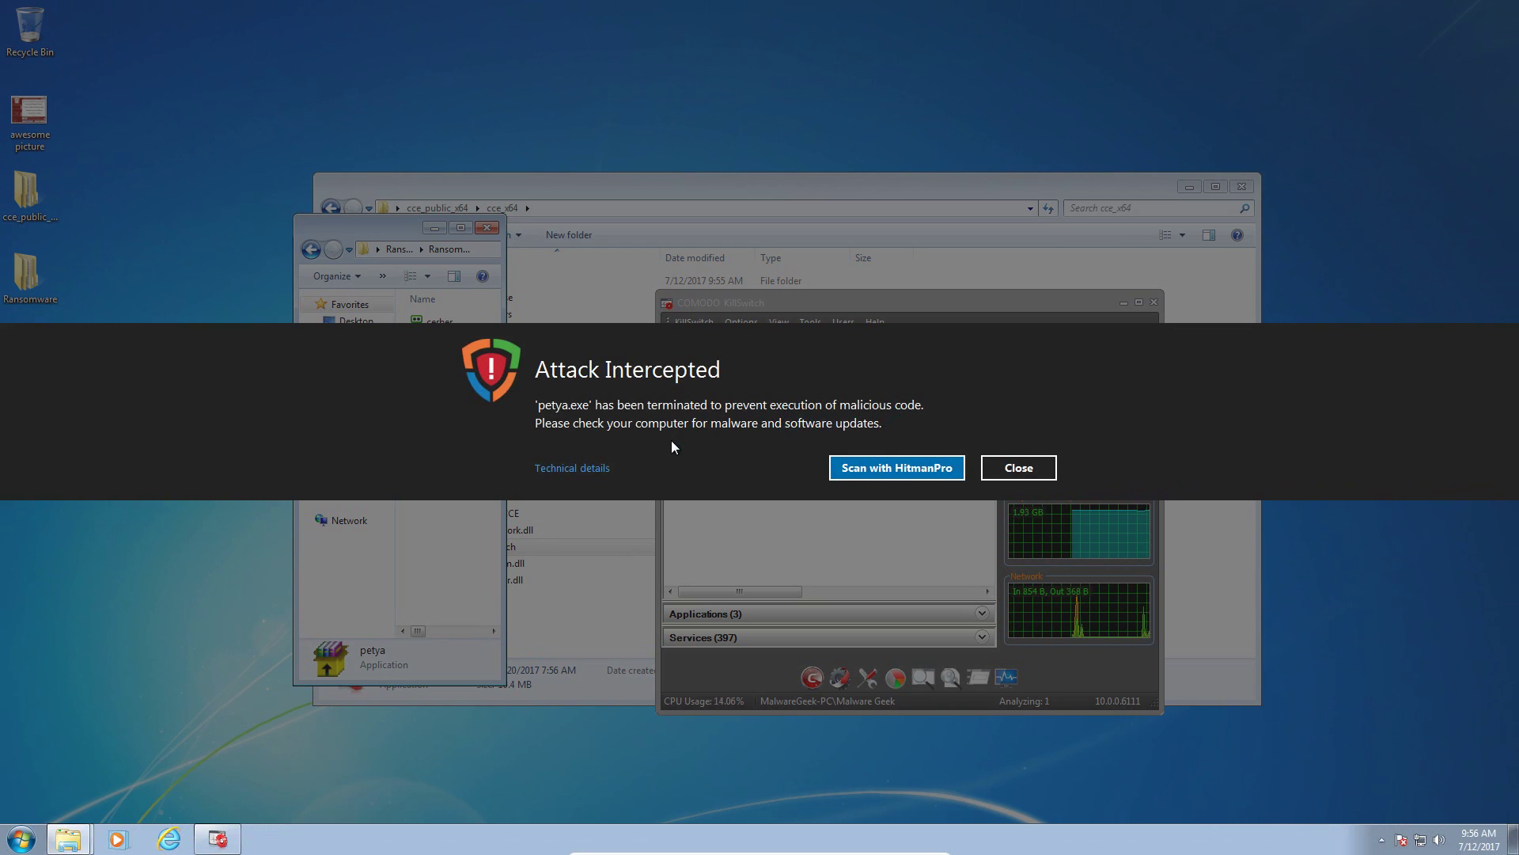
Review the Attack Intercepted technical details showing WipeGuard stopped petya.exe, then close the alert
click(590, 467)
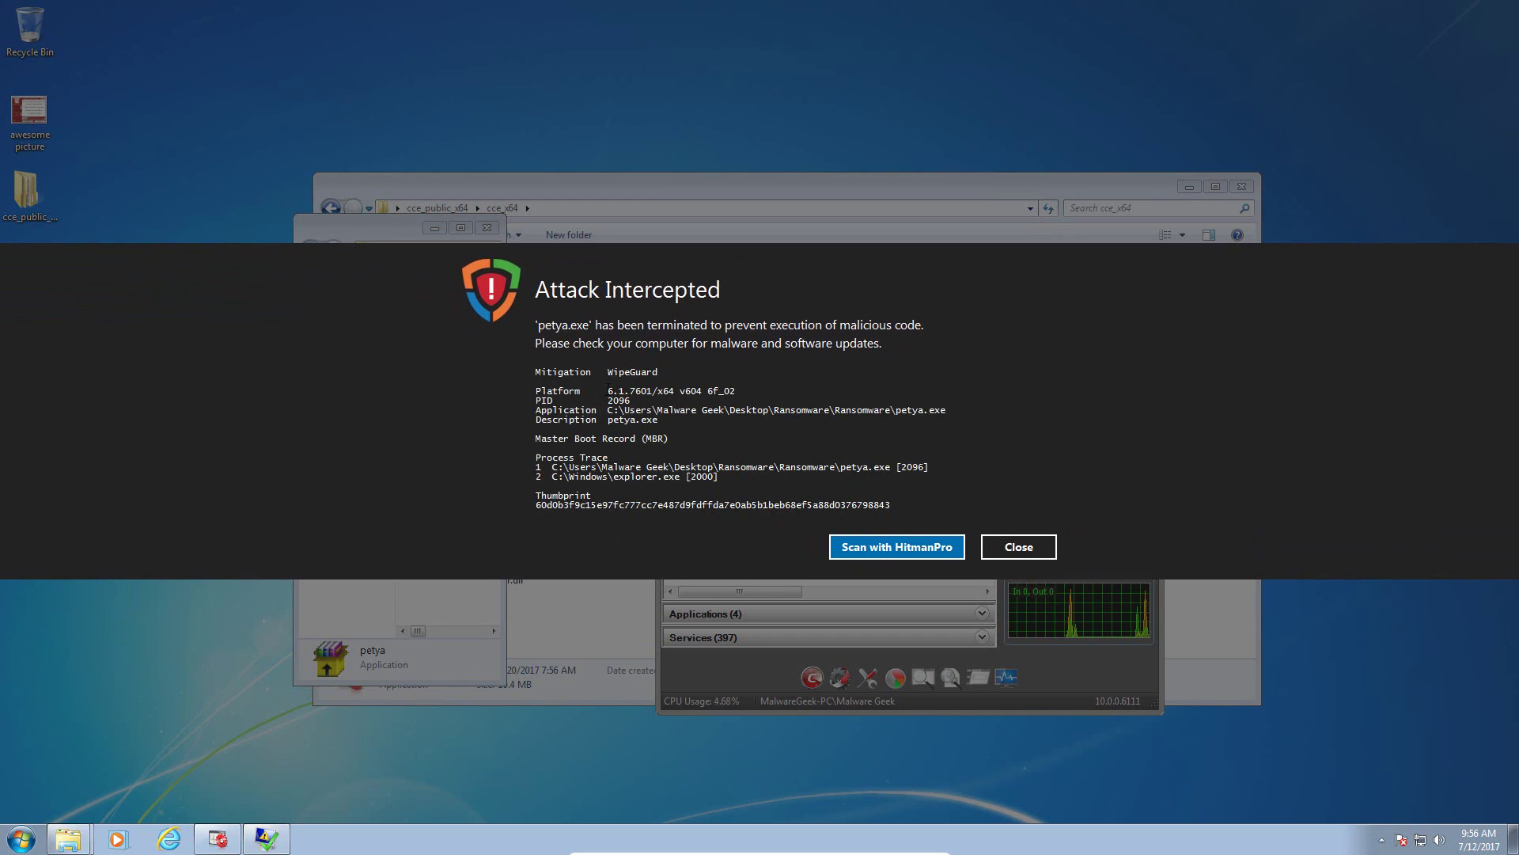
double_click(633, 371)
drag(607, 372, 540, 383)
click(841, 467)
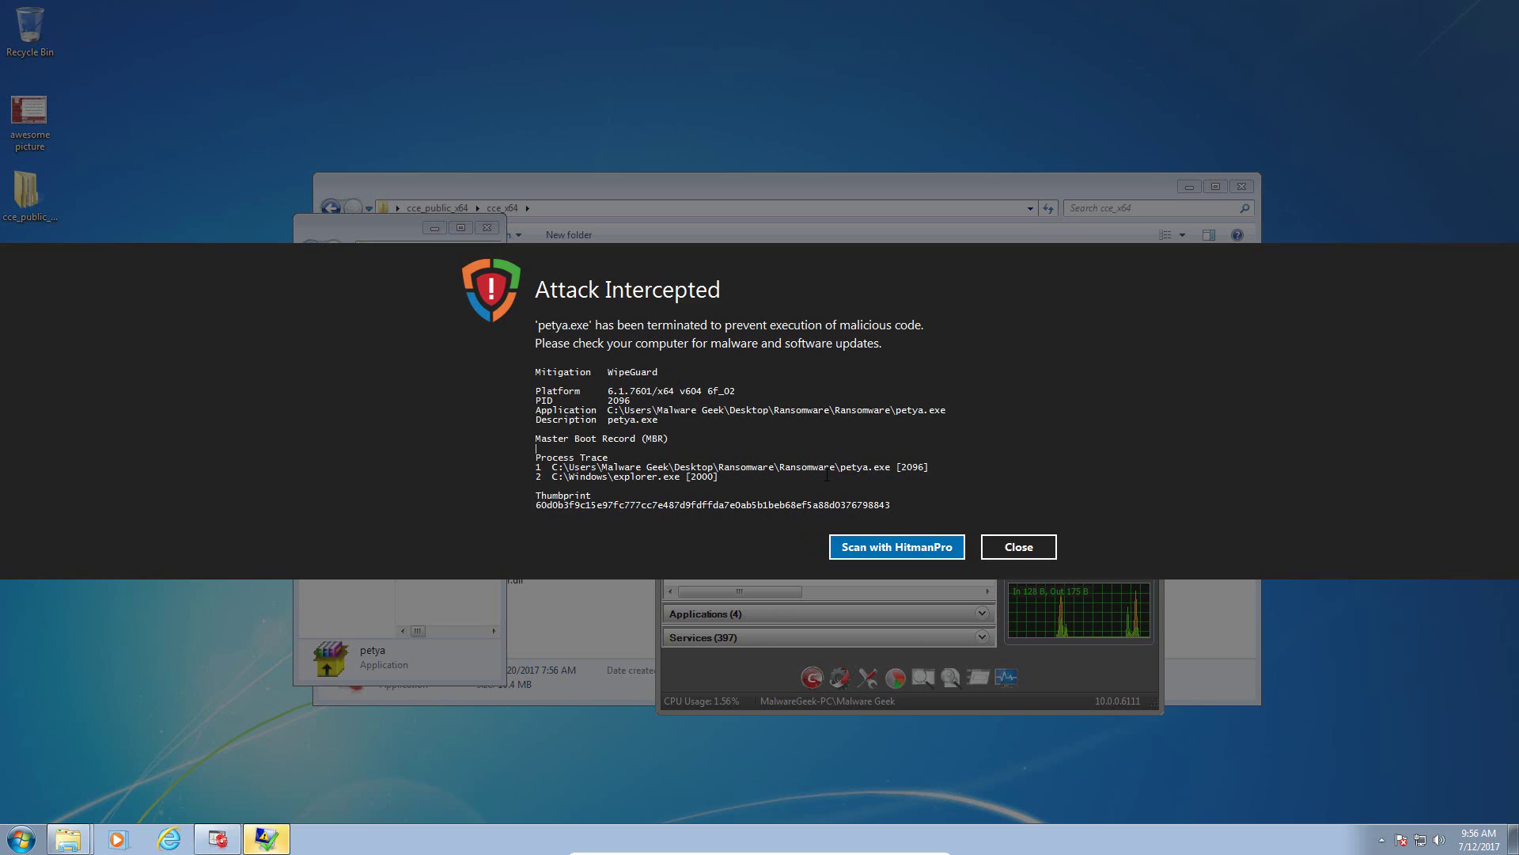
shift+click(895, 472)
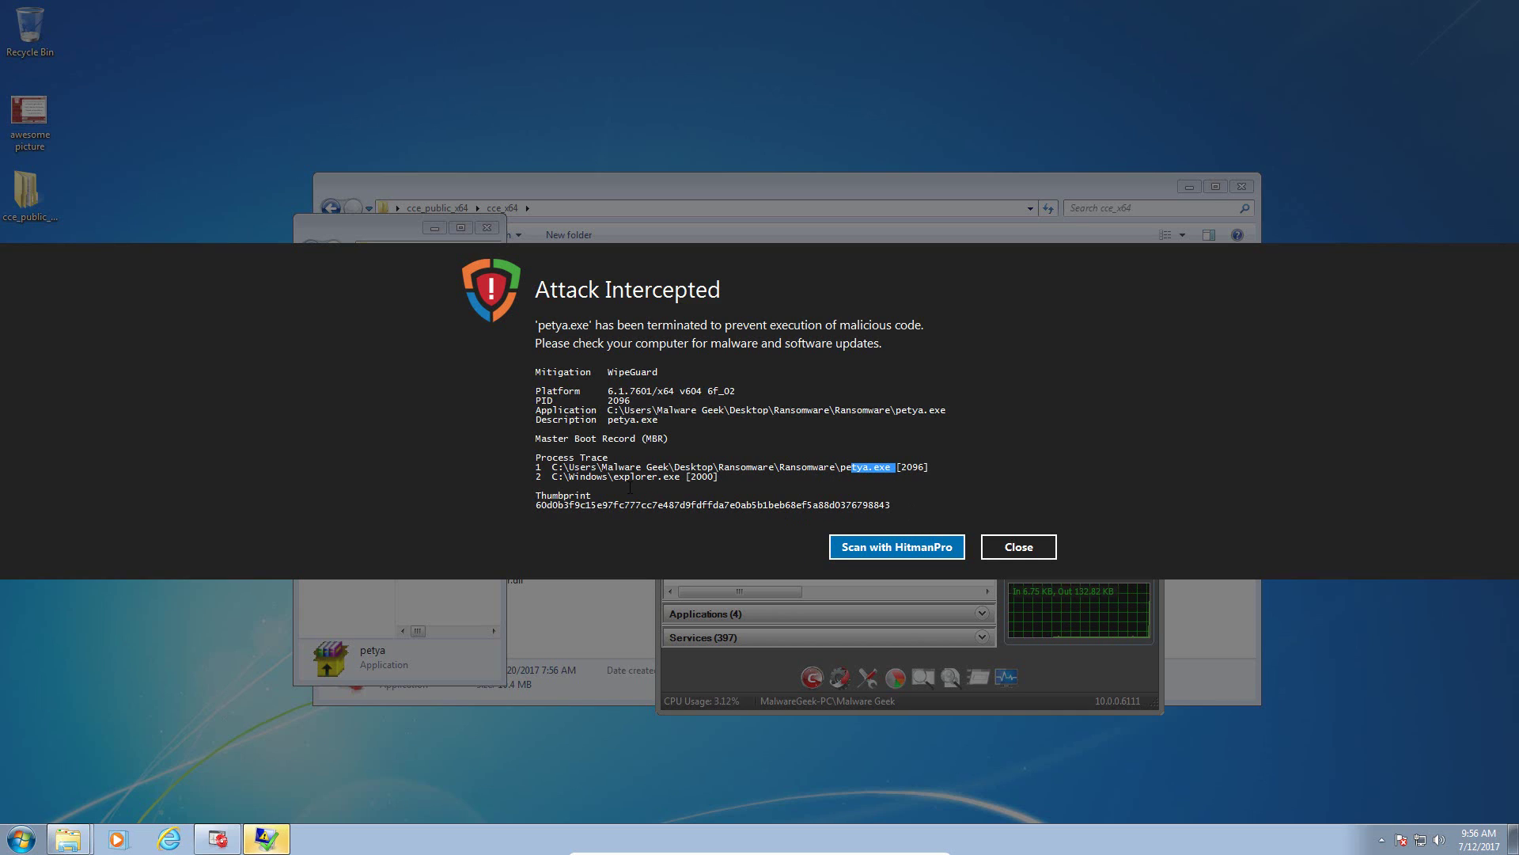
drag(624, 477, 674, 478)
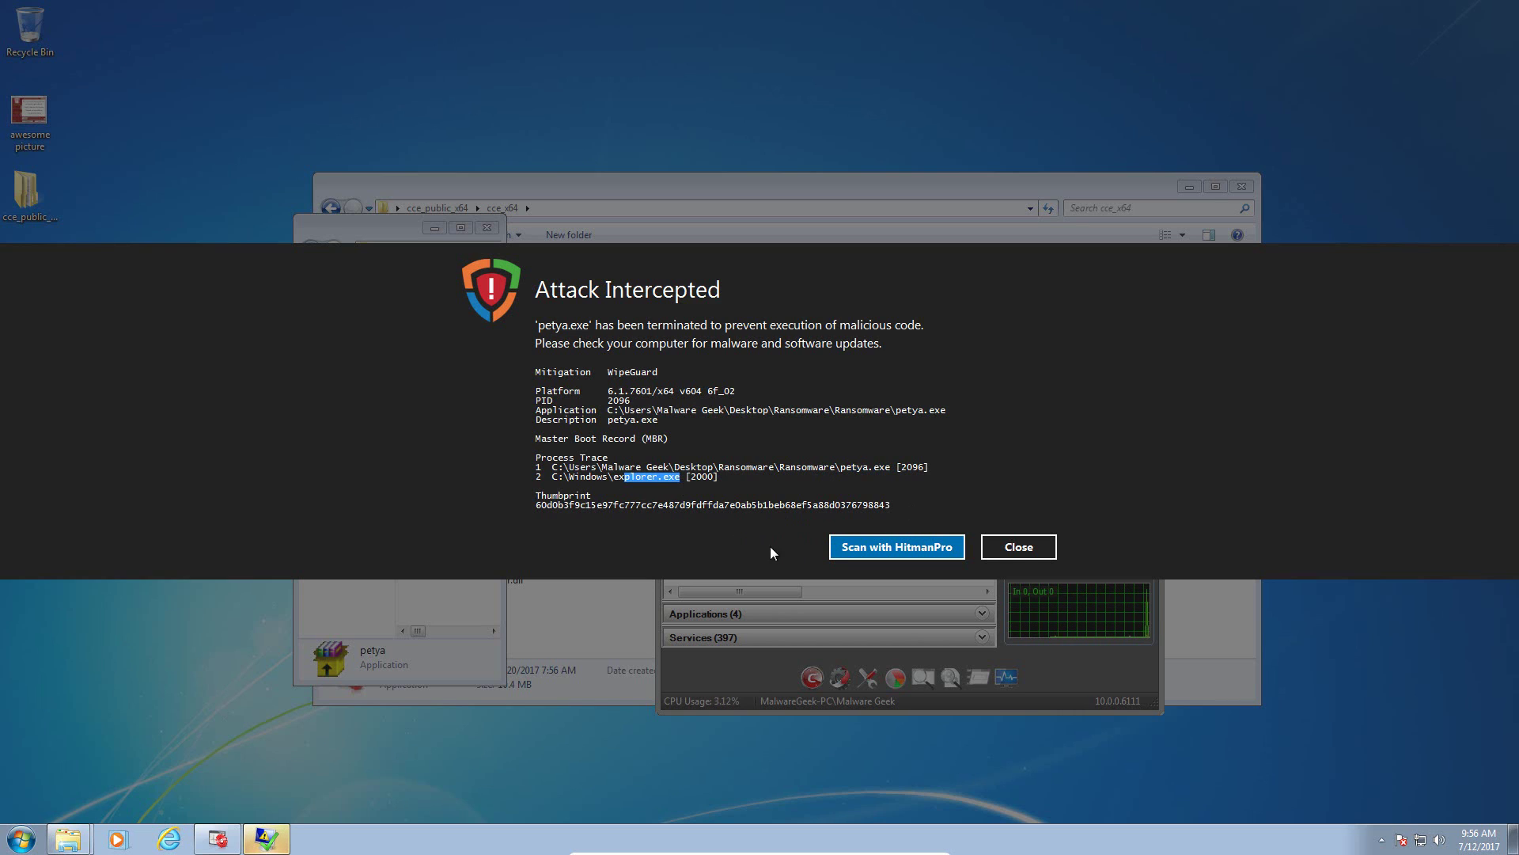
click(1007, 552)
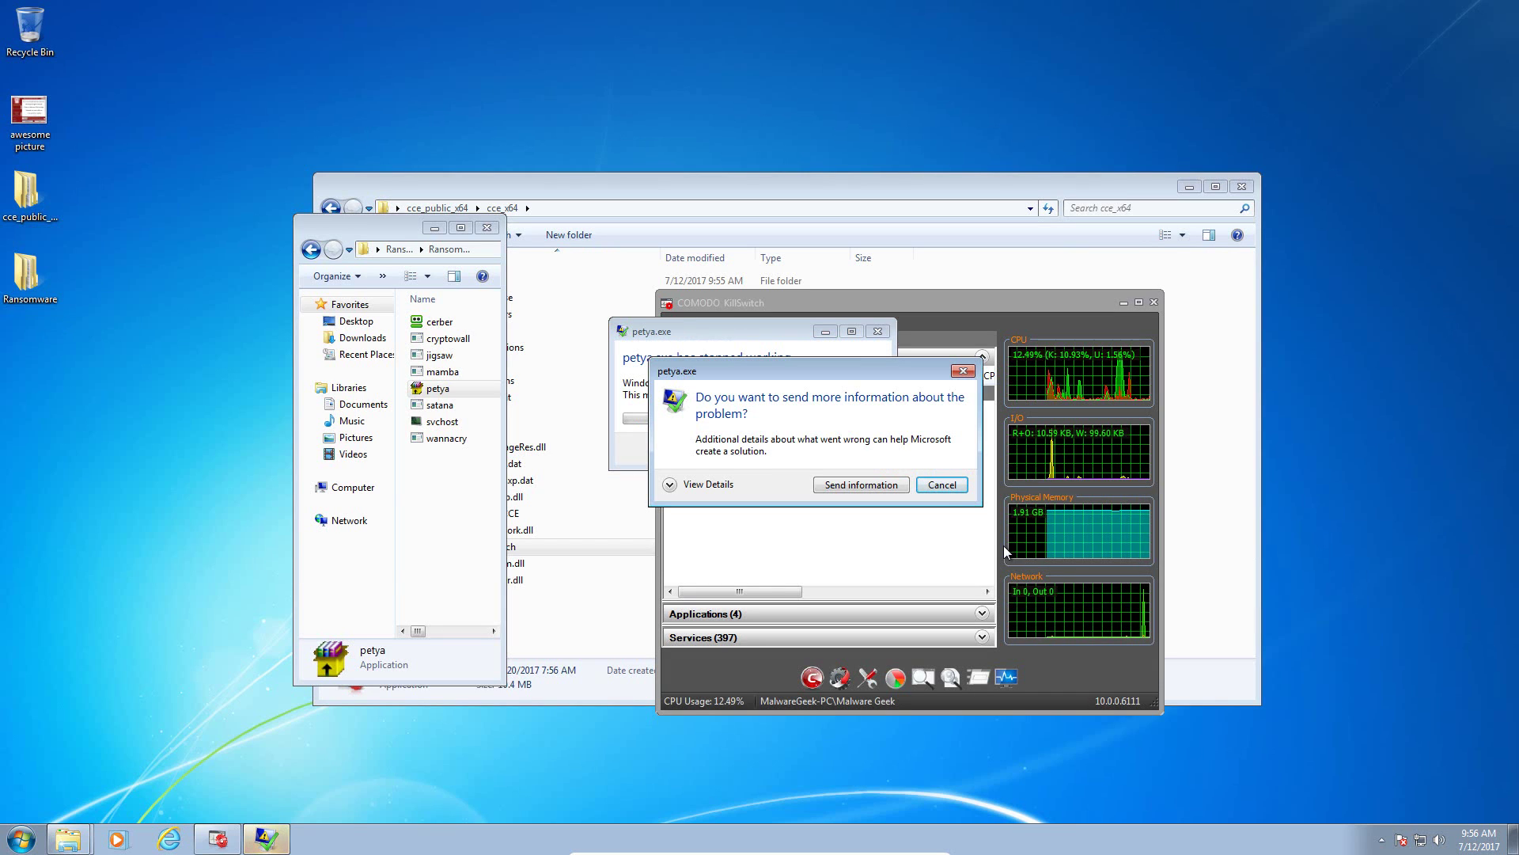
Dismiss the petya.exe error report and run the satana sample
click(954, 485)
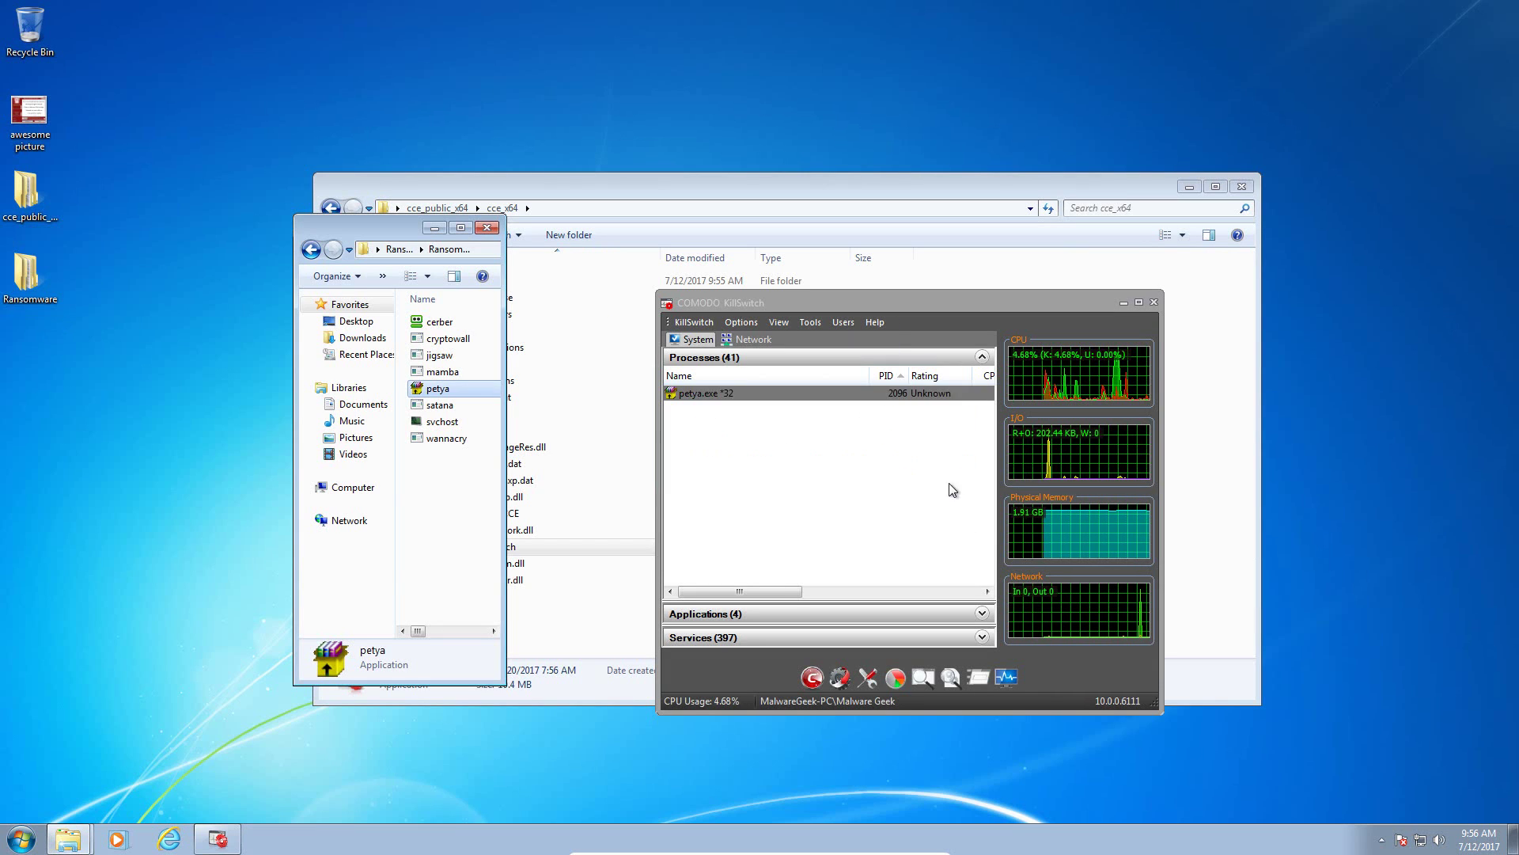
click(816, 423)
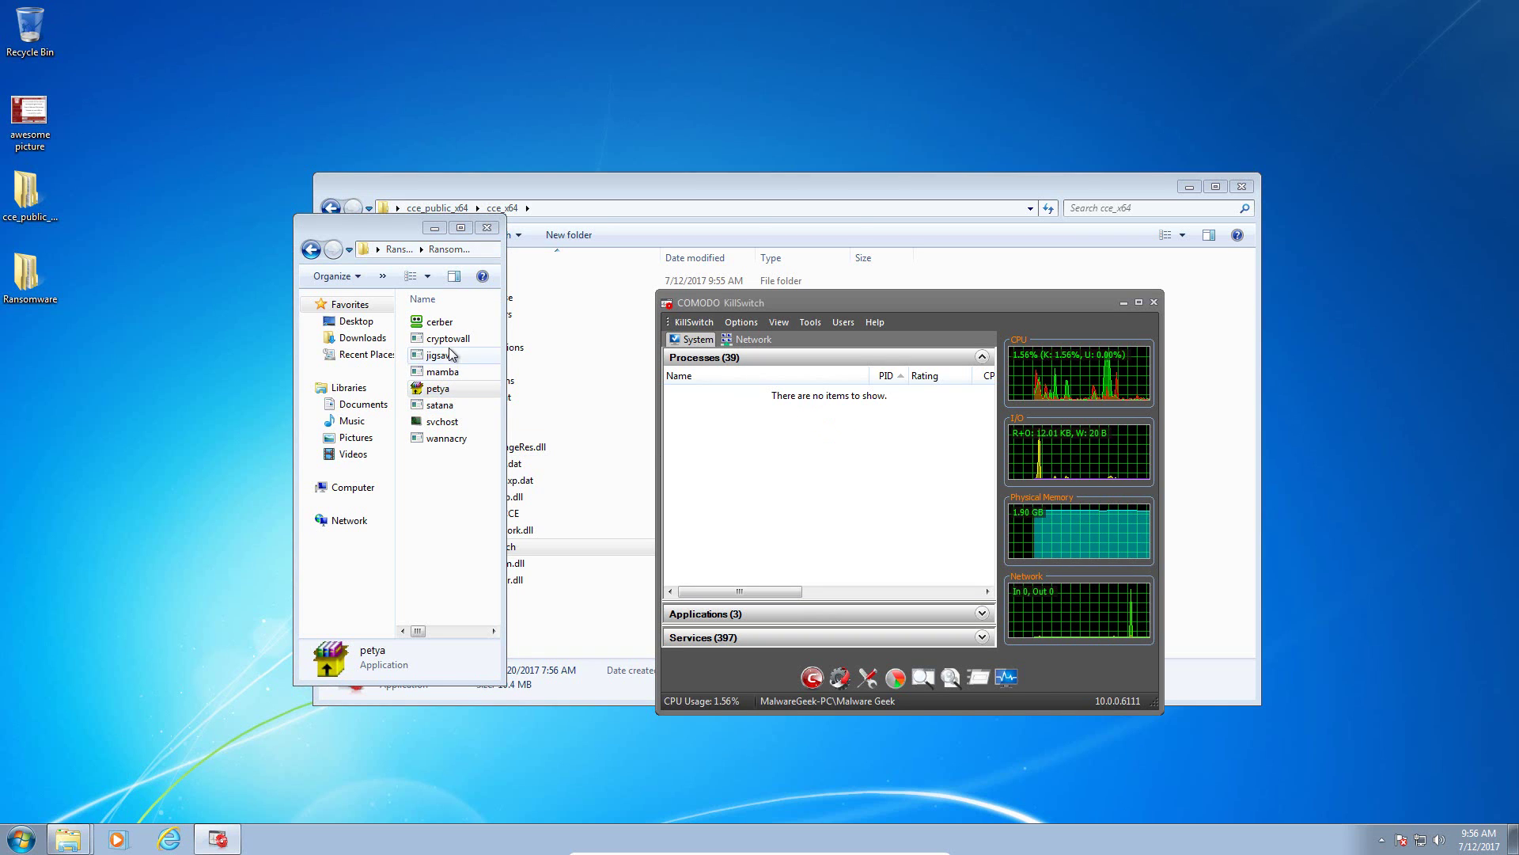
double_click(464, 406)
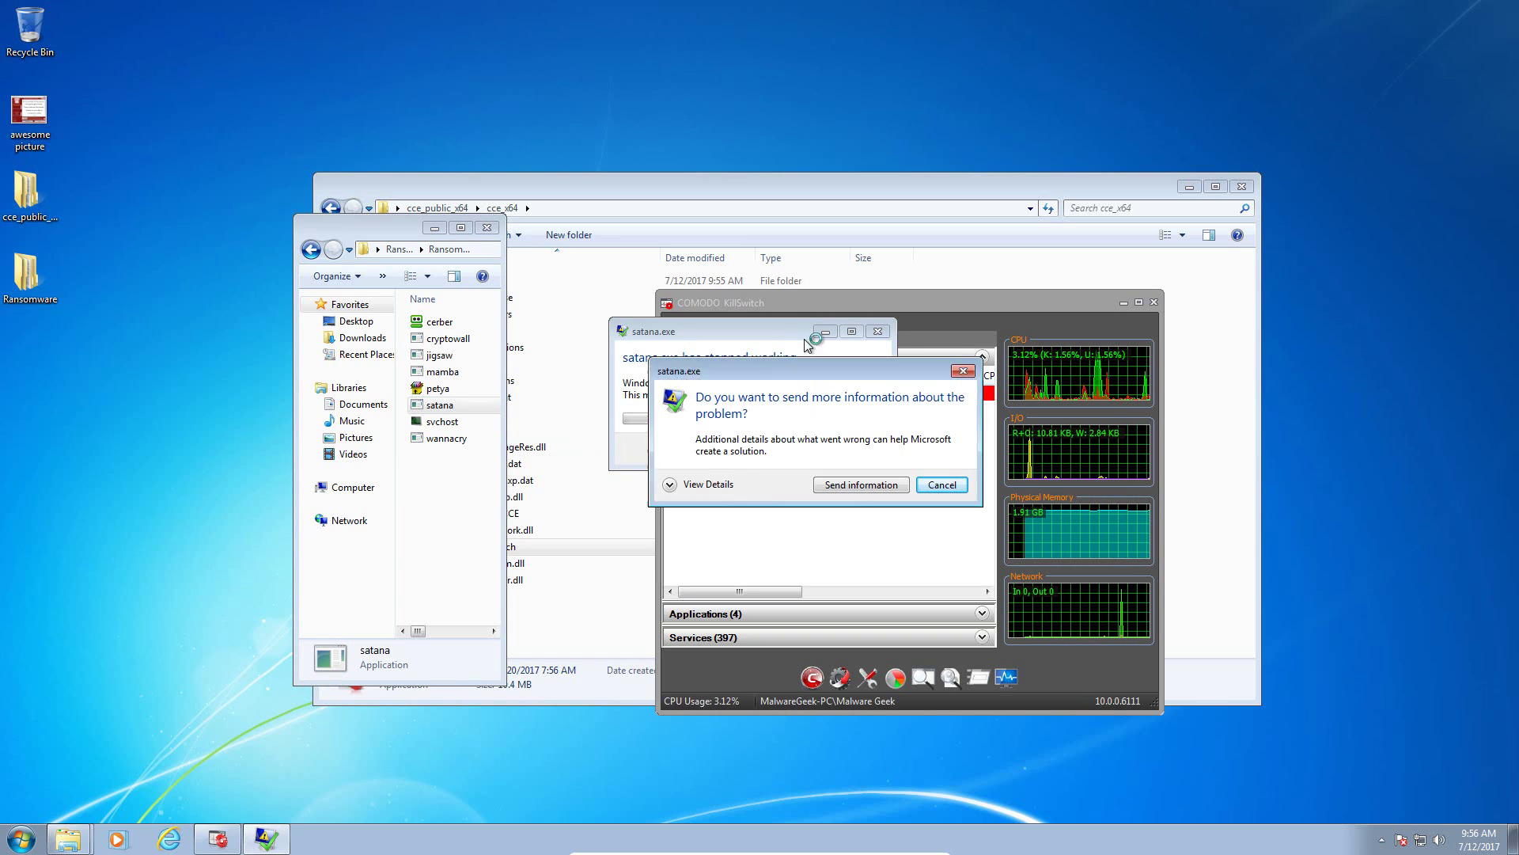
Close satana's crash reports and launch the mamba sample
click(939, 485)
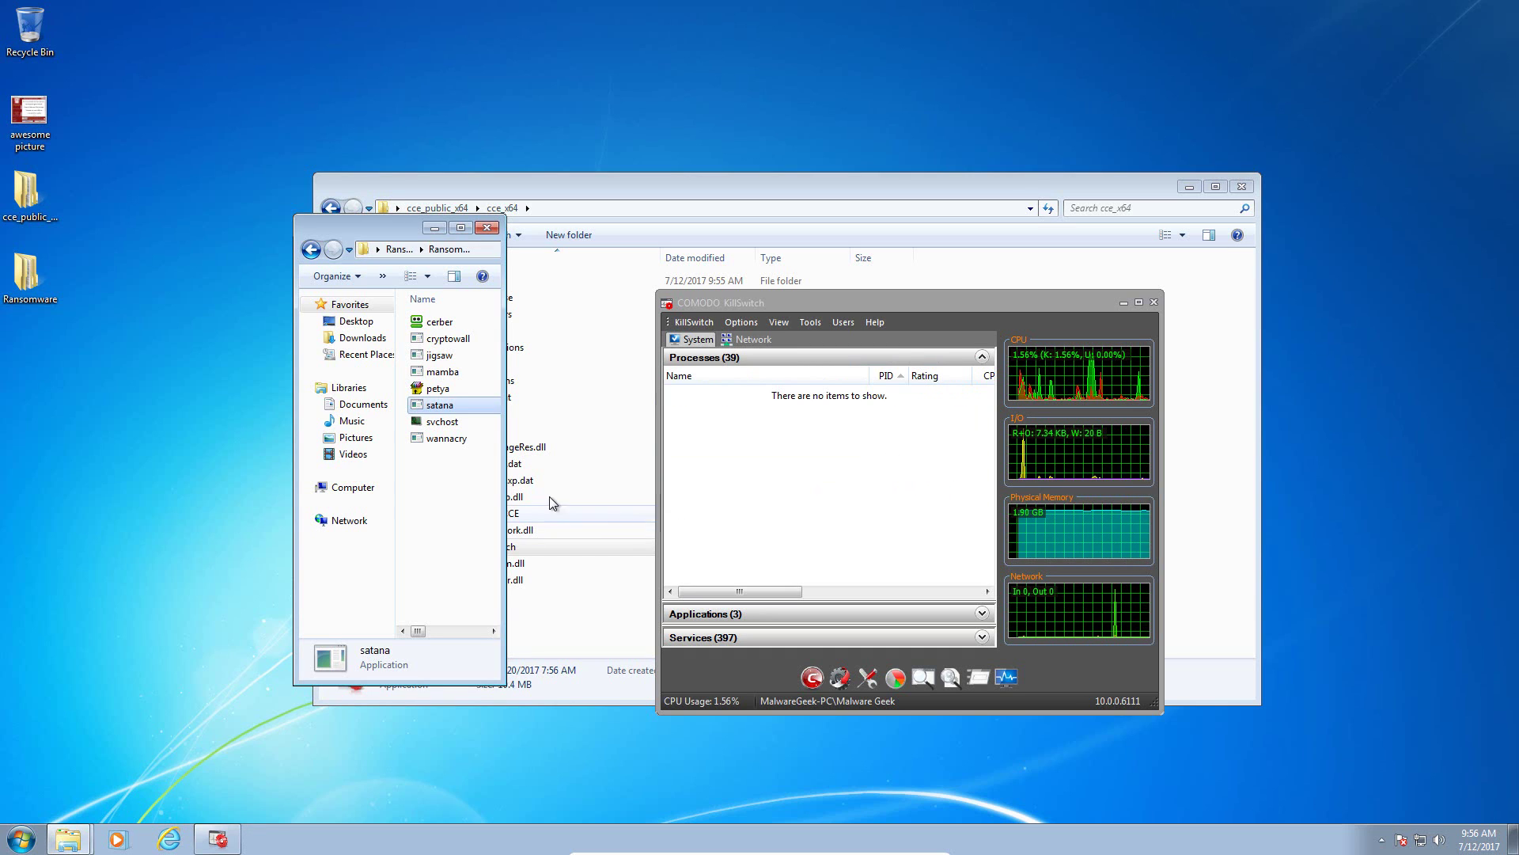
click(450, 376)
double_click(444, 373)
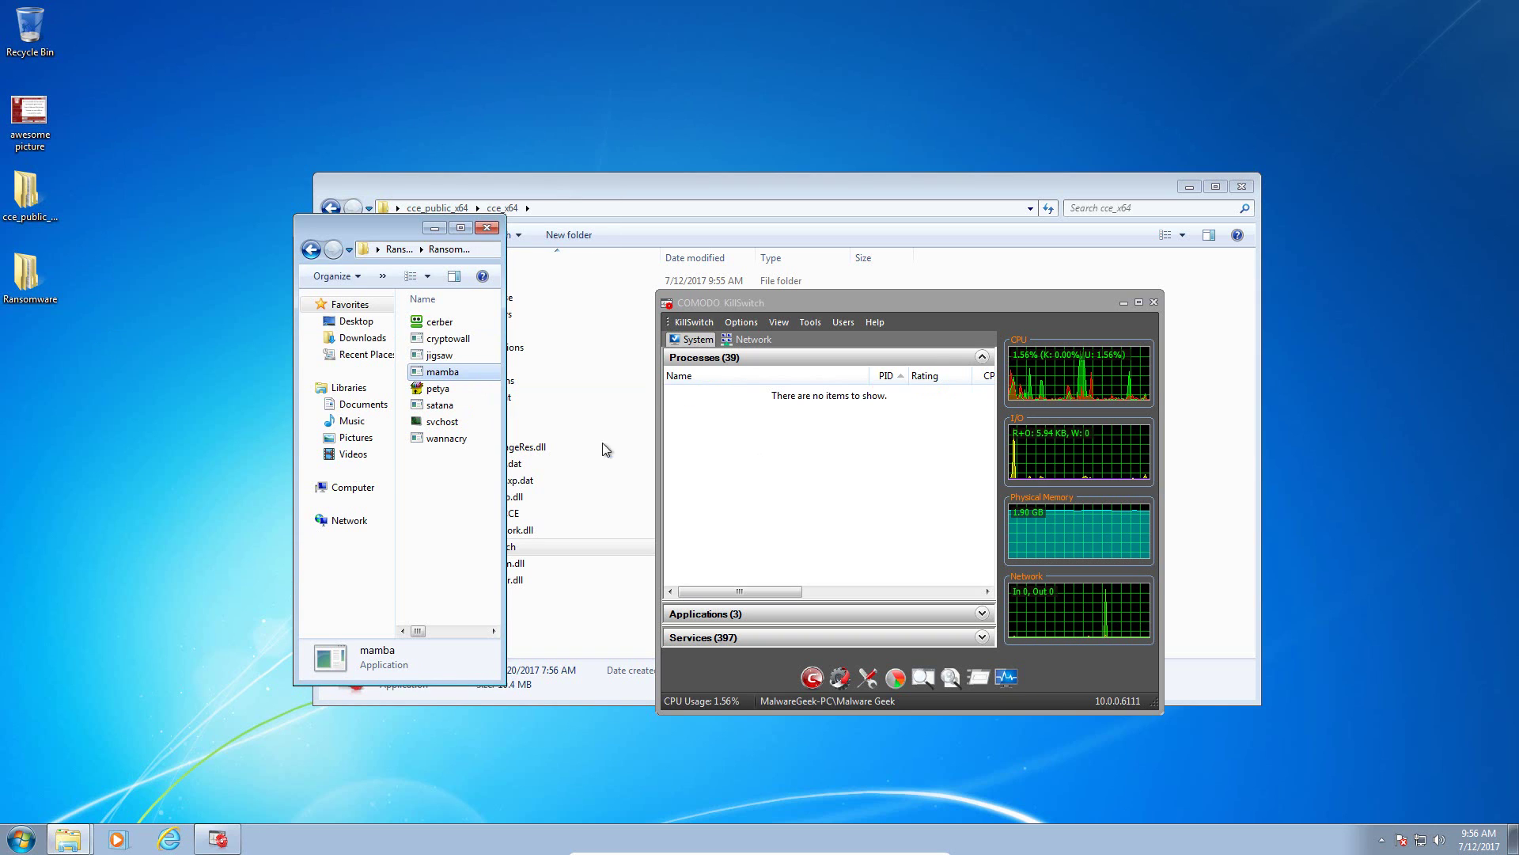
Bring up the cce_x64 Explorer window and check the Documents and Pictures libraries for encrypted files
mouse_move(458, 380)
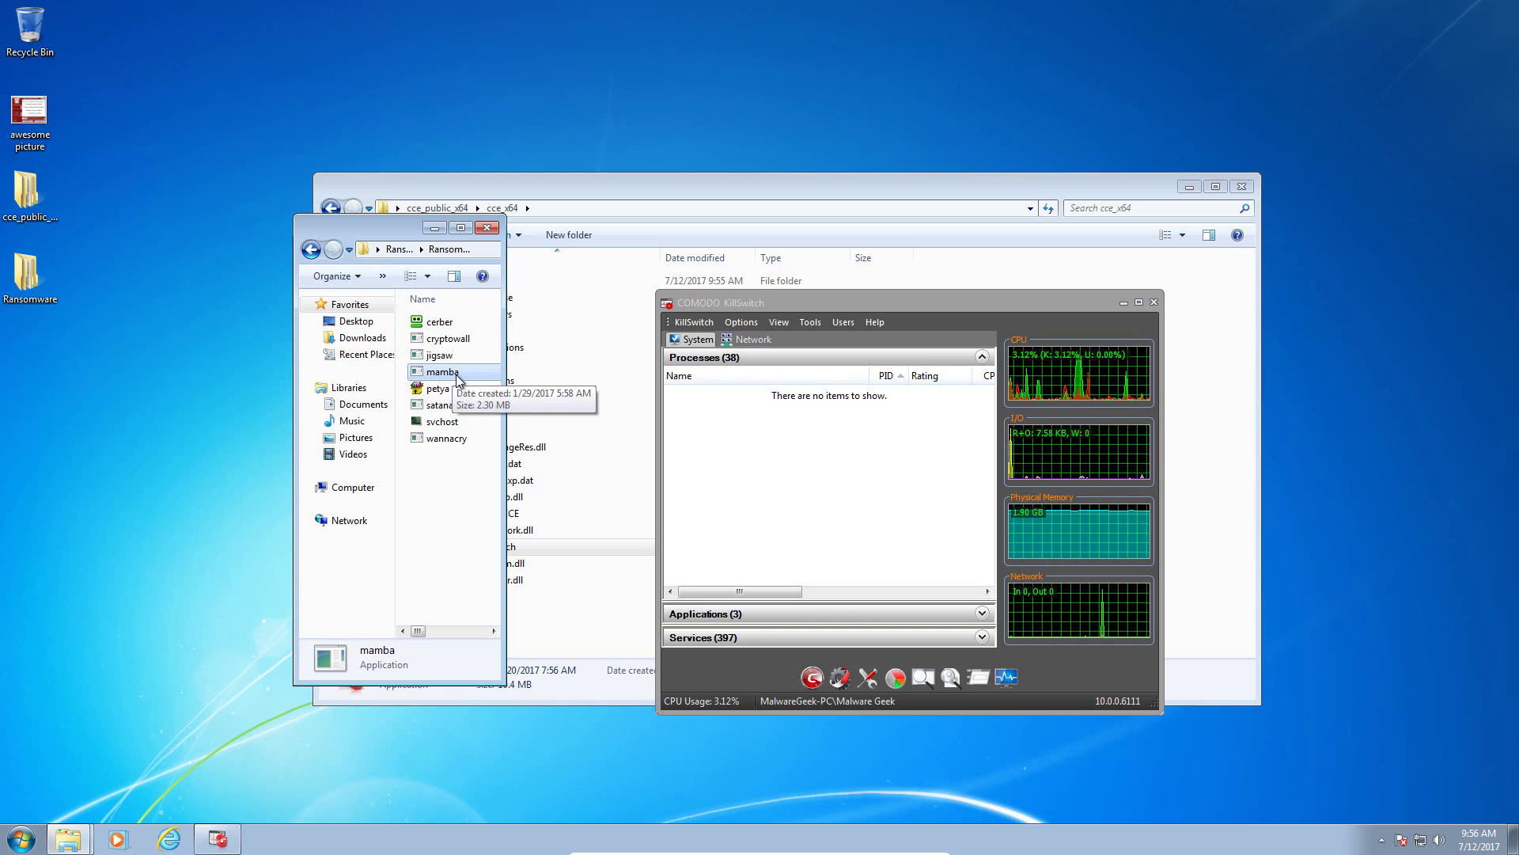
click(68, 839)
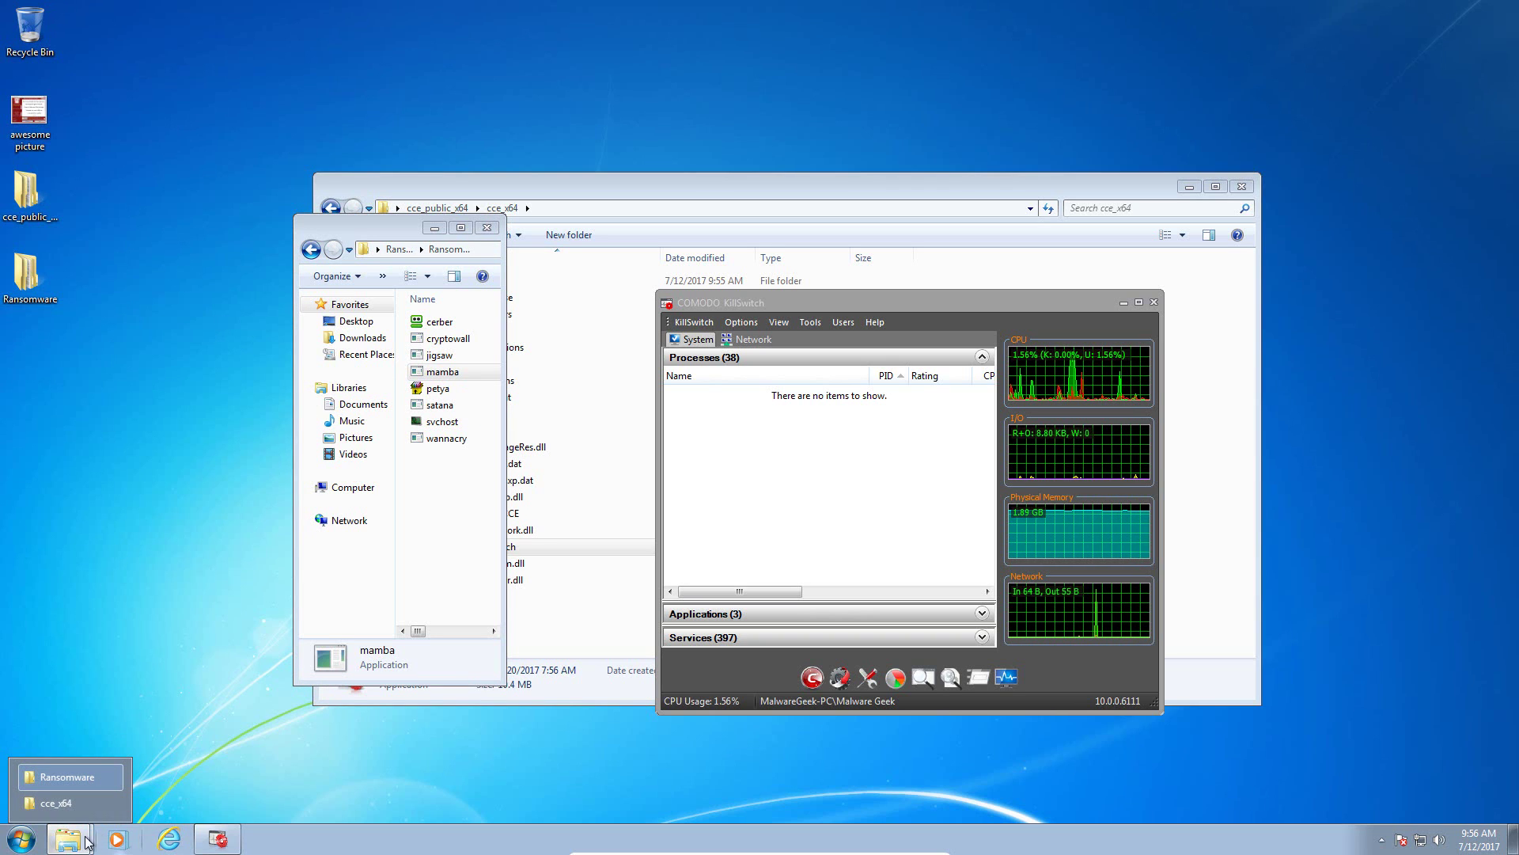
click(78, 839)
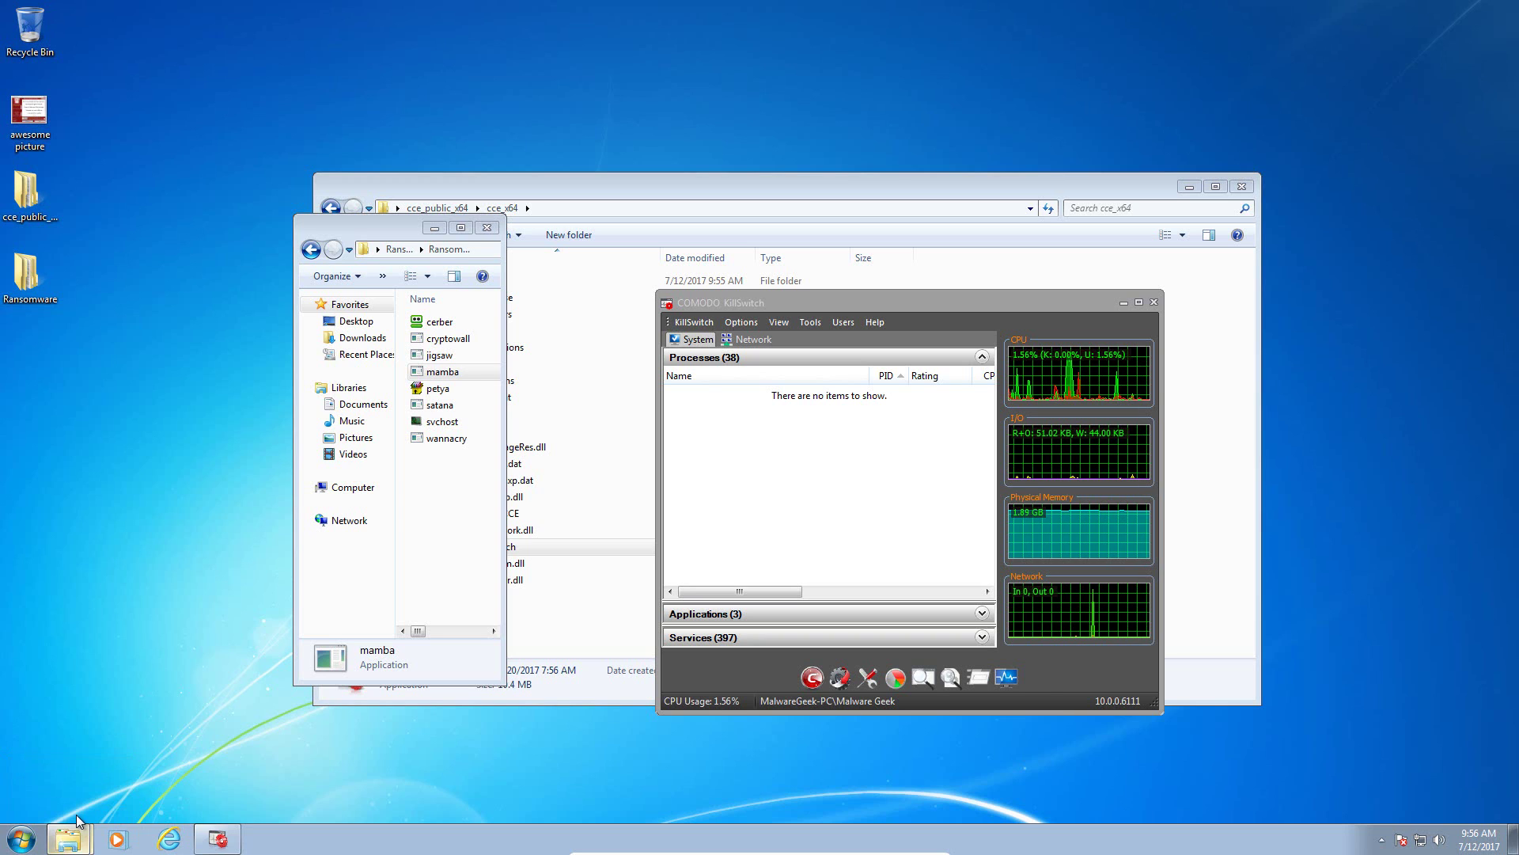
click(78, 839)
click(69, 785)
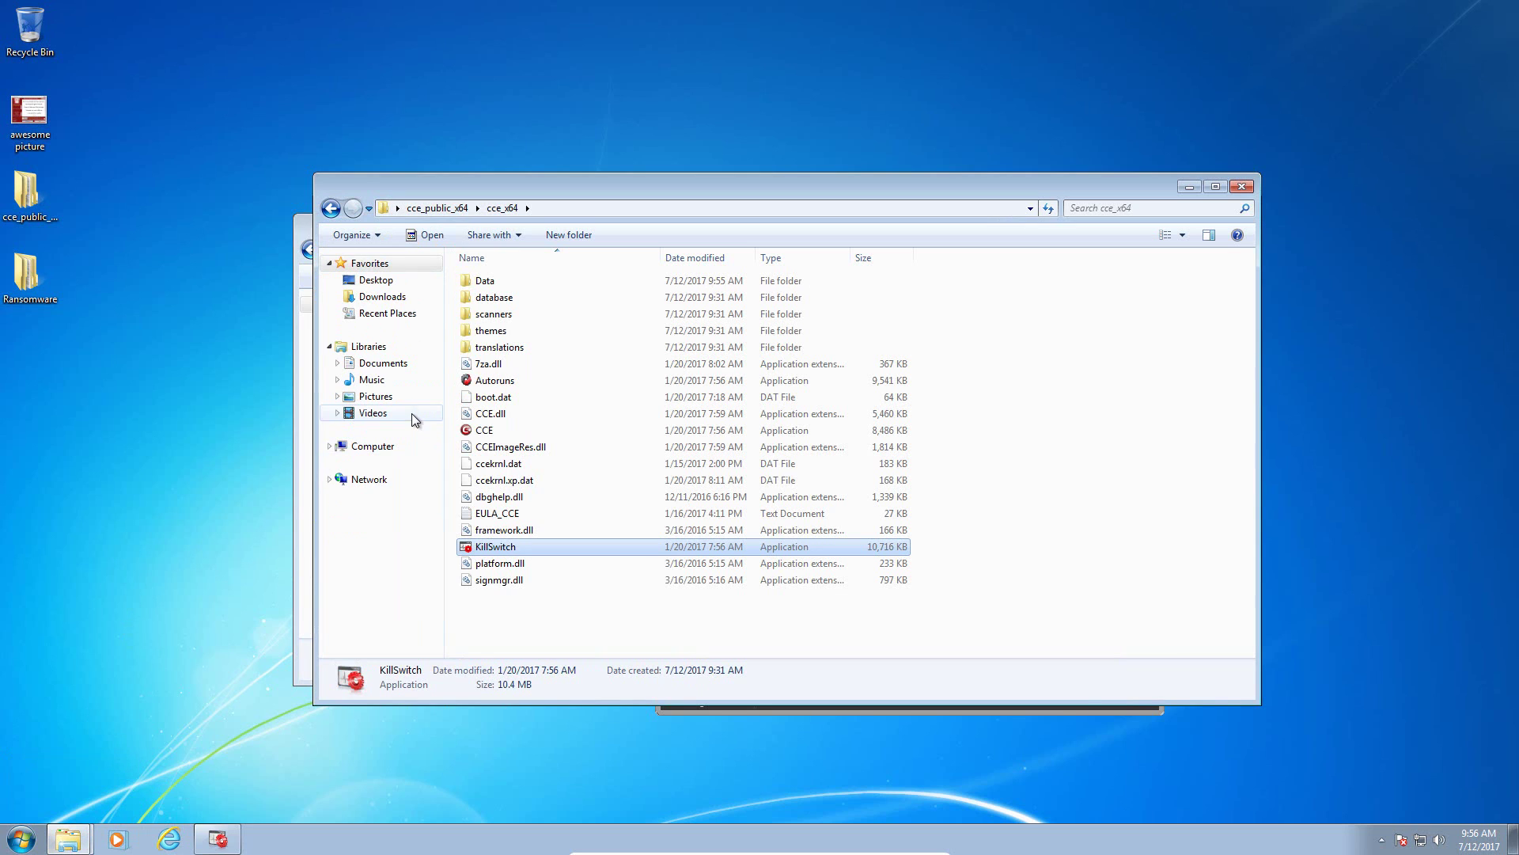
click(404, 372)
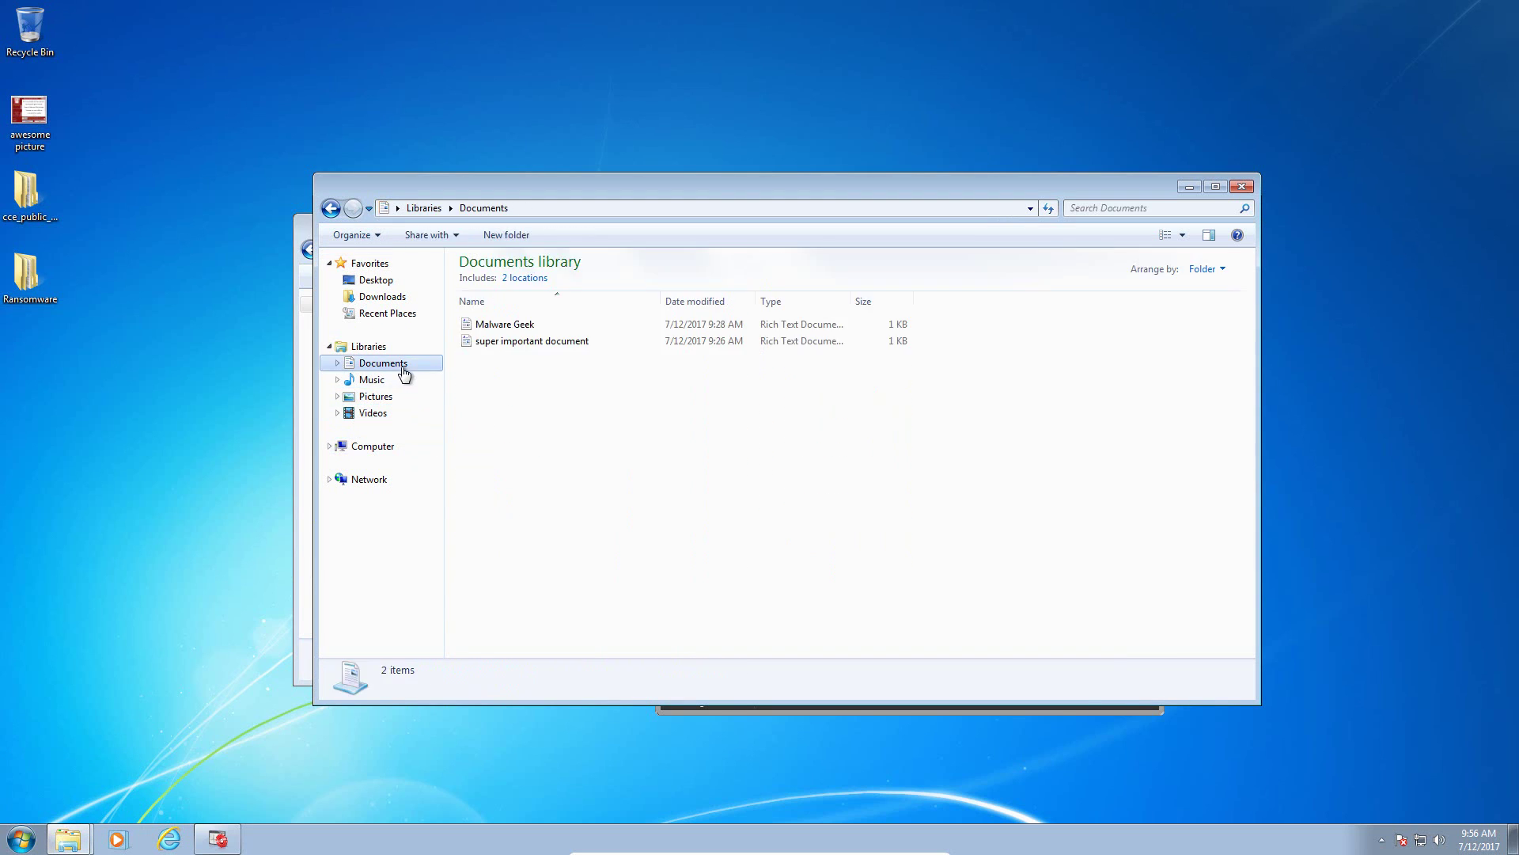
click(378, 397)
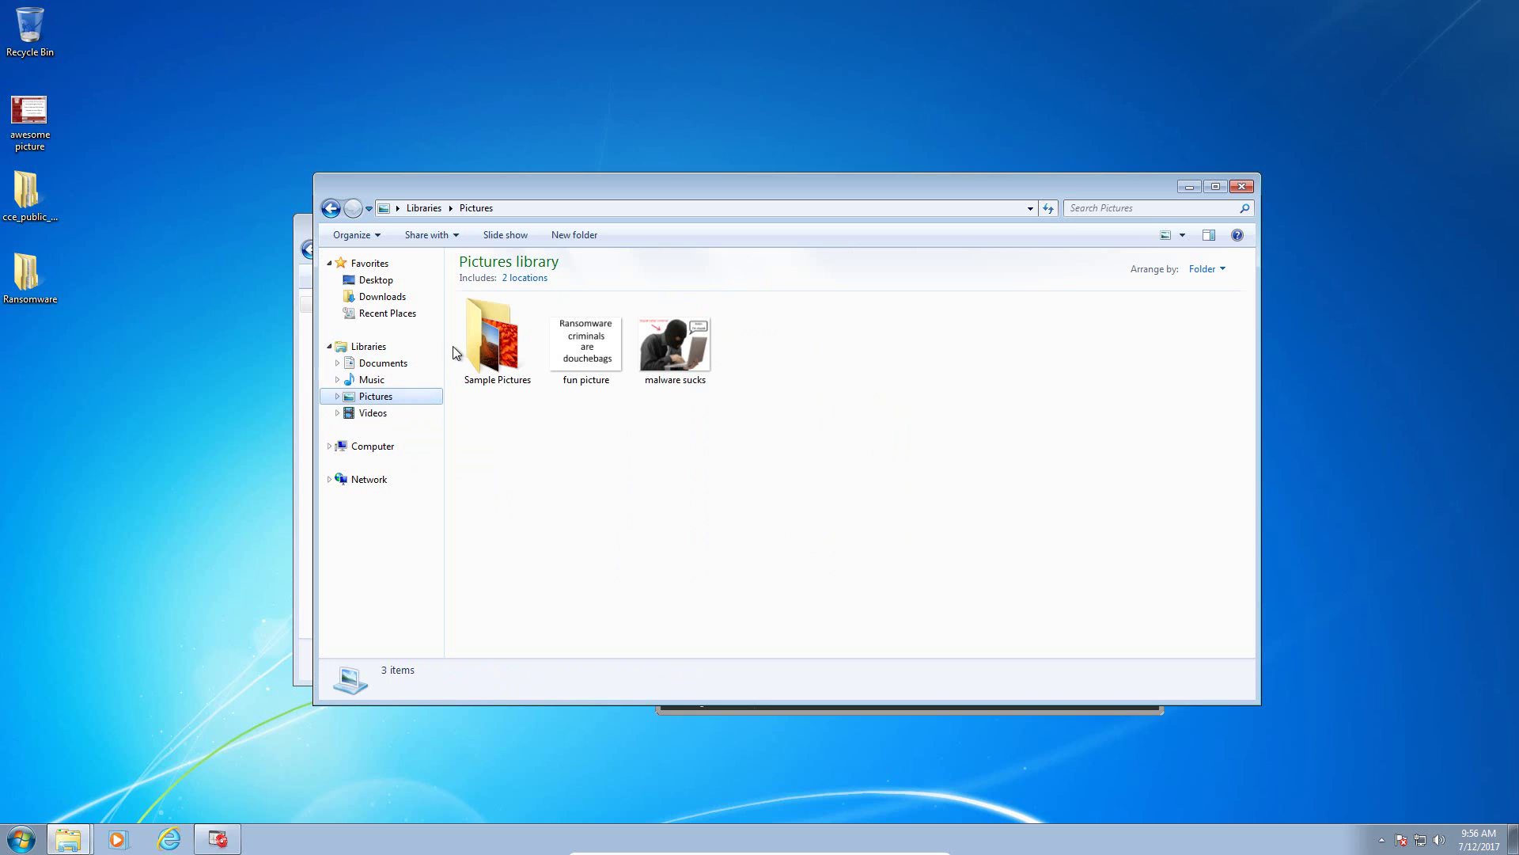
Widen the Ransomware folder window and run the svchost sample, which KillSwitch flags as TrojWare.MSIL.Kryptik
right_click(303, 236)
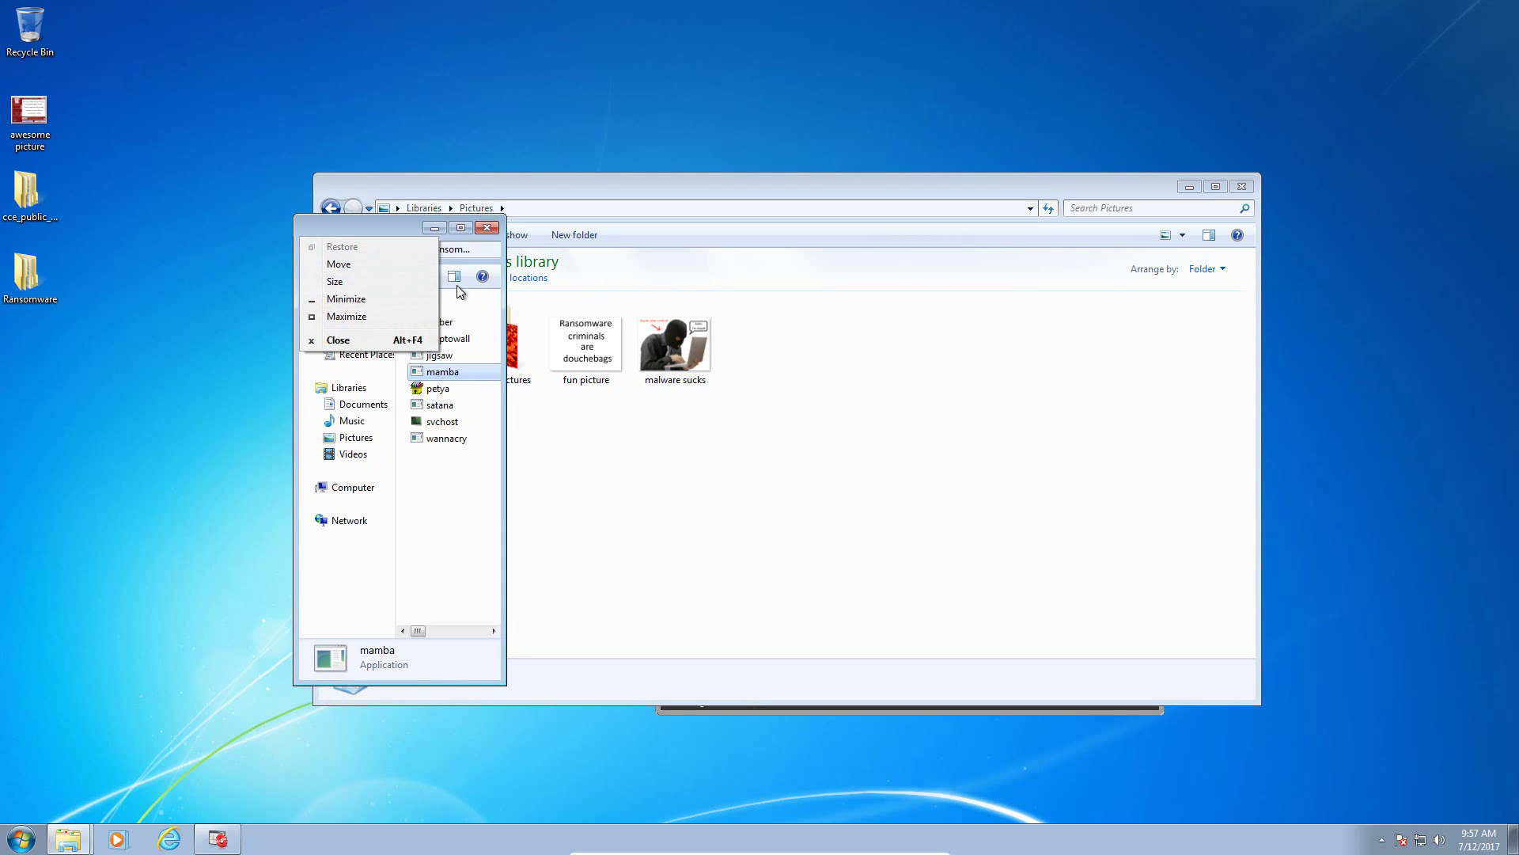
click(404, 228)
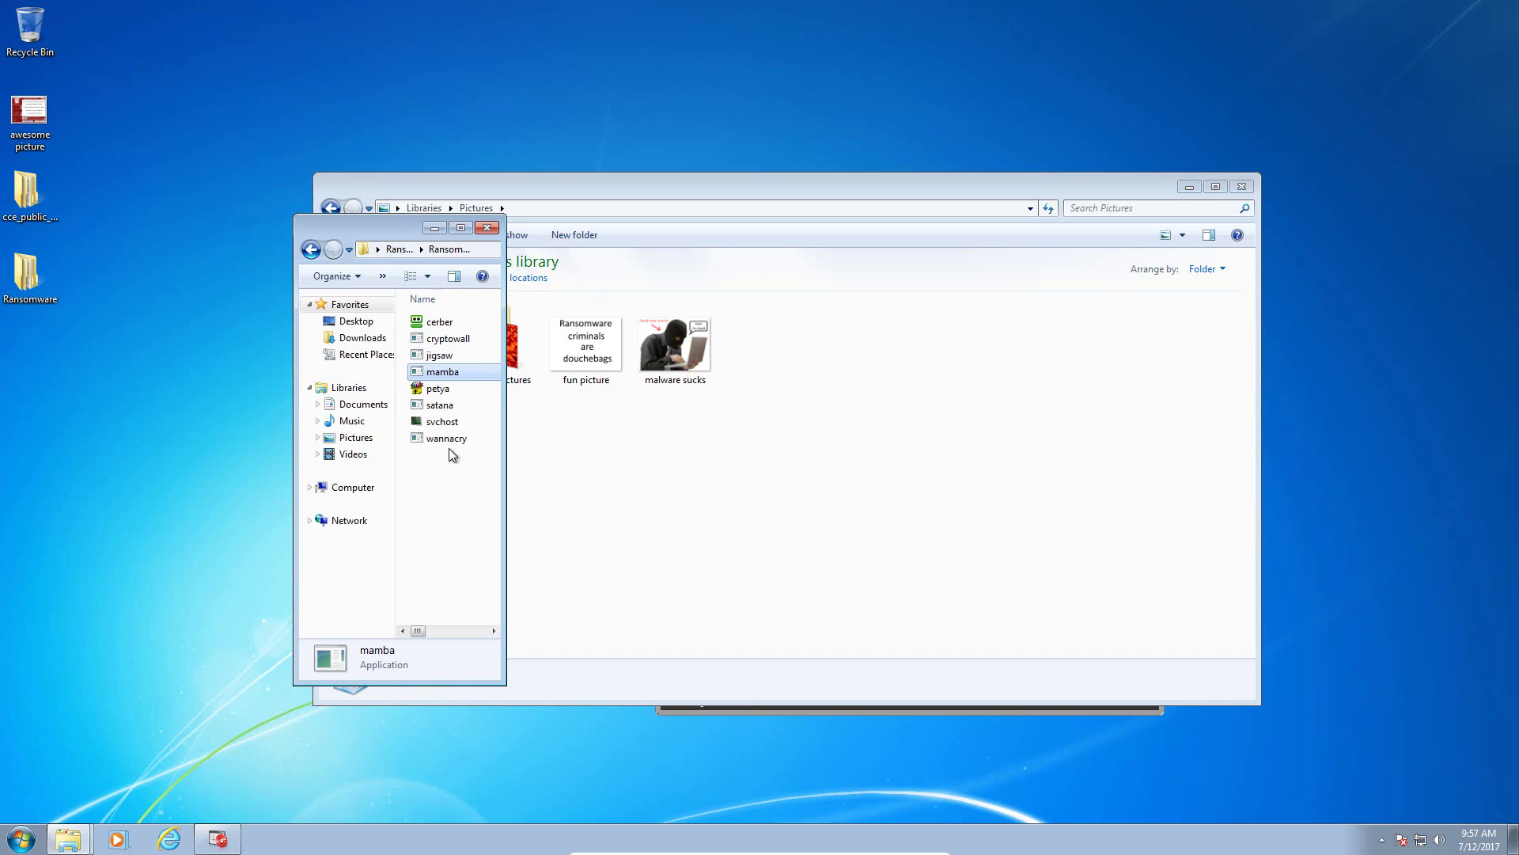
drag(501, 377, 604, 376)
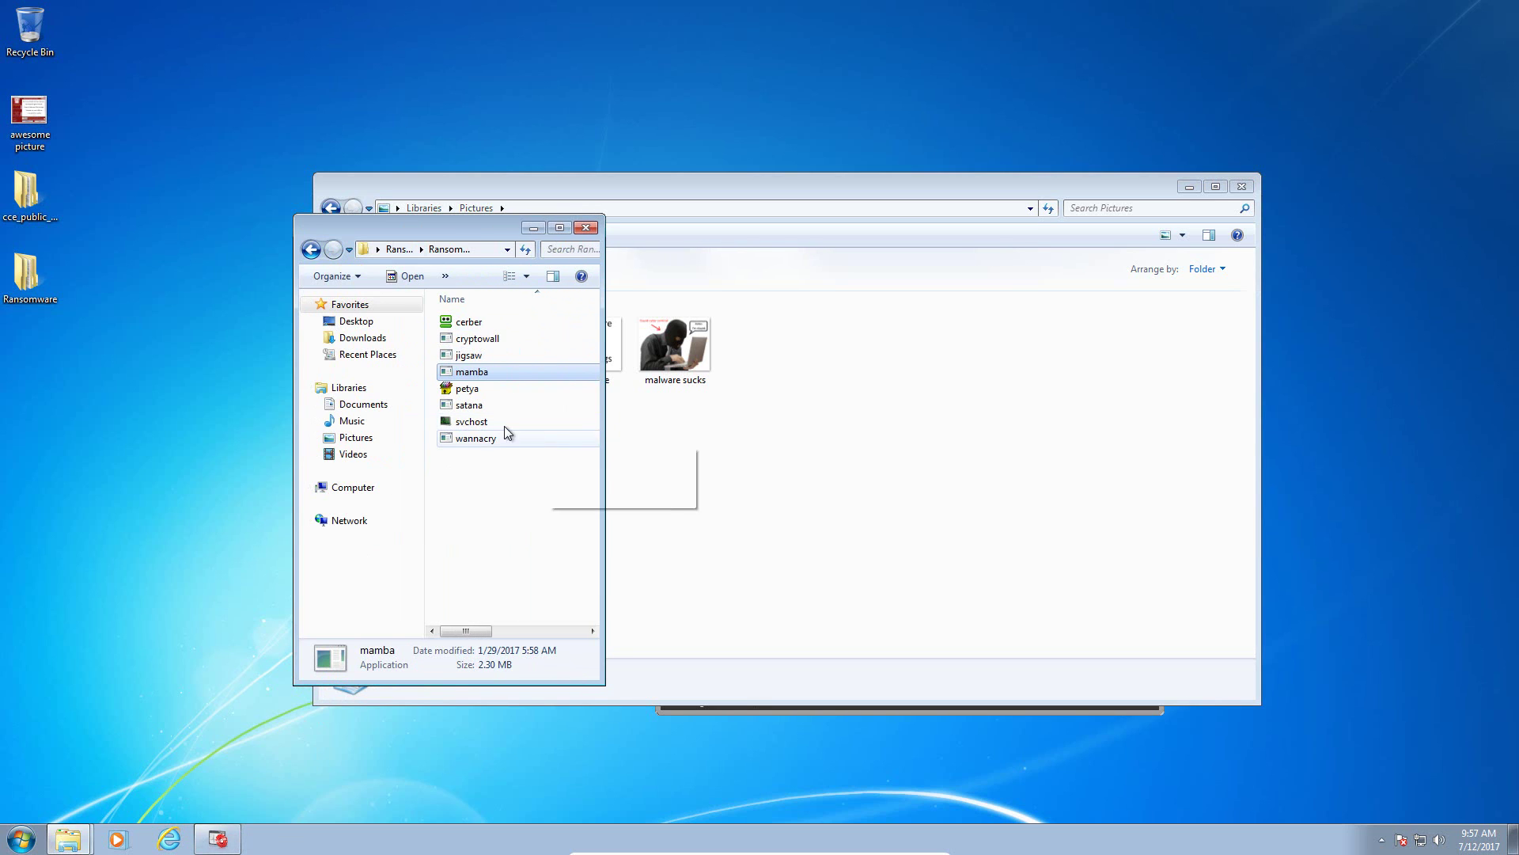
double_click(471, 421)
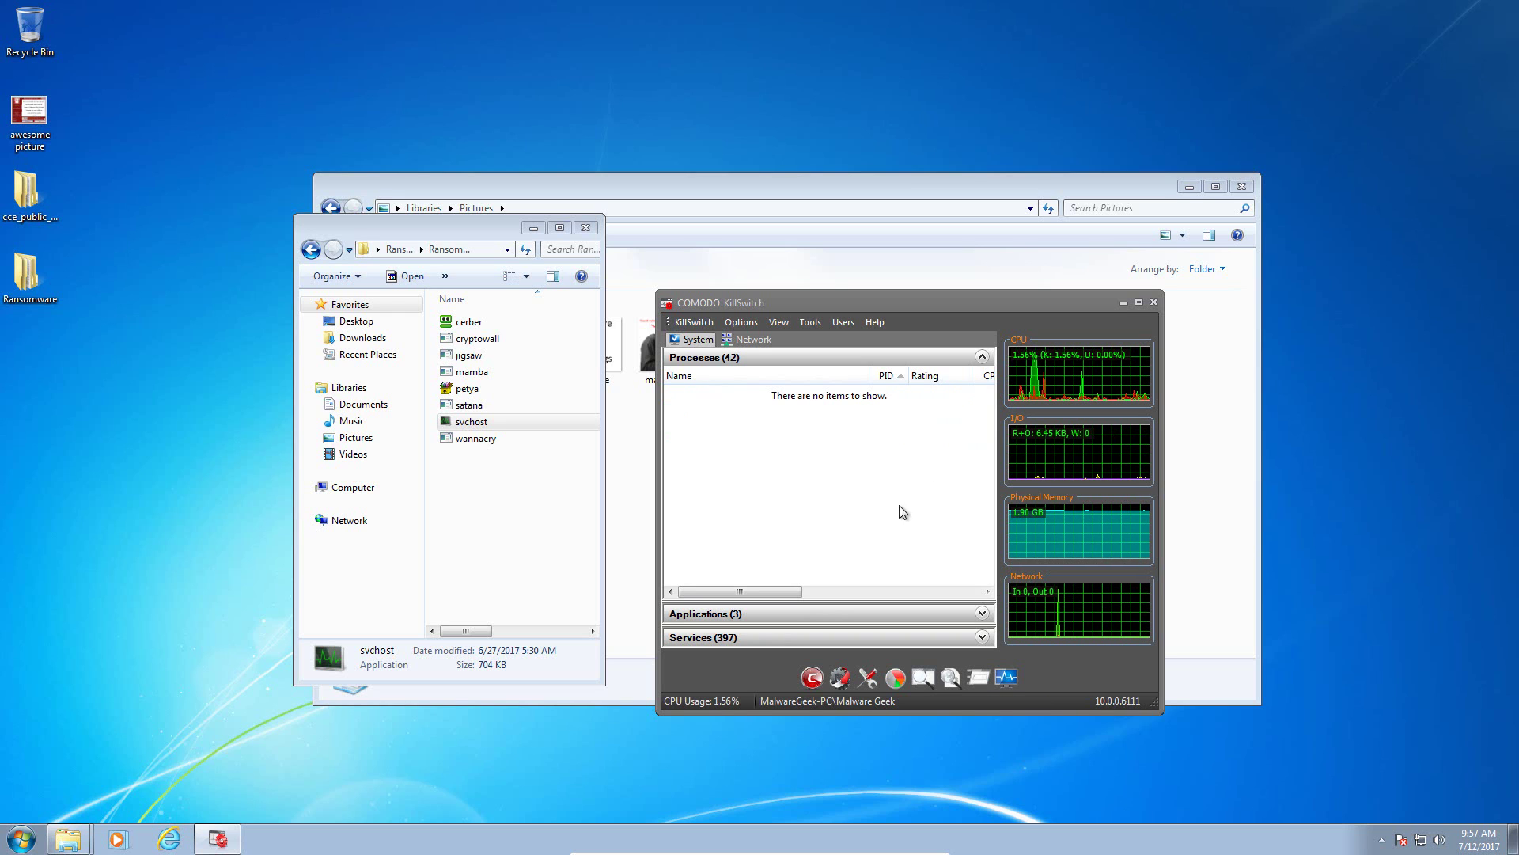
click(612, 440)
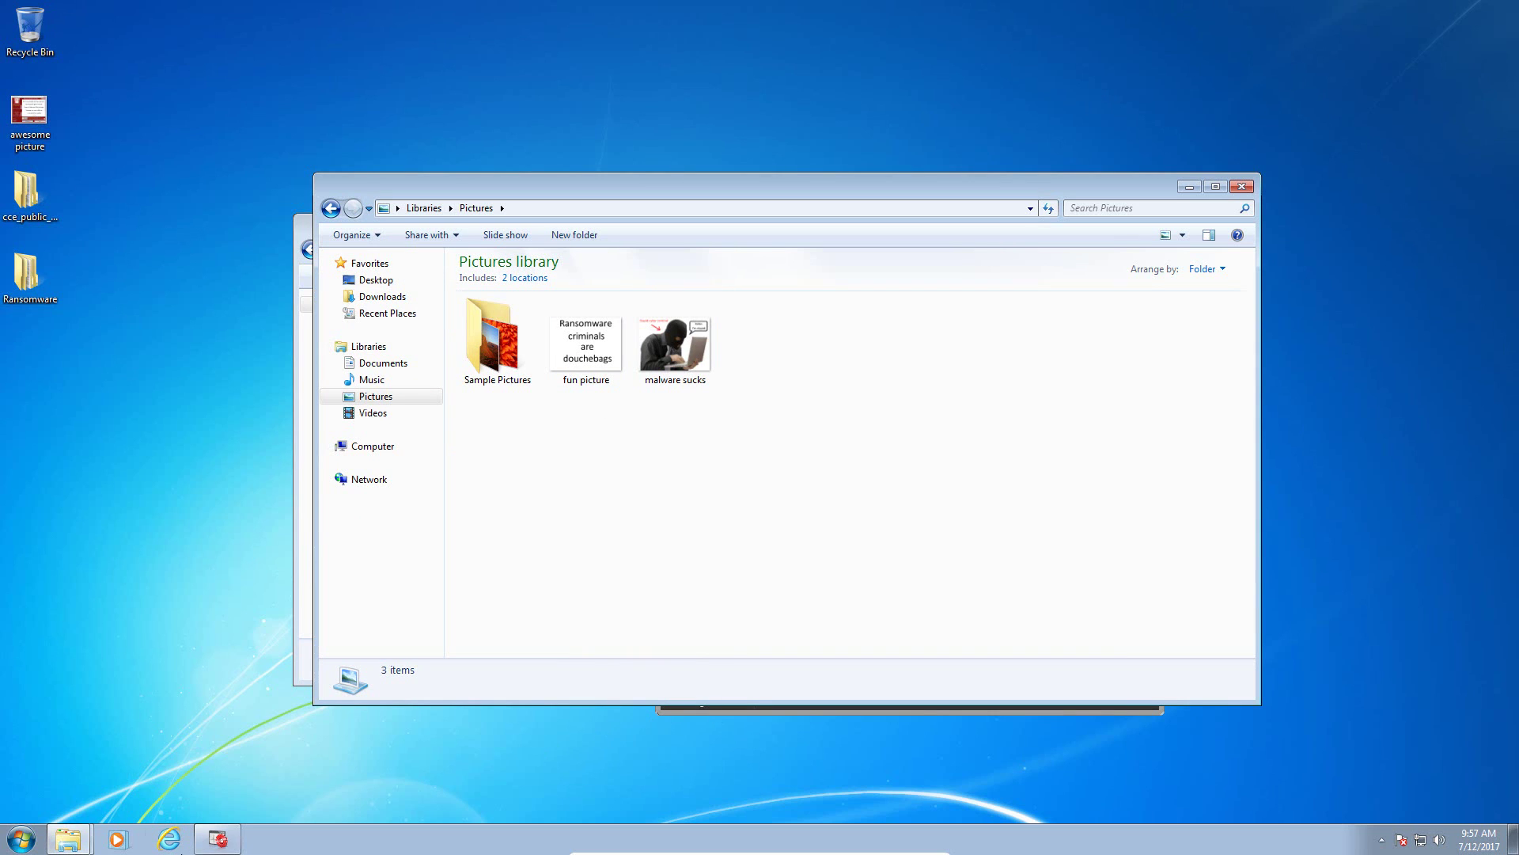
Shrink and reposition the Pictures library window, and close the Ransomware folder window
click(68, 839)
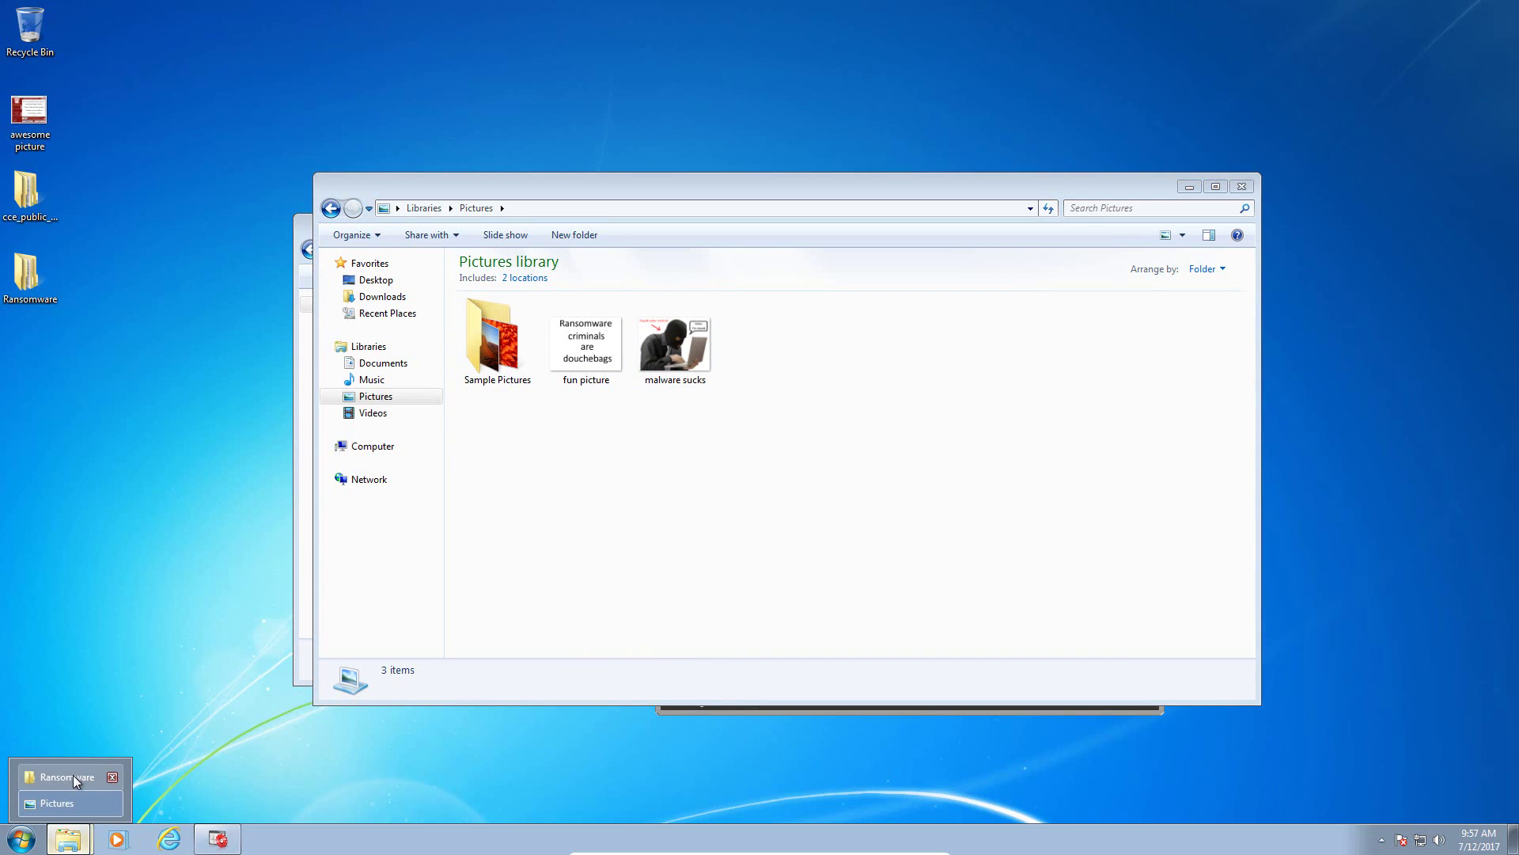
click(933, 198)
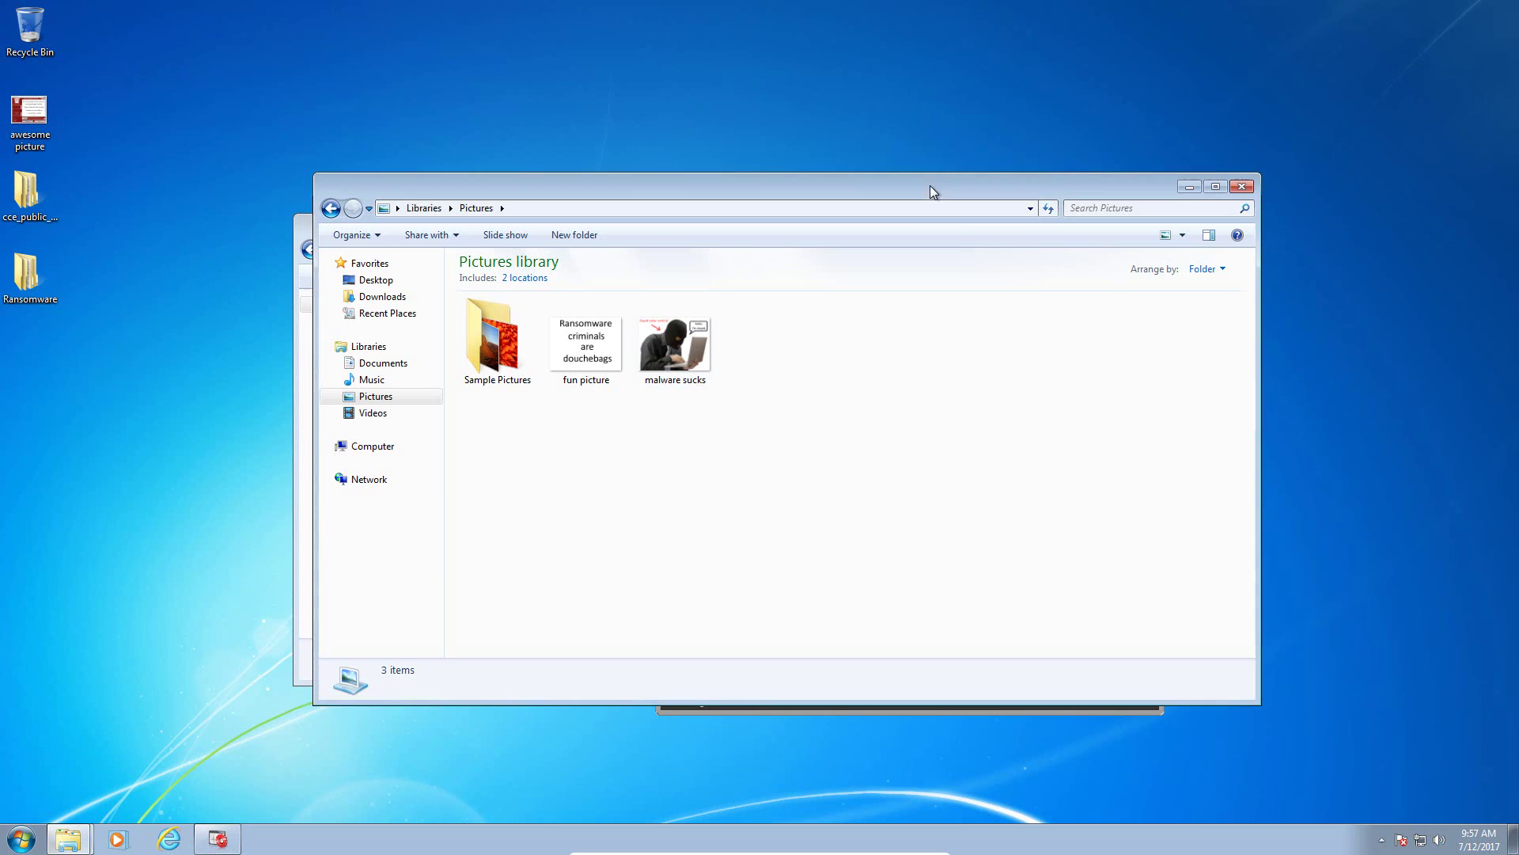
mouse_move(933, 197)
mouse_down()
mouse_move(1115, 505)
mouse_move(966, 241)
mouse_move(888, 372)
mouse_move(724, 525)
mouse_move(948, 211)
mouse_up()
drag(332, 200, 663, 244)
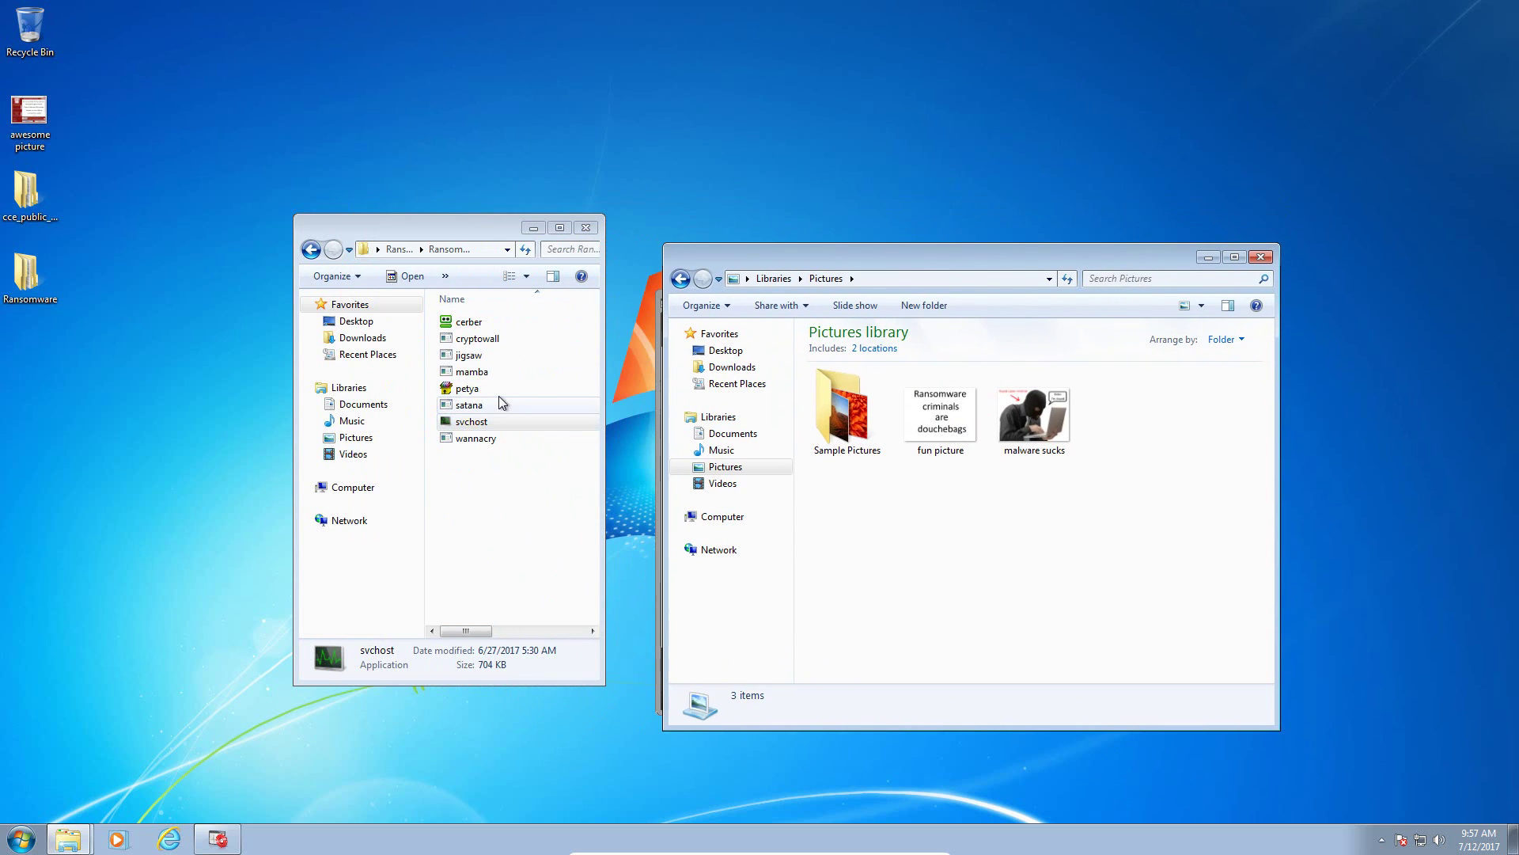
click(593, 229)
drag(977, 264, 609, 124)
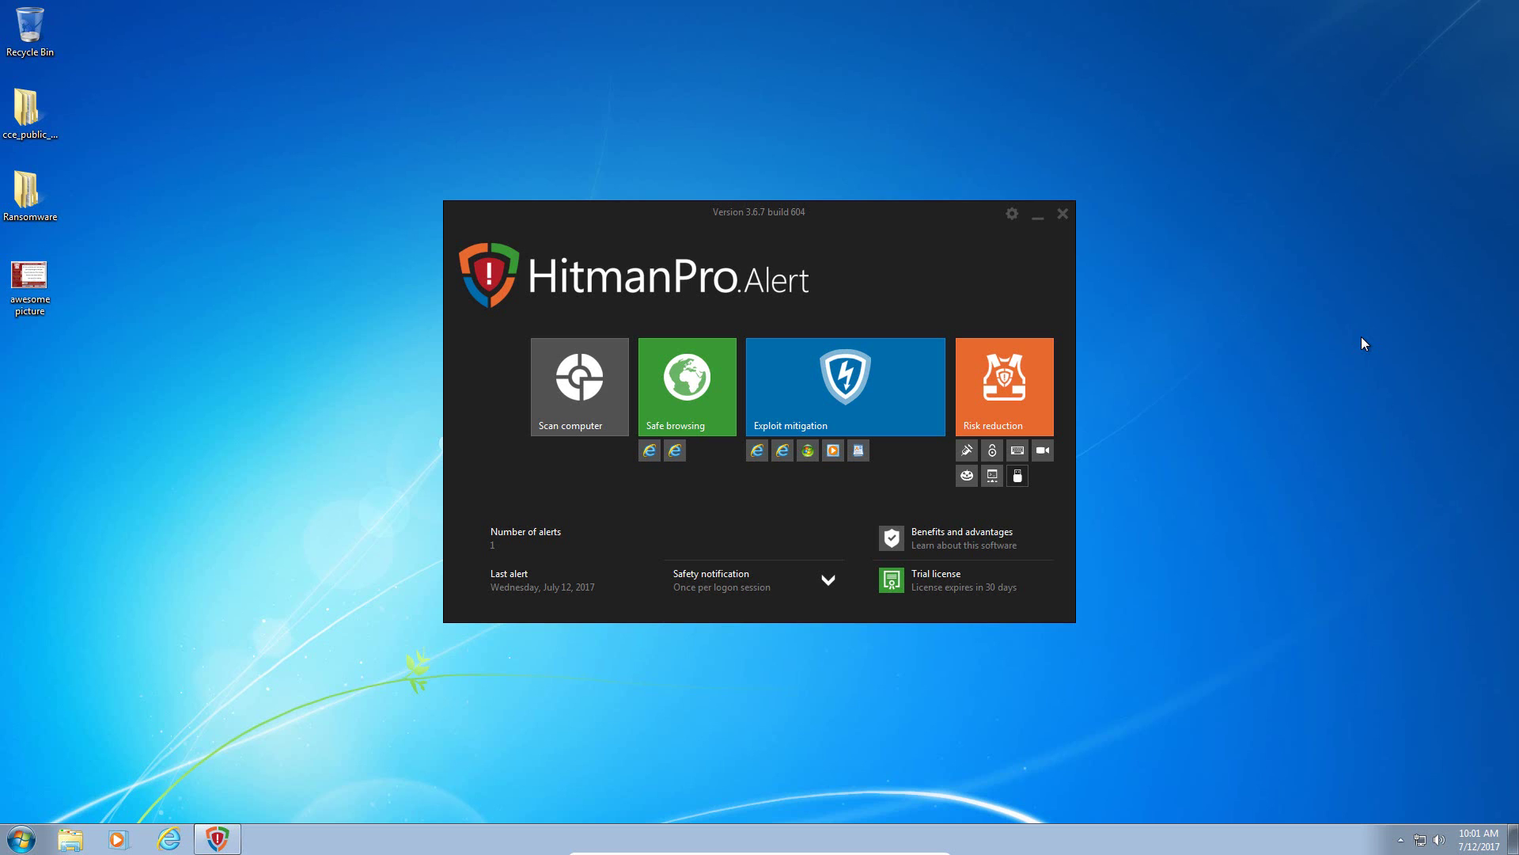
double_click(26, 191)
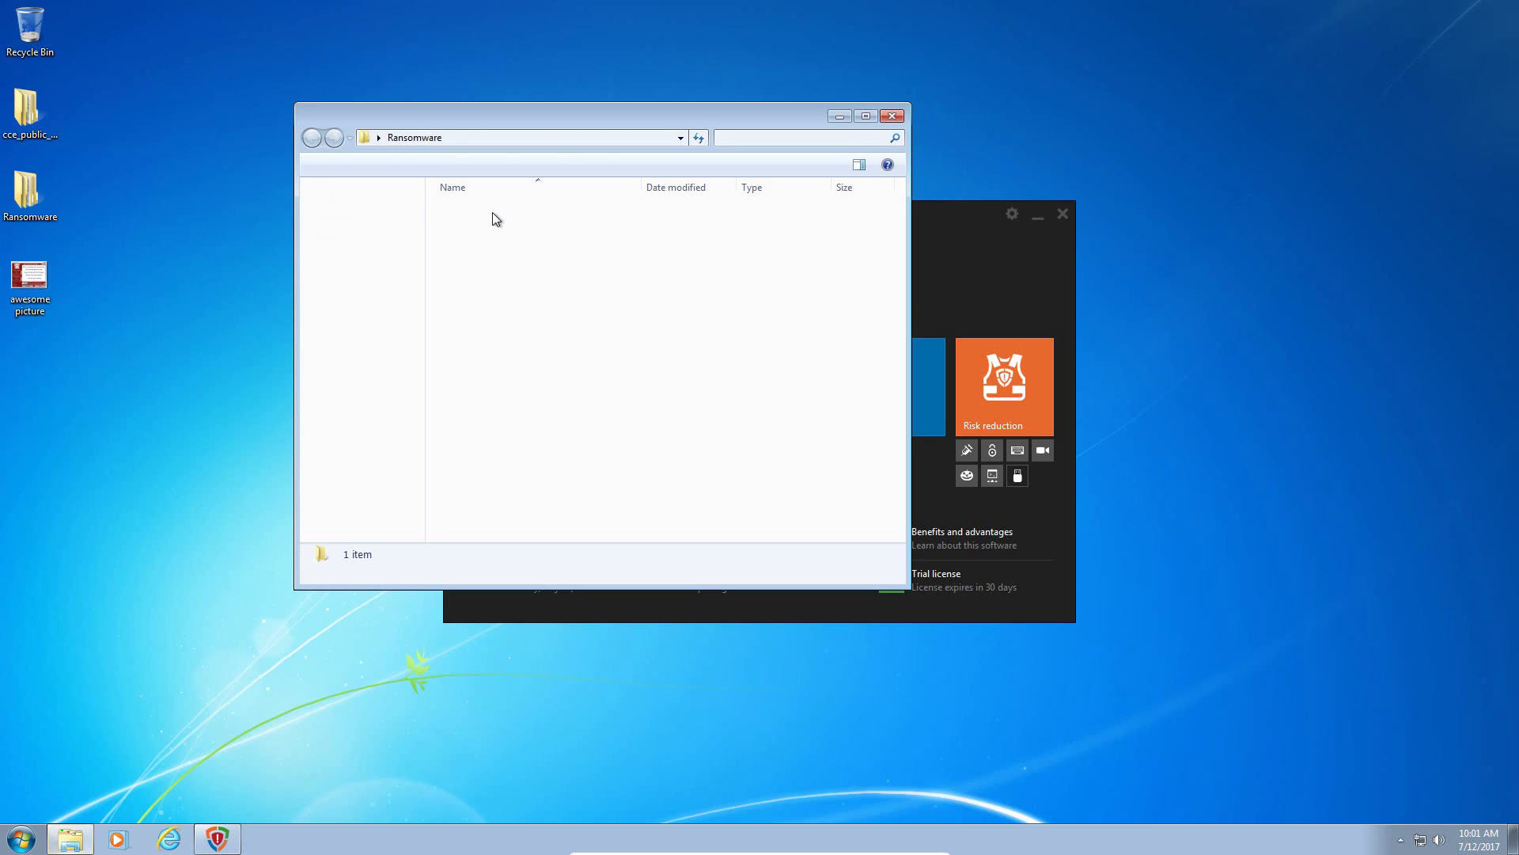
double_click(507, 215)
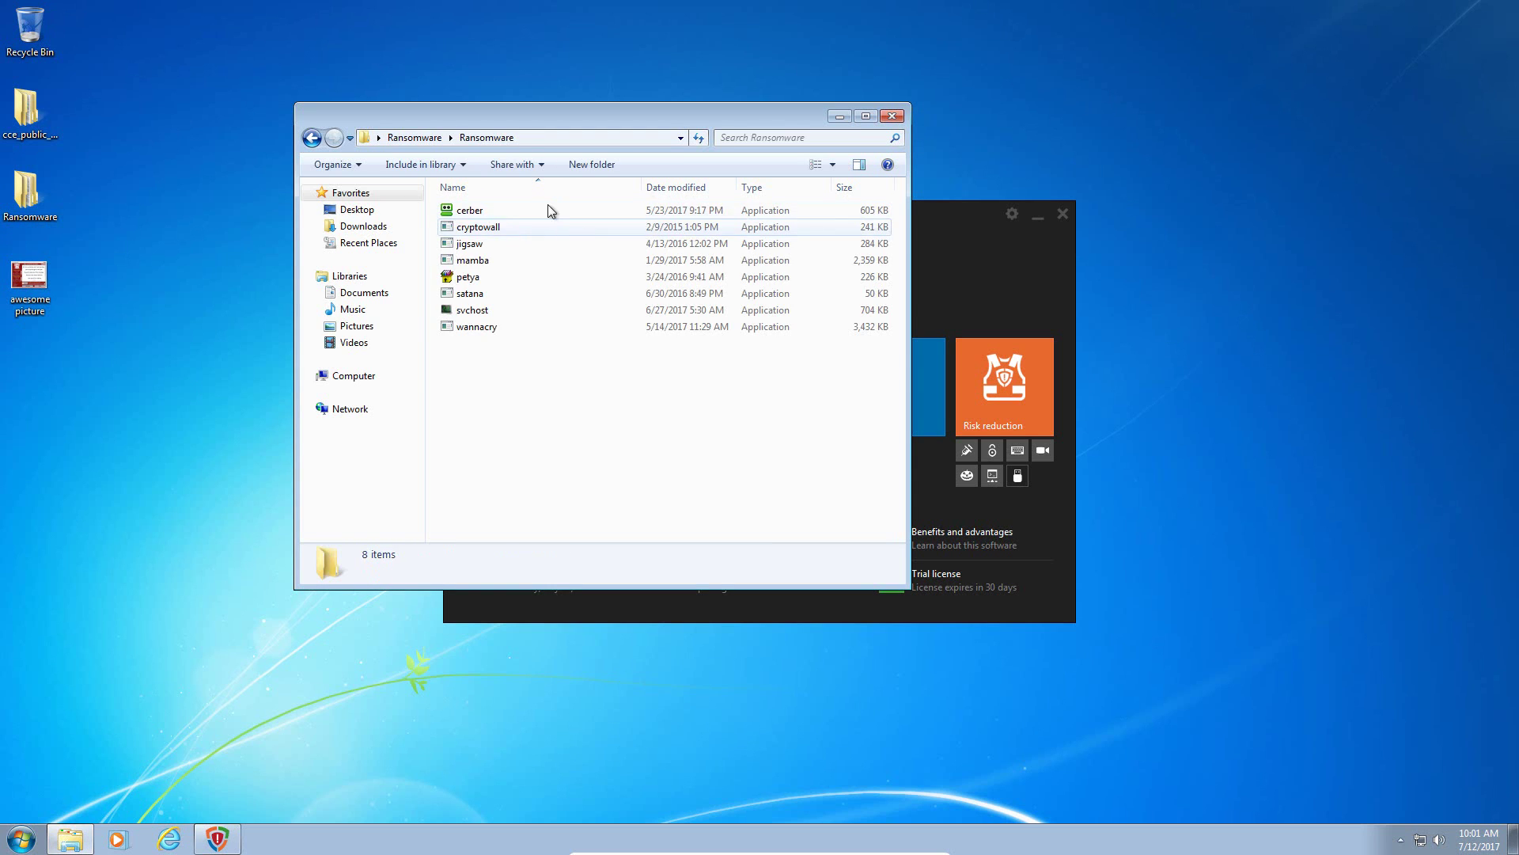
drag(747, 119, 1034, 285)
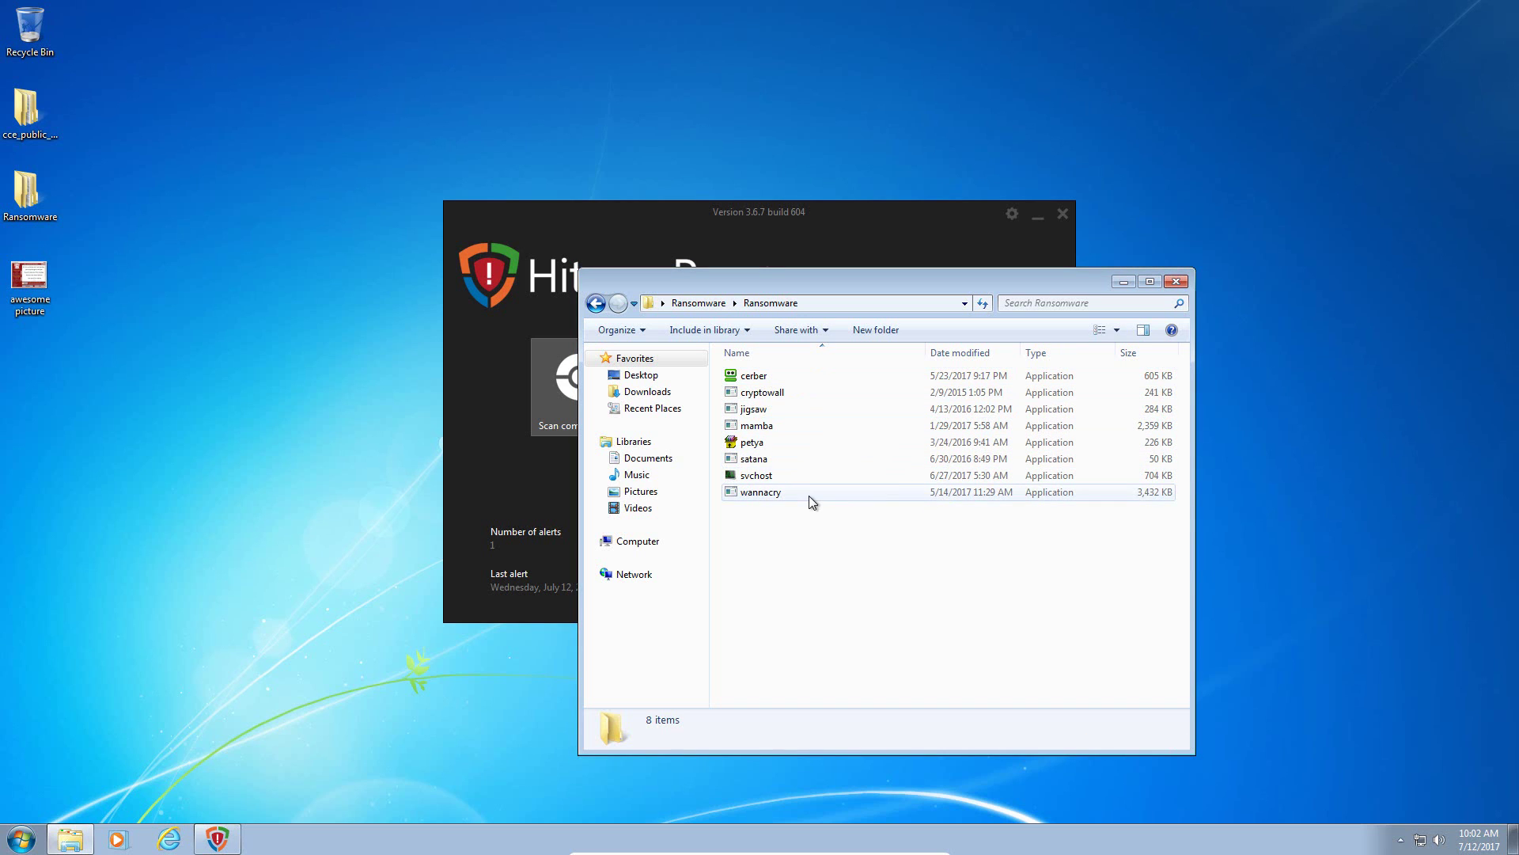
drag(868, 282, 803, 210)
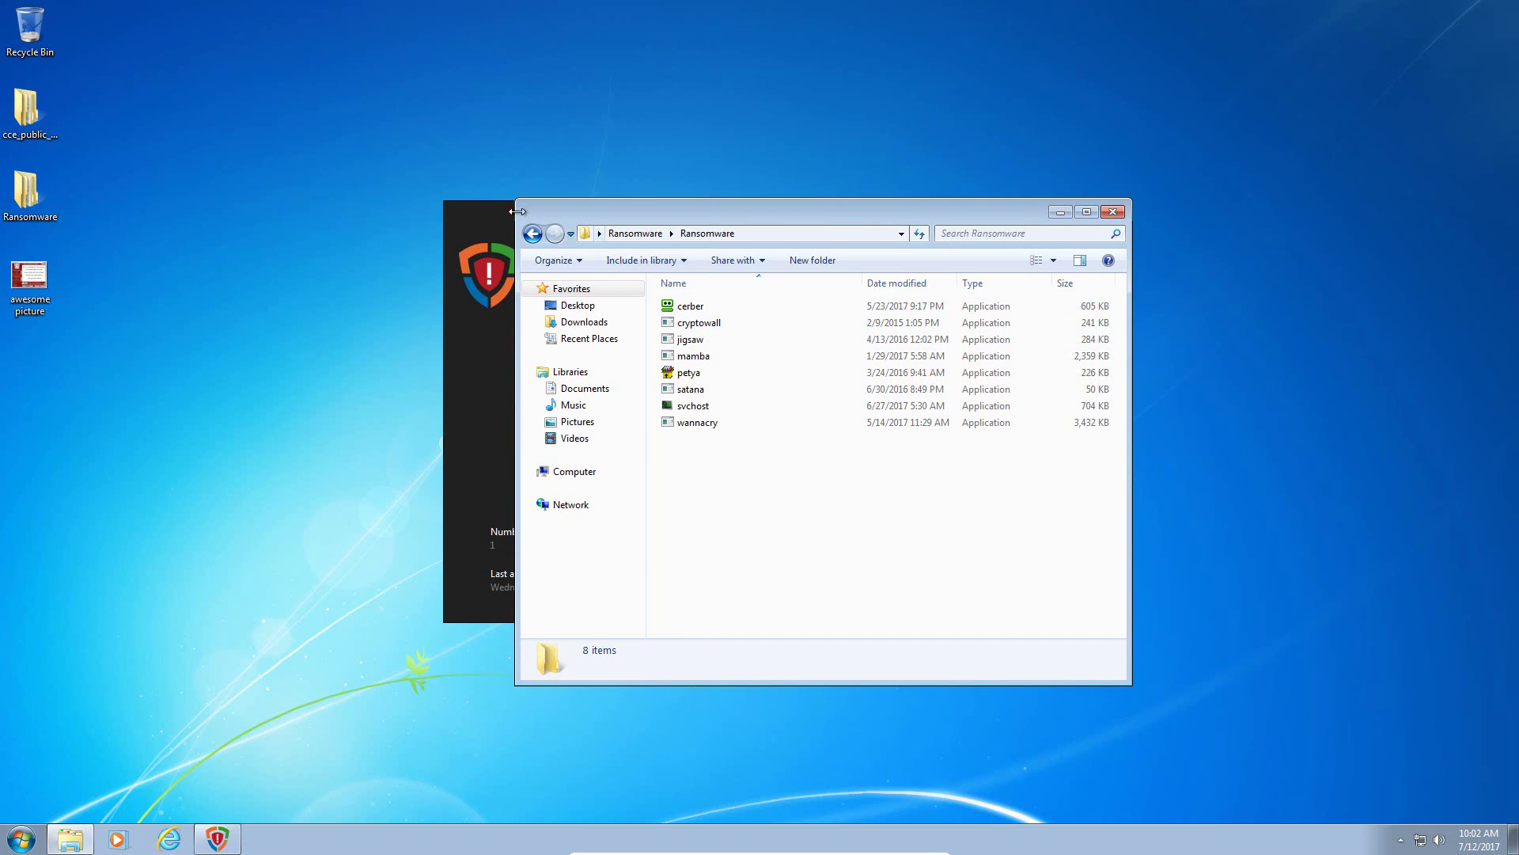
drag(522, 198, 486, 225)
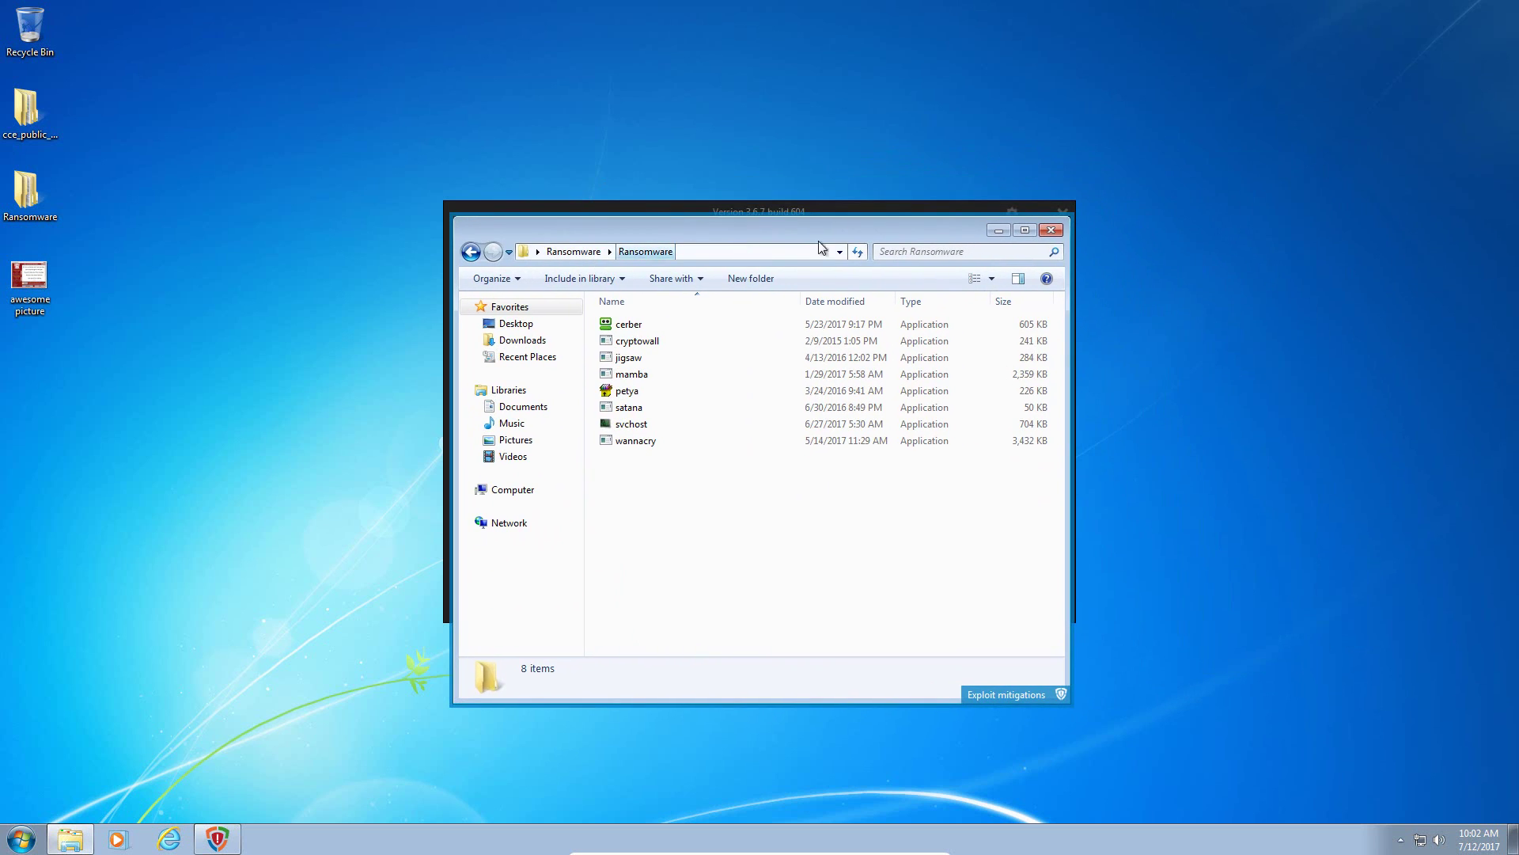
drag(860, 225, 794, 341)
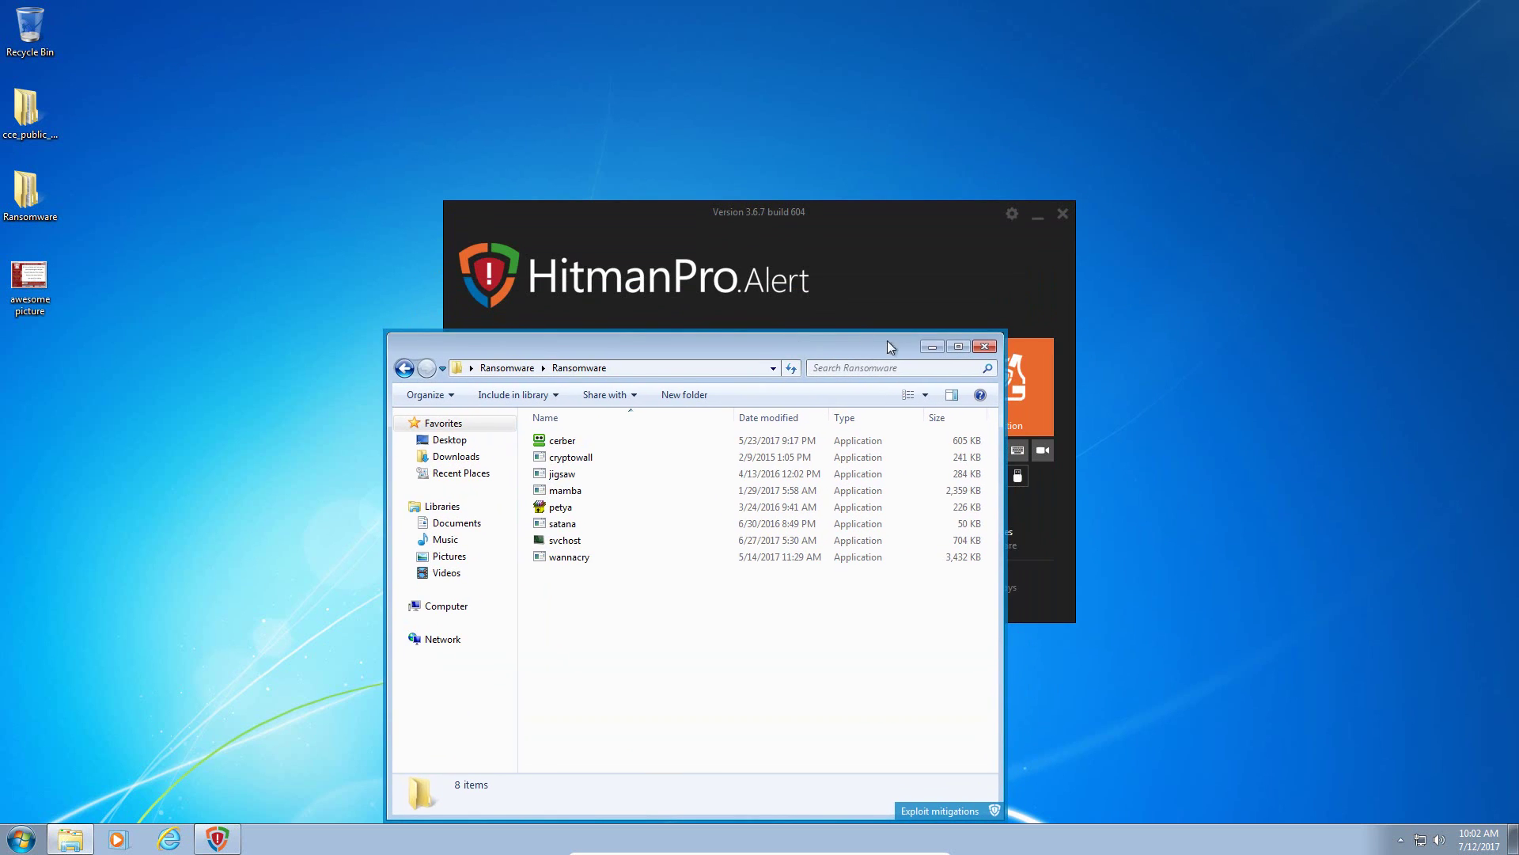
click(990, 346)
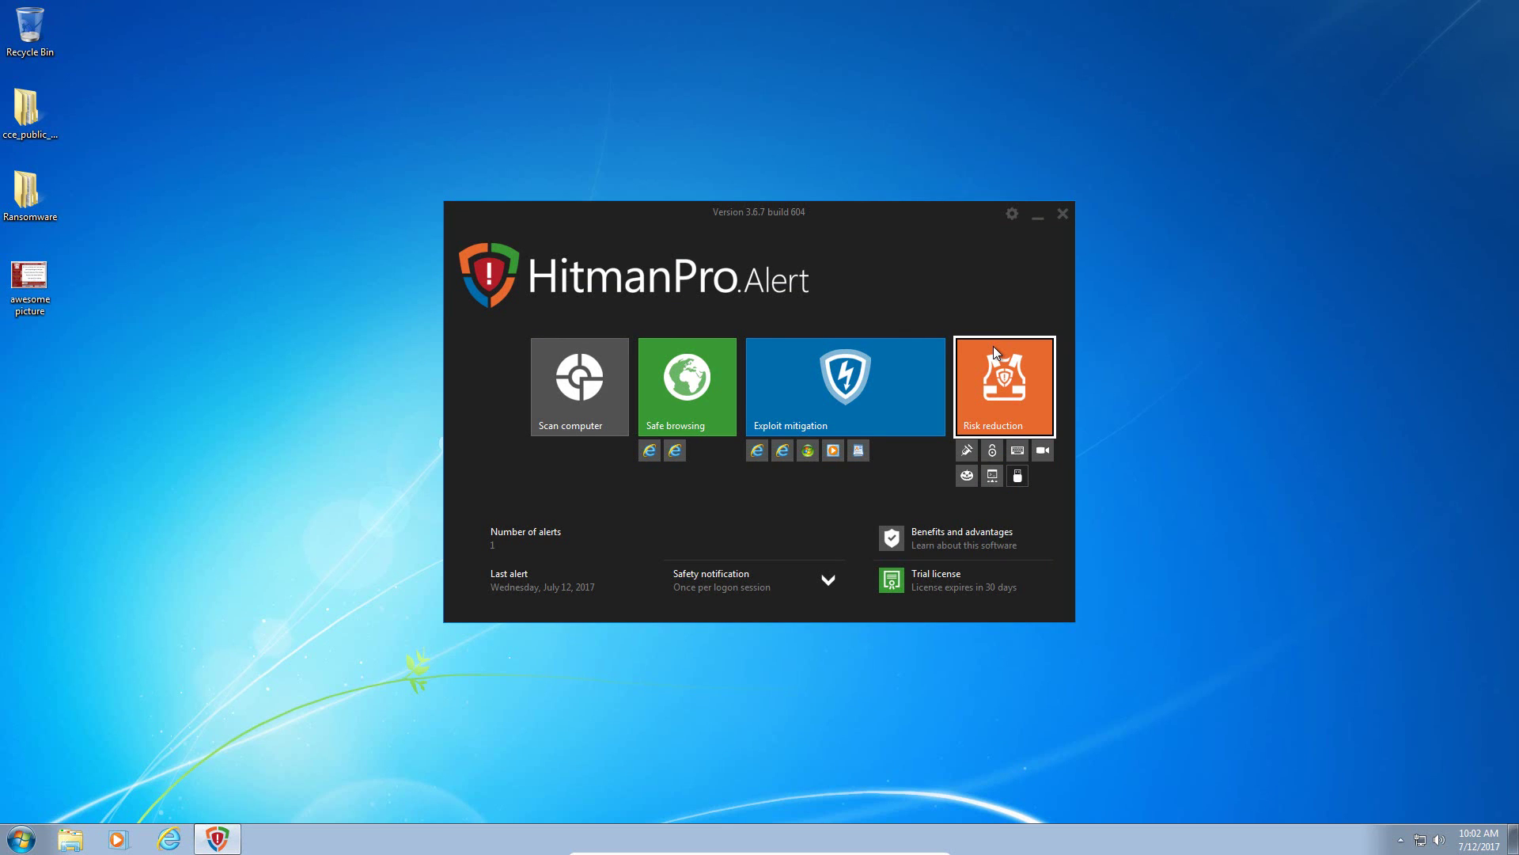